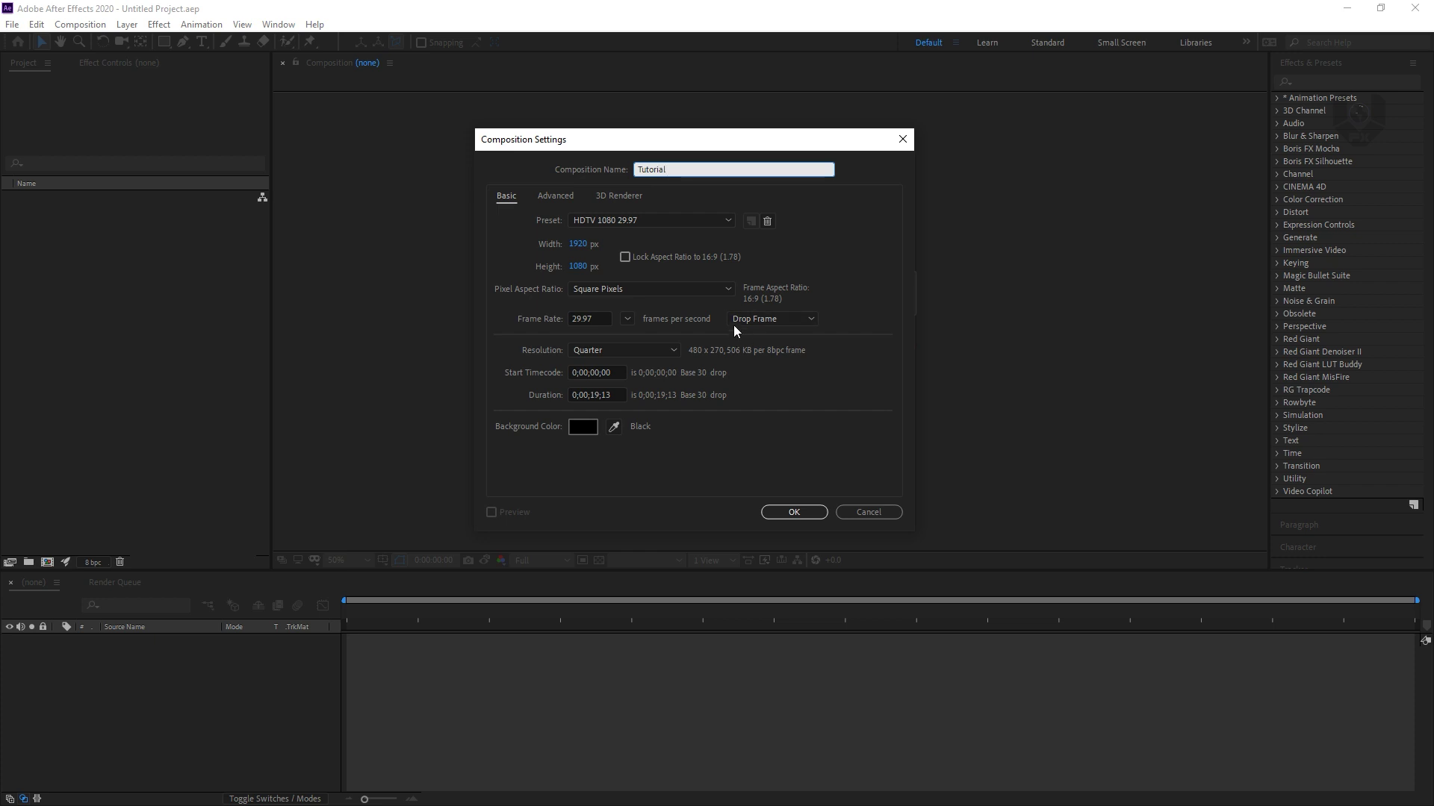
# Set the Tutorial composition's size to 1280 × 720 px and create the composition
pyautogui.click(580, 244)
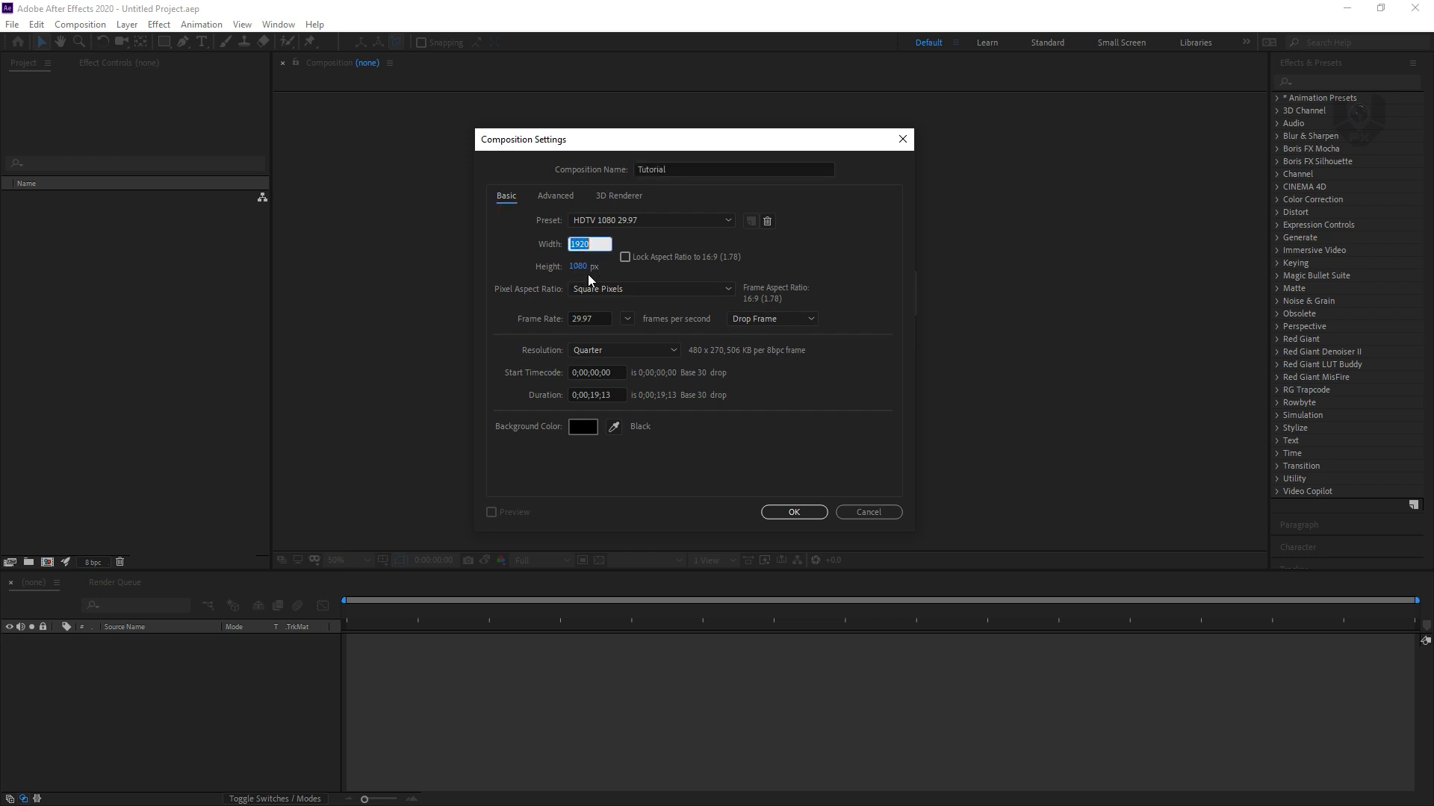
pyautogui.write('1280')
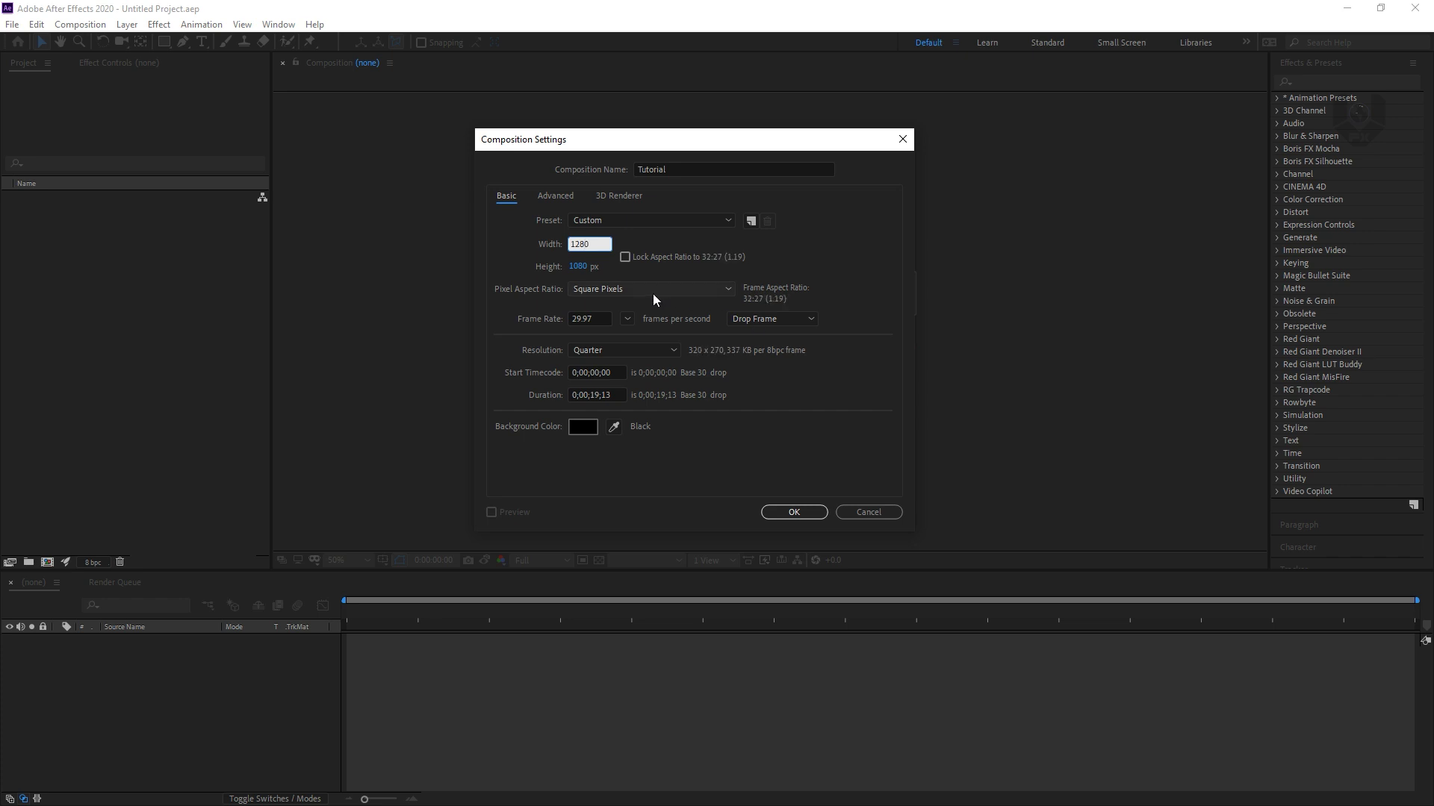
pyautogui.click(586, 269)
pyautogui.write('720')
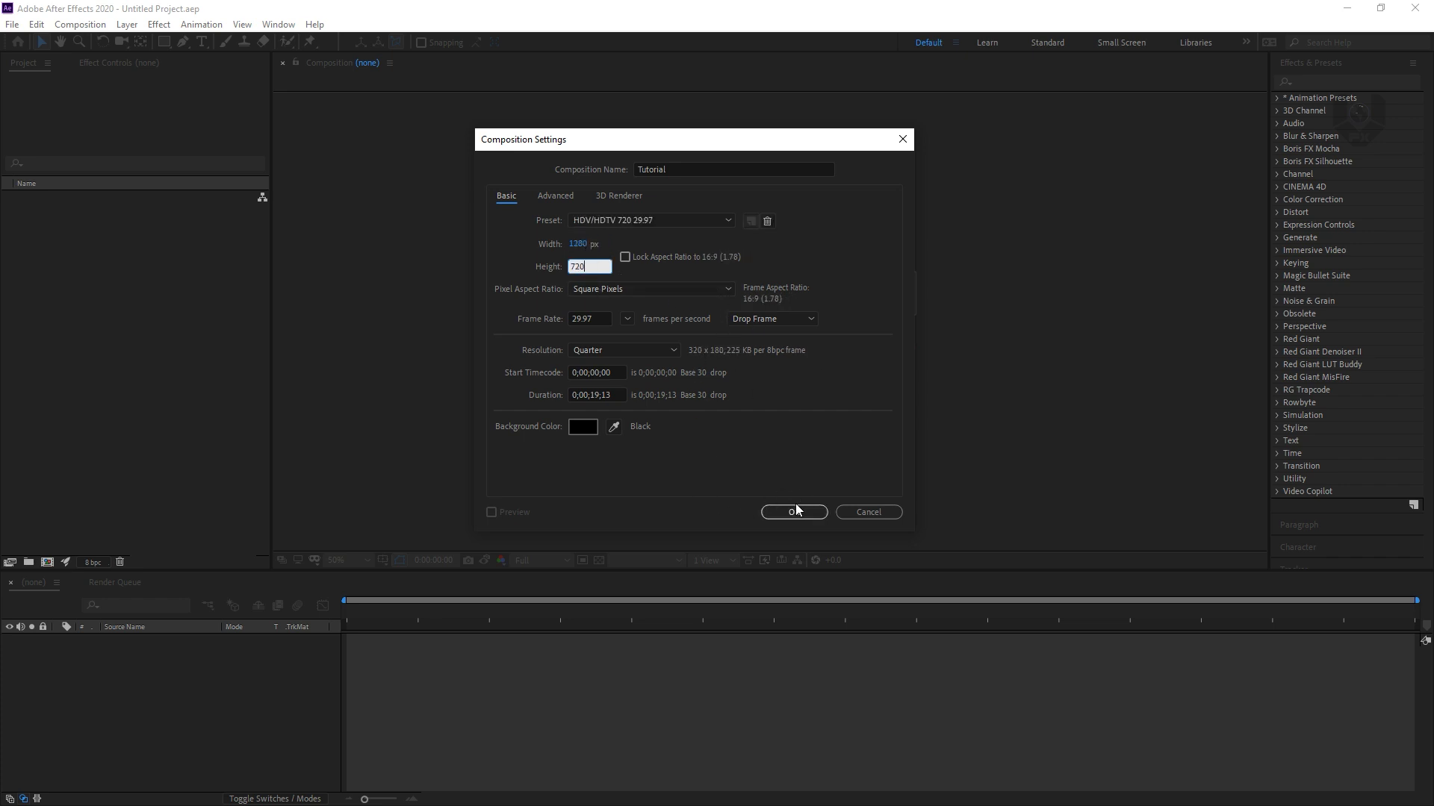
pyautogui.click(811, 514)
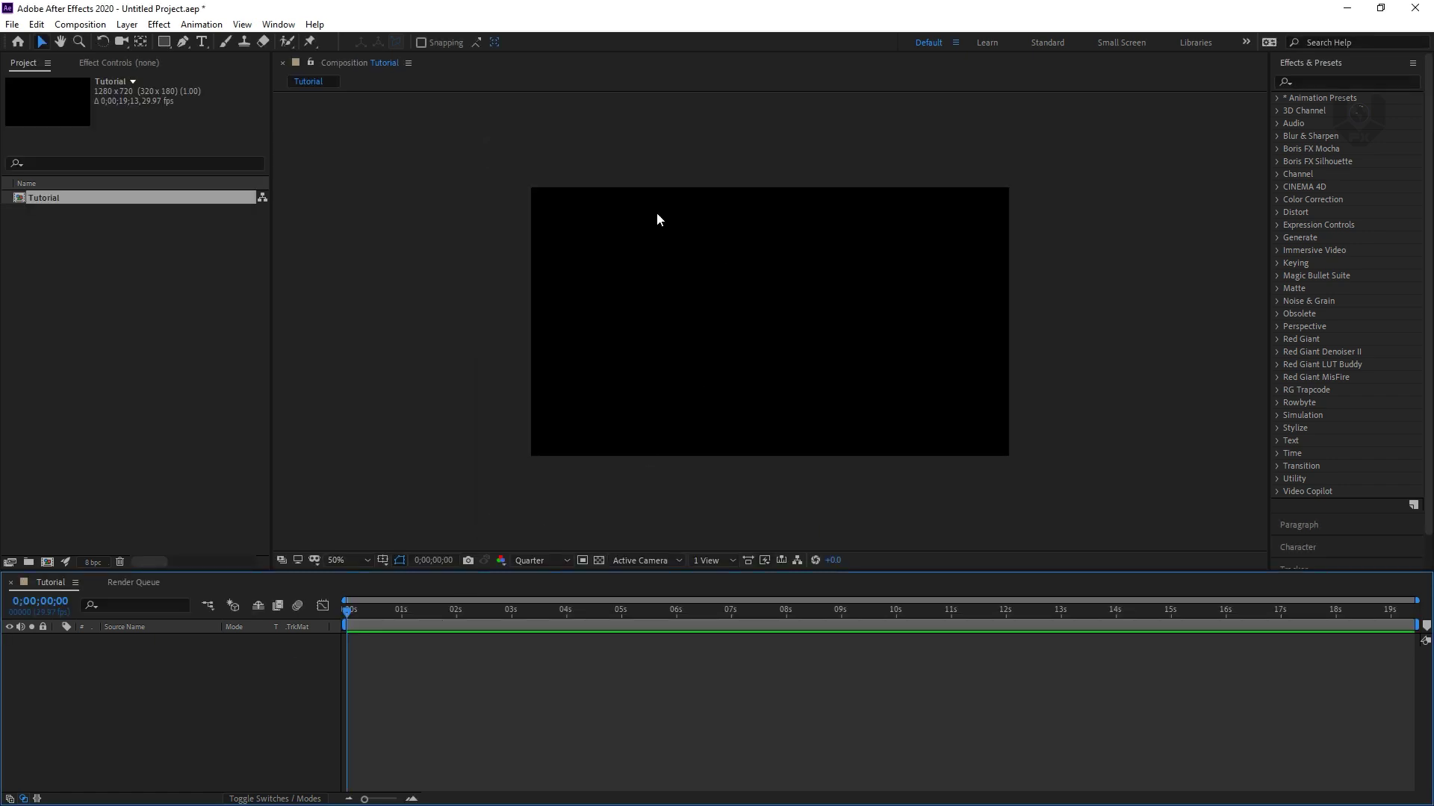
# Fit the composition view to its viewer area and set the preview resolution to Full
pyautogui.click(366, 560)
pyautogui.click(360, 296)
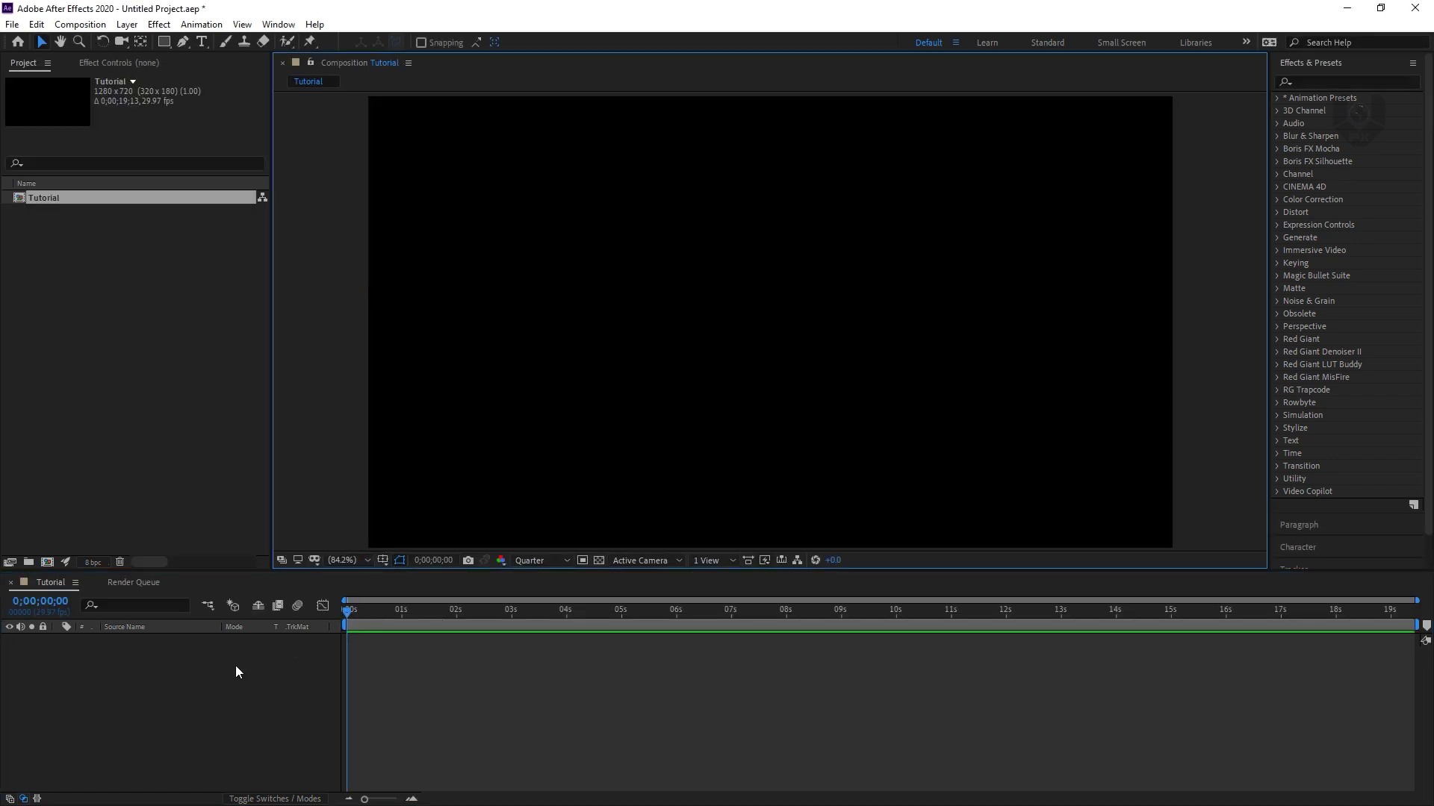
pyautogui.click(234, 714)
pyautogui.click(541, 560)
pyautogui.click(536, 576)
pyautogui.click(261, 730)
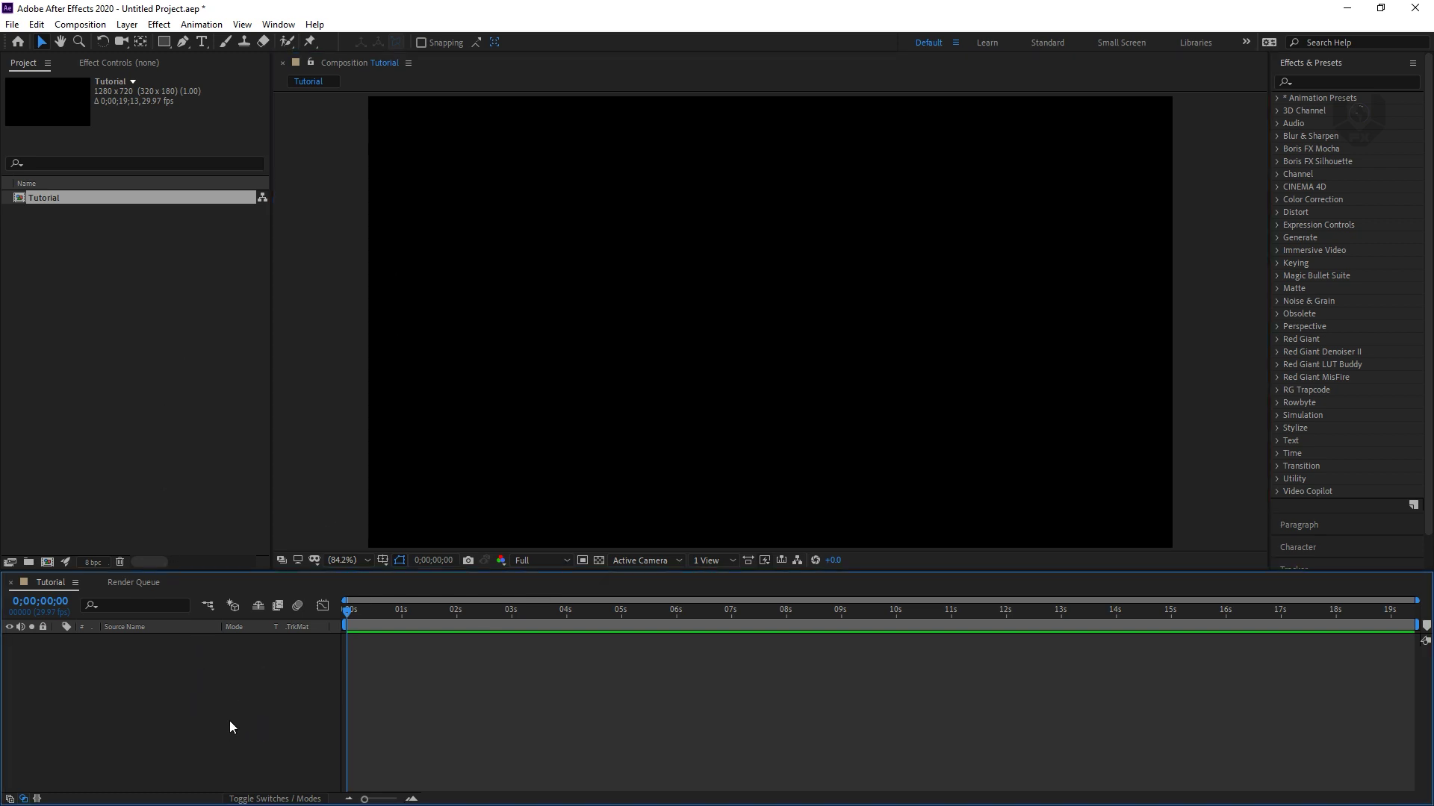
# Create a black solid named Element 3D at composition size, 1280 × 720 px
pyautogui.rightClick(228, 723)
pyautogui.moveTo(323, 562)
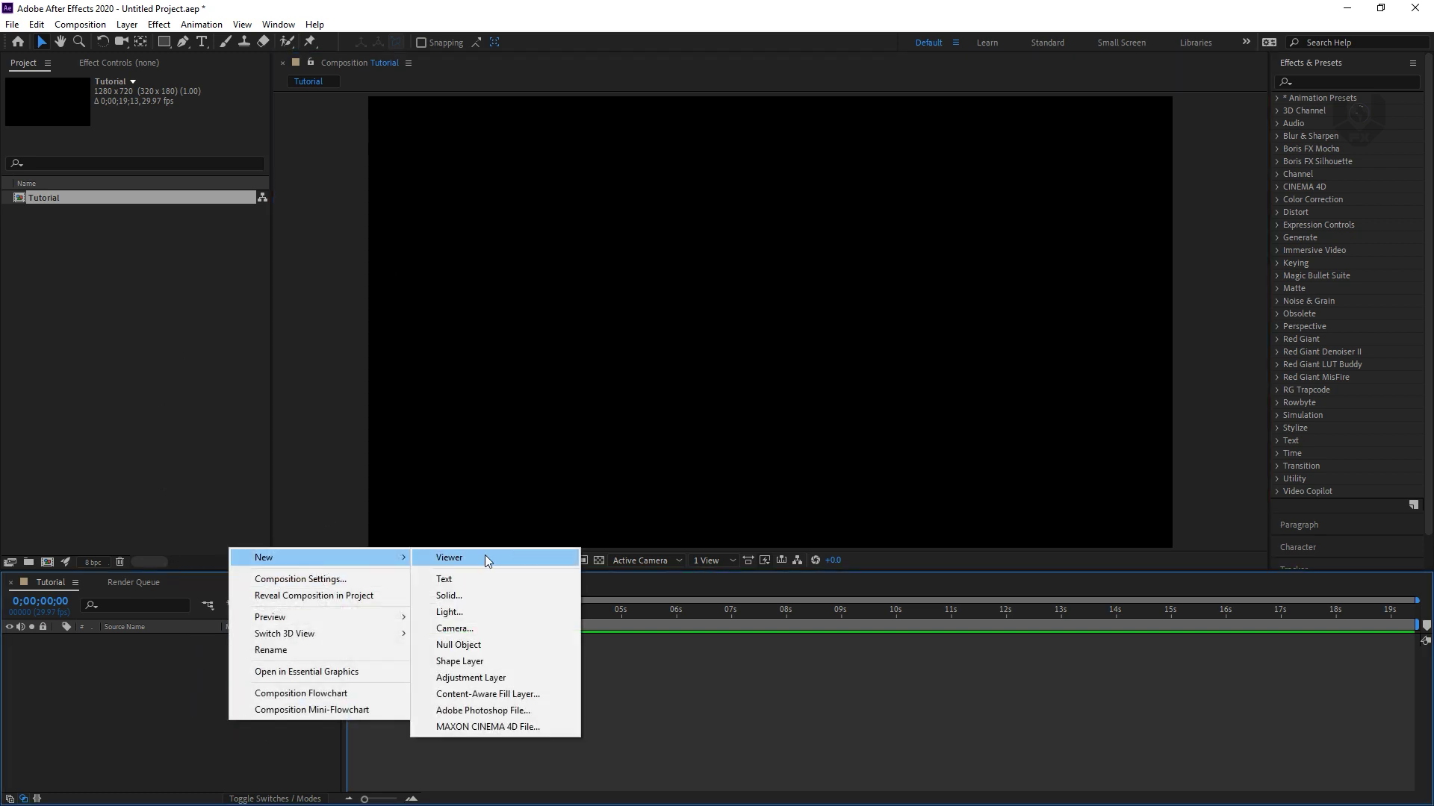
pyautogui.click(478, 596)
pyautogui.click(634, 431)
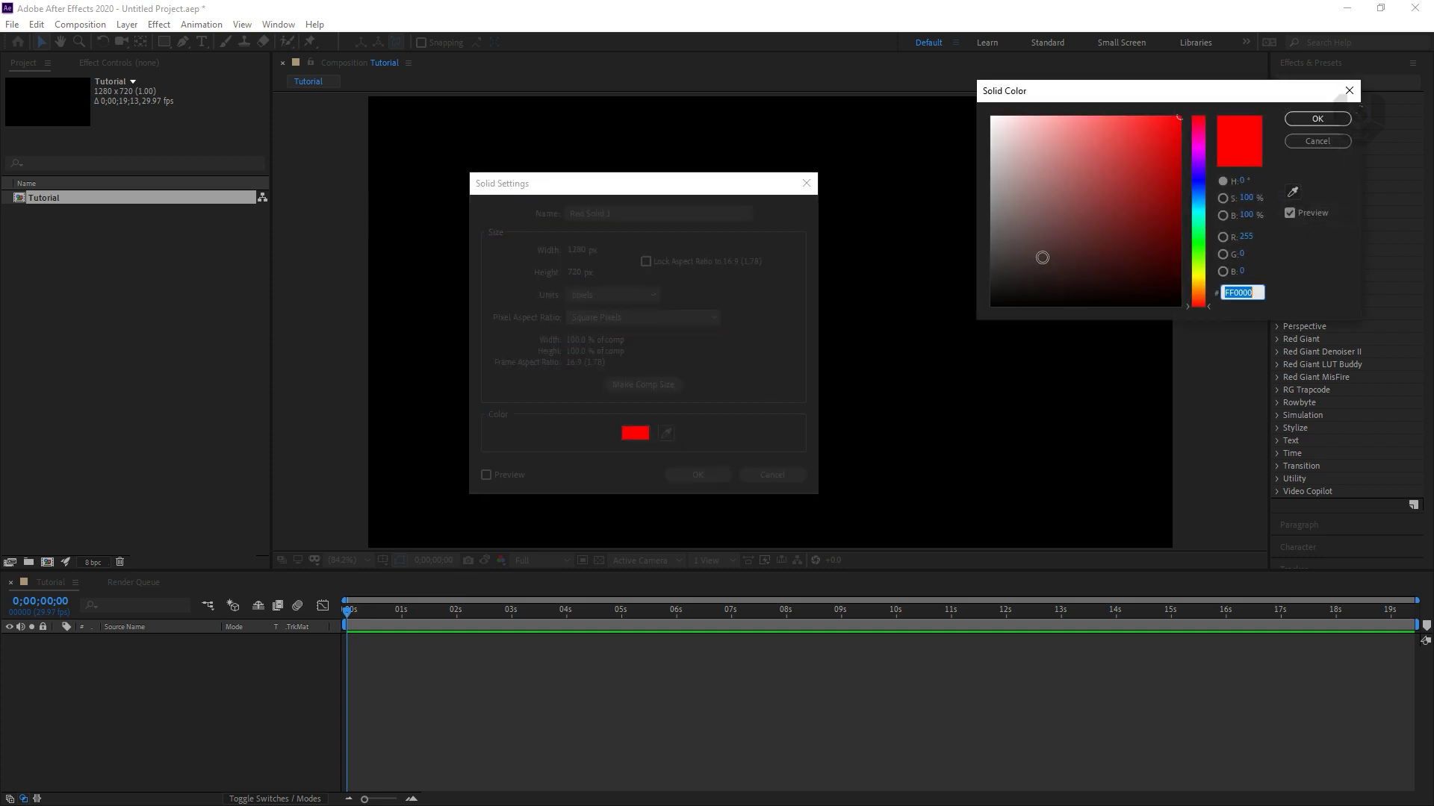
pyautogui.click(1317, 119)
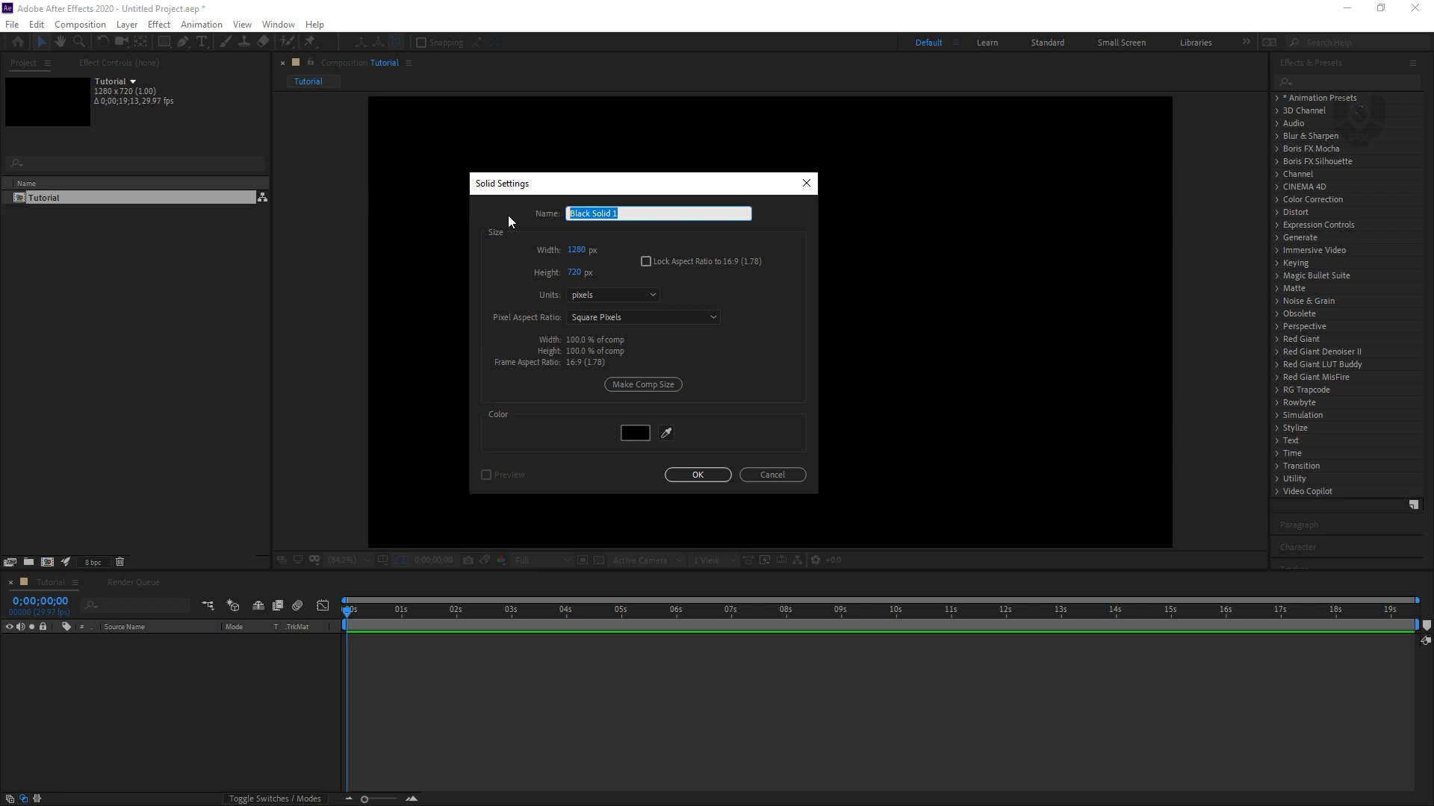
pyautogui.write('Element 3D')
pyautogui.click(657, 386)
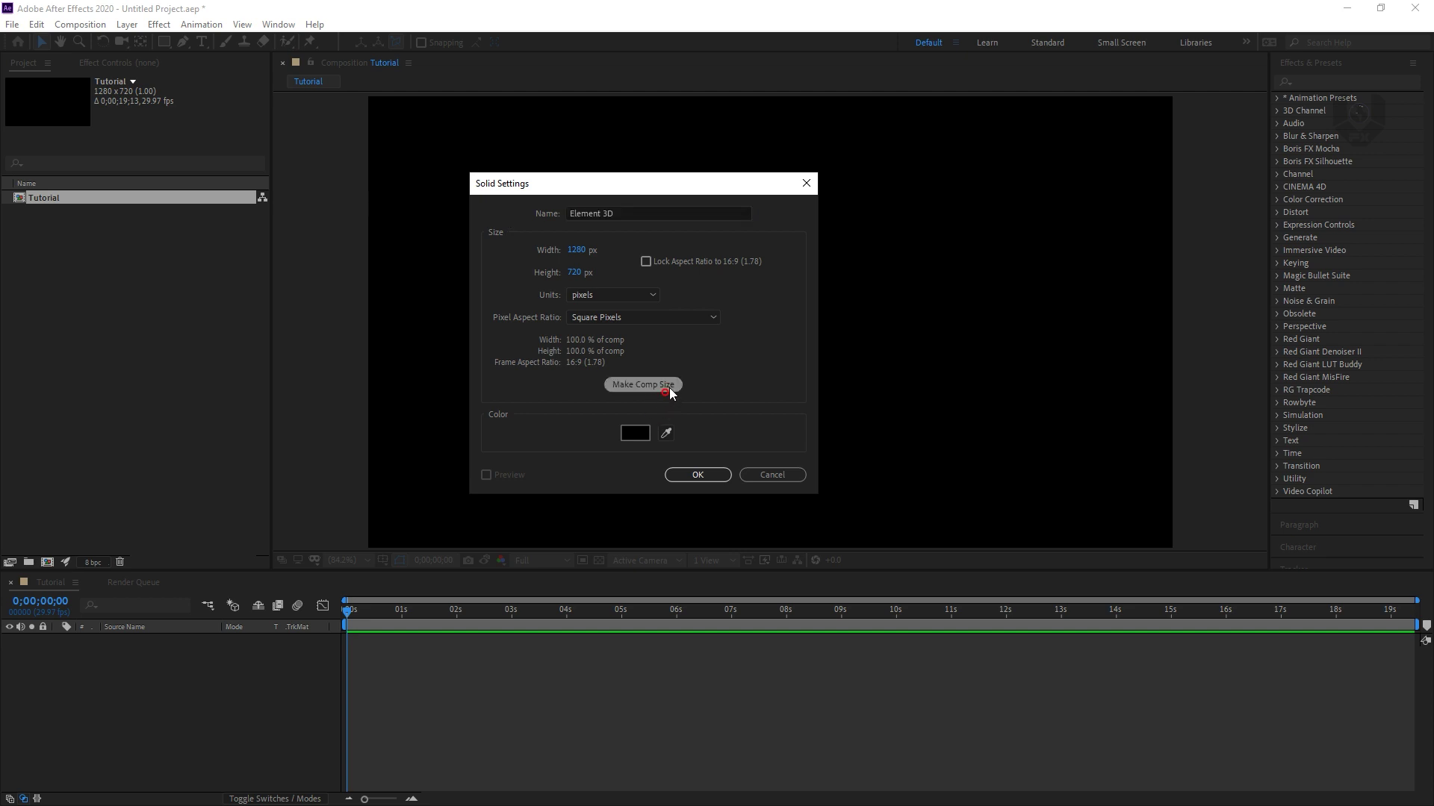
pyautogui.click(713, 475)
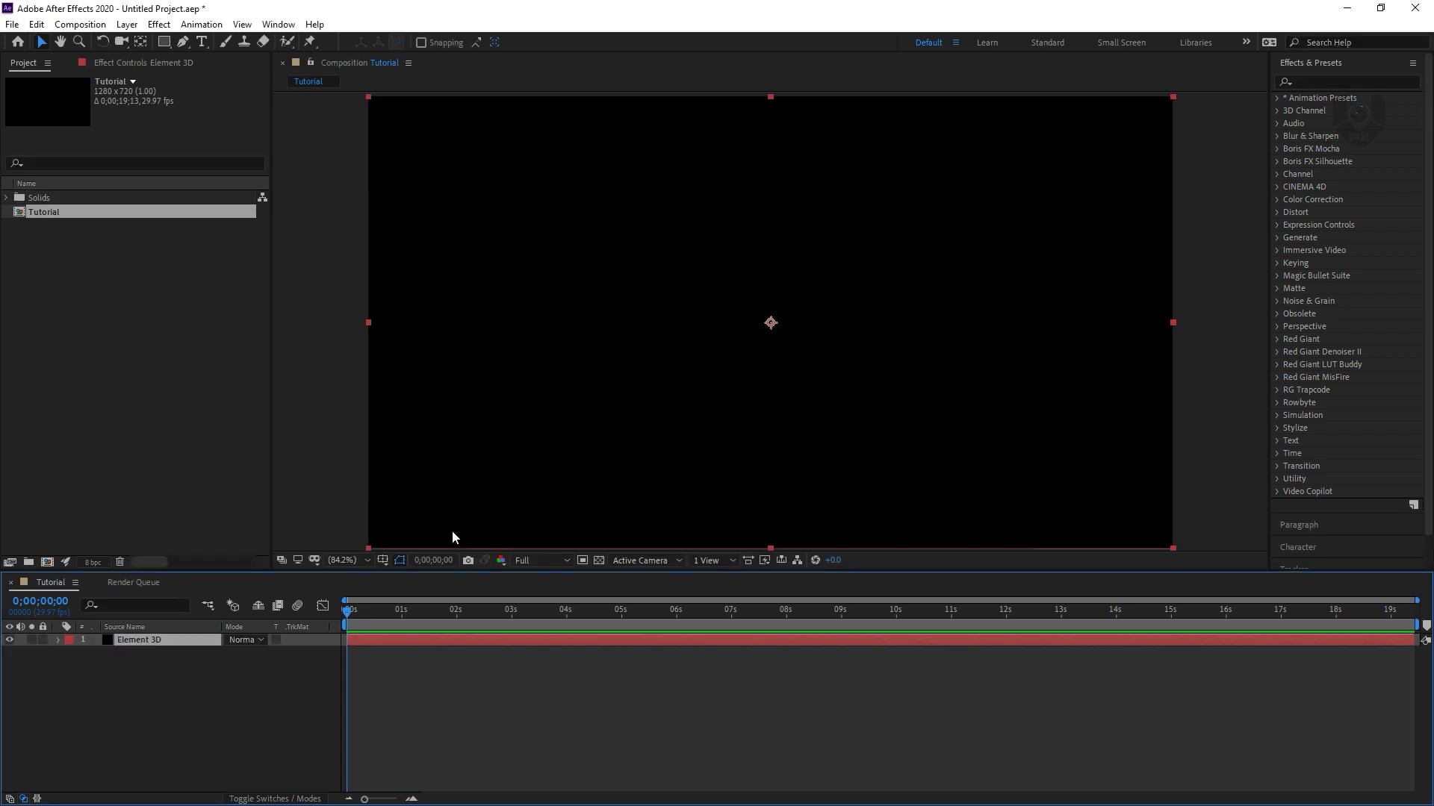
pyautogui.click(284, 741)
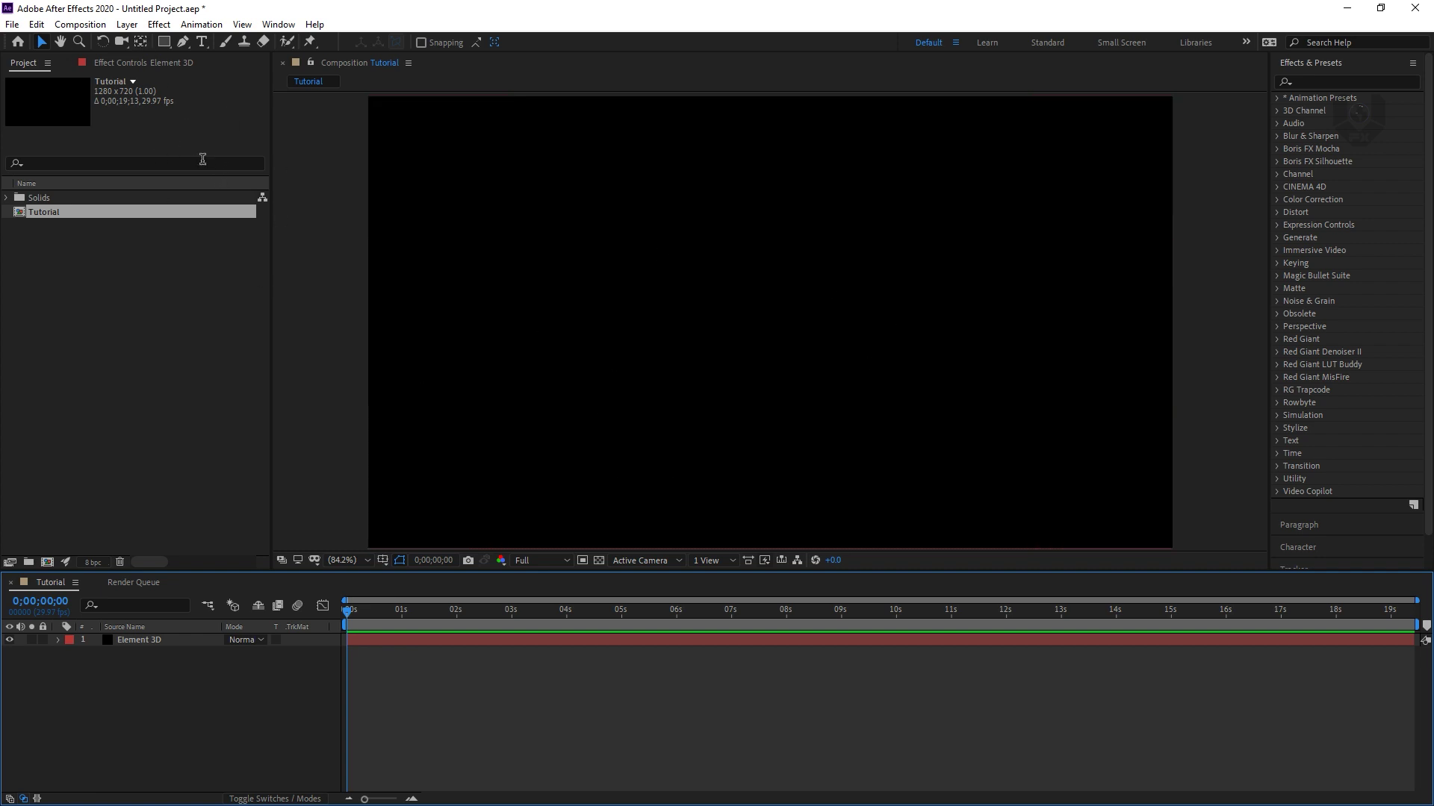
# Draw a white polygon with an outer radius of about 168 px, slightly above and left of the composition's centre
pyautogui.click(164, 42)
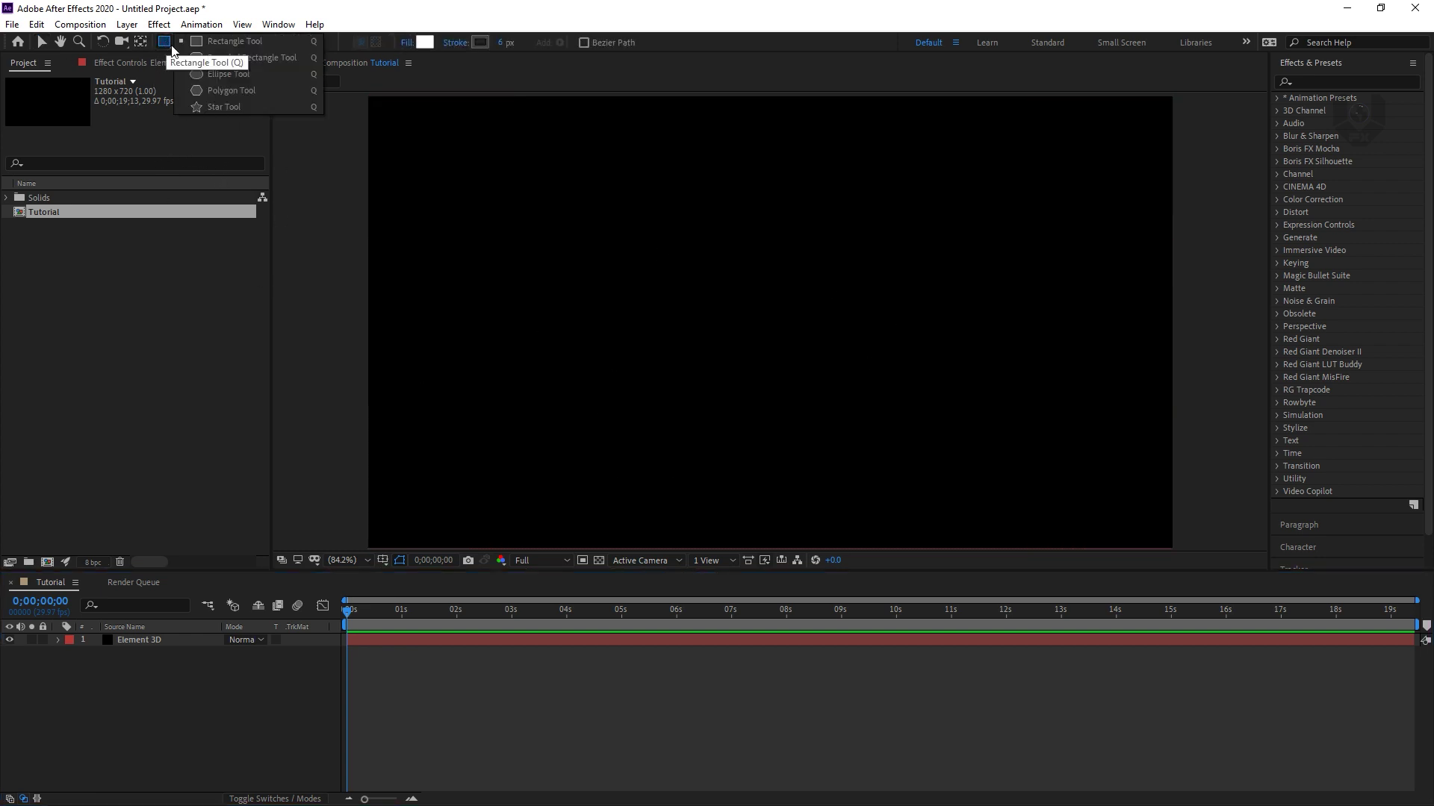
pyautogui.click(257, 92)
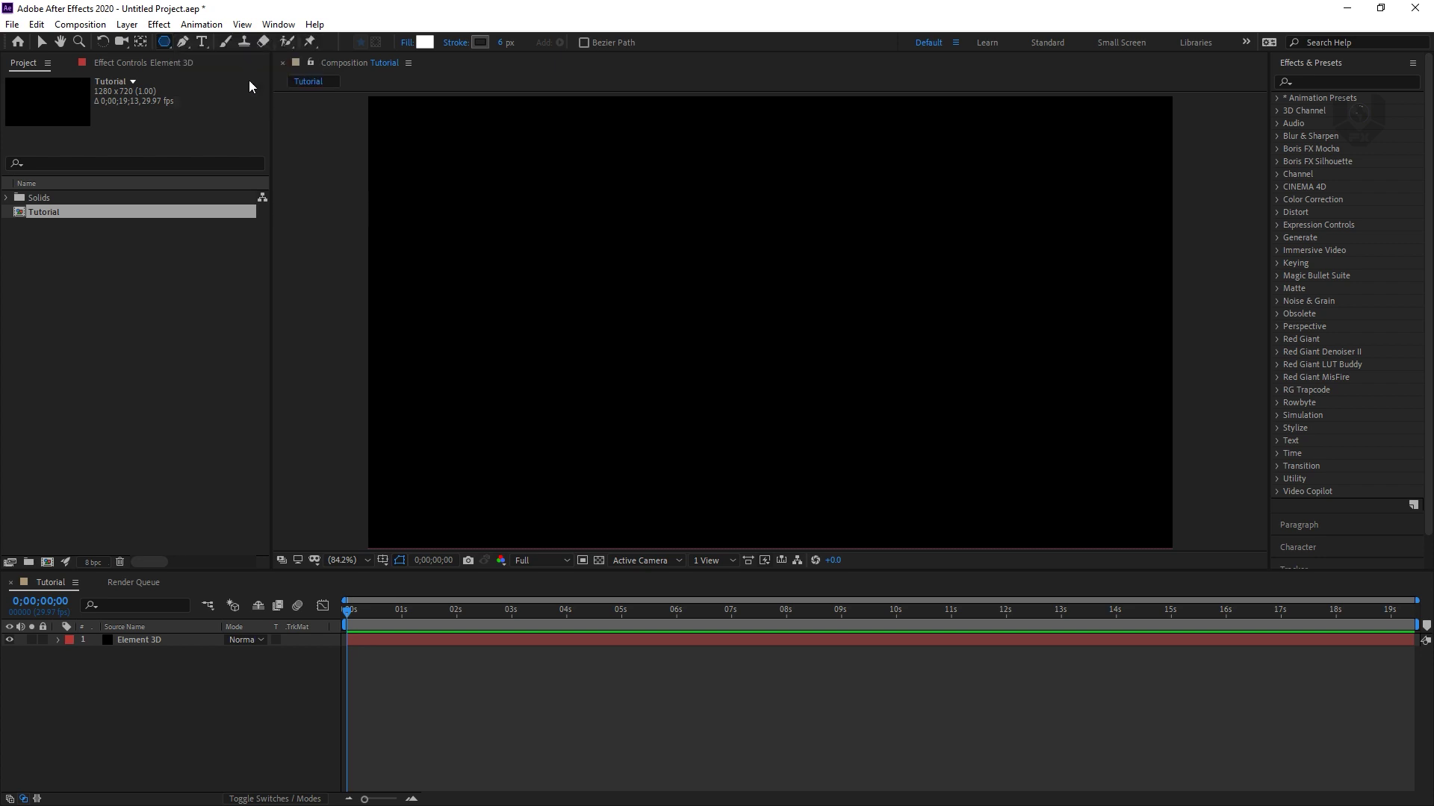
pyautogui.moveTo(736, 266)
pyautogui.mouseDown()
pyautogui.moveTo(878, 400)
pyautogui.moveTo(858, 367)
pyautogui.moveTo(768, 360)
pyautogui.mouseUp()
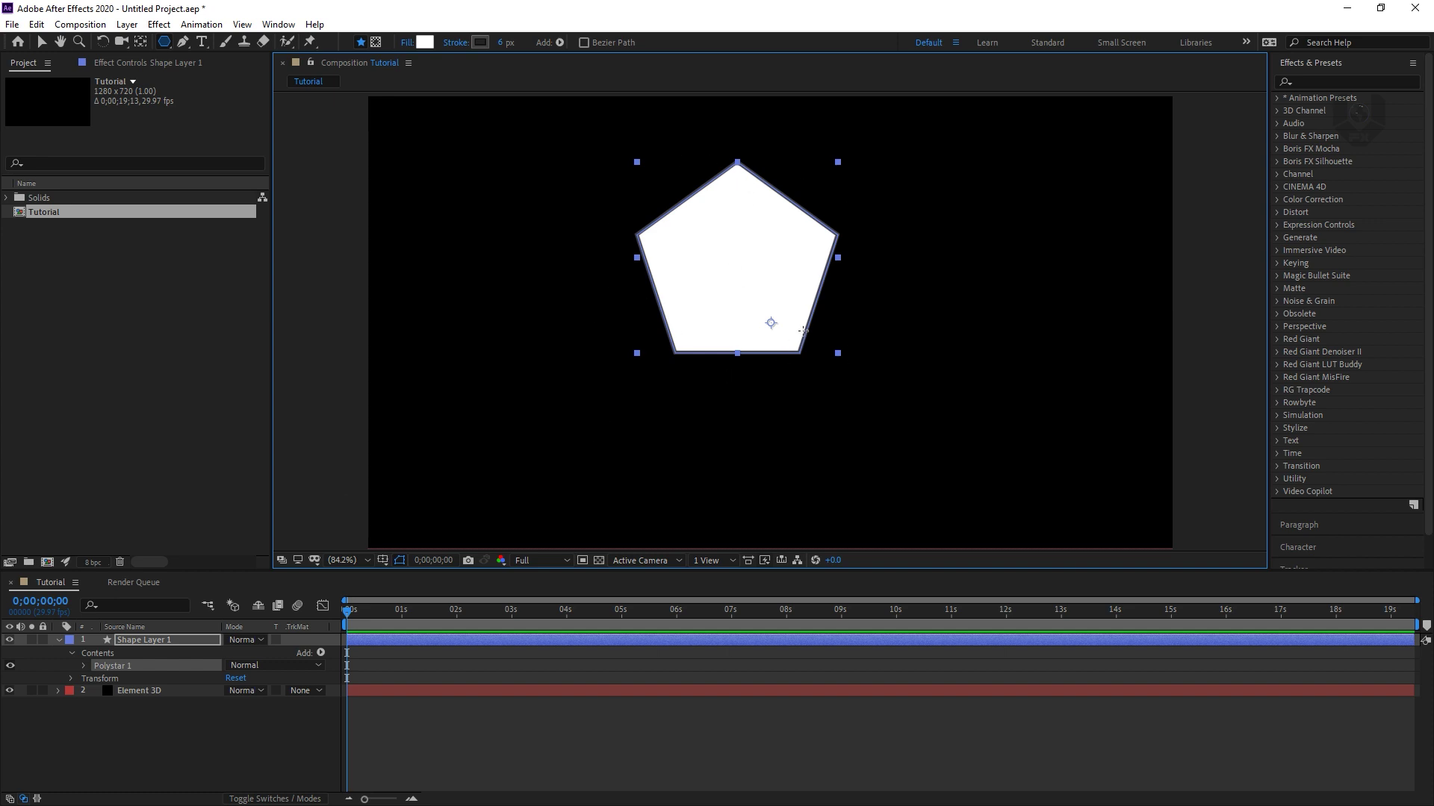
# Set the polygon path's number of points to 6 to make a hexagon
pyautogui.click(84, 665)
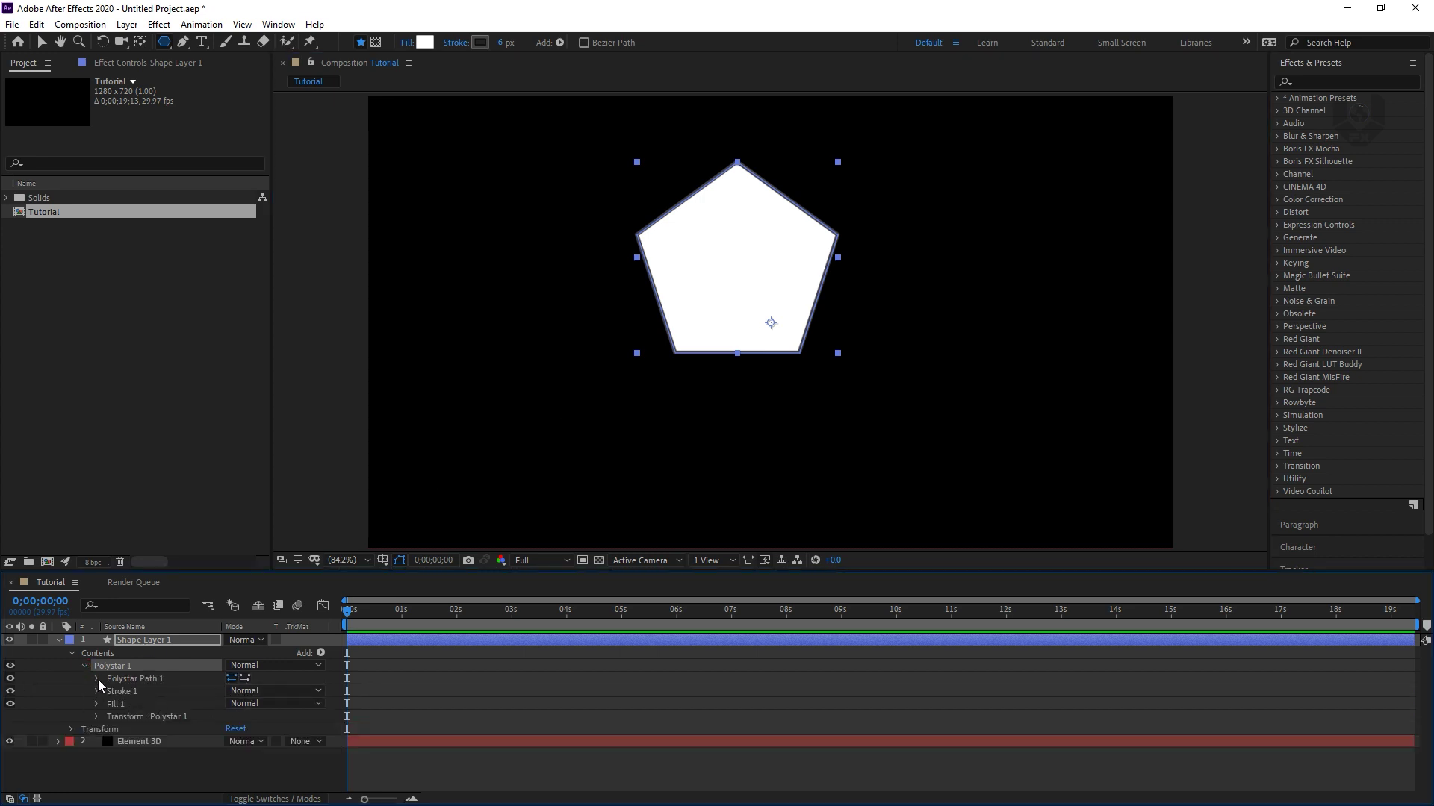
pyautogui.click(96, 678)
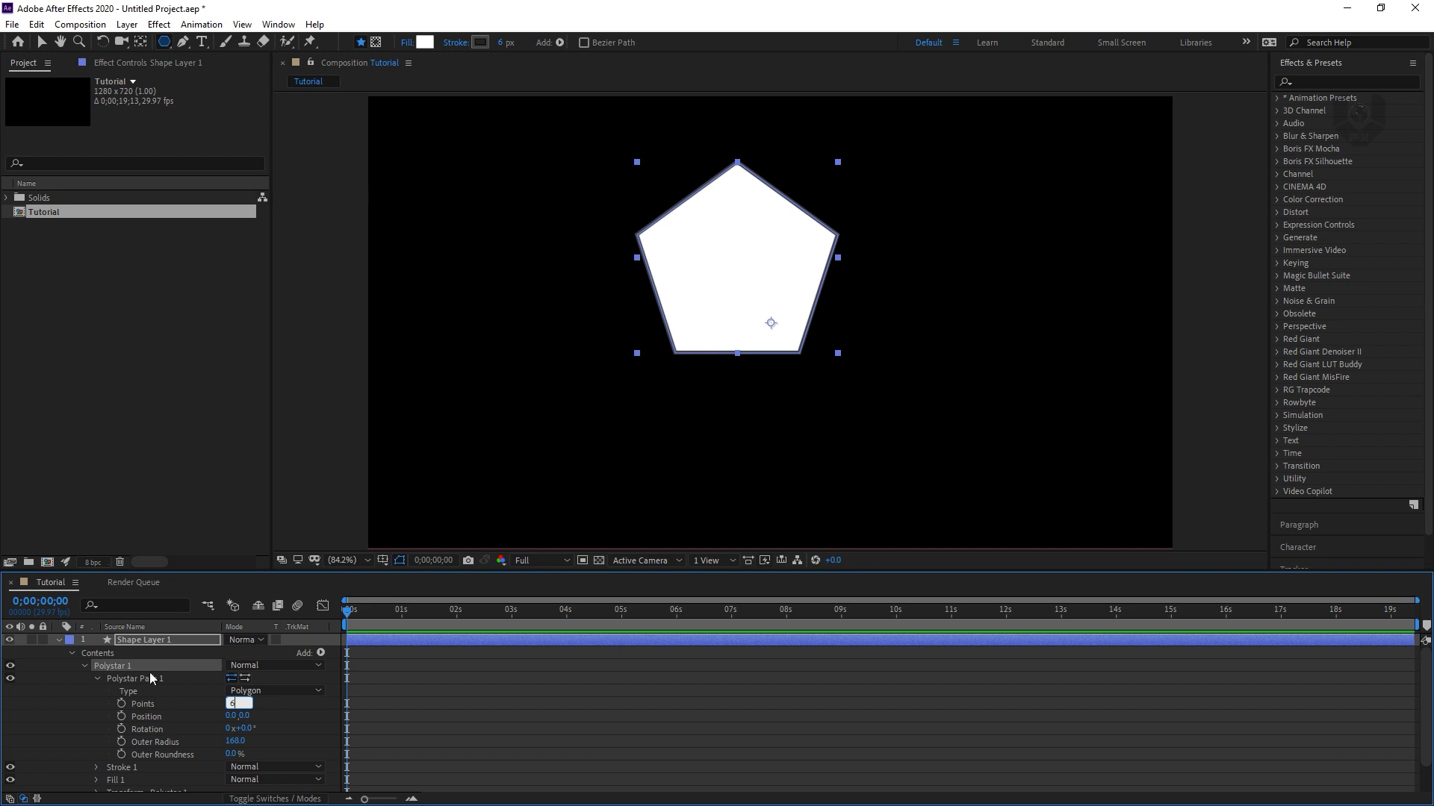
pyautogui.press('Return')
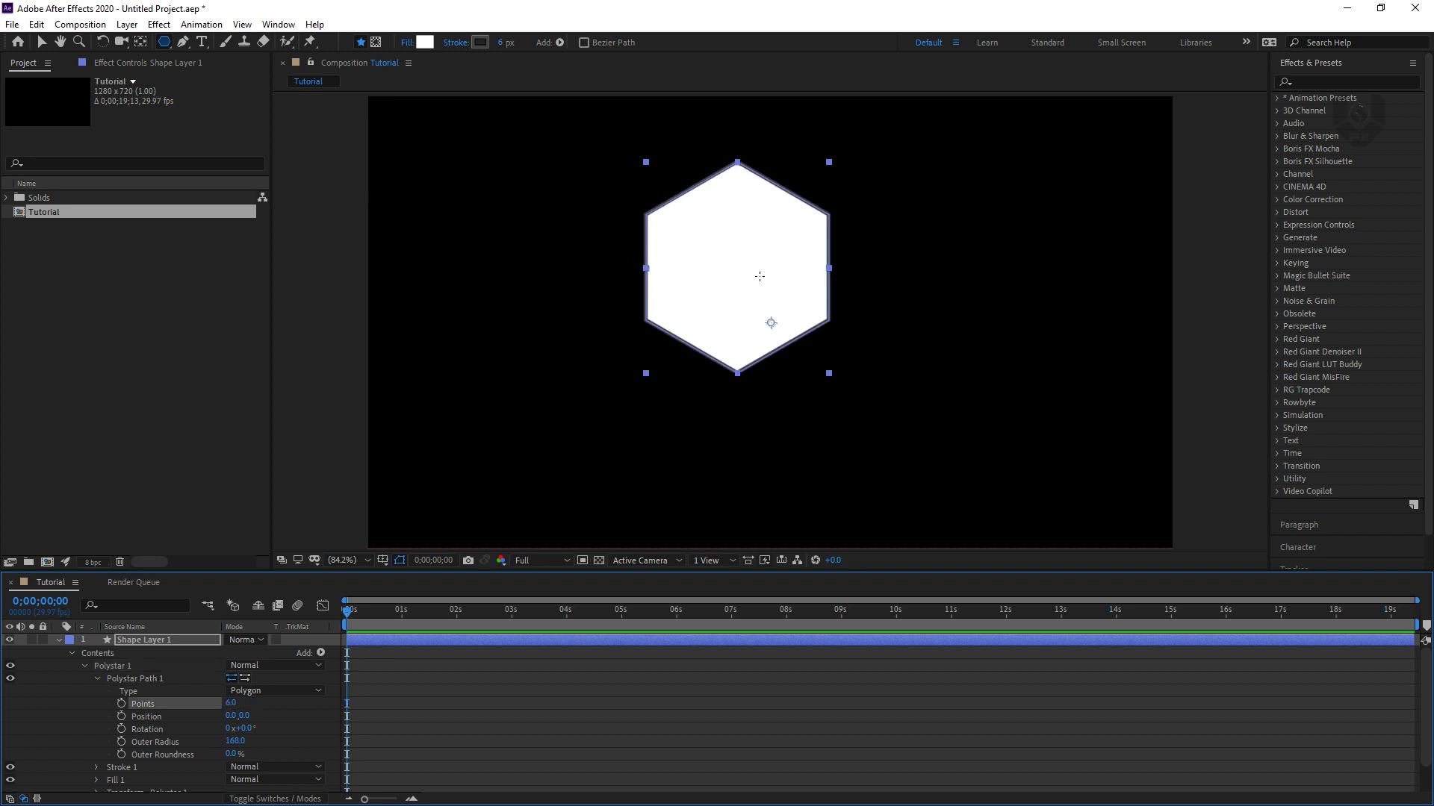
pyautogui.click(58, 640)
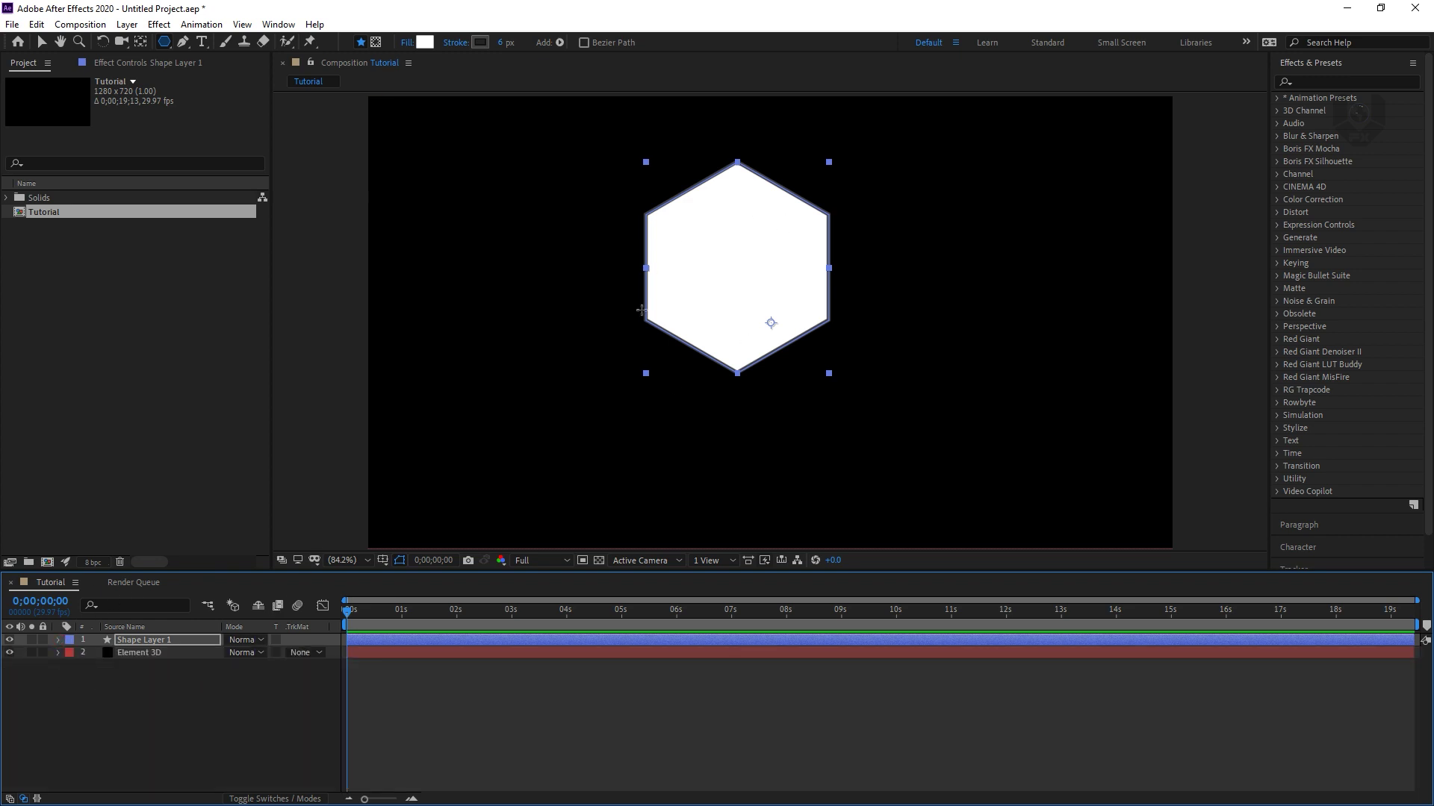
# Move the hexagon down and right, close to the centre of the composition, and deselect it
pyautogui.click(41, 42)
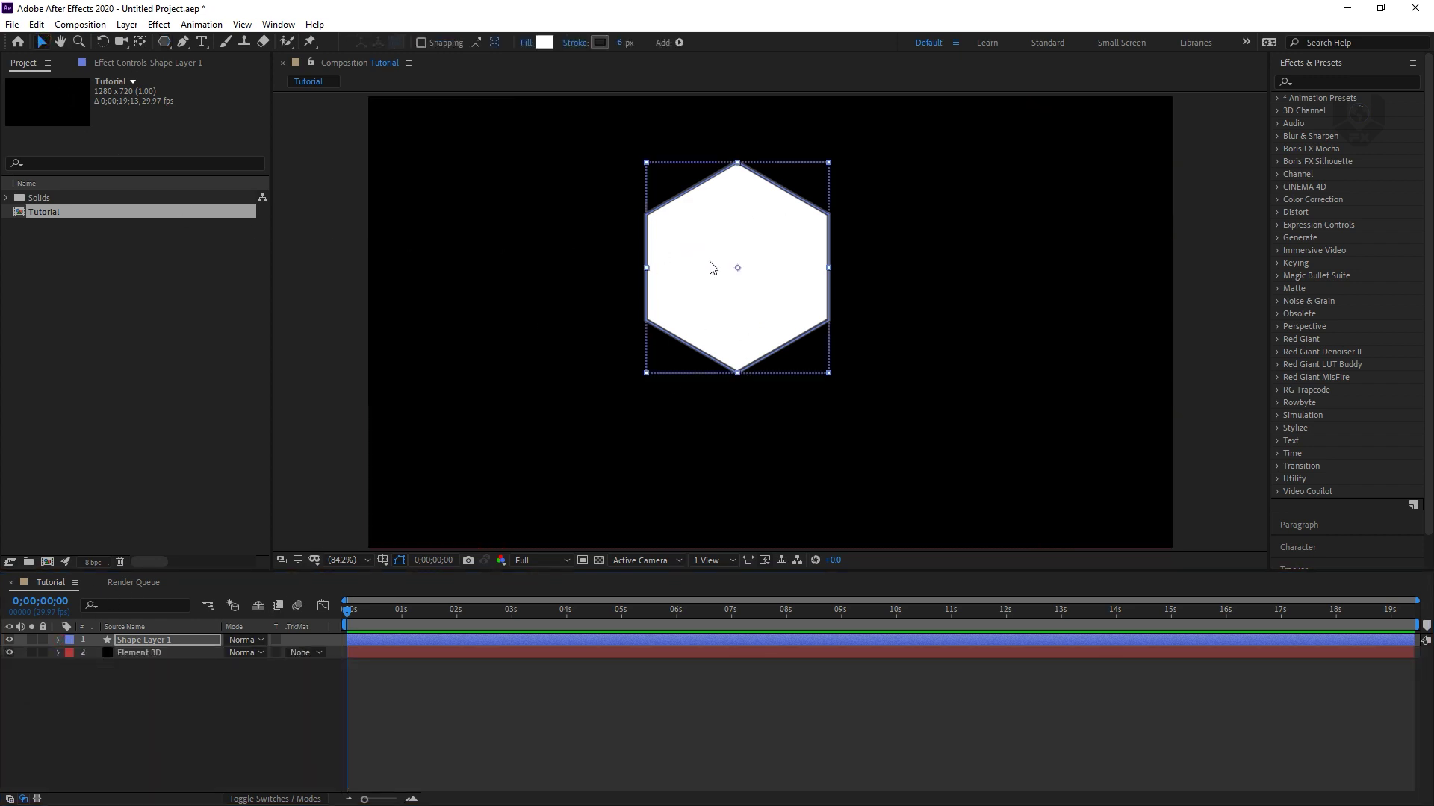
pyautogui.moveTo(698, 260); pyautogui.dragTo(725, 308)
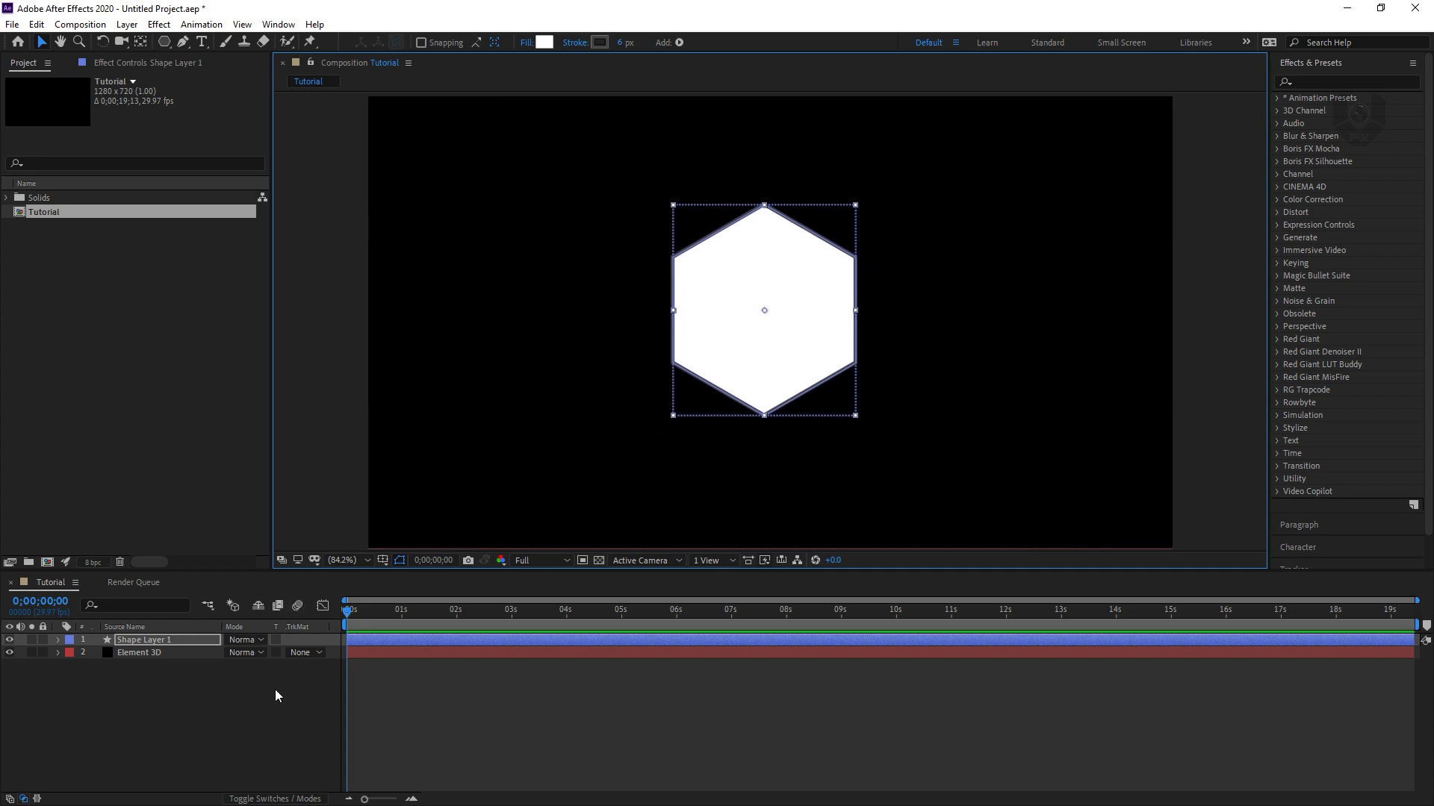
pyautogui.click(240, 730)
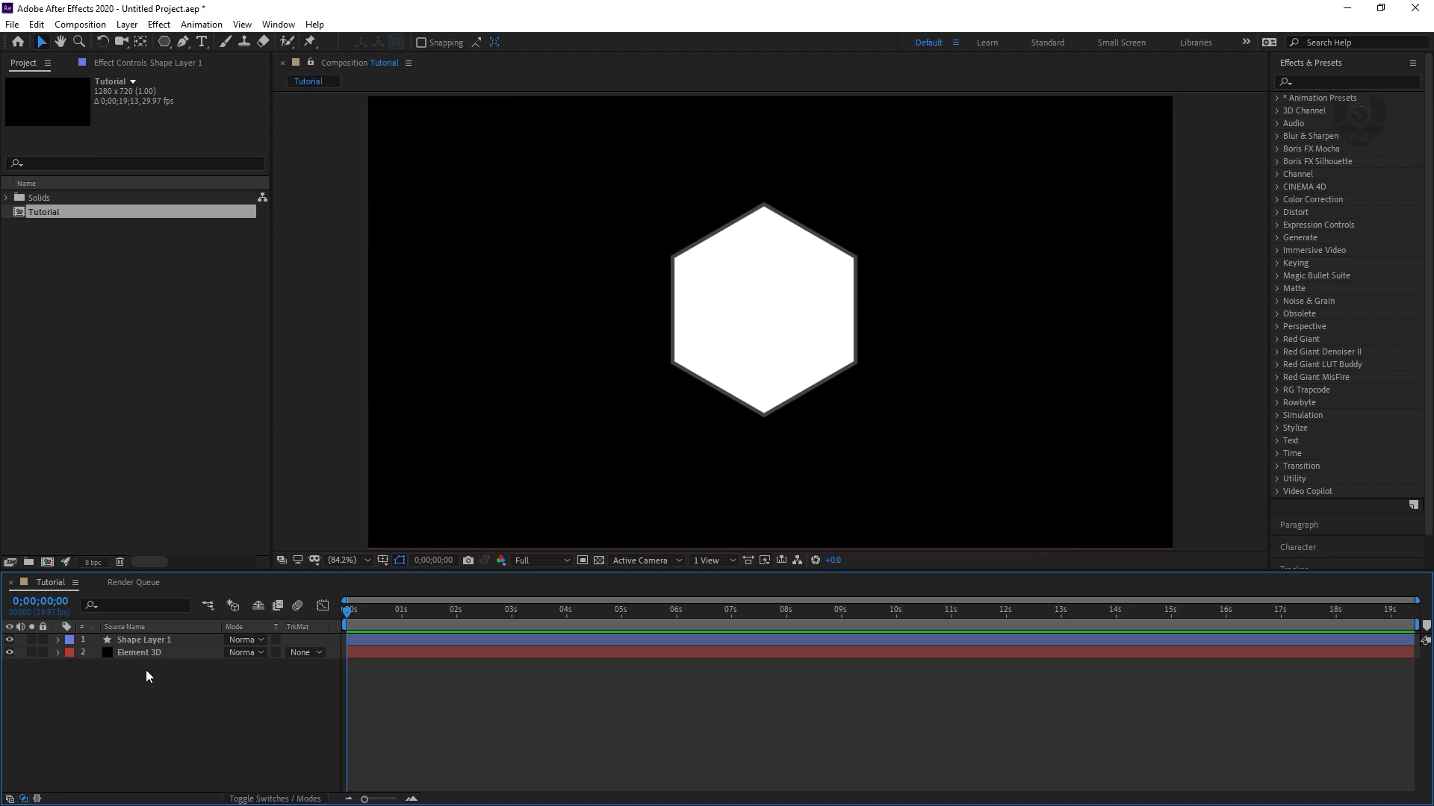
# Remove the stroke from the hexagon shape layer, leaving only its white fill
pyautogui.click(150, 640)
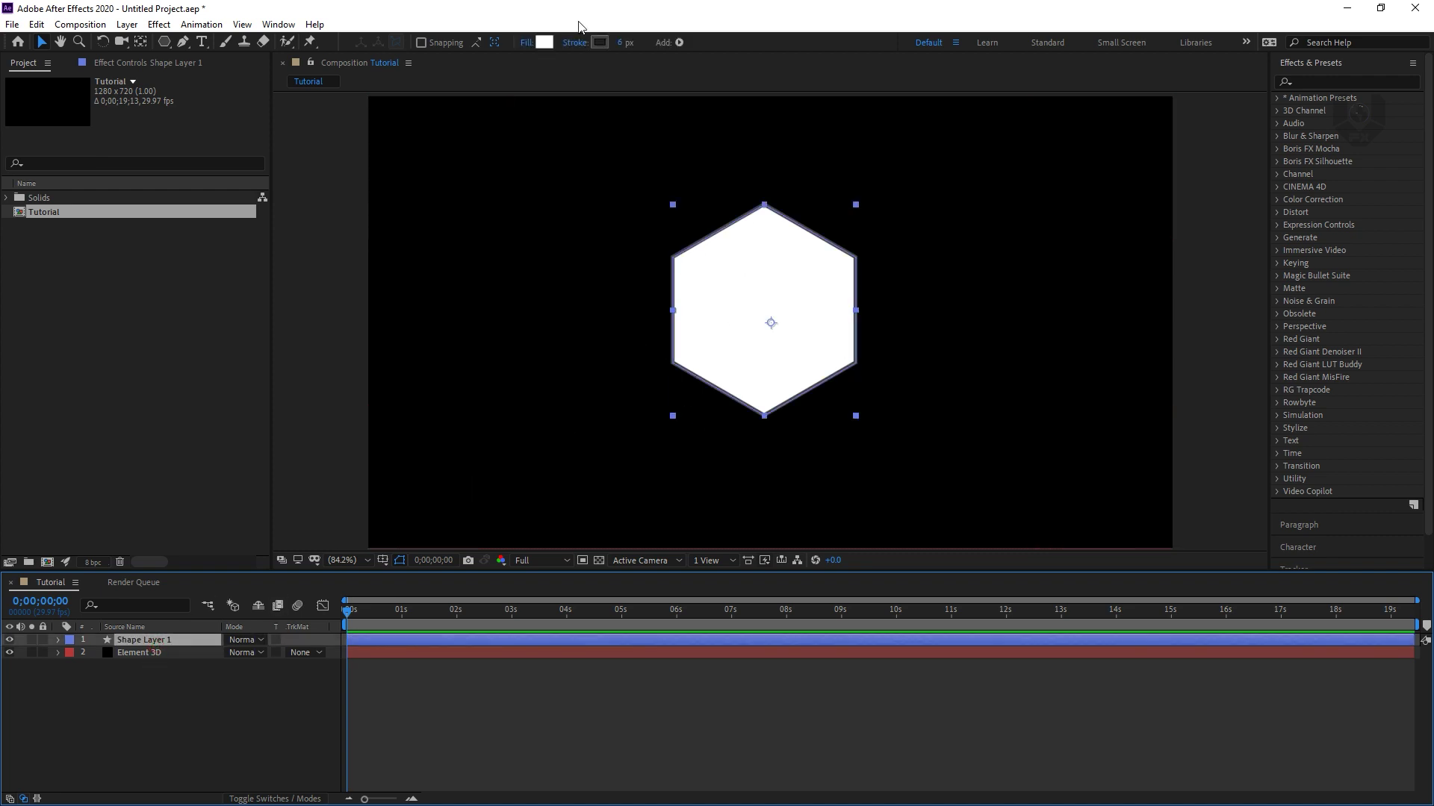
pyautogui.click(577, 43)
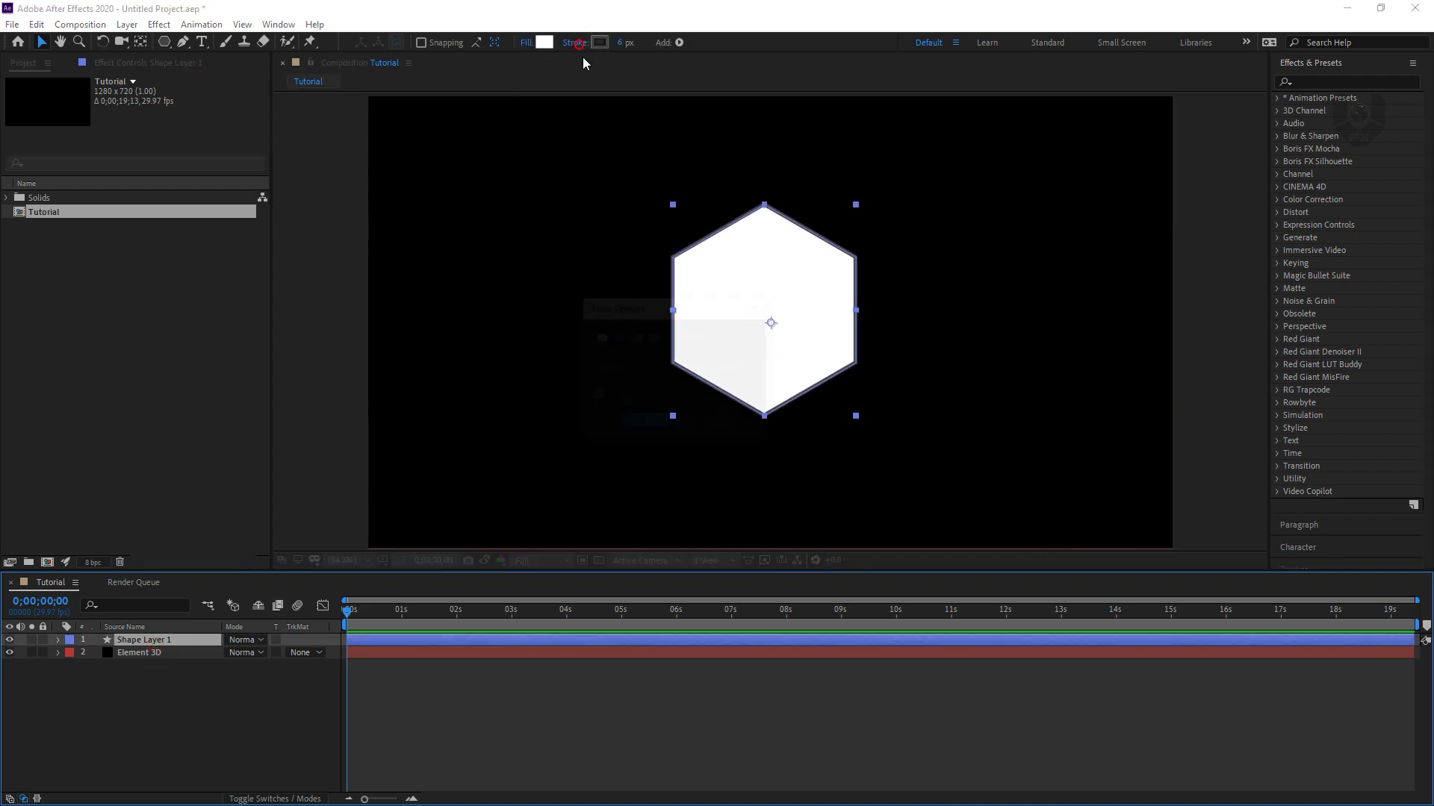
pyautogui.click(650, 423)
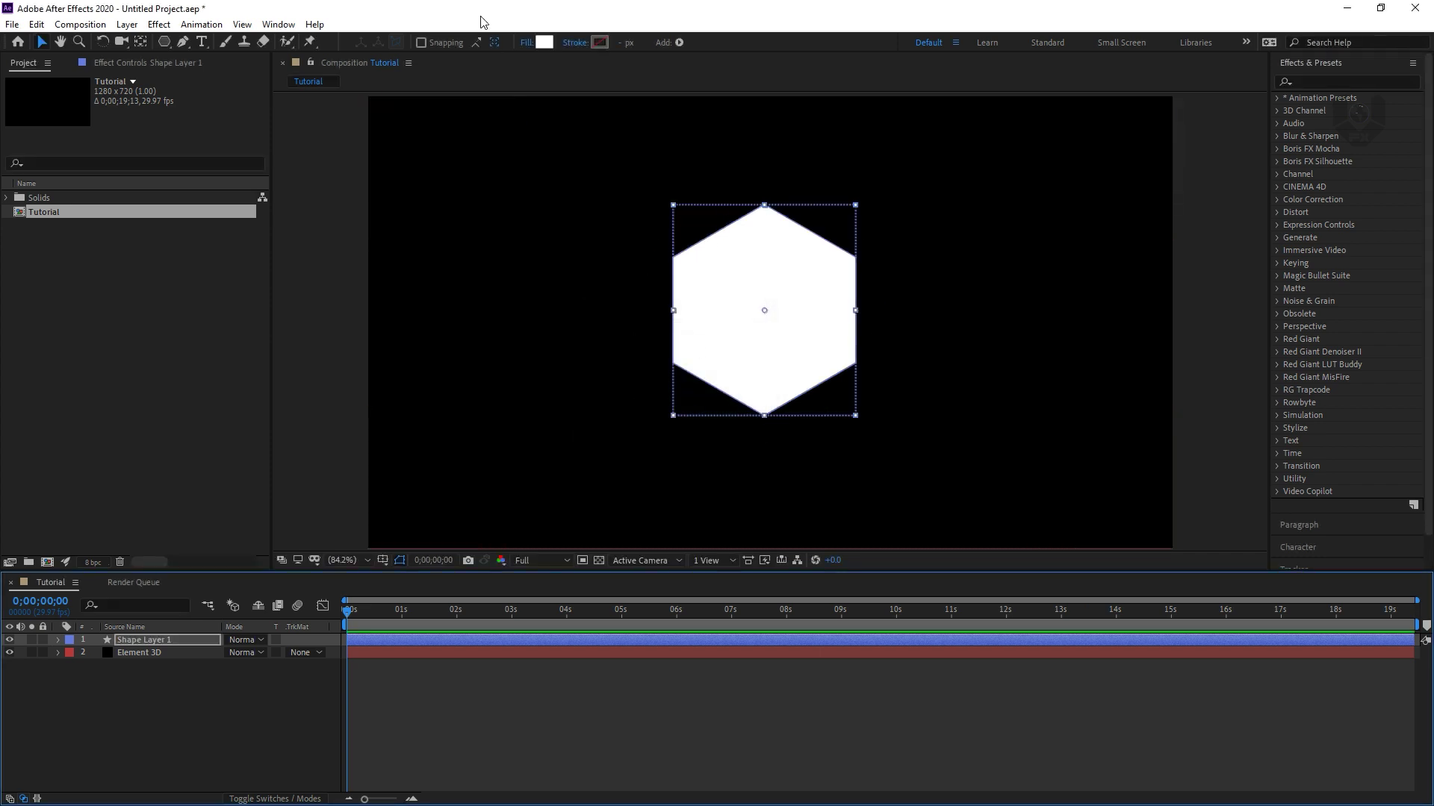
pyautogui.click(215, 704)
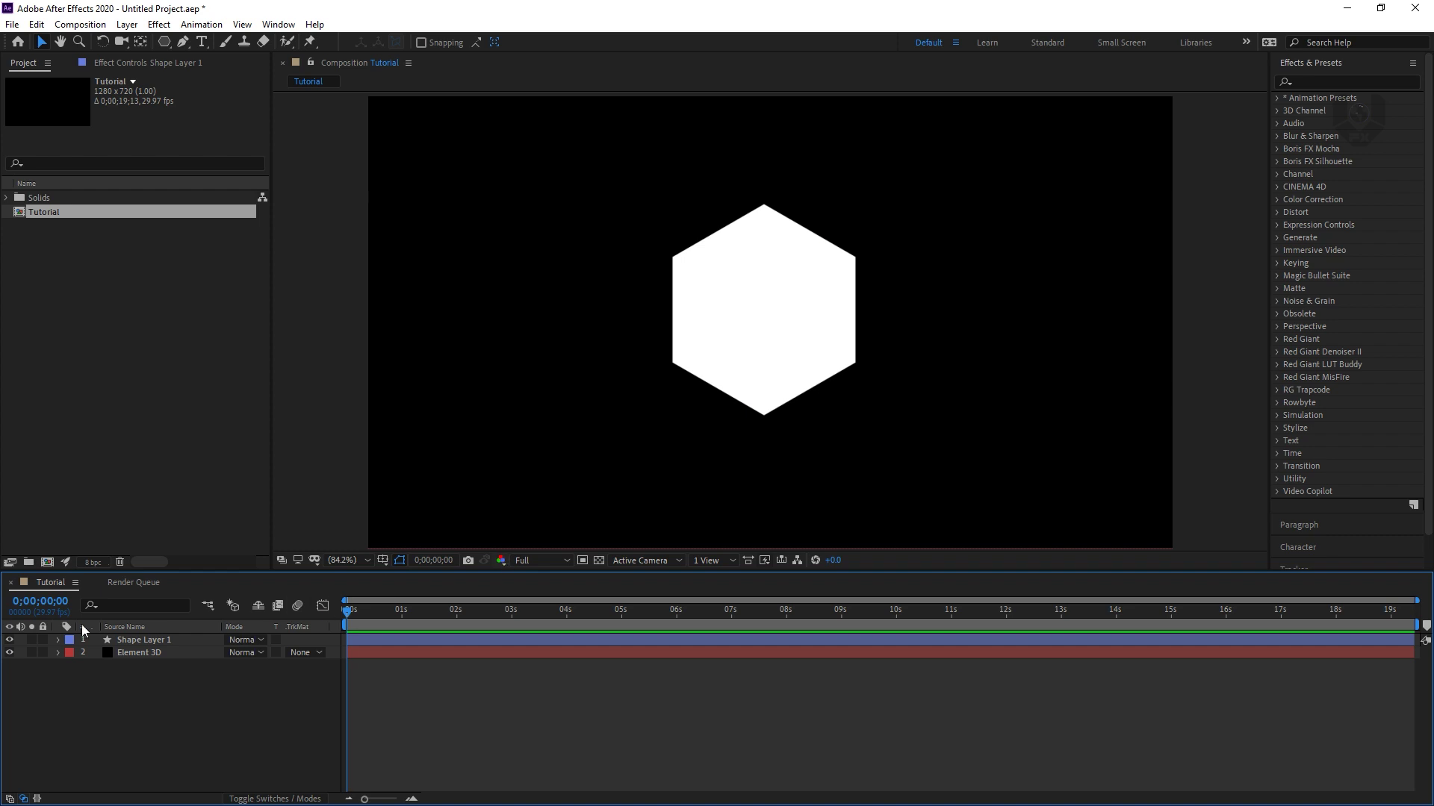
# Rename the hexagon shape layer as hexa
pyautogui.click(149, 640)
pyautogui.press('Return')
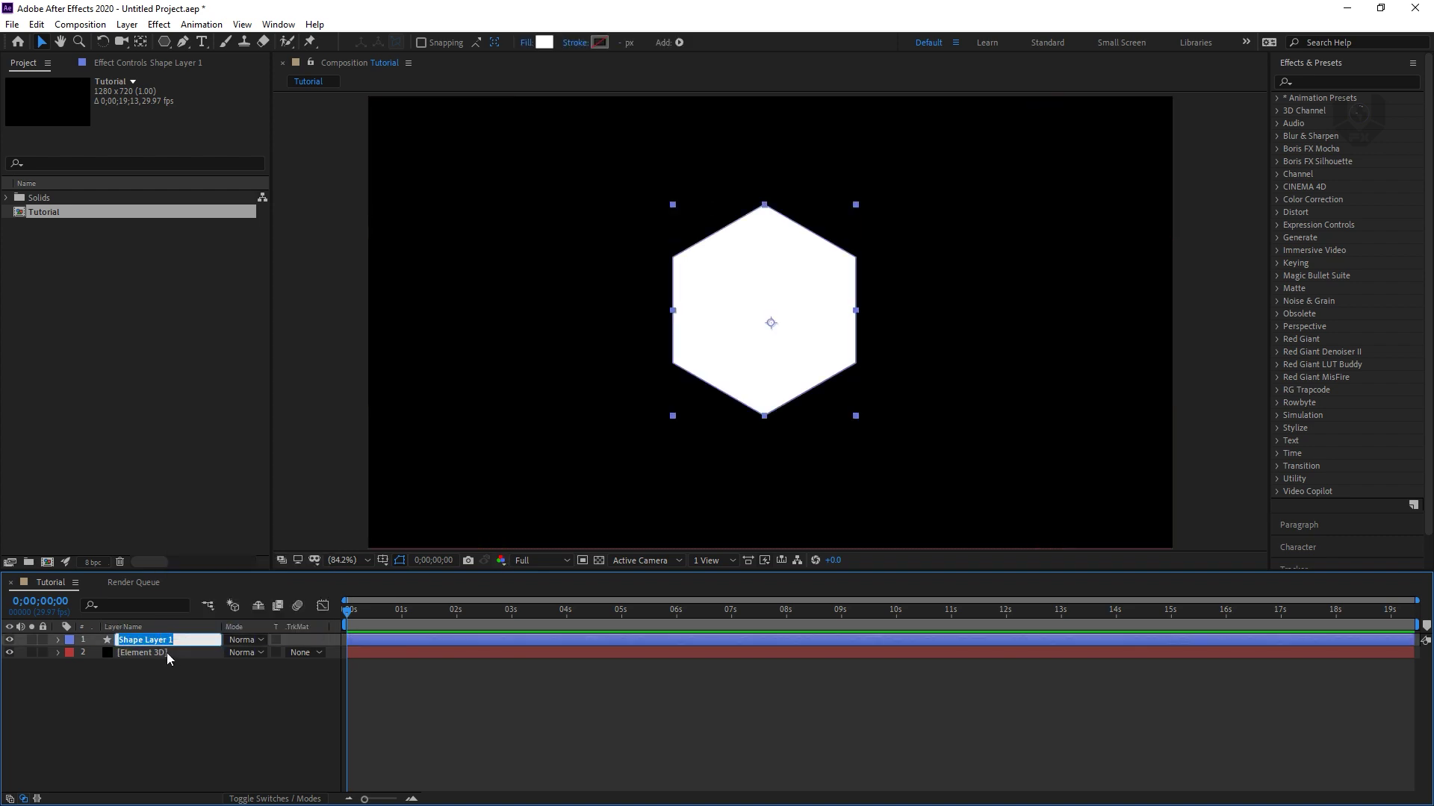
pyautogui.write('hex')
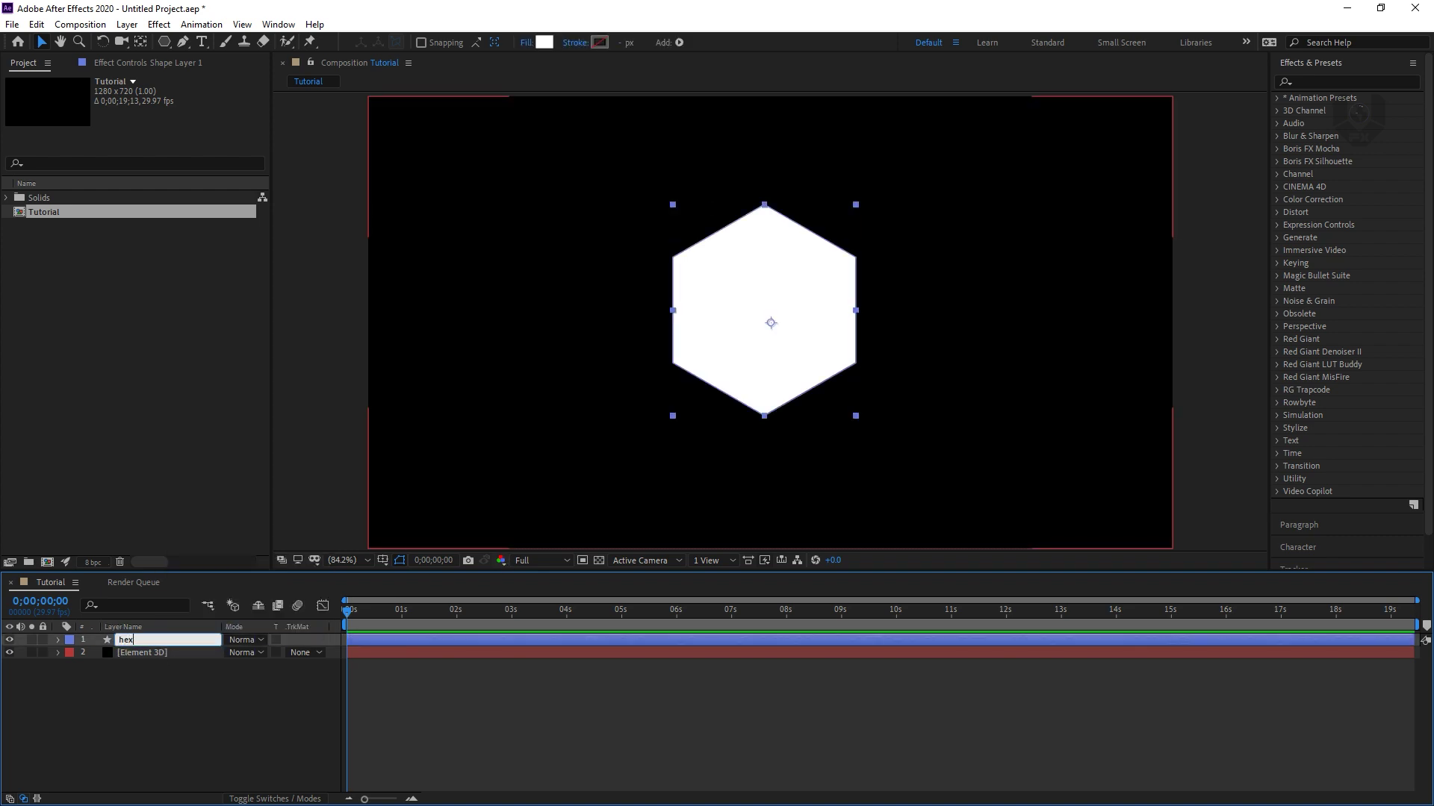
pyautogui.write('a')
pyautogui.click(167, 674)
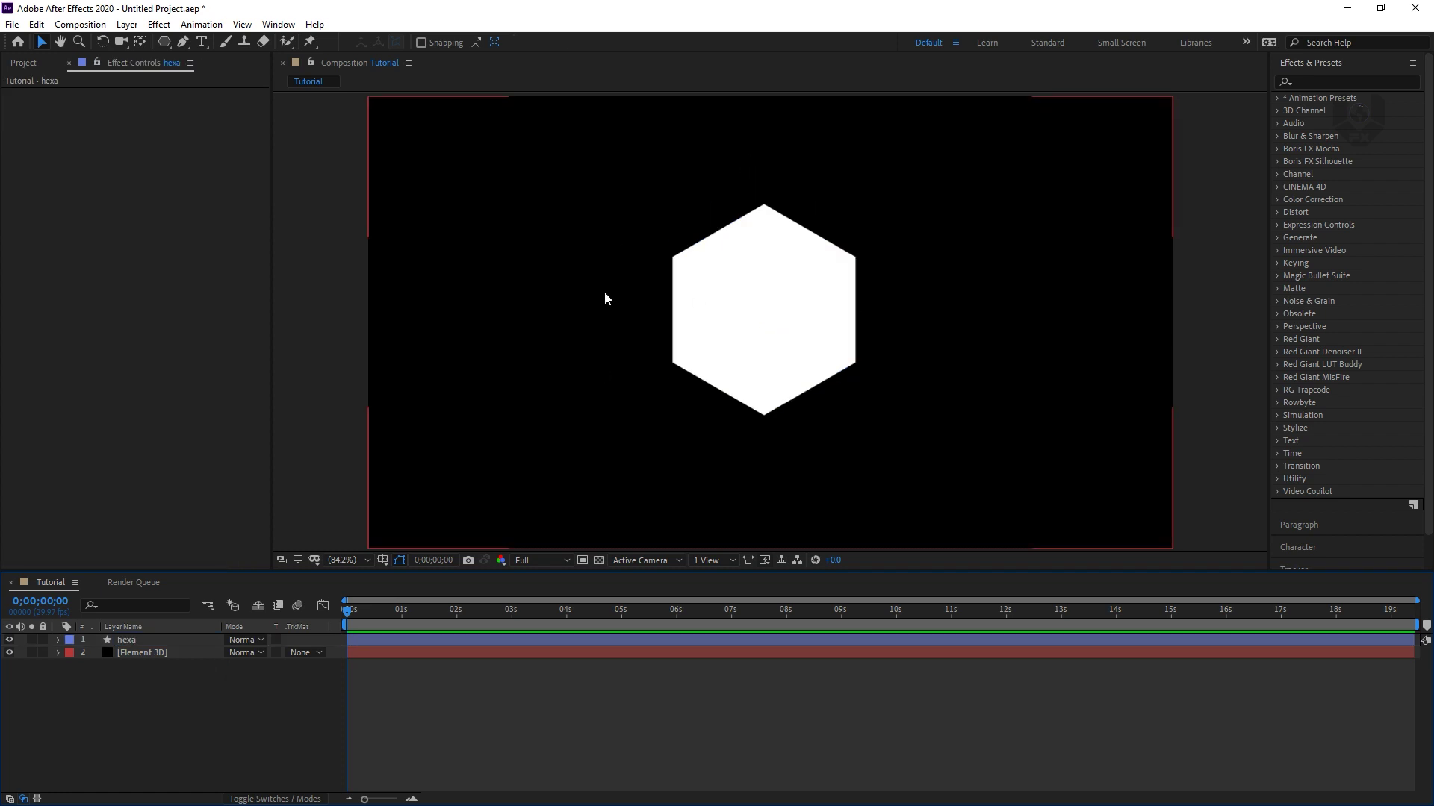
# Auto-trace the hexa layer's alpha channel for the current frame
pyautogui.click(181, 640)
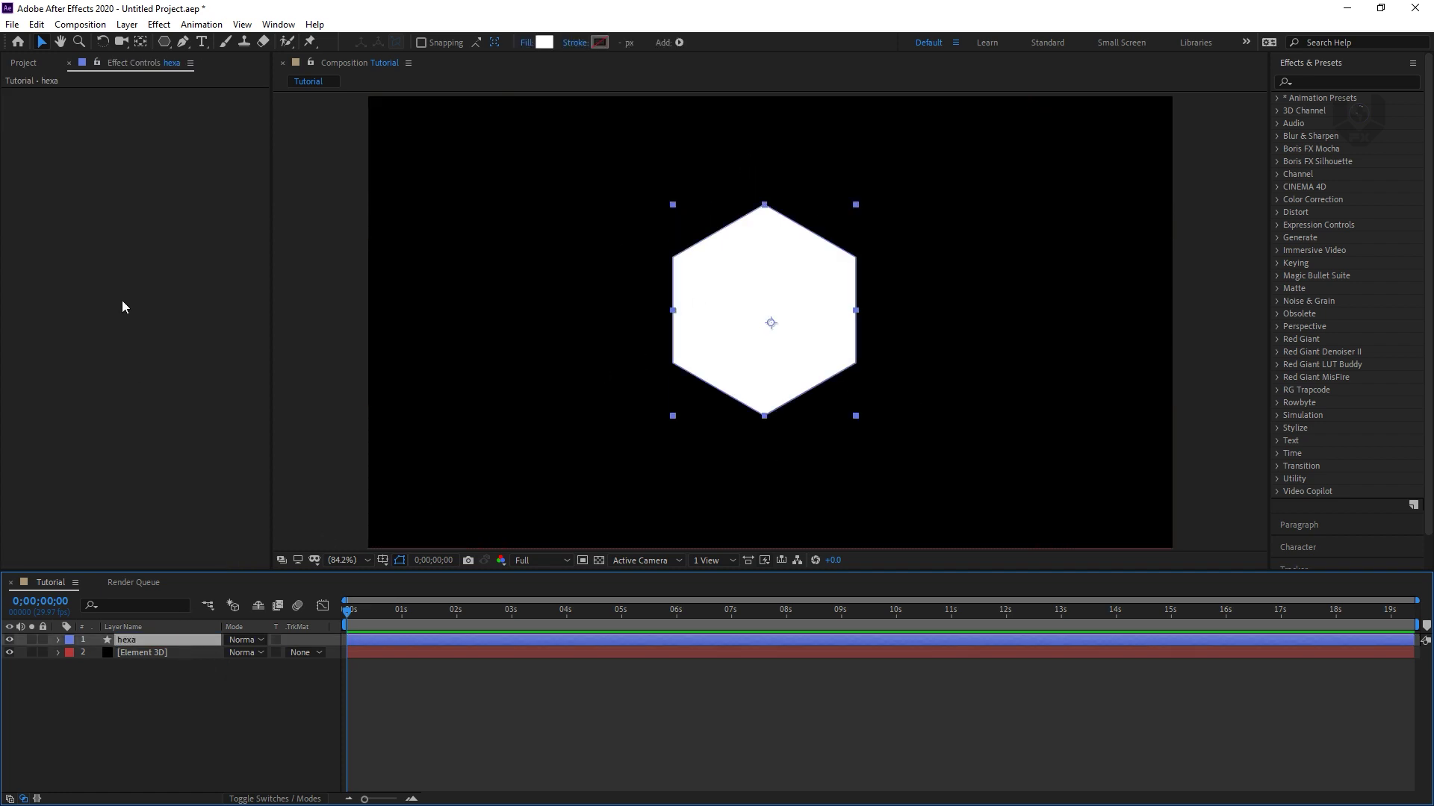
pyautogui.click(126, 24)
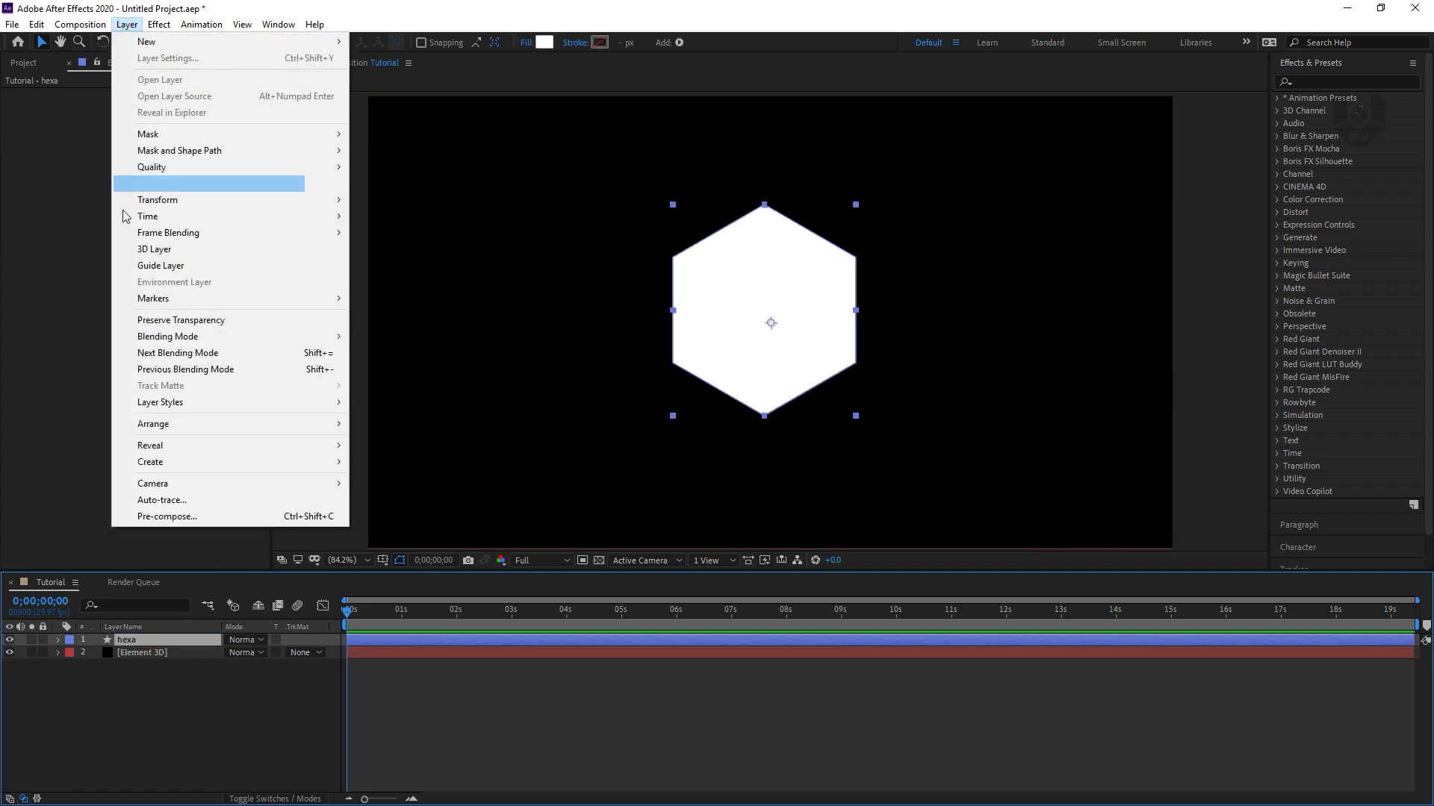
pyautogui.click(211, 499)
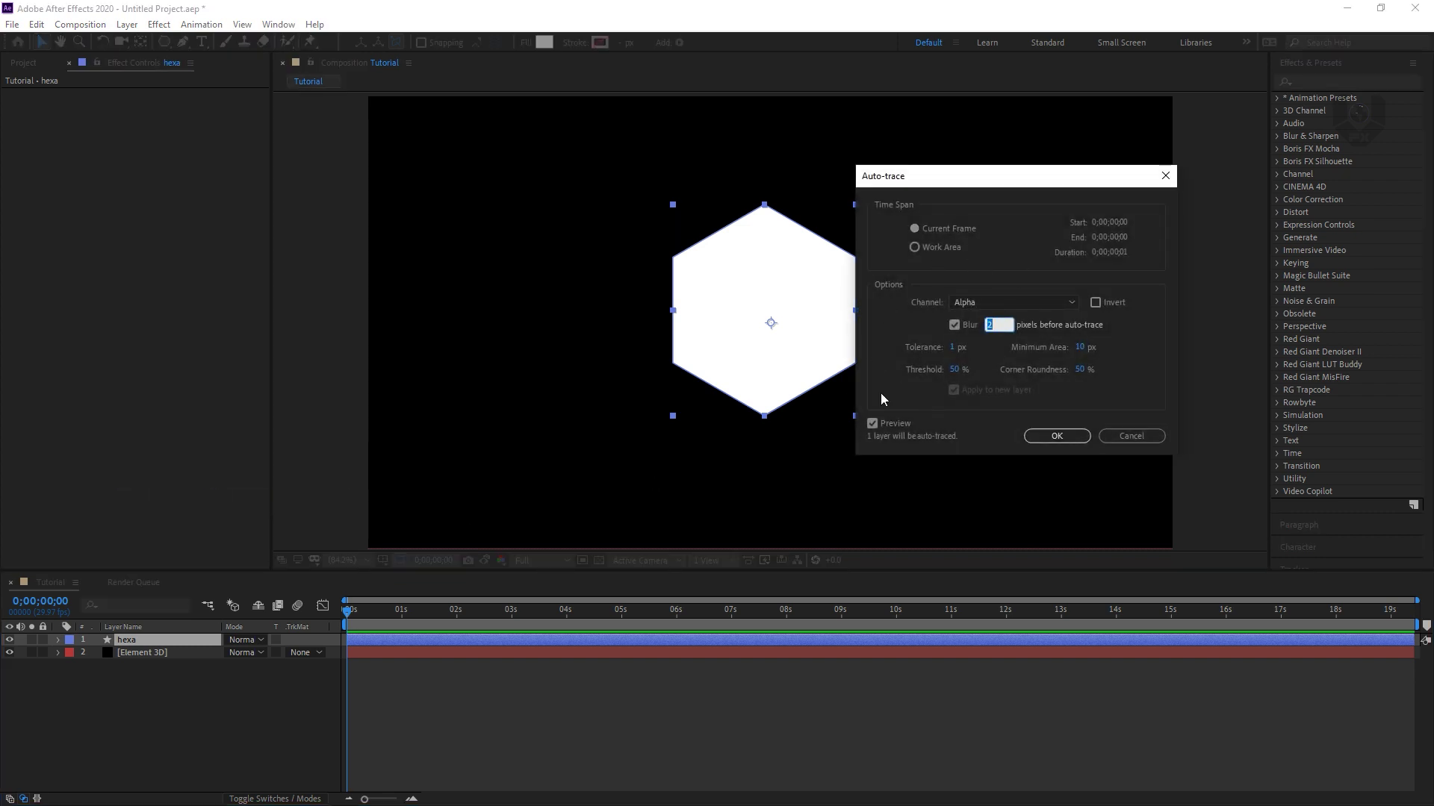
pyautogui.click(1057, 436)
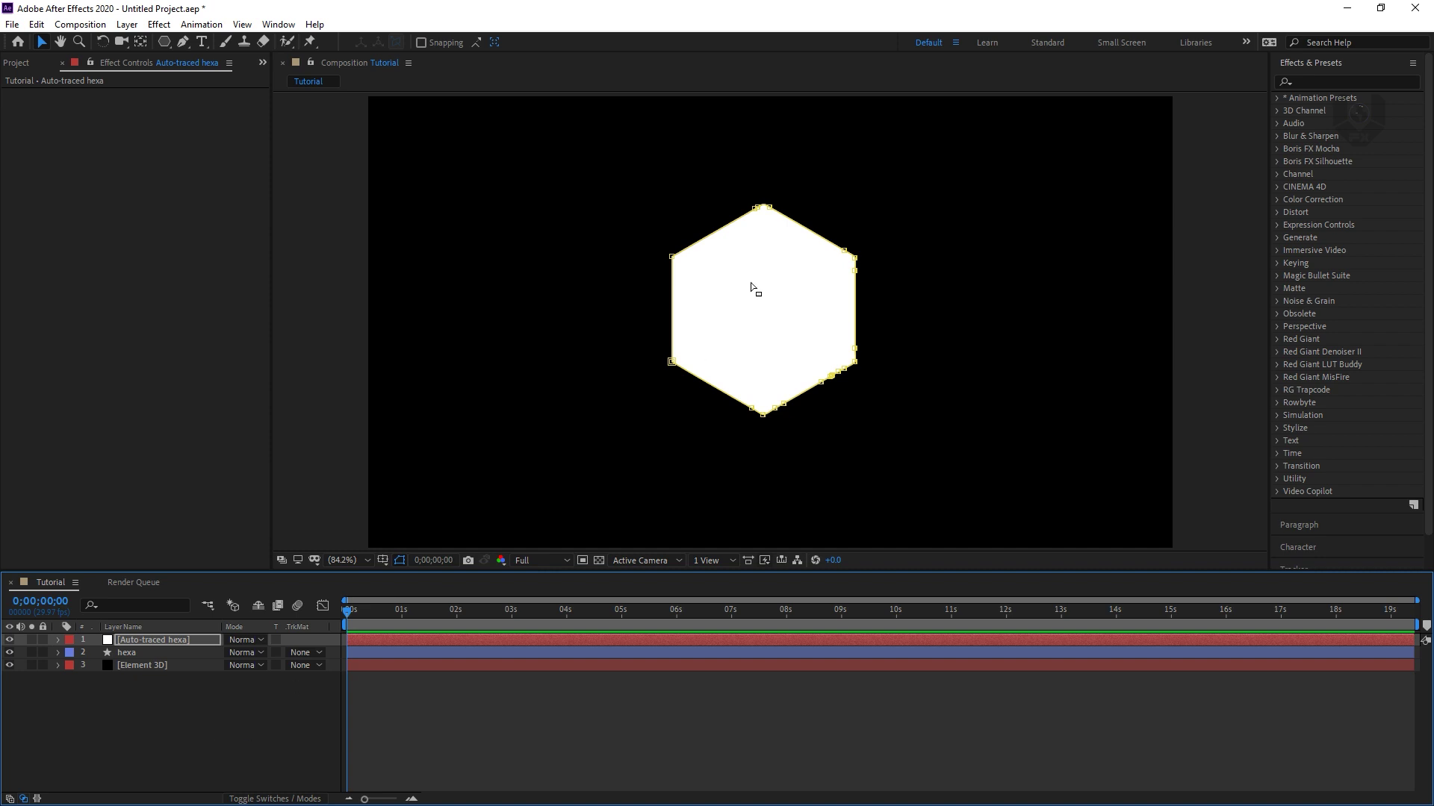
# Delete the original hexa shape layer and select the auto-traced hexagon layer
pyautogui.click(146, 653)
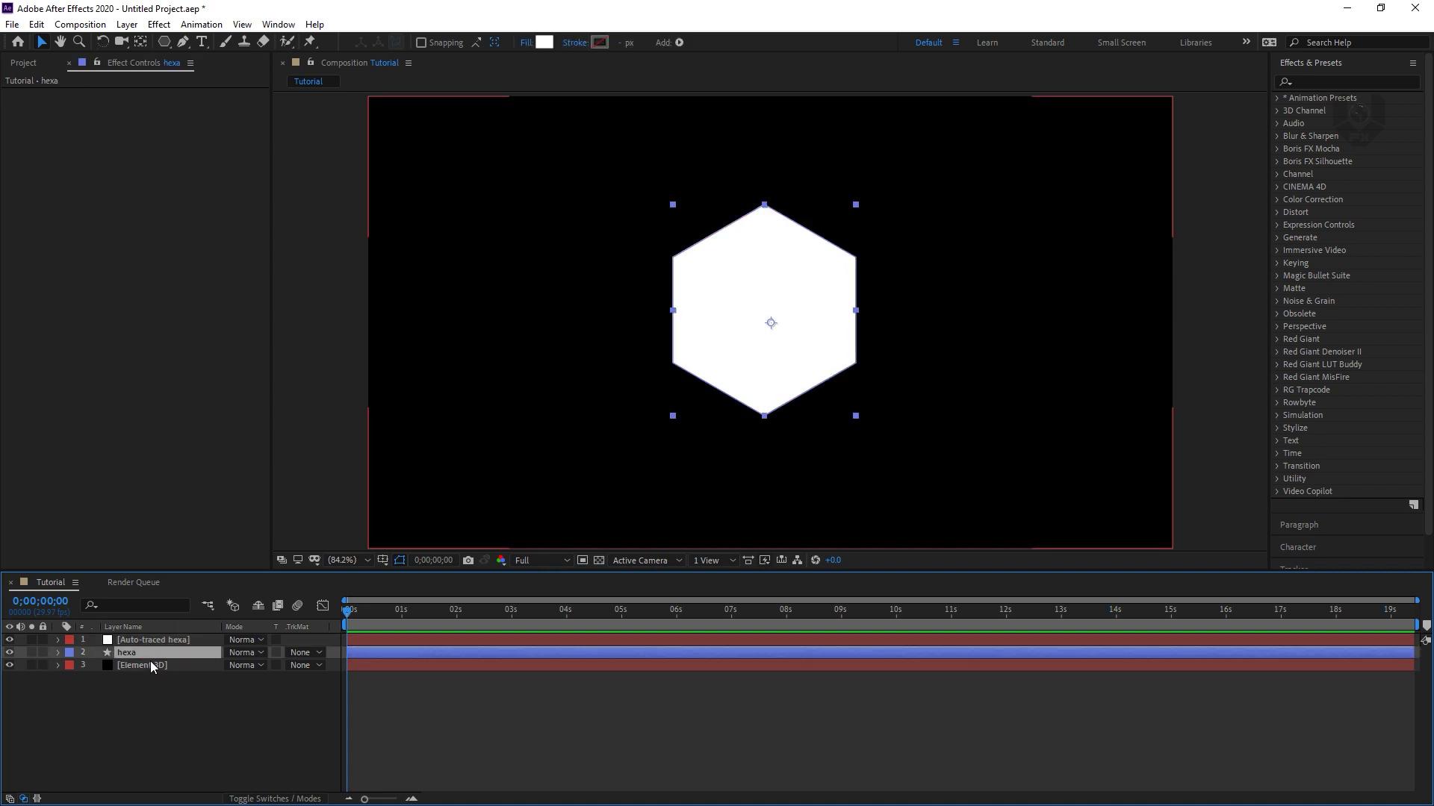
pyautogui.press('Delete')
pyautogui.click(164, 640)
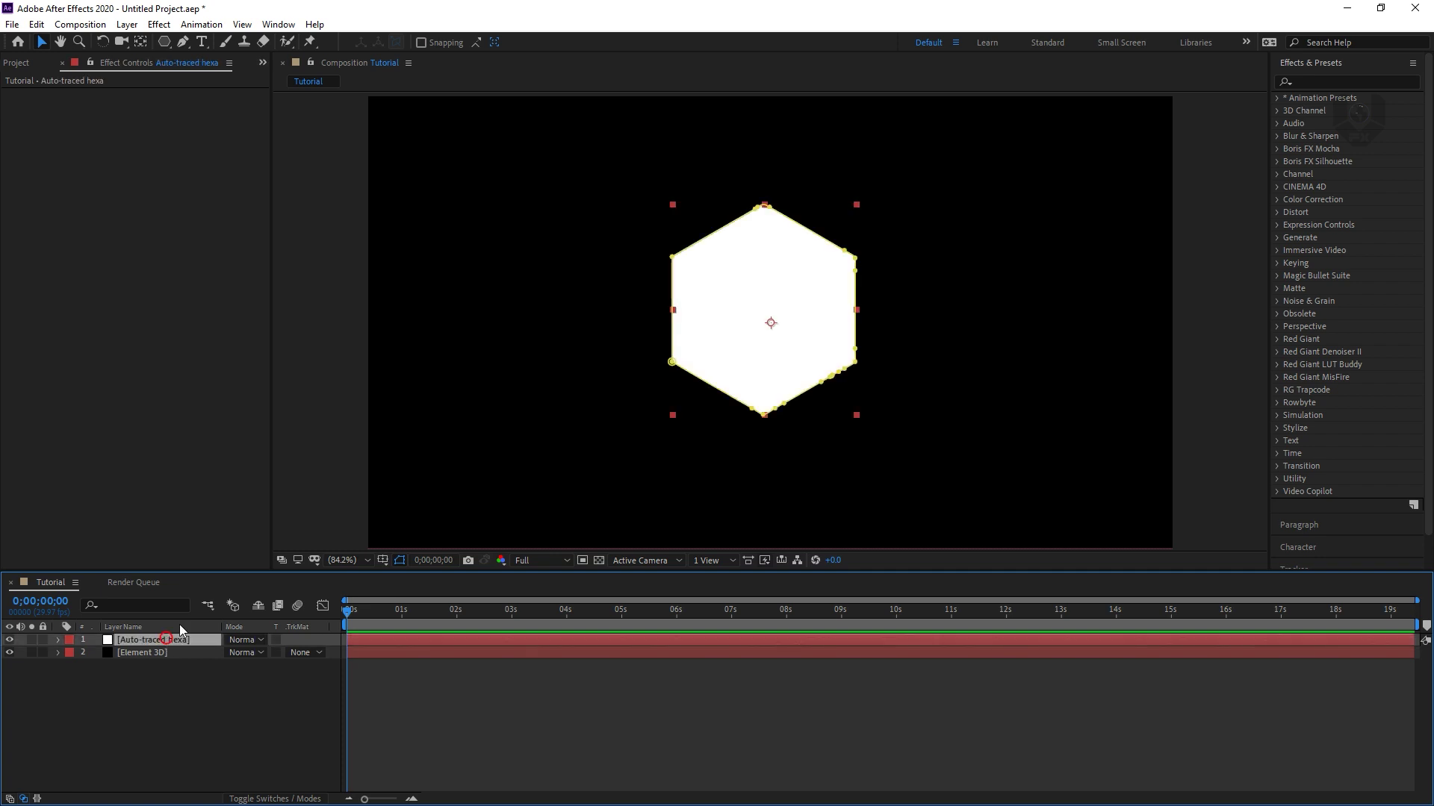
# Remove the extra mask points around the hexagon's top vertex with the Pen tool and convert it to a sharp corner
pyautogui.click(360, 559)
pyautogui.click(349, 445)
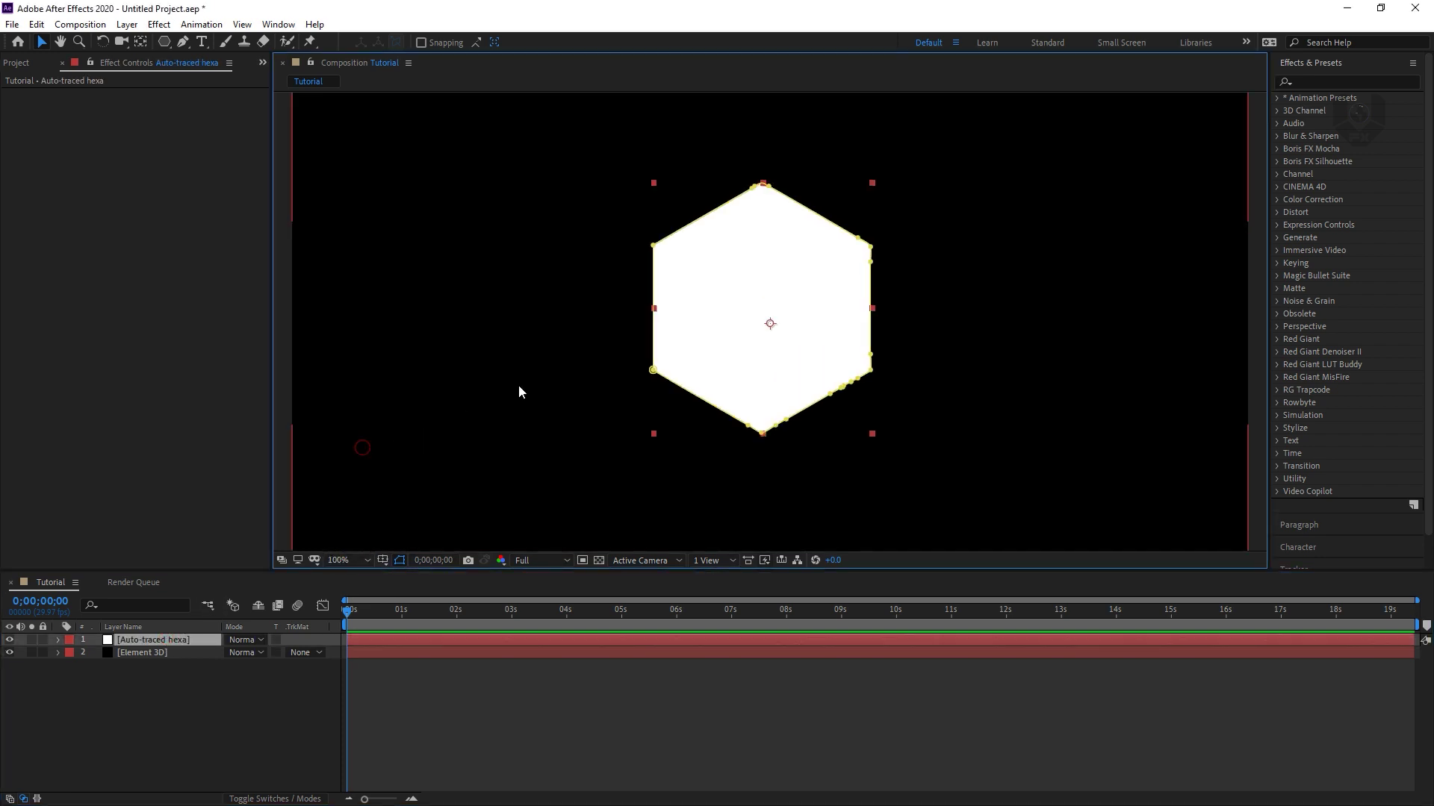
pyautogui.click(351, 560)
pyautogui.click(349, 462)
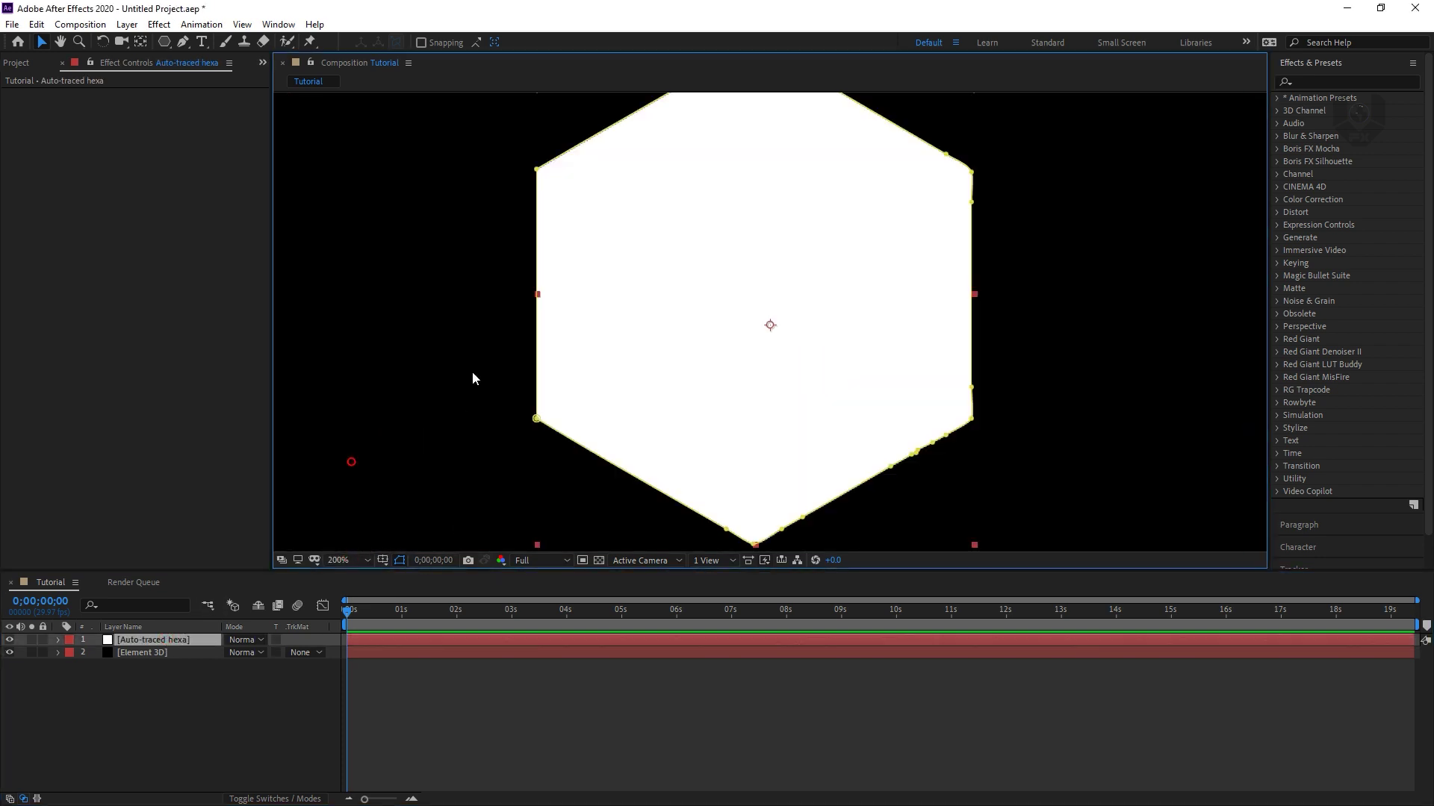
pyautogui.moveTo(642, 211); pyautogui.dragTo(589, 345, button='middle')
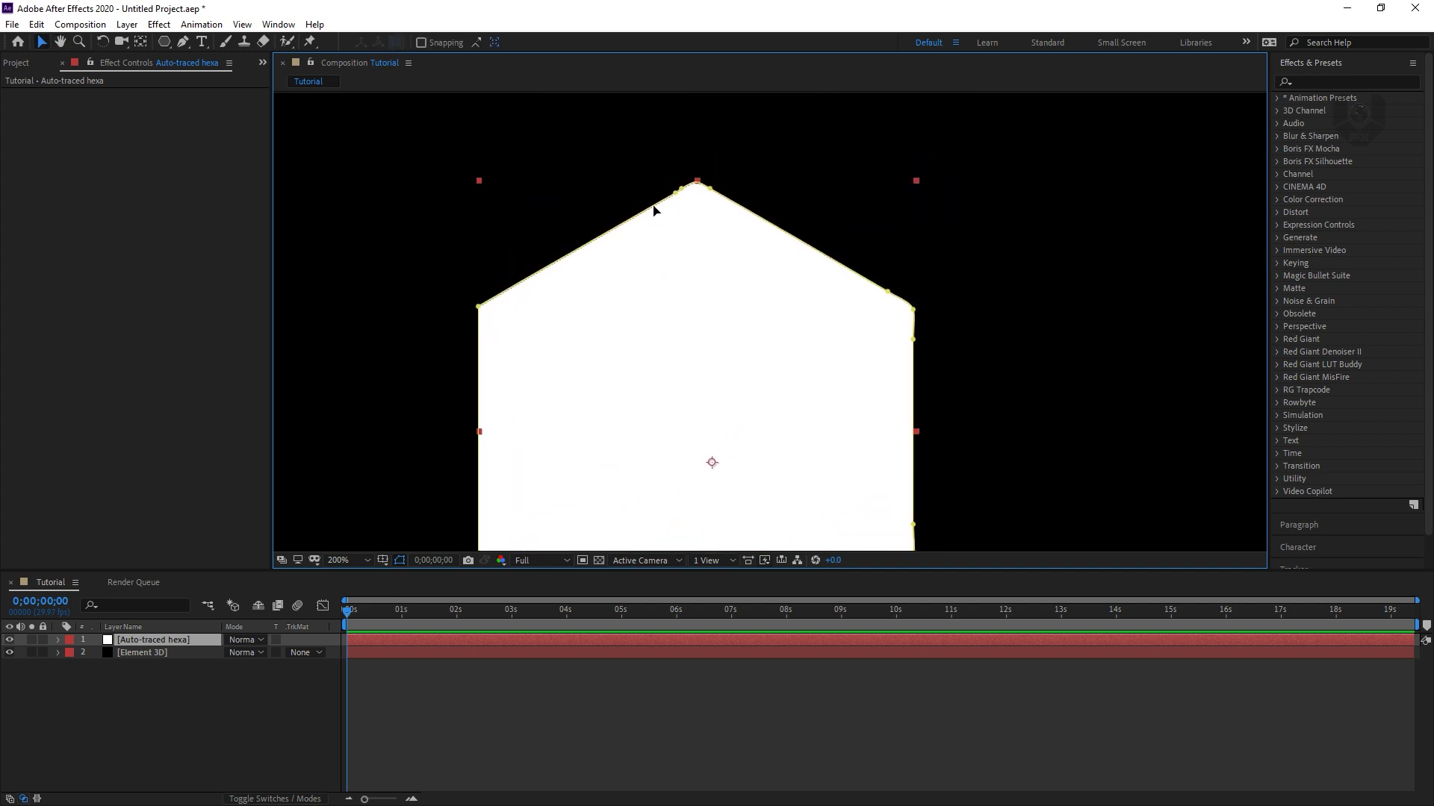
pyautogui.click(183, 41)
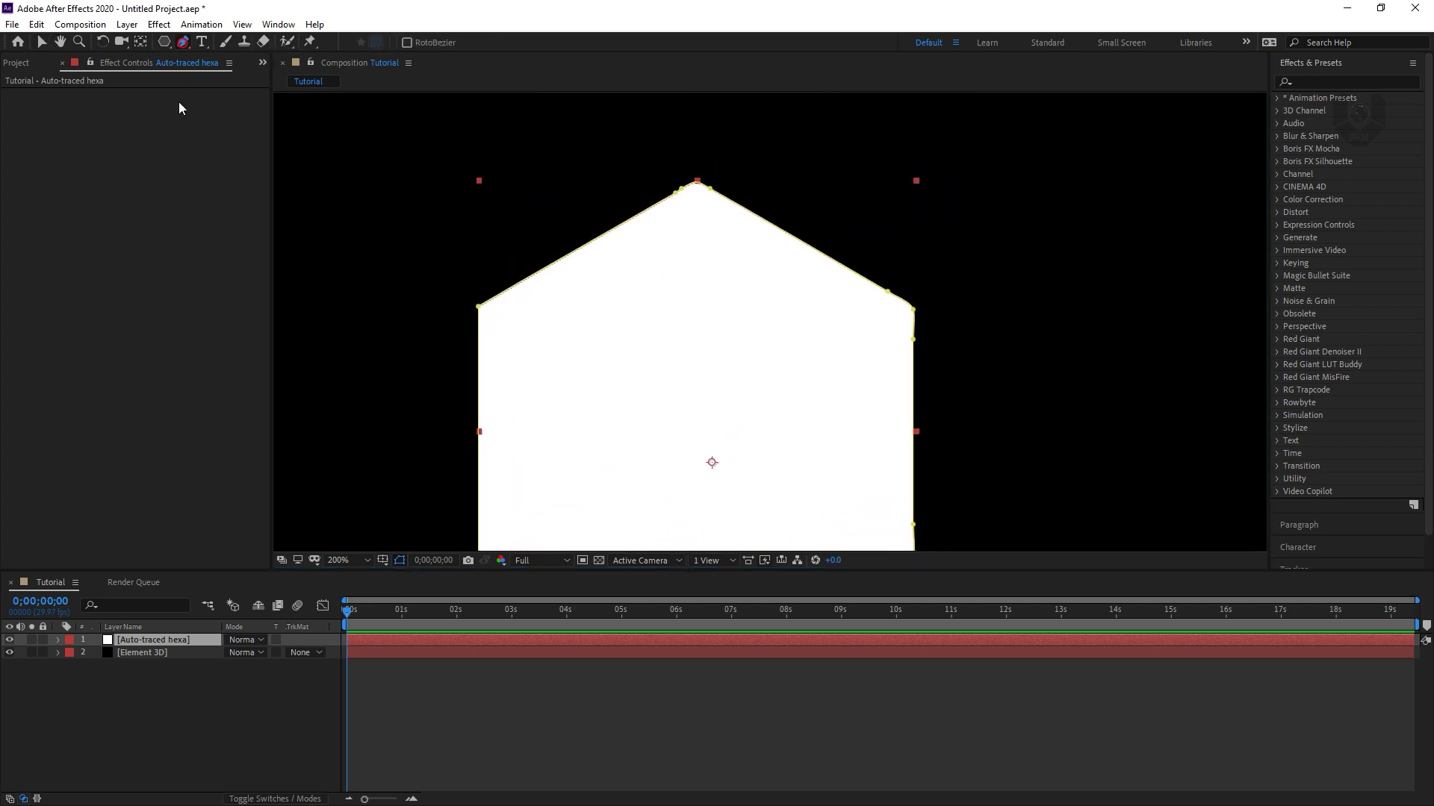
pyautogui.click(698, 185)
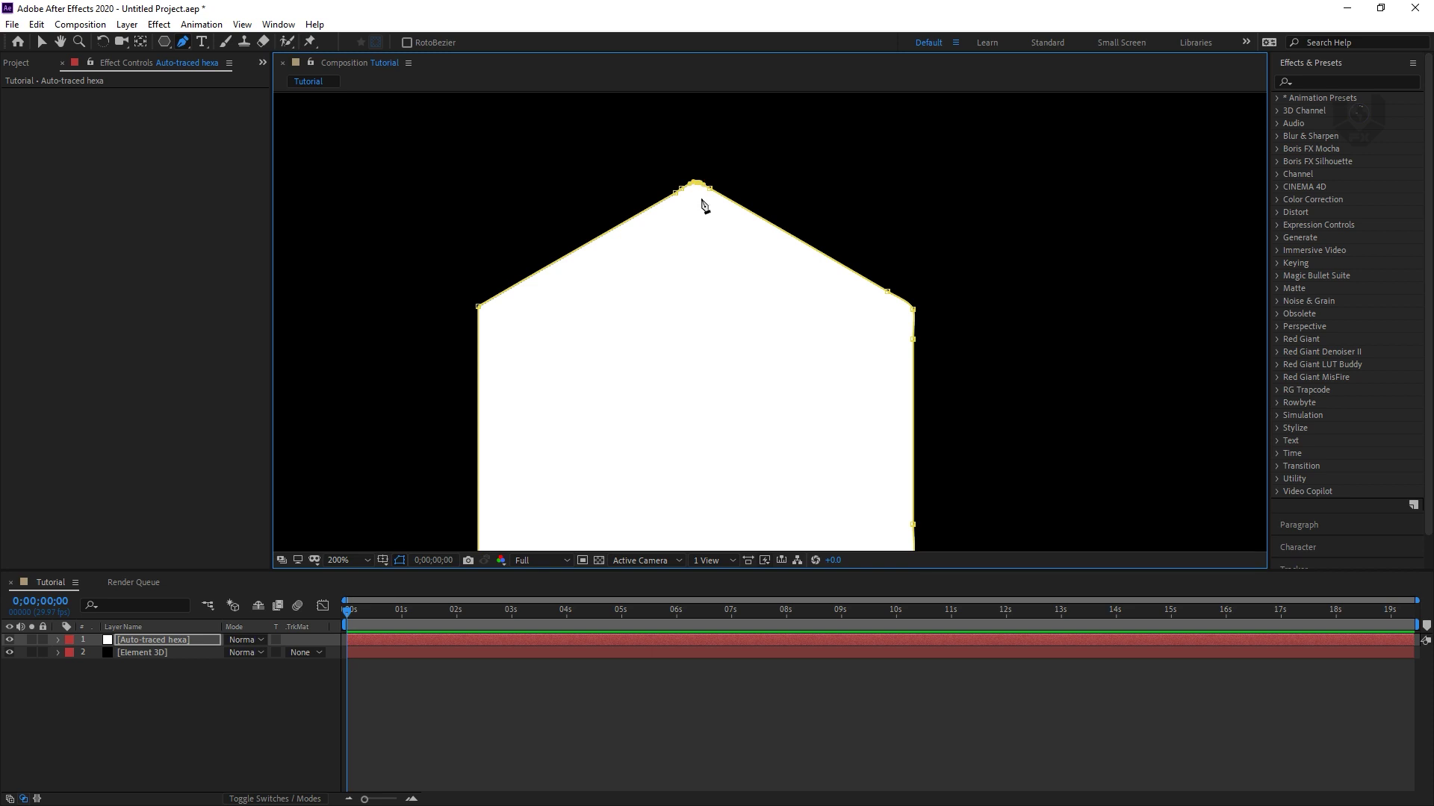
pyautogui.click(360, 559)
pyautogui.click(357, 477)
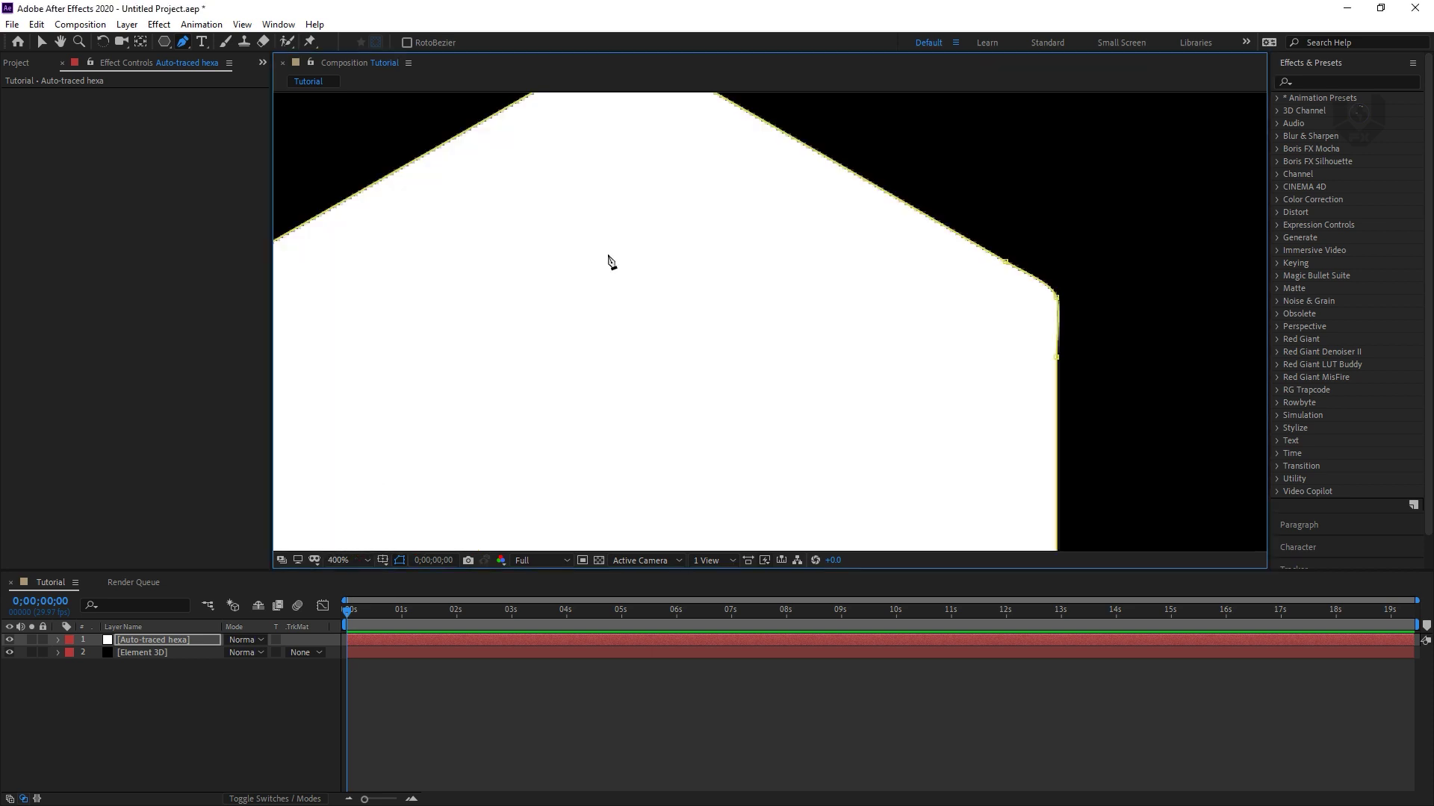
pyautogui.keyDown('ctrl'); pyautogui.click(589, 235); pyautogui.keyUp('ctrl')
pyautogui.keyDown('ctrl'); pyautogui.click(598, 225); pyautogui.keyUp('ctrl')
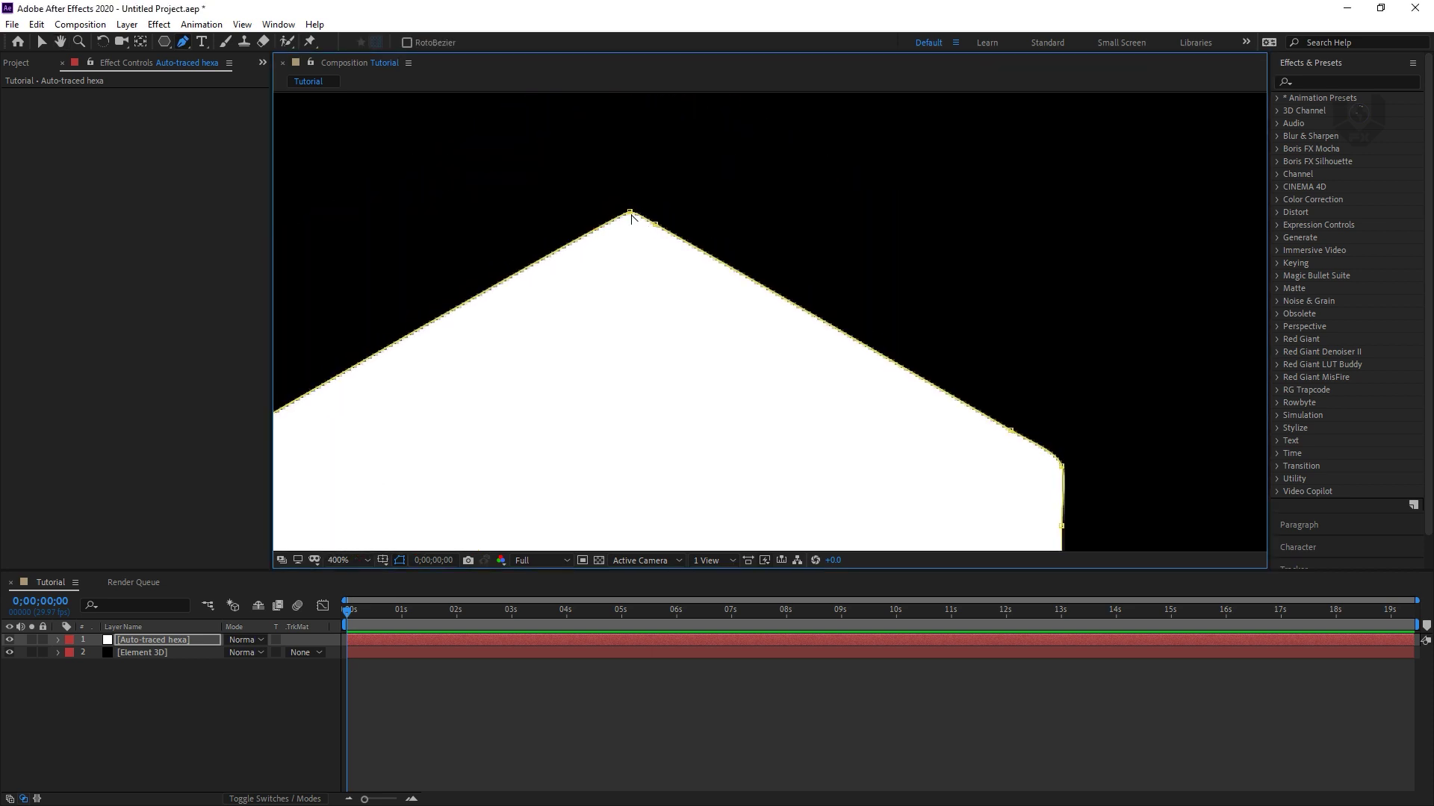
pyautogui.keyDown('alt'); pyautogui.click(630, 212); pyautogui.keyUp('alt')
pyautogui.keyDown('ctrl'); pyautogui.click(657, 226); pyautogui.keyUp('ctrl')
# Delete the extra mask points around the hexagon's upper-right vertex, leaving a single sharp corner
pyautogui.moveTo(1011, 442); pyautogui.dragTo(771, 269, button='middle')
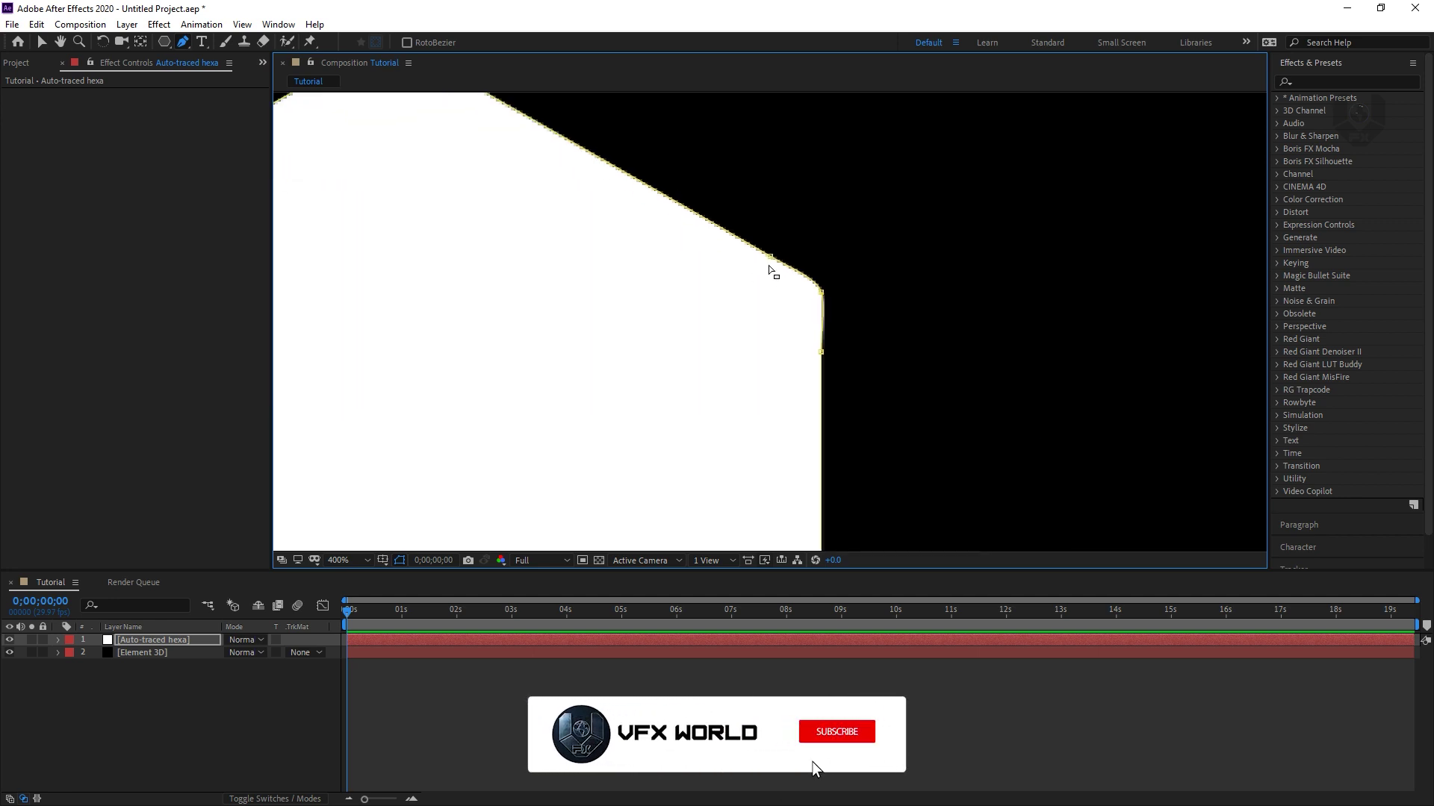
pyautogui.keyDown('ctrl'); pyautogui.click(771, 258); pyautogui.keyUp('ctrl')
pyautogui.scroll(-5, 824, 296)
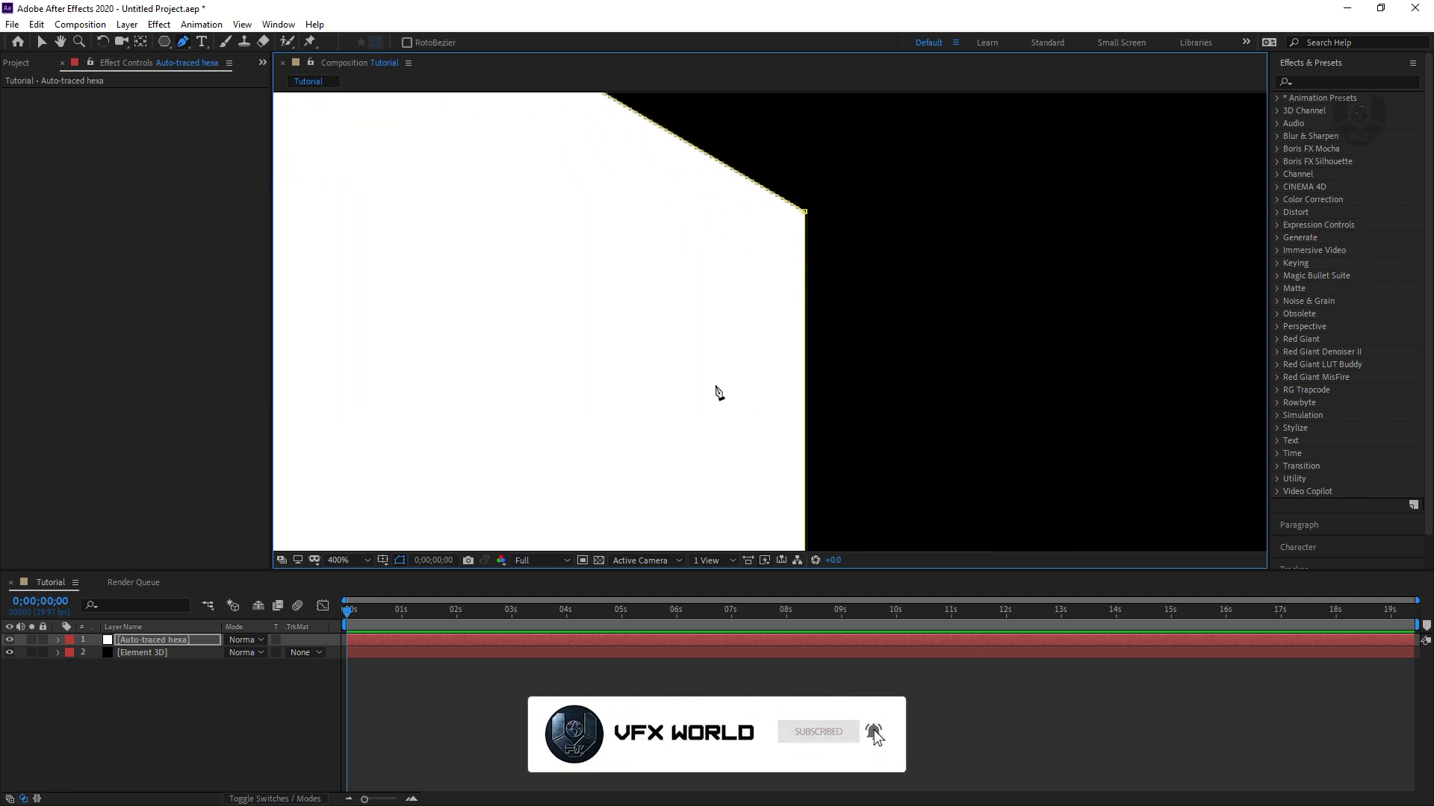
# Delete the surplus mask points along the hexagon's lower-right edge and convert the lower-right vertex to a sharp corner
pyautogui.keyDown('ctrl'); pyautogui.click(774, 413); pyautogui.keyUp('ctrl')
pyautogui.keyDown('ctrl'); pyautogui.click(749, 428); pyautogui.keyUp('ctrl')
pyautogui.keyDown('ctrl'); pyautogui.click(717, 445); pyautogui.keyUp('ctrl')
pyautogui.keyDown('ctrl'); pyautogui.click(714, 449); pyautogui.keyUp('ctrl')
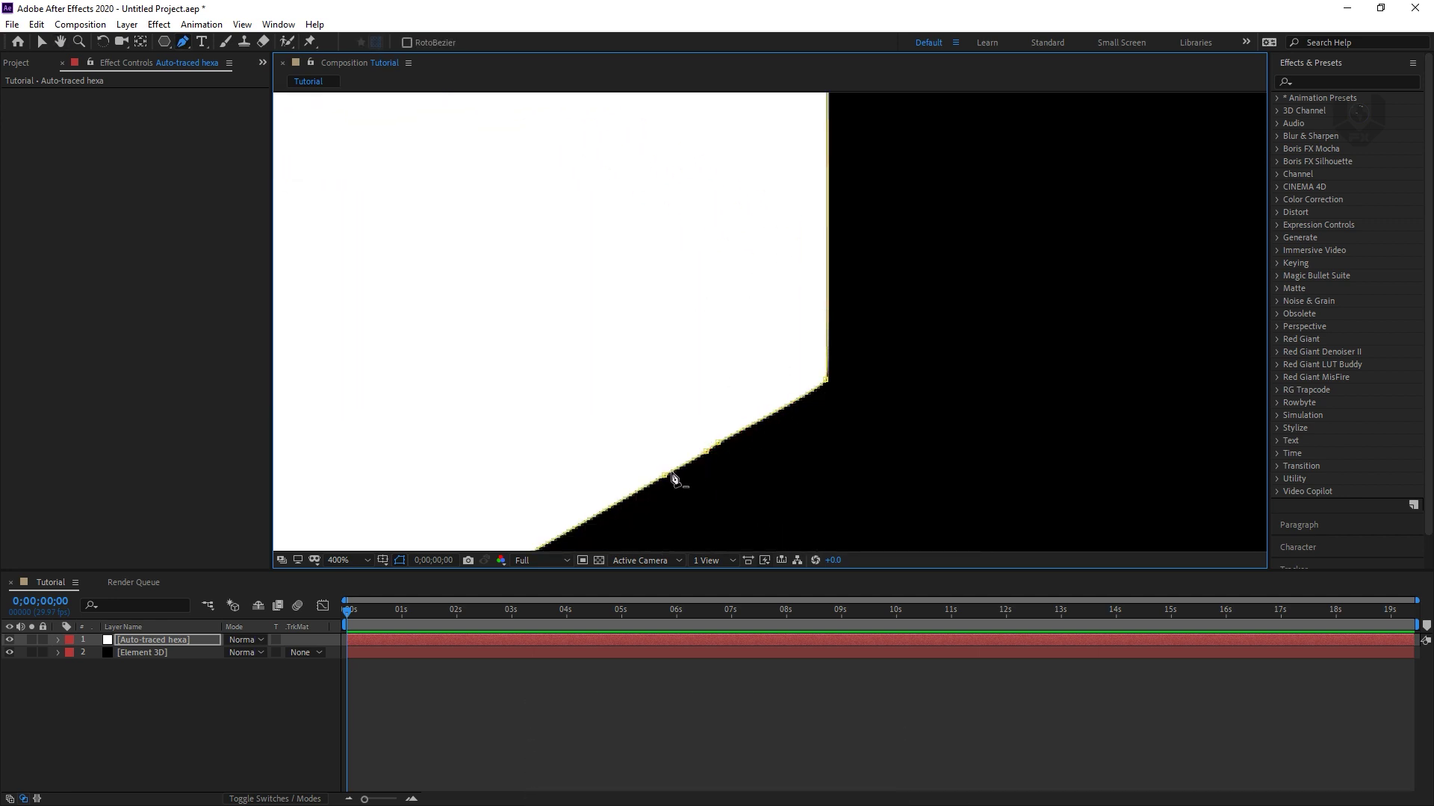
pyautogui.keyDown('ctrl'); pyautogui.click(665, 475); pyautogui.keyUp('ctrl')
pyautogui.keyDown('ctrl'); pyautogui.click(706, 451); pyautogui.keyUp('ctrl')
pyautogui.keyDown('alt'); pyautogui.click(825, 381); pyautogui.keyUp('alt')
# Convert the hexagon's bottom vertex to a sharp corner and delete the extra mask points on both sides of it
pyautogui.moveTo(471, 537); pyautogui.dragTo(657, 343, button='middle')
pyautogui.keyDown('alt'); pyautogui.click(580, 437); pyautogui.keyUp('alt')
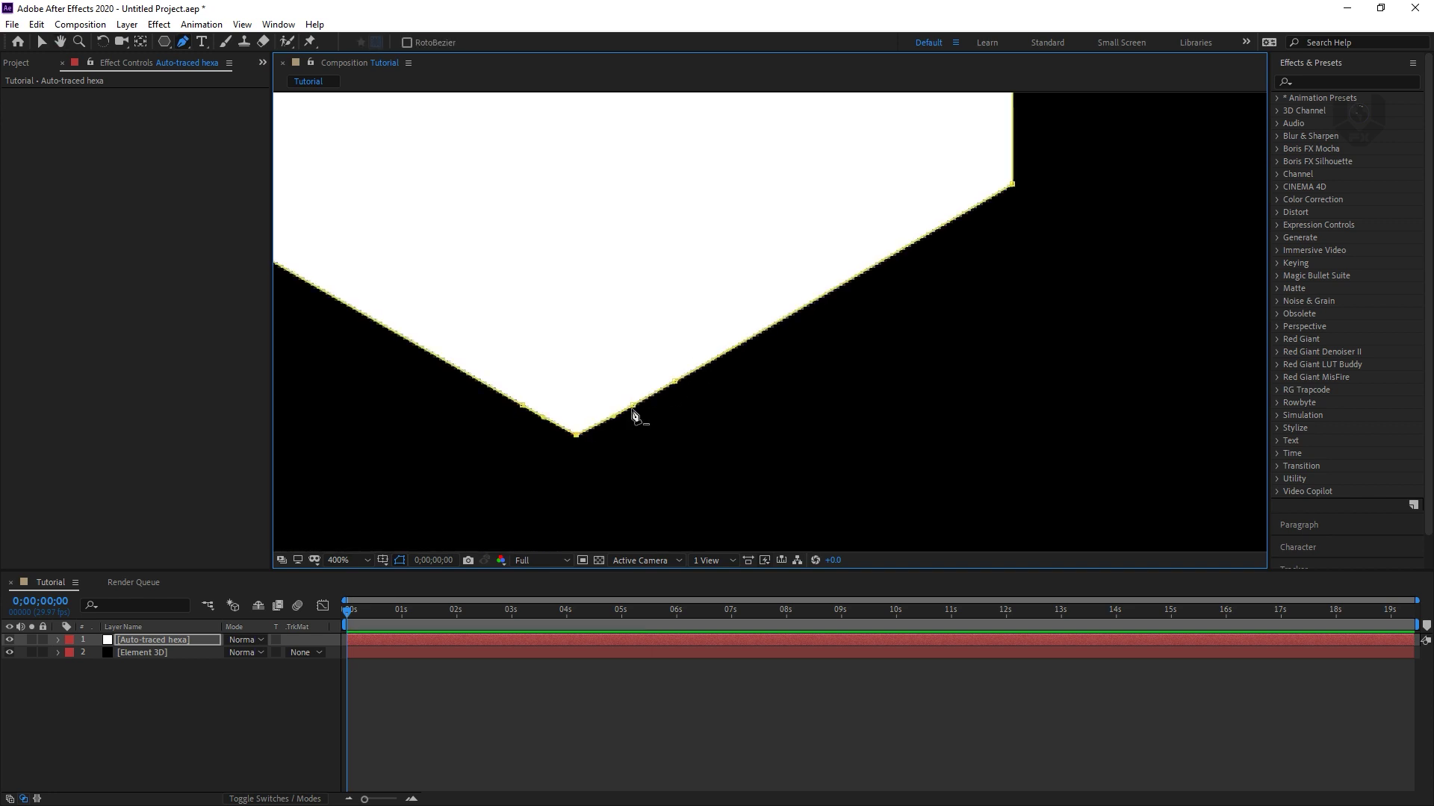
pyautogui.keyDown('ctrl'); pyautogui.click(631, 408); pyautogui.keyUp('ctrl')
pyautogui.keyDown('ctrl'); pyautogui.click(515, 410); pyautogui.keyUp('ctrl')
# Convert the hexagon mask's two left vertices to sharp corners, fit the whole composition in view and deselect the layer
pyautogui.moveTo(322, 221); pyautogui.dragTo(666, 428, button='middle')
pyautogui.keyDown('alt'); pyautogui.click(486, 391); pyautogui.keyUp('alt')
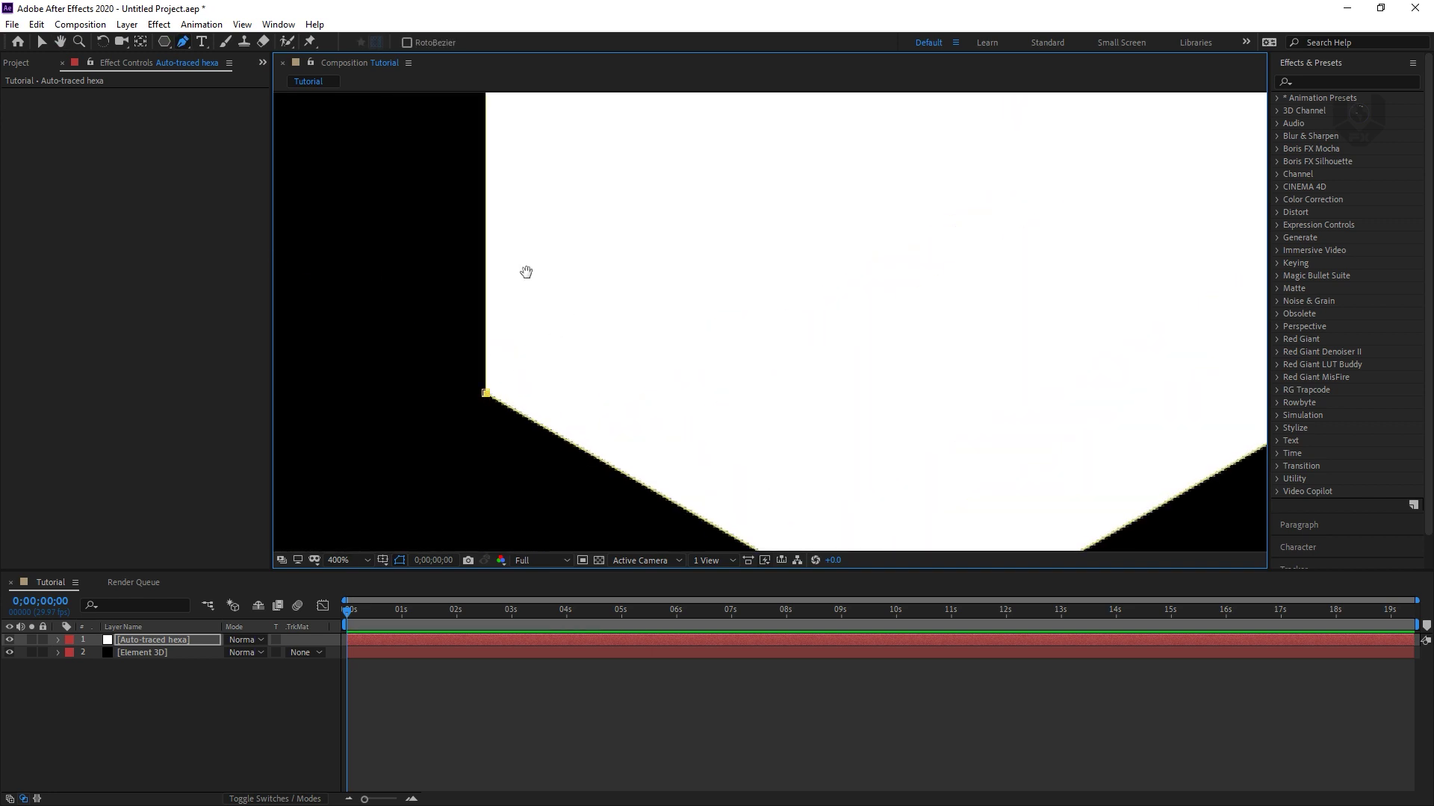
pyautogui.moveTo(527, 272); pyautogui.dragTo(526, 538, button='middle')
pyautogui.keyDown('alt'); pyautogui.click(485, 159); pyautogui.keyUp('alt')
pyautogui.moveTo(530, 135); pyautogui.dragTo(487, 319, button='middle')
pyautogui.moveTo(663, 206); pyautogui.dragTo(370, 190, button='middle')
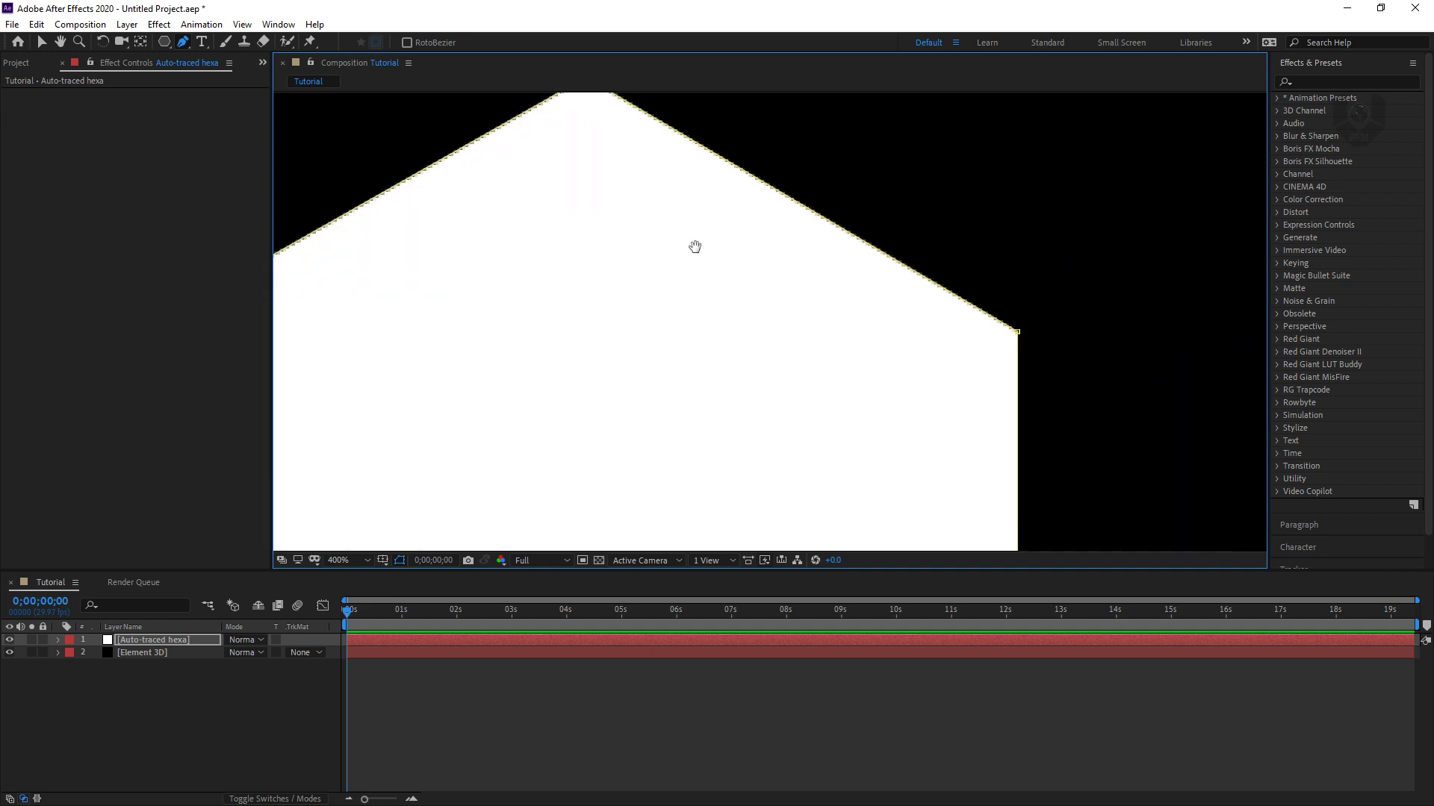
pyautogui.moveTo(694, 246); pyautogui.dragTo(697, 150, button='middle')
pyautogui.click(348, 560)
pyautogui.click(346, 309)
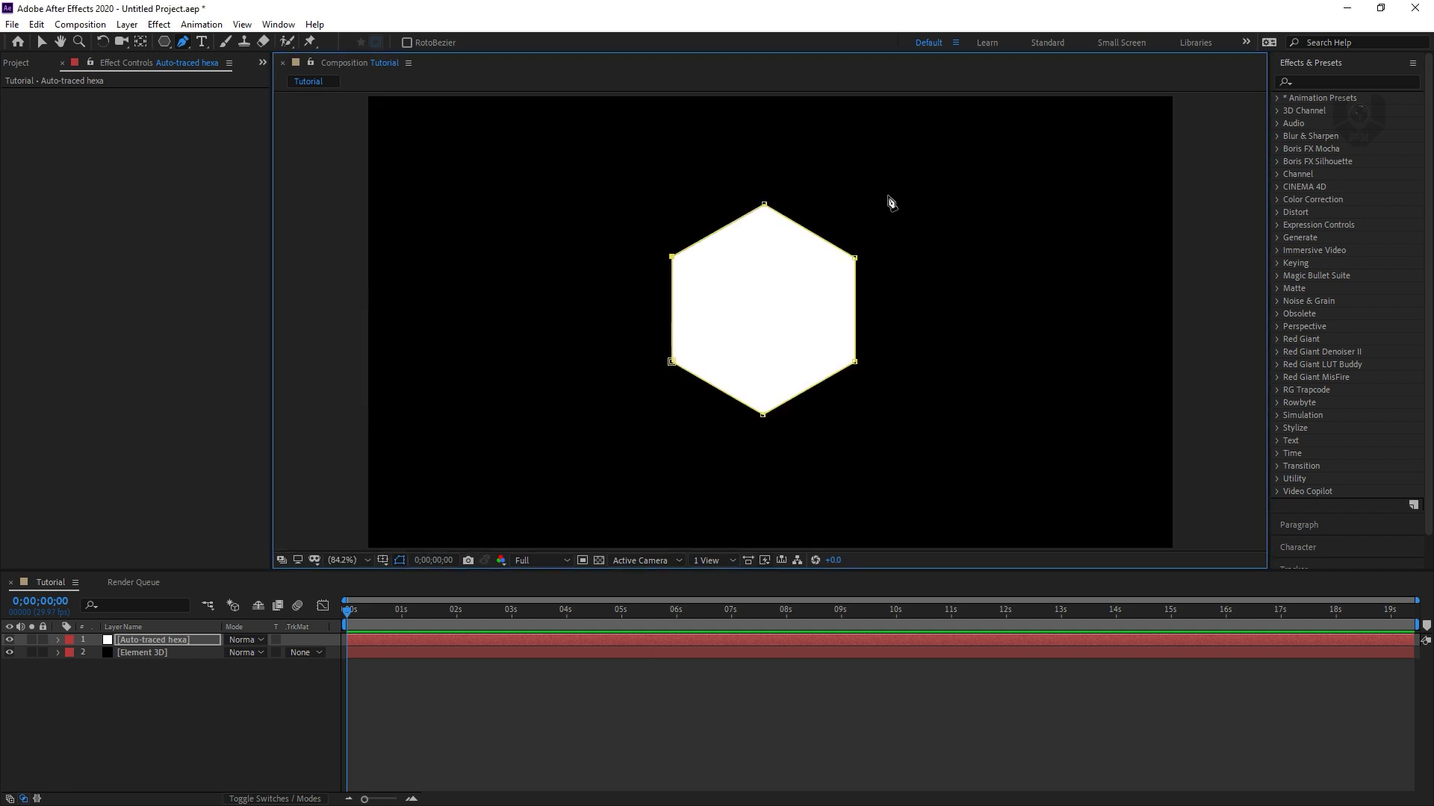
pyautogui.click(225, 782)
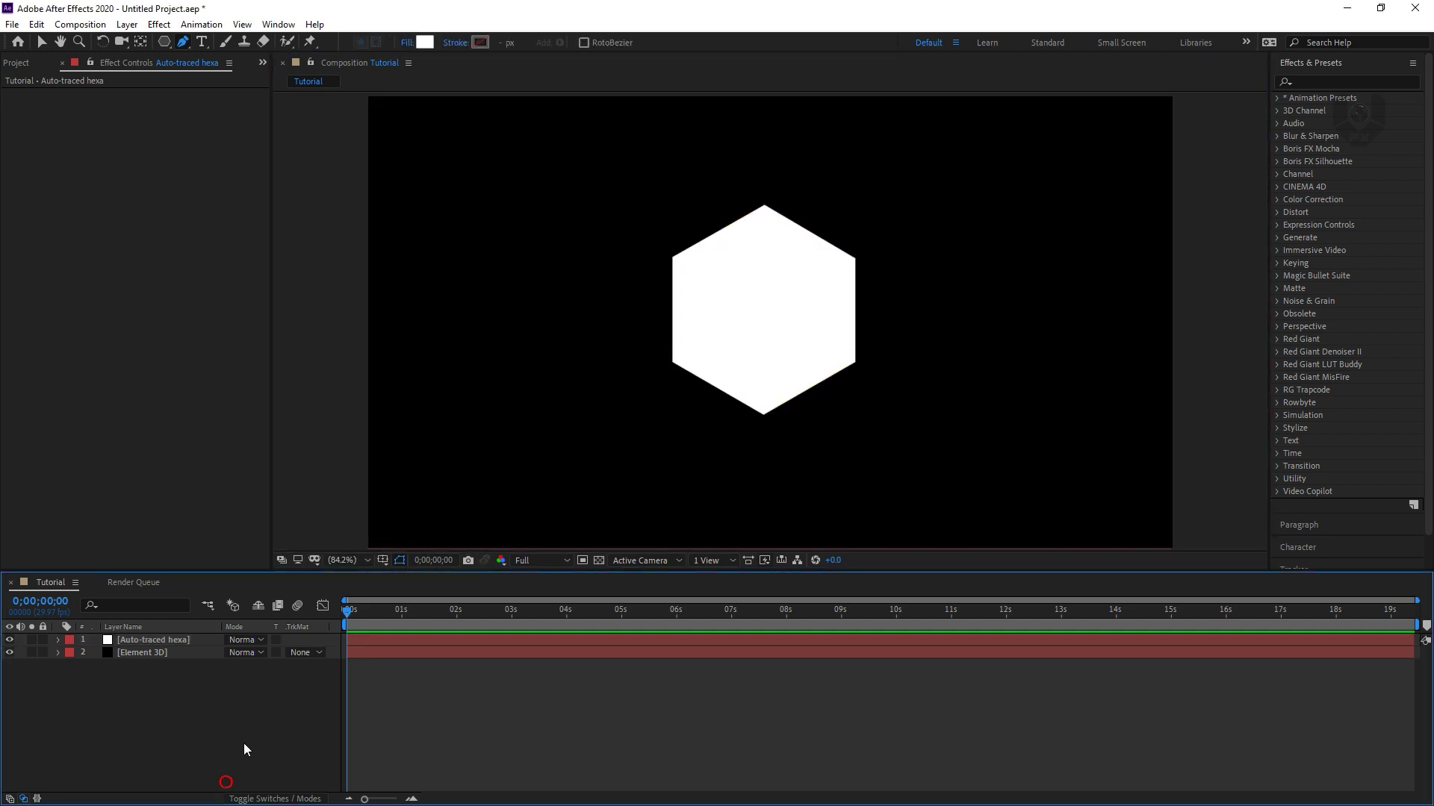
# Apply the Video Copilot Element effect to the Element 3D solid layer
pyautogui.click(155, 655)
pyautogui.rightClick(137, 250)
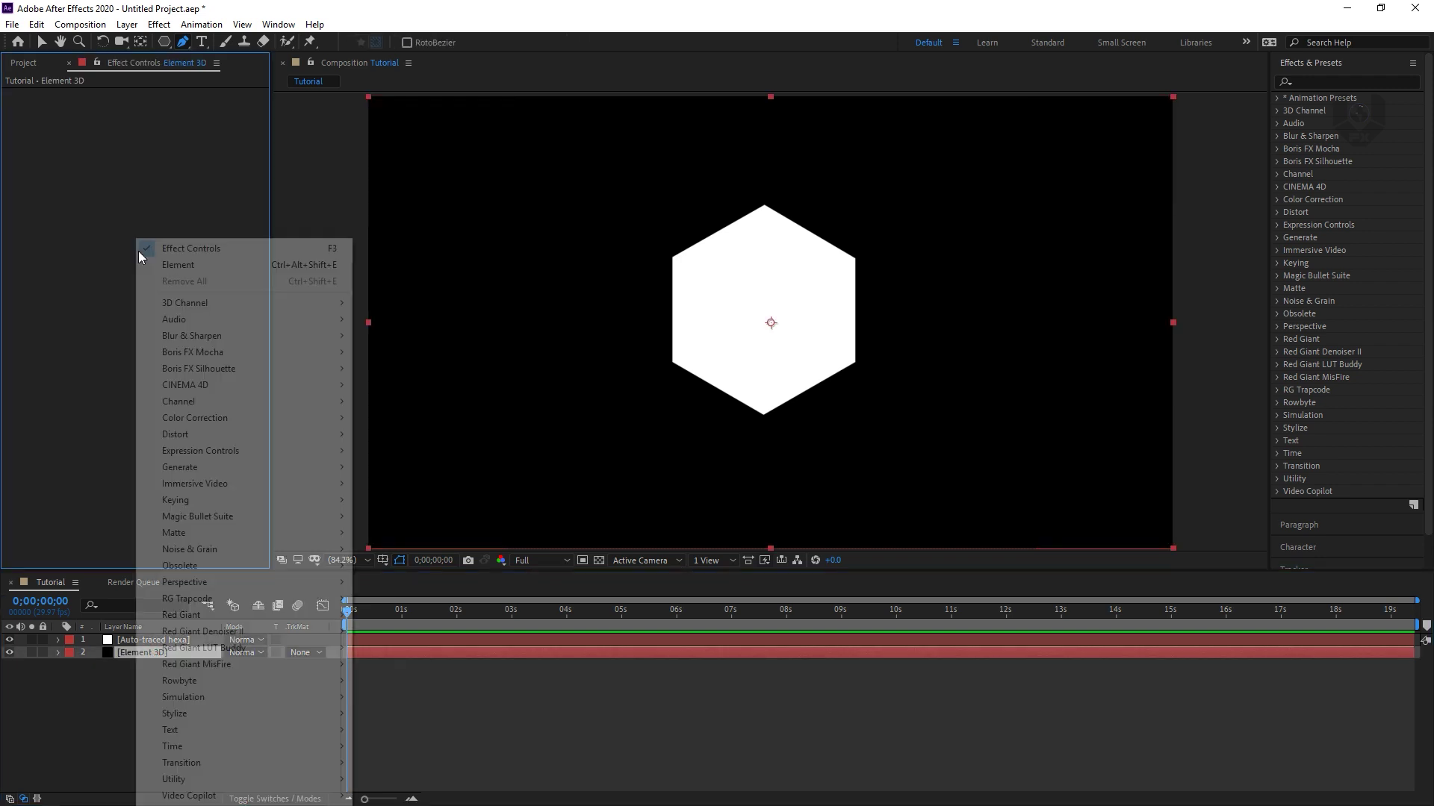
pyautogui.click(139, 251)
pyautogui.rightClick(172, 654)
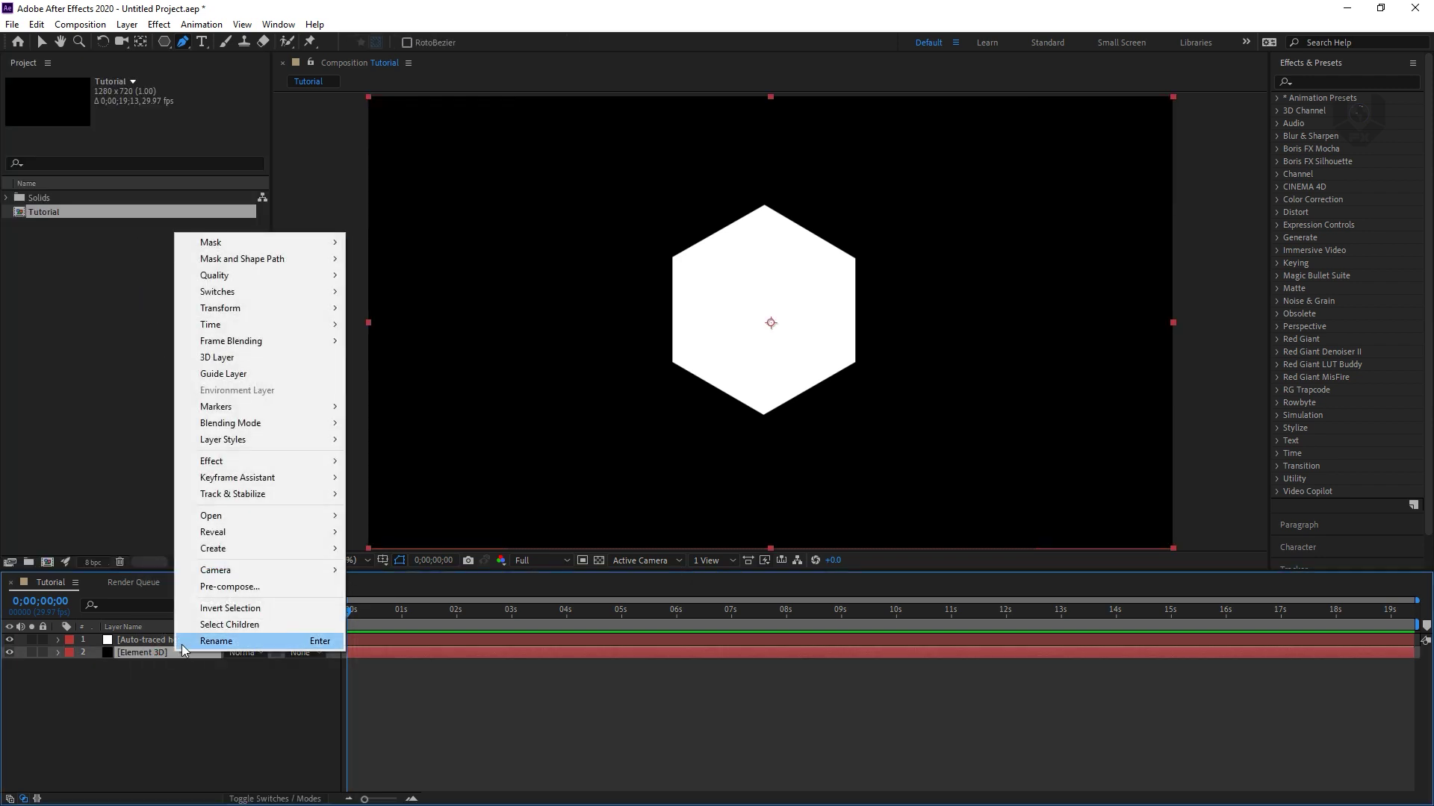
pyautogui.click(250, 461)
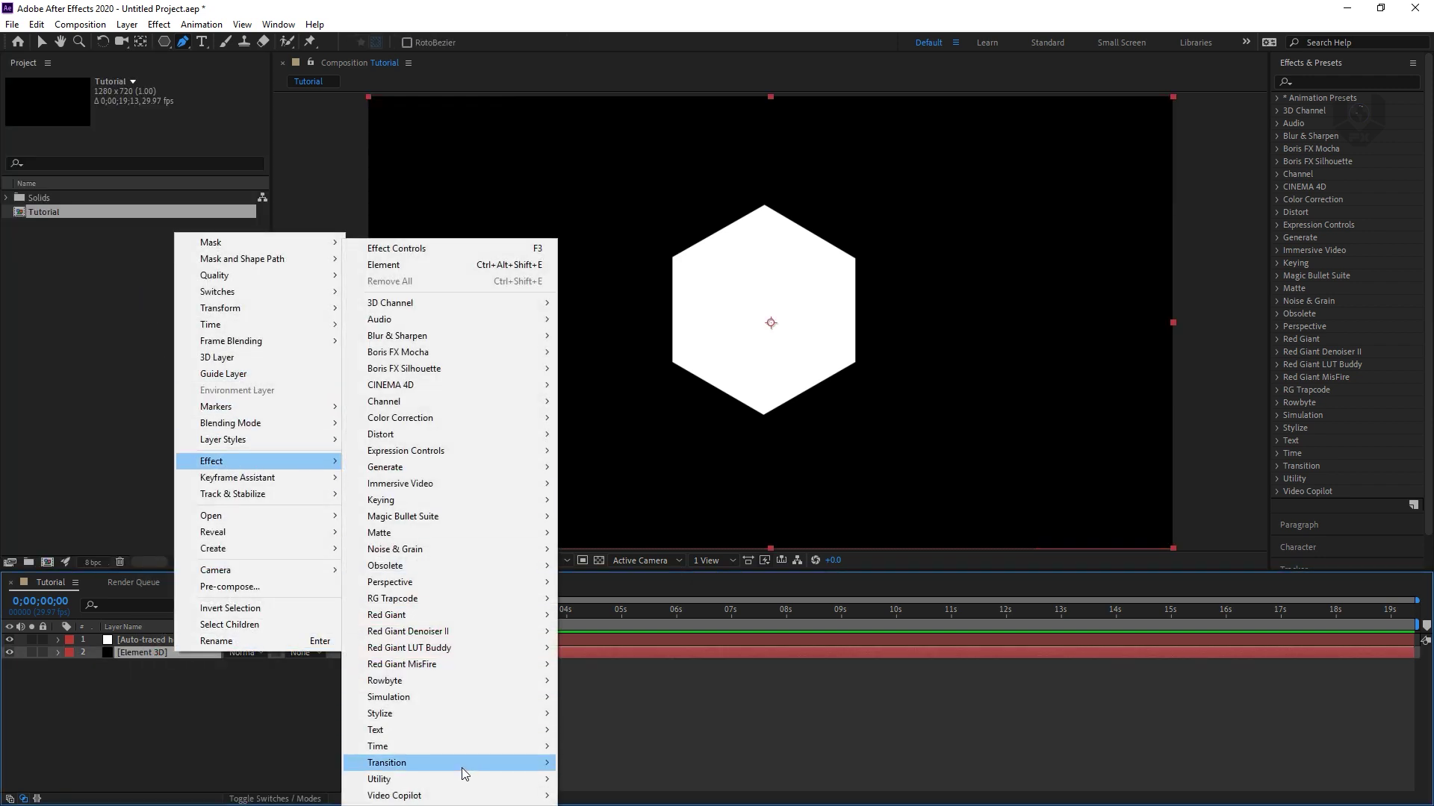
pyautogui.moveTo(457, 794)
pyautogui.click(626, 729)
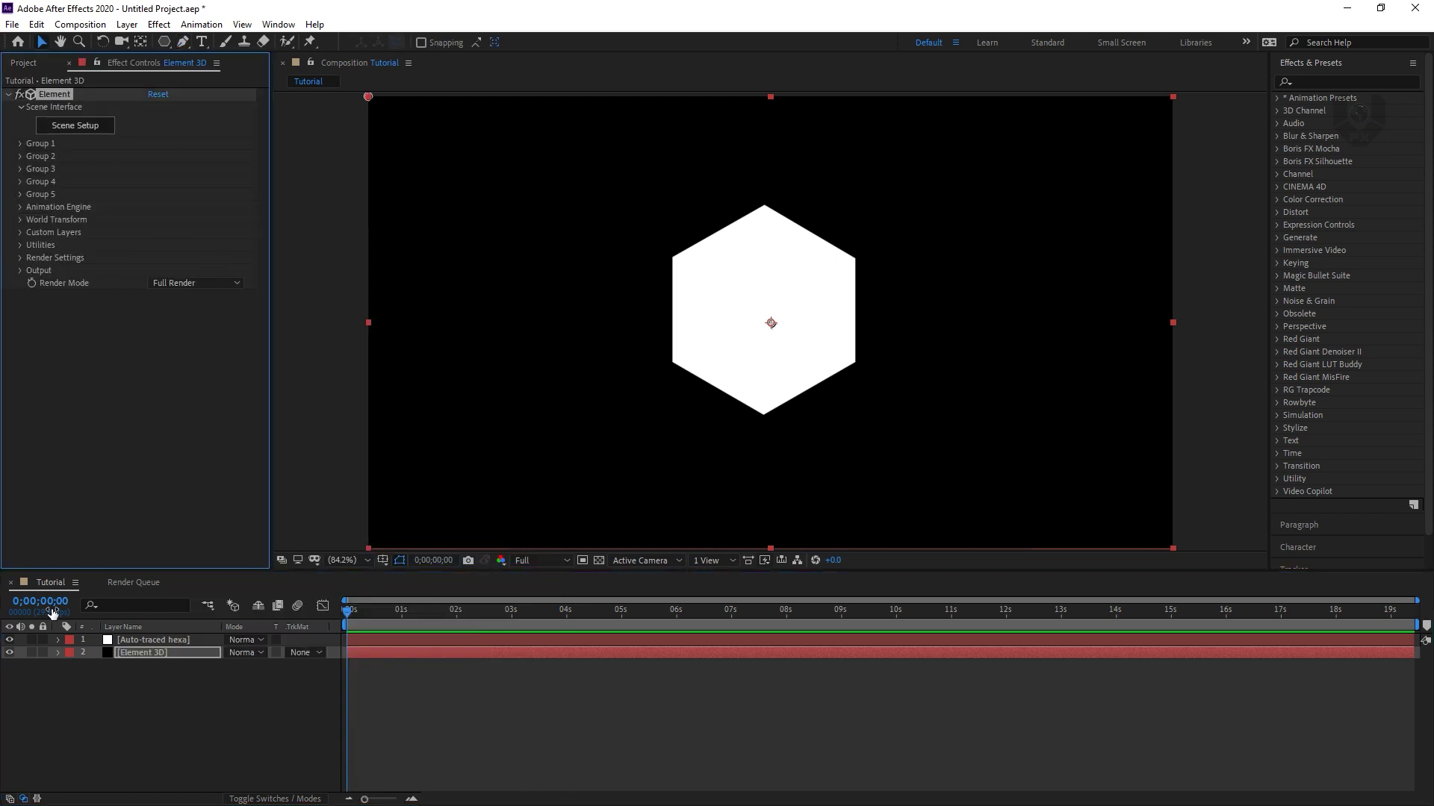
# Hide the auto-traced hexa layer and assign it as Path Layer 1 in Element's custom text and masks
pyautogui.click(9, 640)
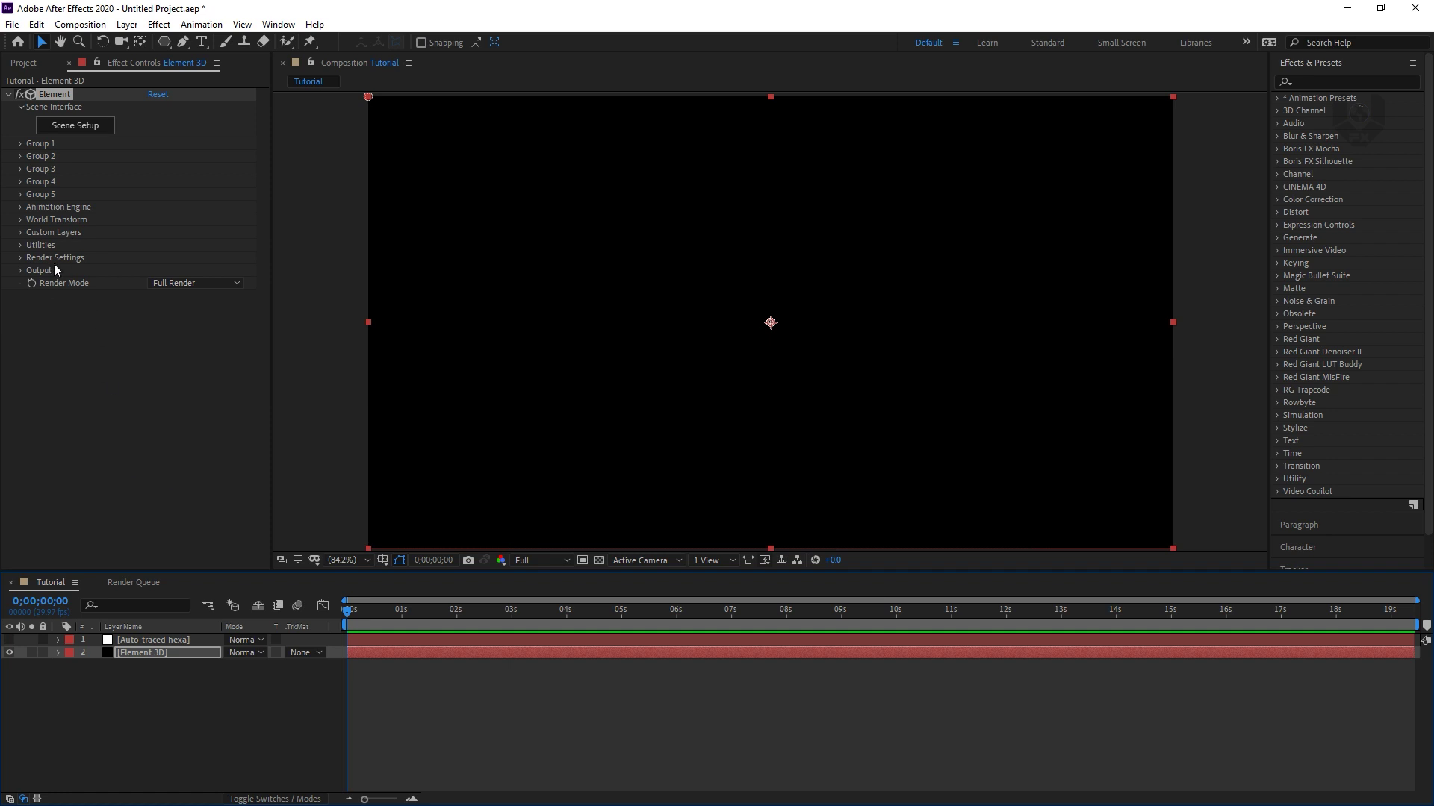
pyautogui.click(25, 232)
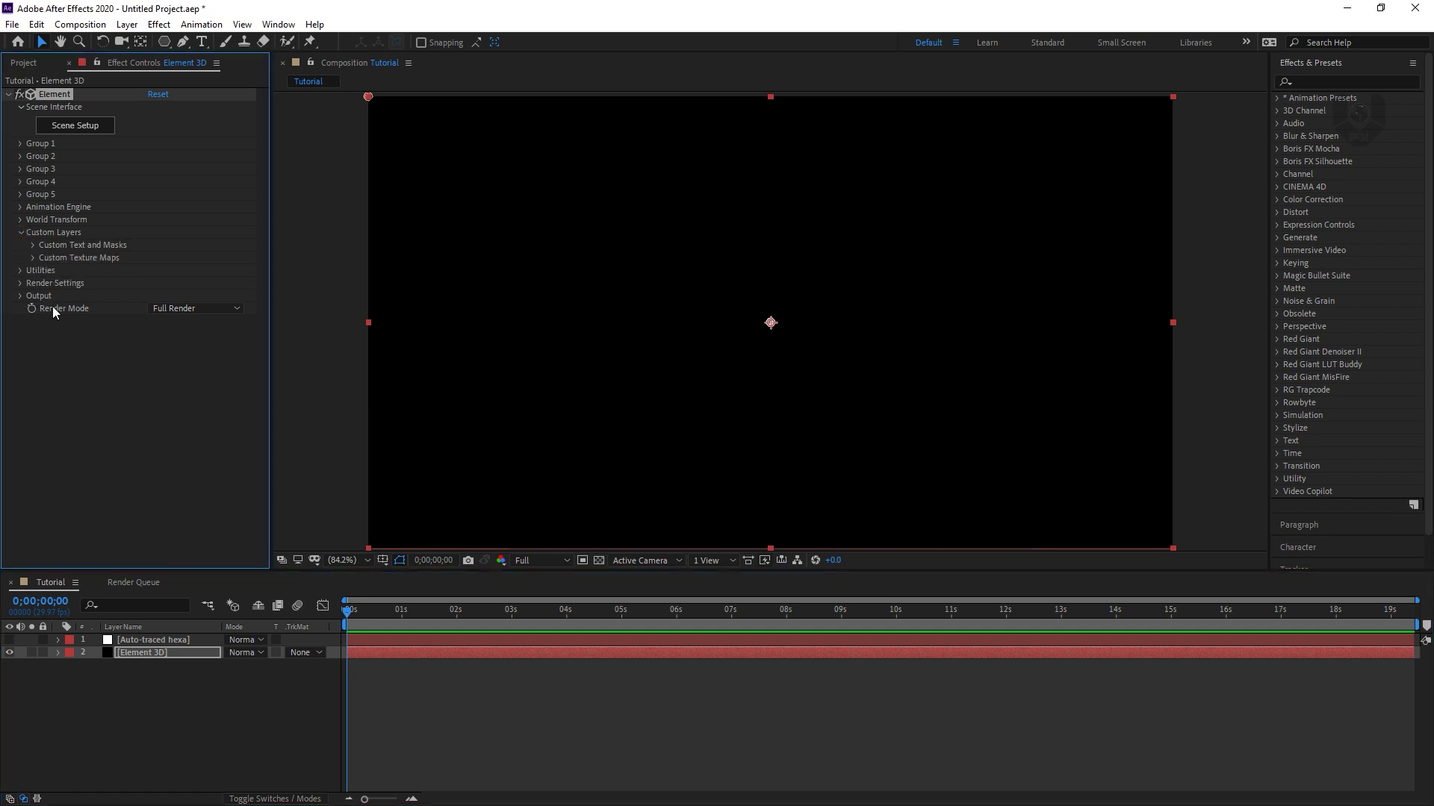
pyautogui.click(33, 245)
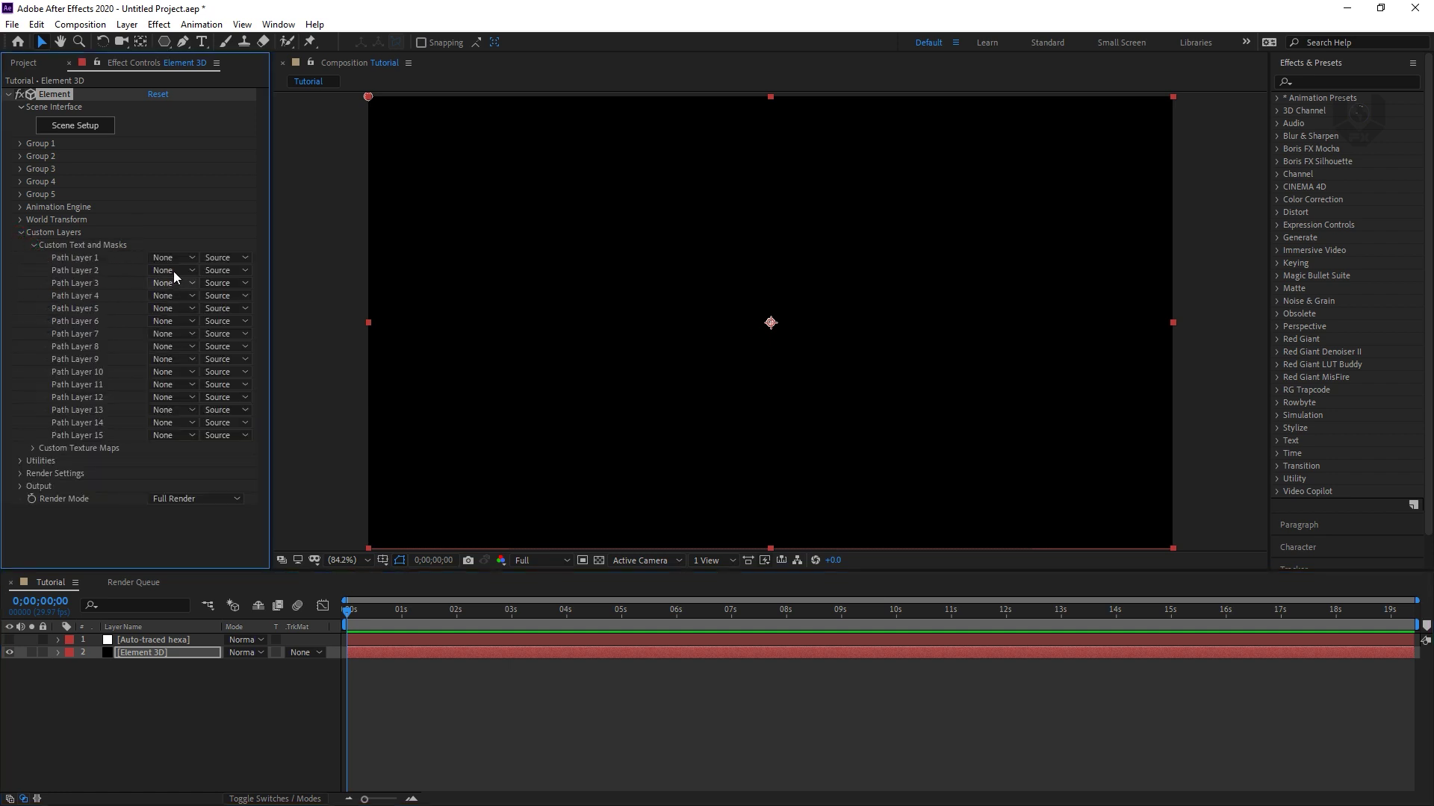
pyautogui.click(176, 257)
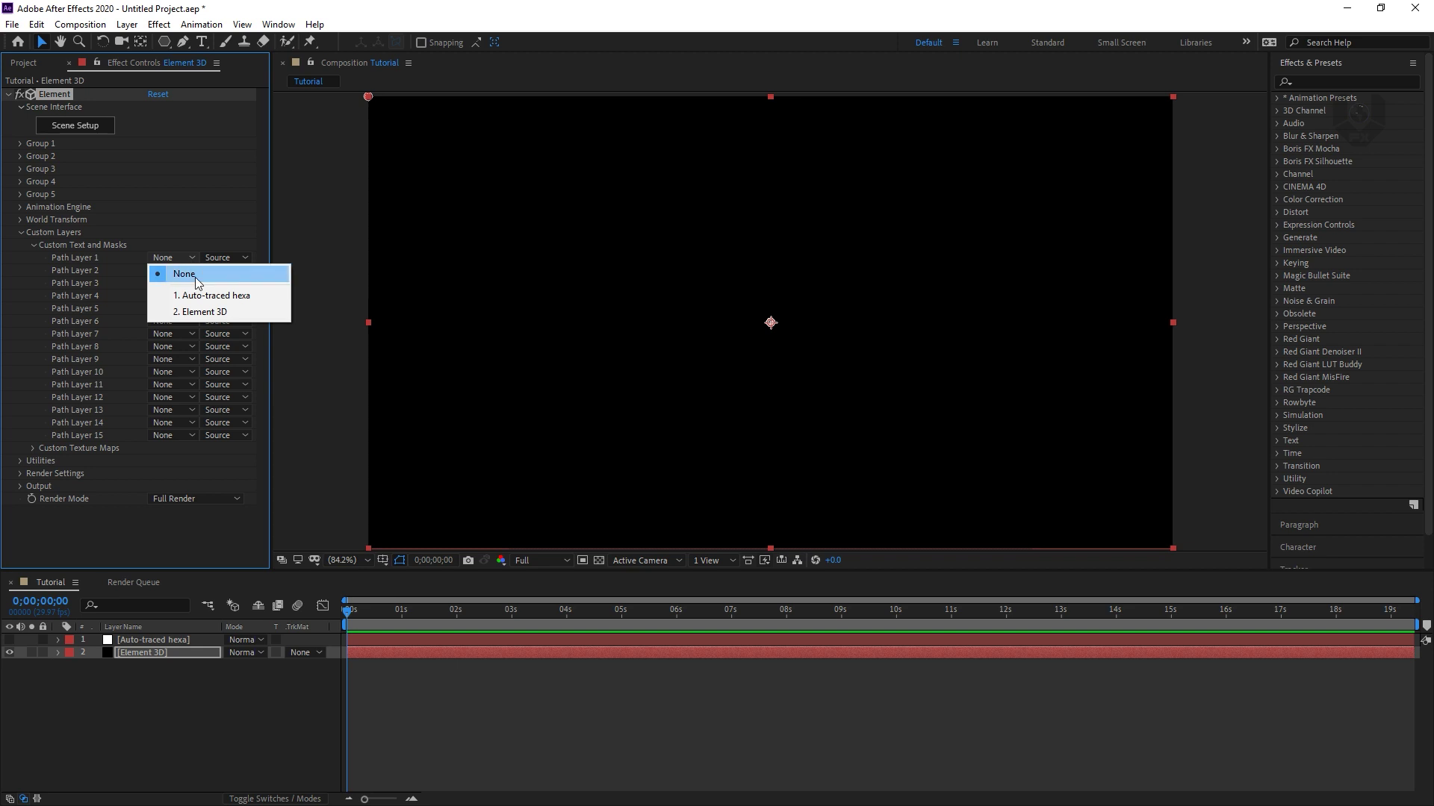
pyautogui.click(251, 298)
pyautogui.click(33, 245)
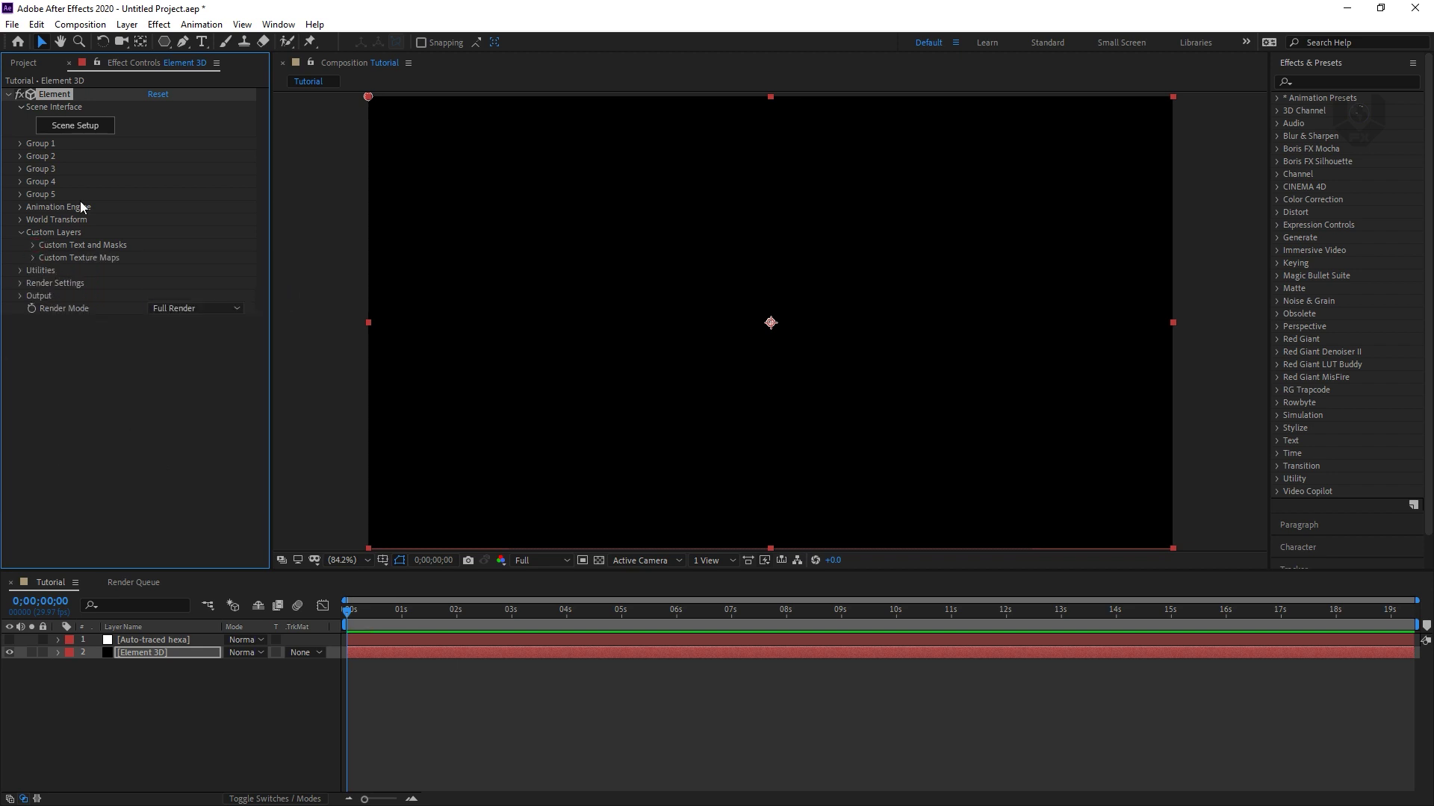
# Open Element's Scene Setup and extrude the hexagon from Custom Path 1 into a 3D model
pyautogui.click(90, 130)
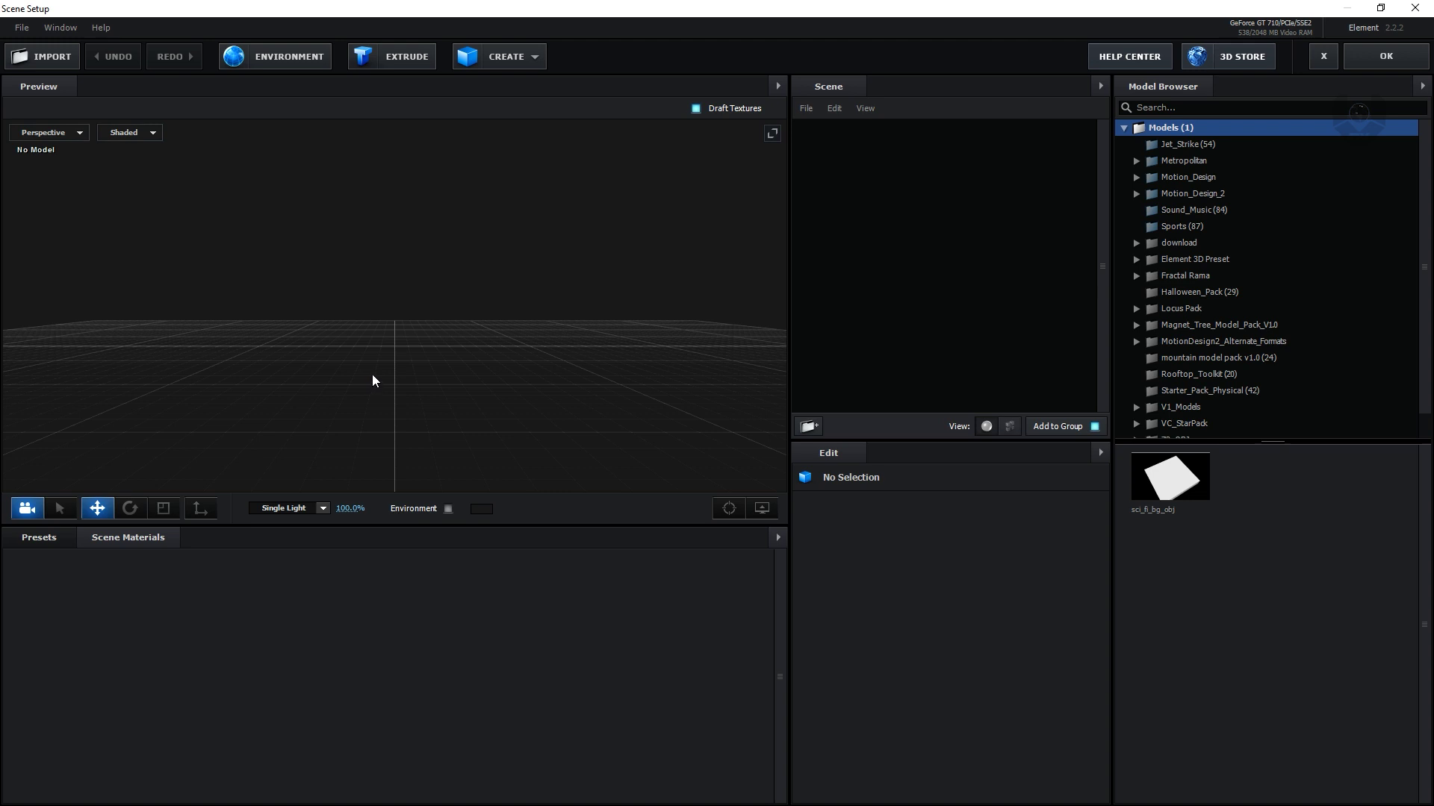
pyautogui.moveTo(374, 381); pyautogui.dragTo(438, 169)
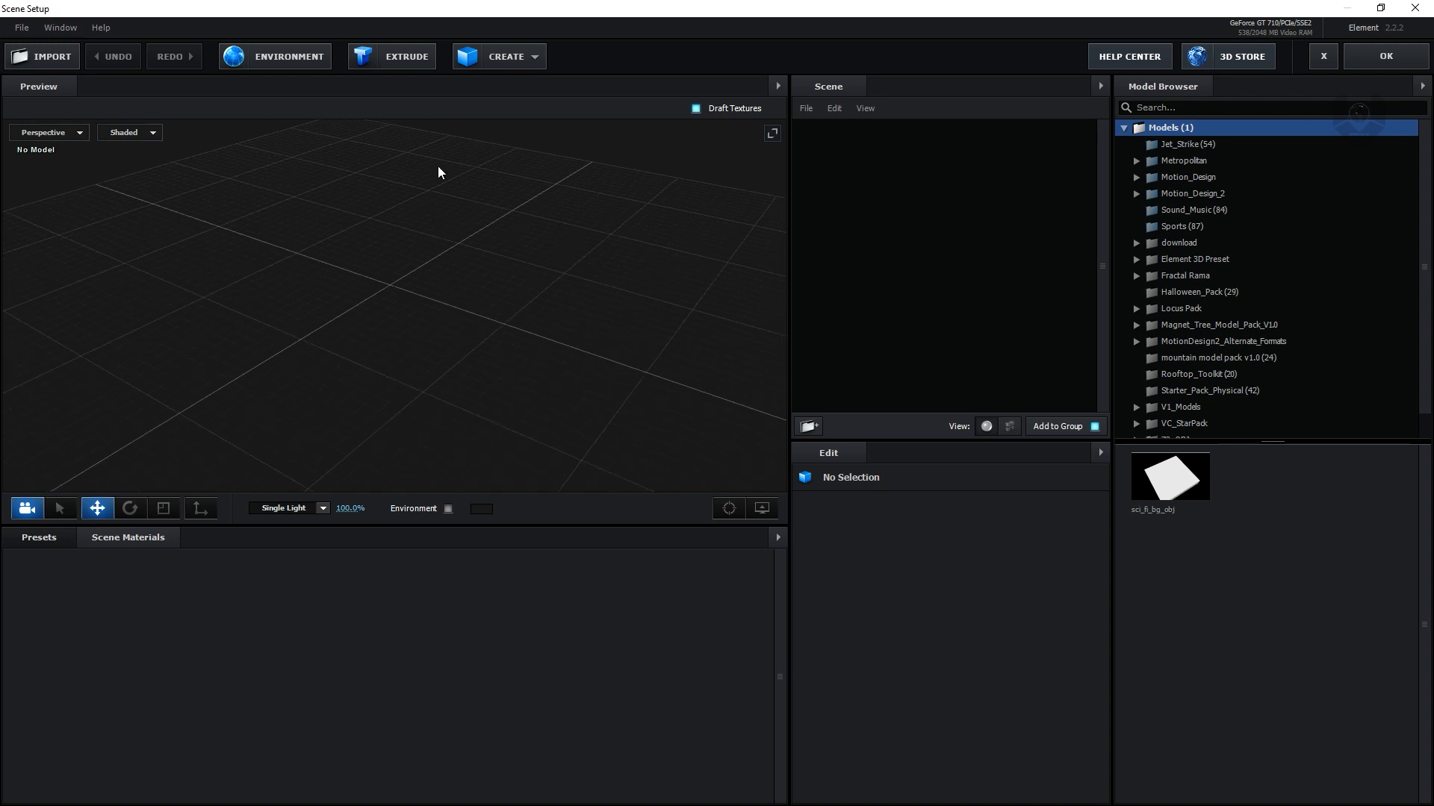
pyautogui.click(406, 60)
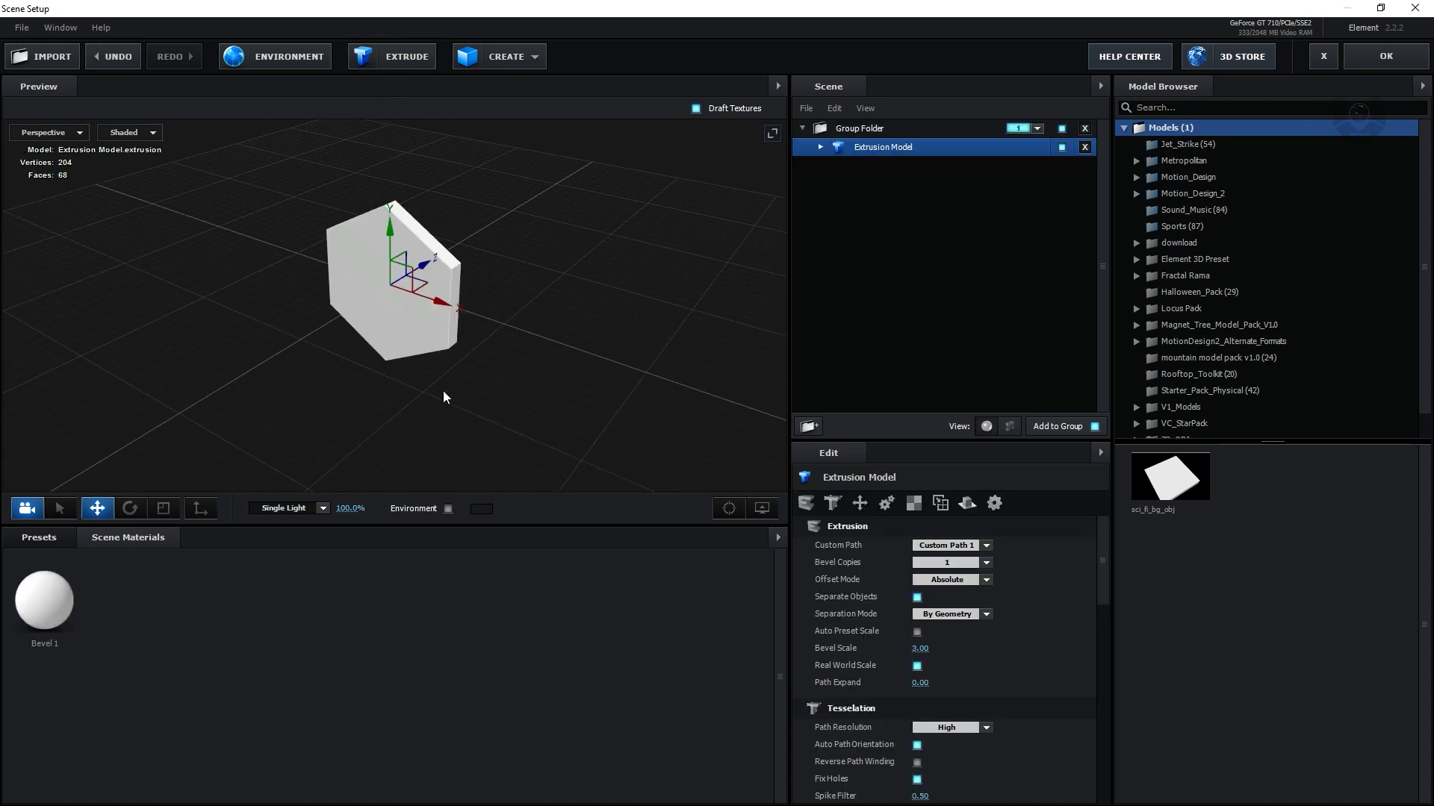
# Scale the extruded hexagon along its Z axis to stretch it into a long hexagonal column
pyautogui.moveTo(444, 397); pyautogui.dragTo(340, 360)
pyautogui.moveTo(464, 377); pyautogui.dragTo(386, 370)
pyautogui.press('e')
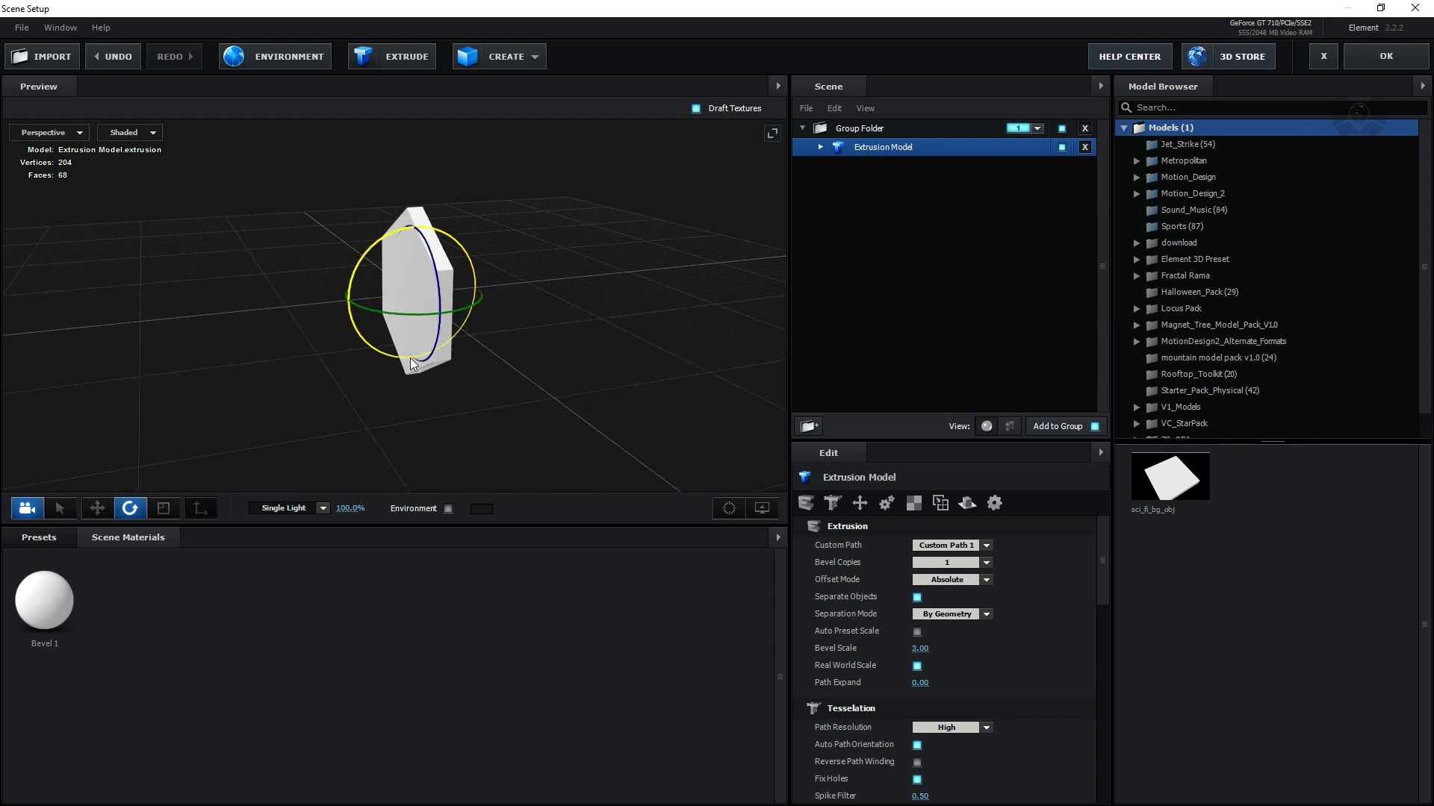
pyautogui.press('r')
pyautogui.moveTo(473, 295); pyautogui.dragTo(675, 259)
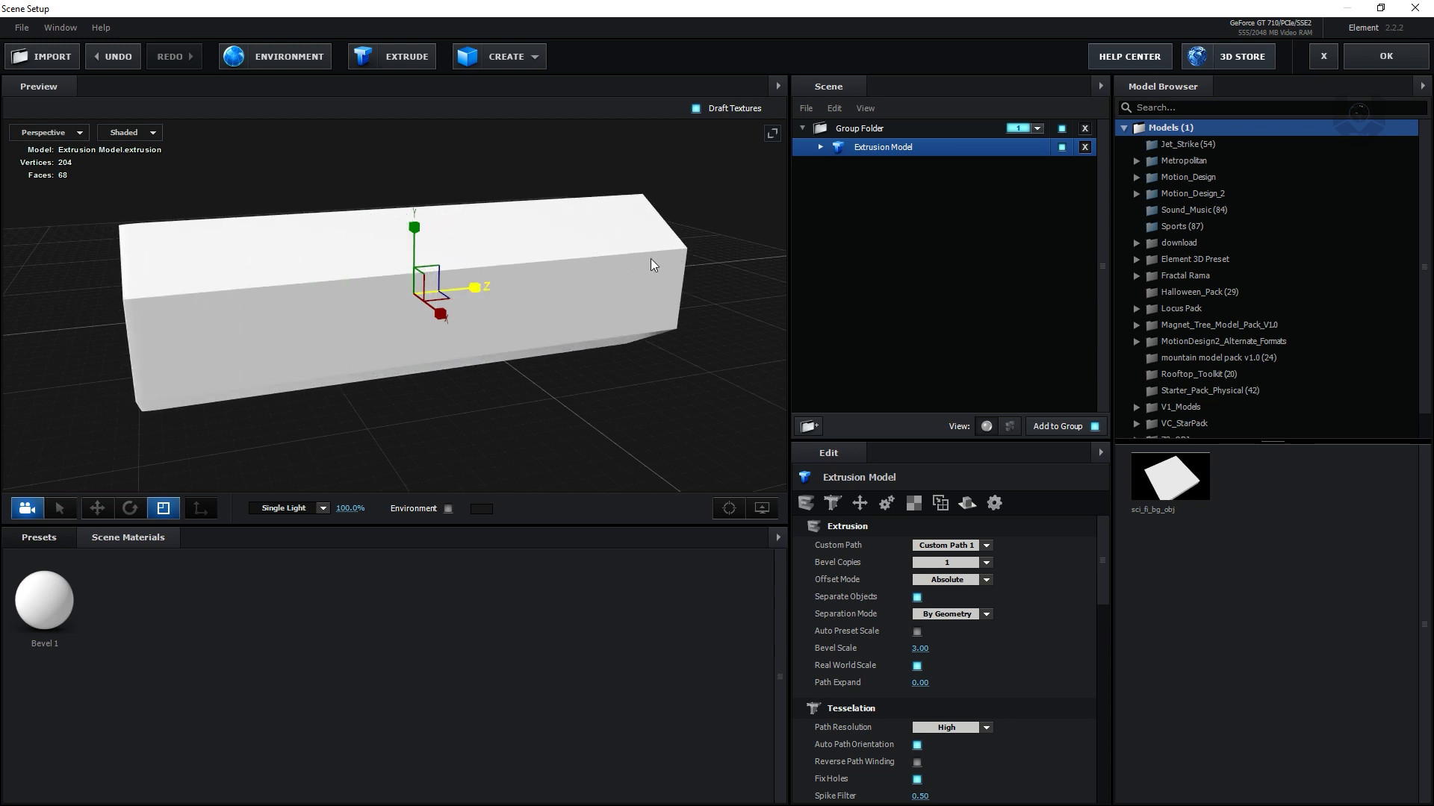
pyautogui.moveTo(432, 418); pyautogui.dragTo(474, 397)
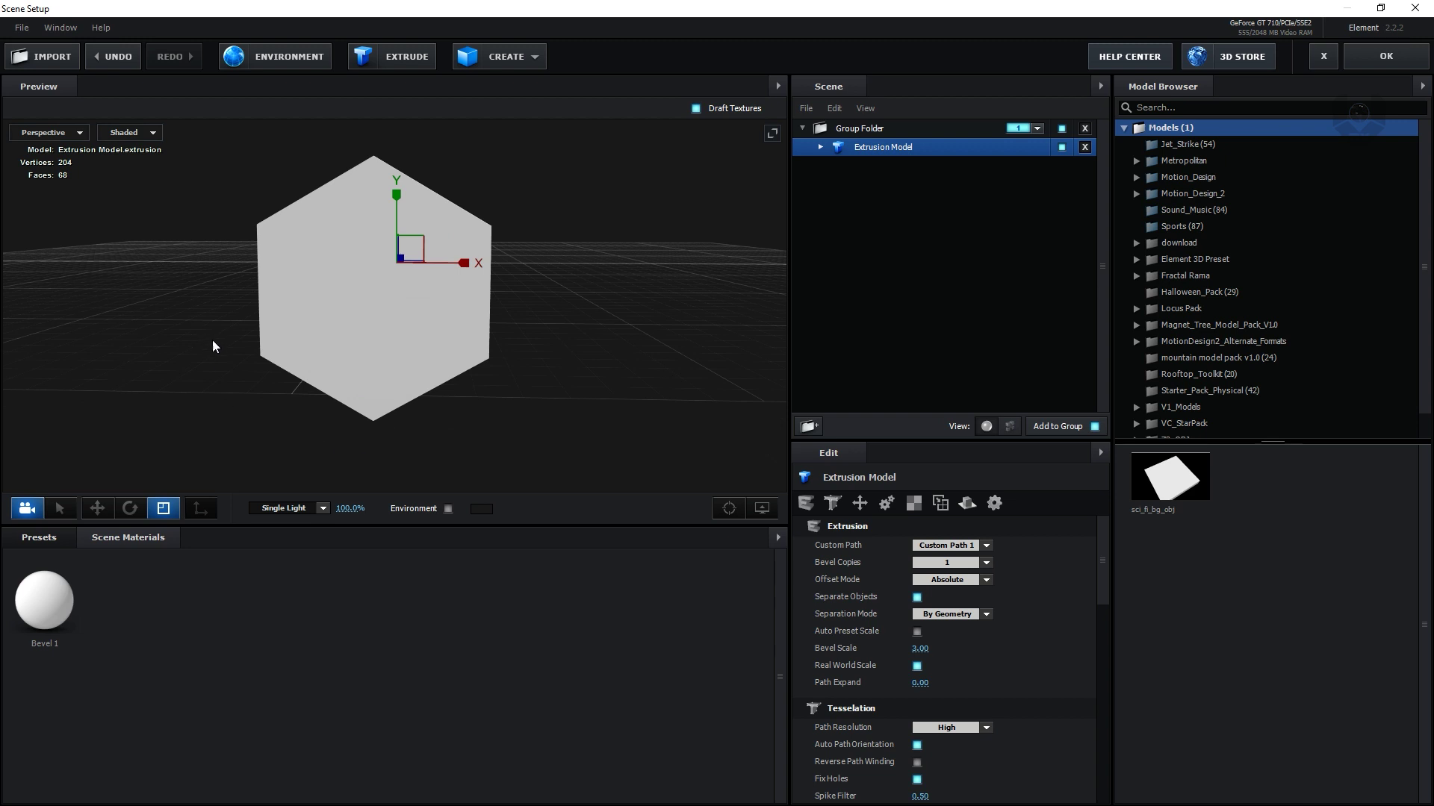
# In the front view, duplicate the extruded hexagon and place the copy diagonally below and left of the original with a narrow gap
pyautogui.click(92, 515)
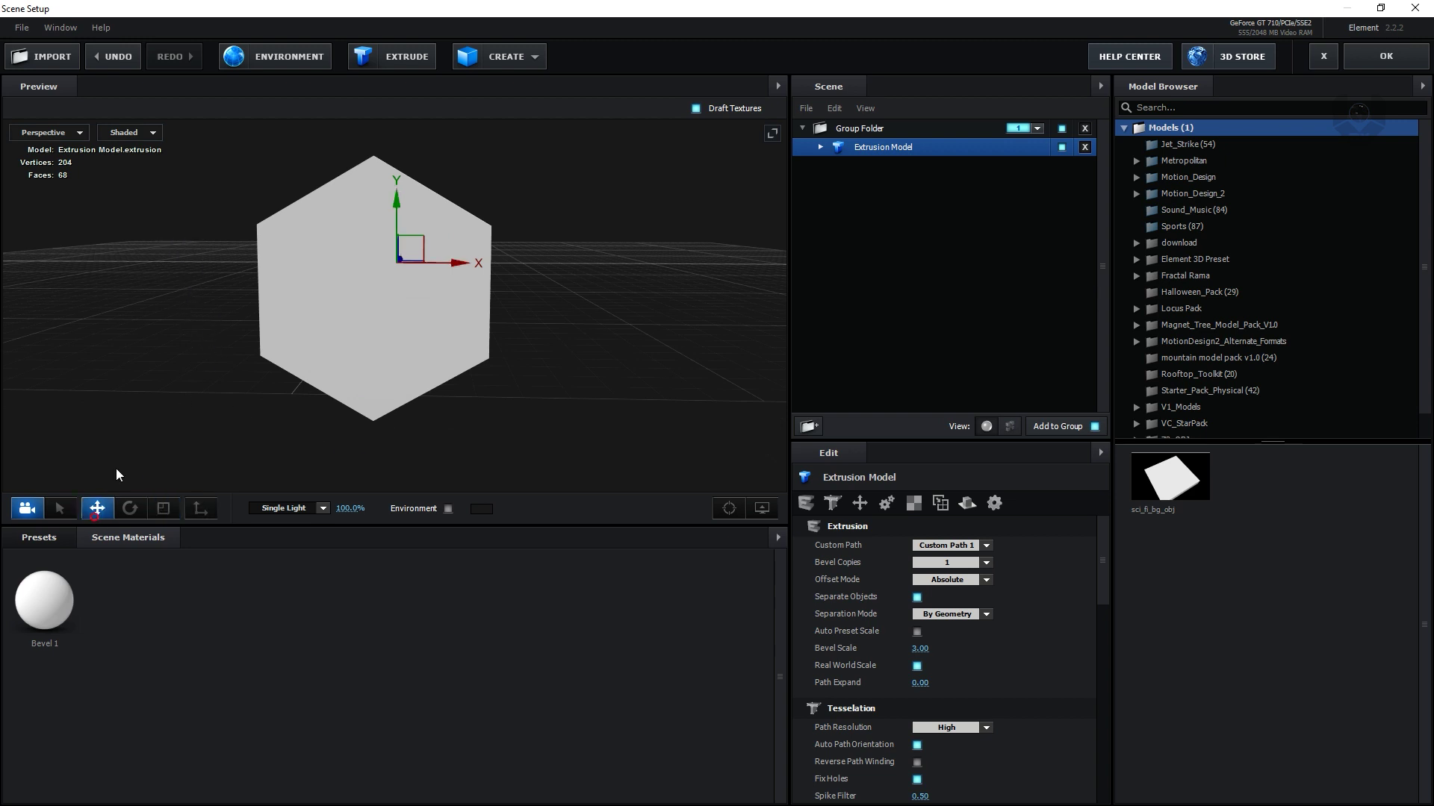
pyautogui.click(67, 137)
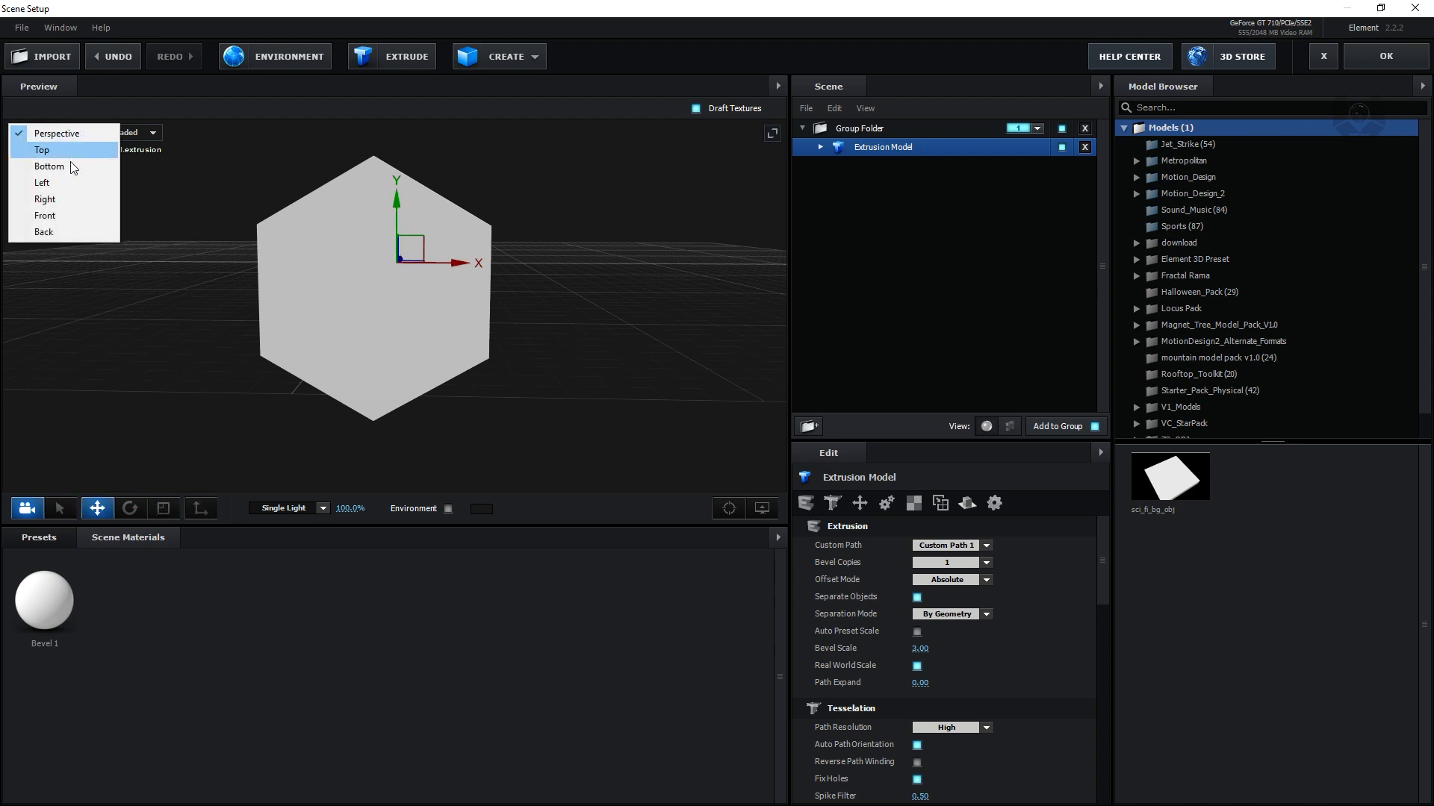
pyautogui.click(82, 216)
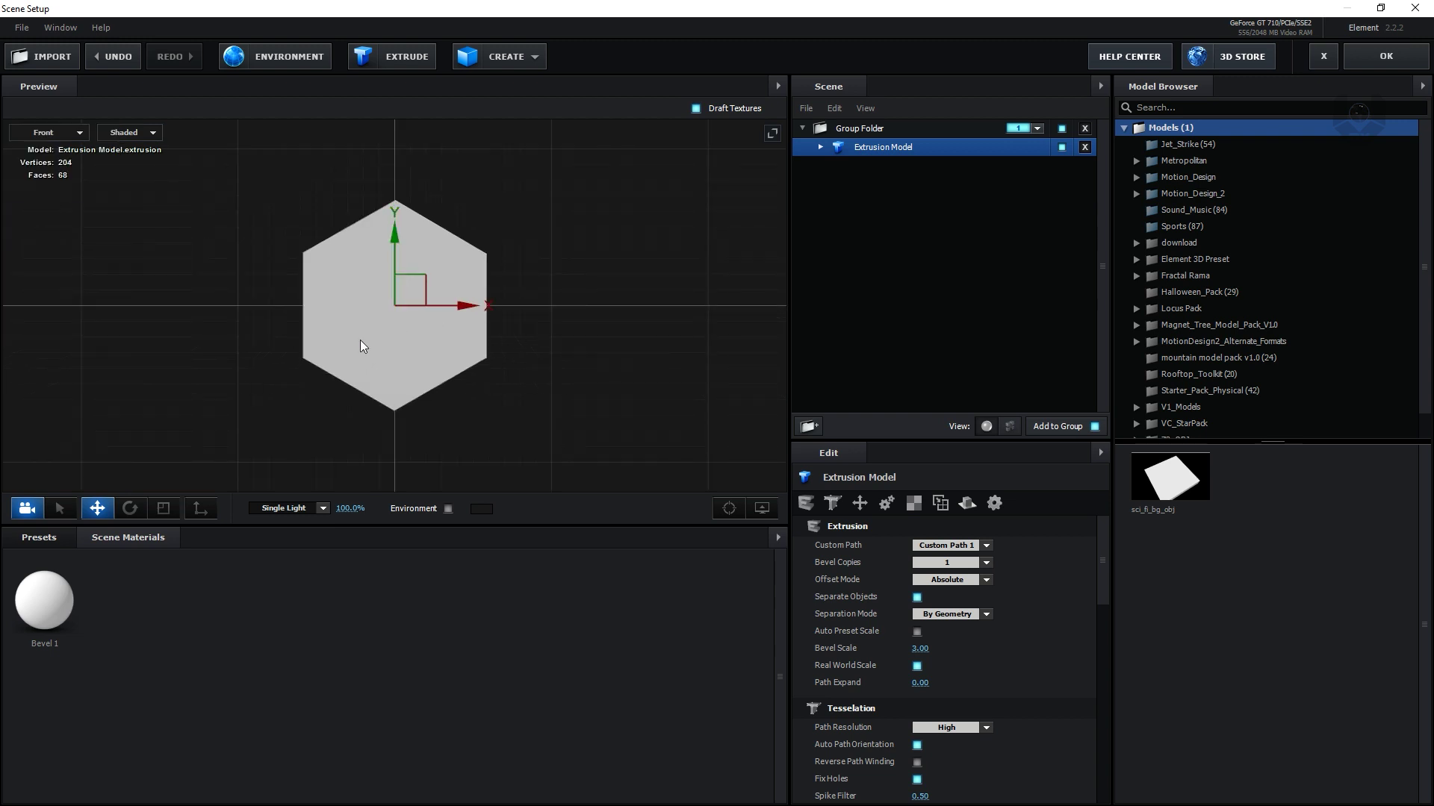
pyautogui.moveTo(361, 342); pyautogui.dragTo(415, 275, button='middle')
pyautogui.keyDown('alt'); pyautogui.moveTo(440, 191); pyautogui.dragTo(441, 408); pyautogui.keyUp('alt')
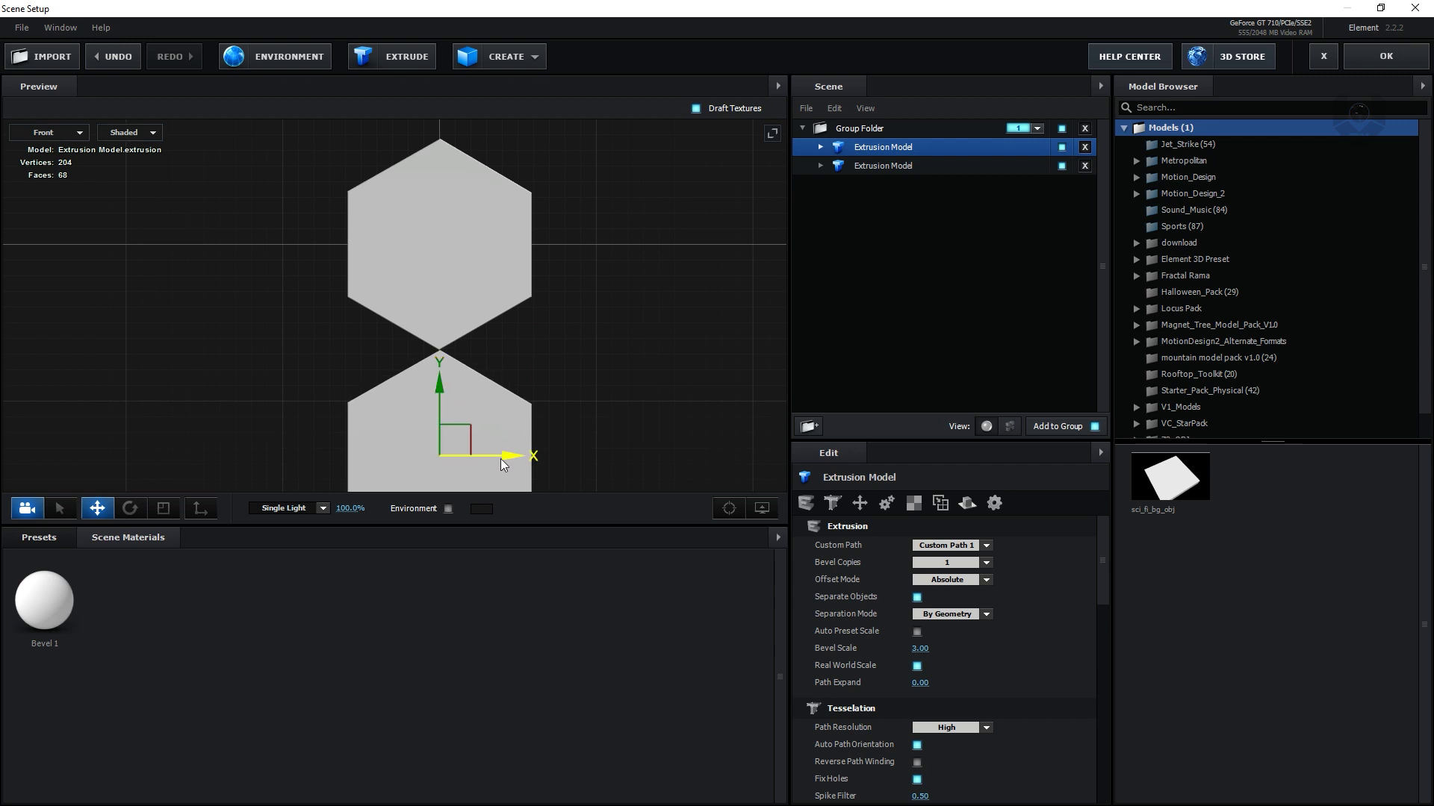
pyautogui.moveTo(501, 464); pyautogui.dragTo(411, 450)
pyautogui.moveTo(351, 389); pyautogui.dragTo(351, 351)
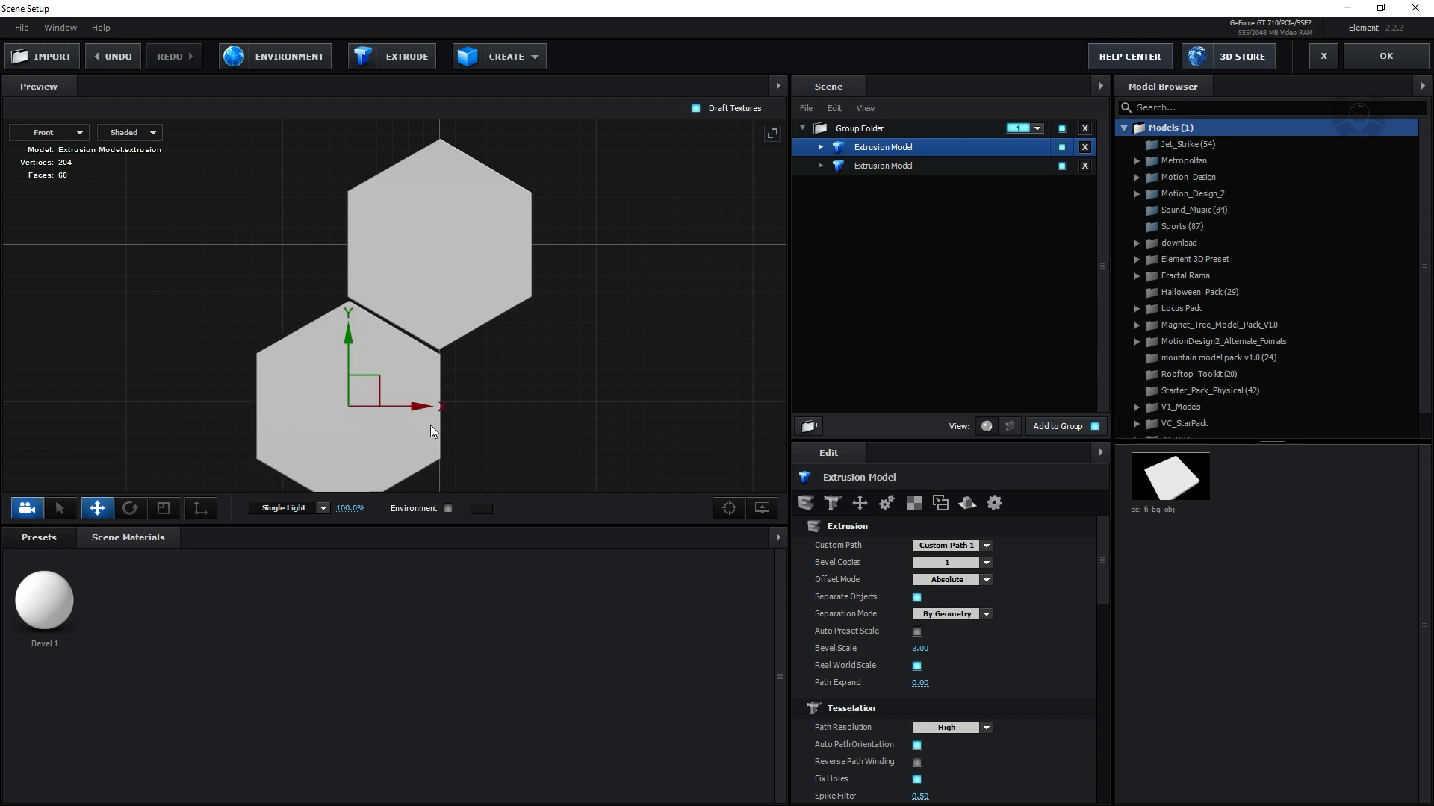
# Nudge the duplicated hexagon slightly left to adjust its gap, and switch the preview to an angled Perspective view
pyautogui.moveTo(421, 413); pyautogui.dragTo(420, 405)
pyautogui.click(76, 135)
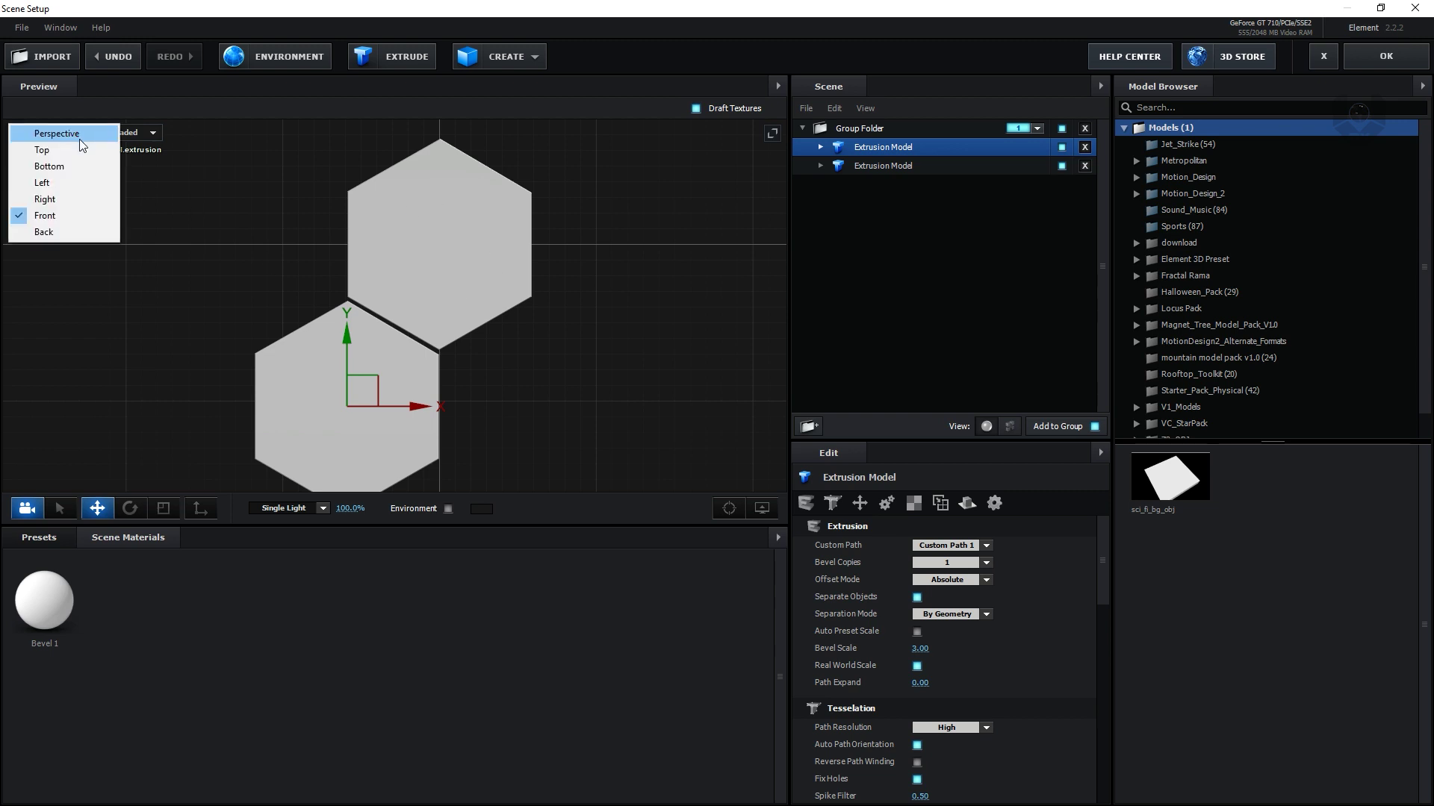
pyautogui.click(78, 137)
pyautogui.moveTo(540, 305); pyautogui.dragTo(602, 298)
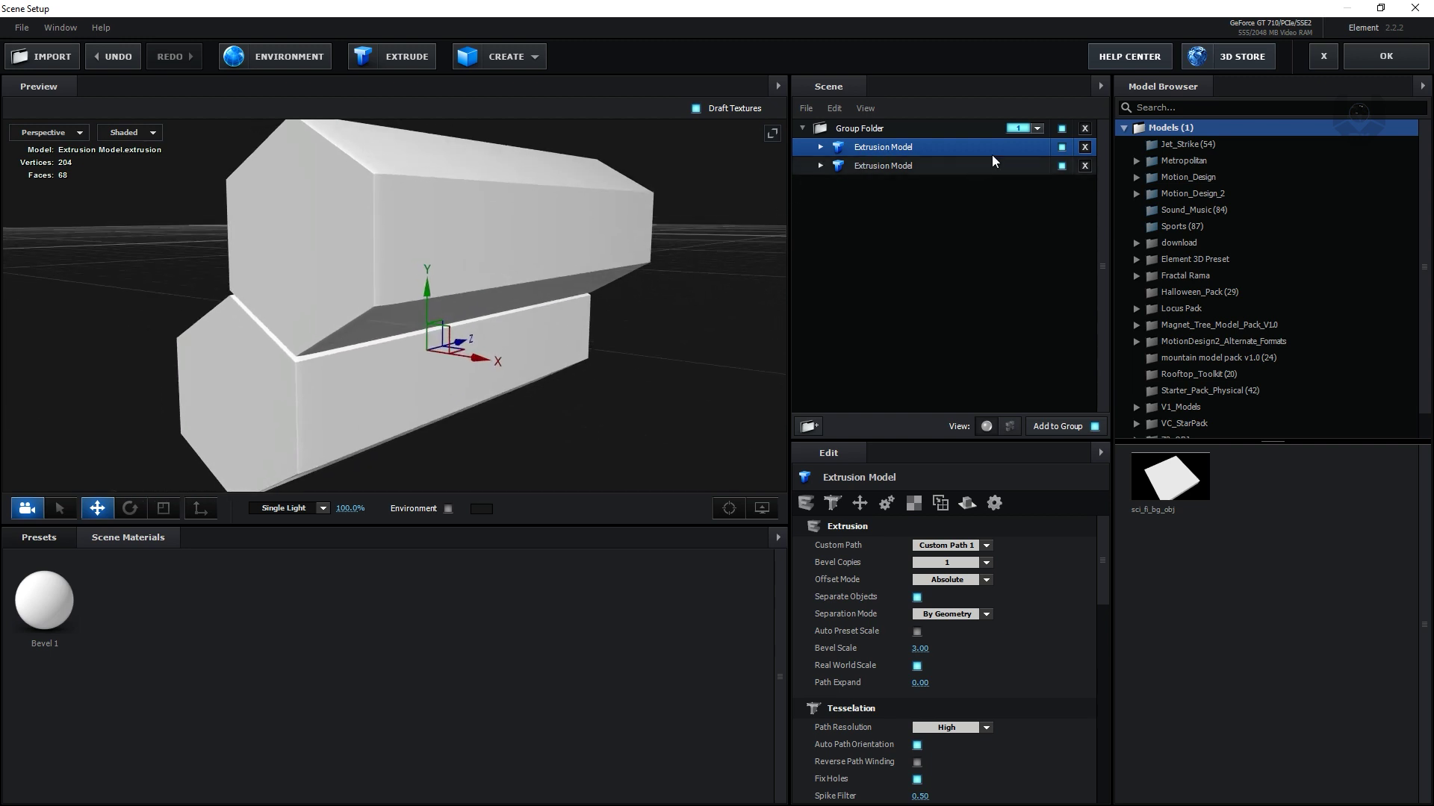
# Check which model is which by toggling their visibility, and rename the duplicated lower column as 2nd hexa
pyautogui.click(1062, 150)
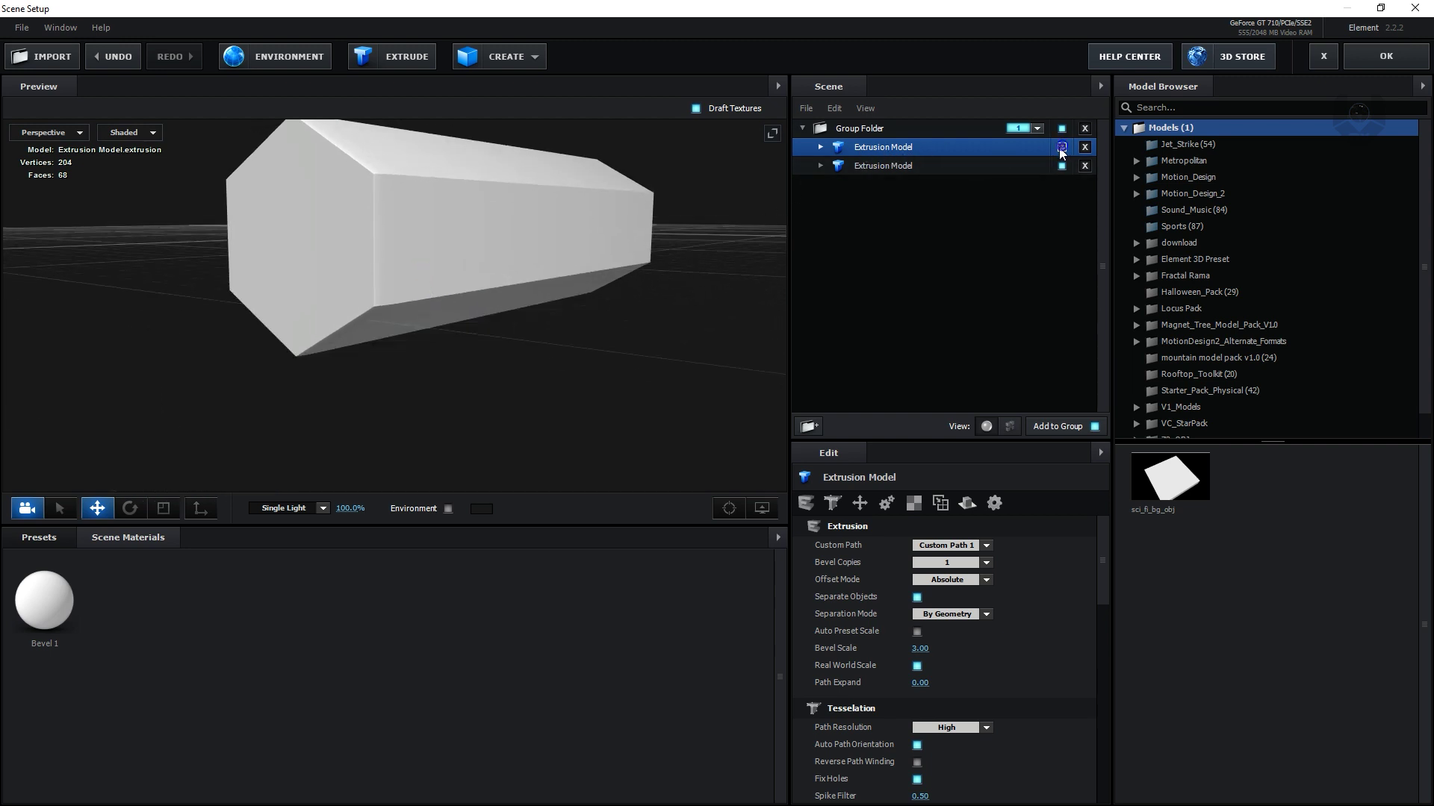
pyautogui.click(1061, 147)
pyautogui.click(1062, 165)
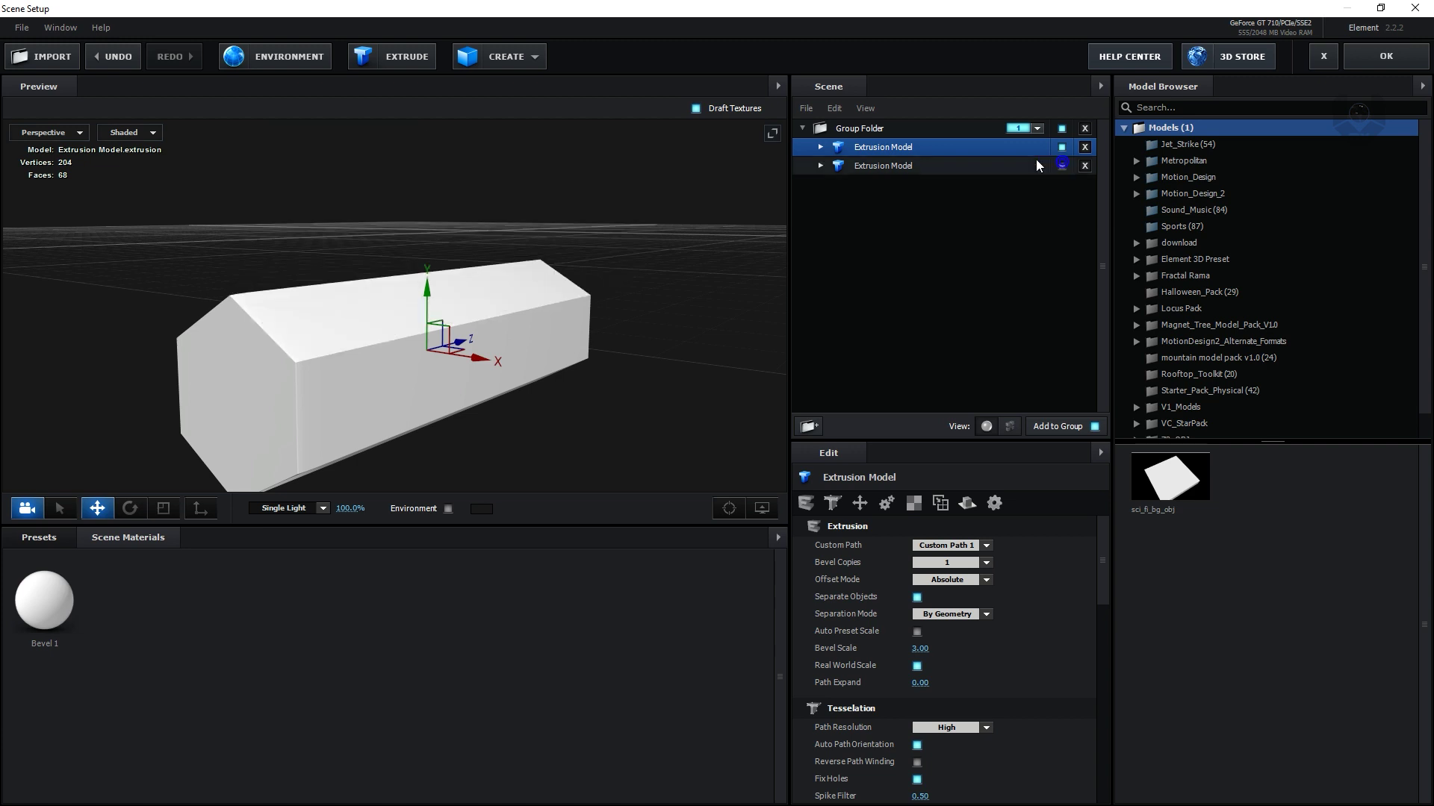
pyautogui.click(1061, 165)
pyautogui.click(883, 167)
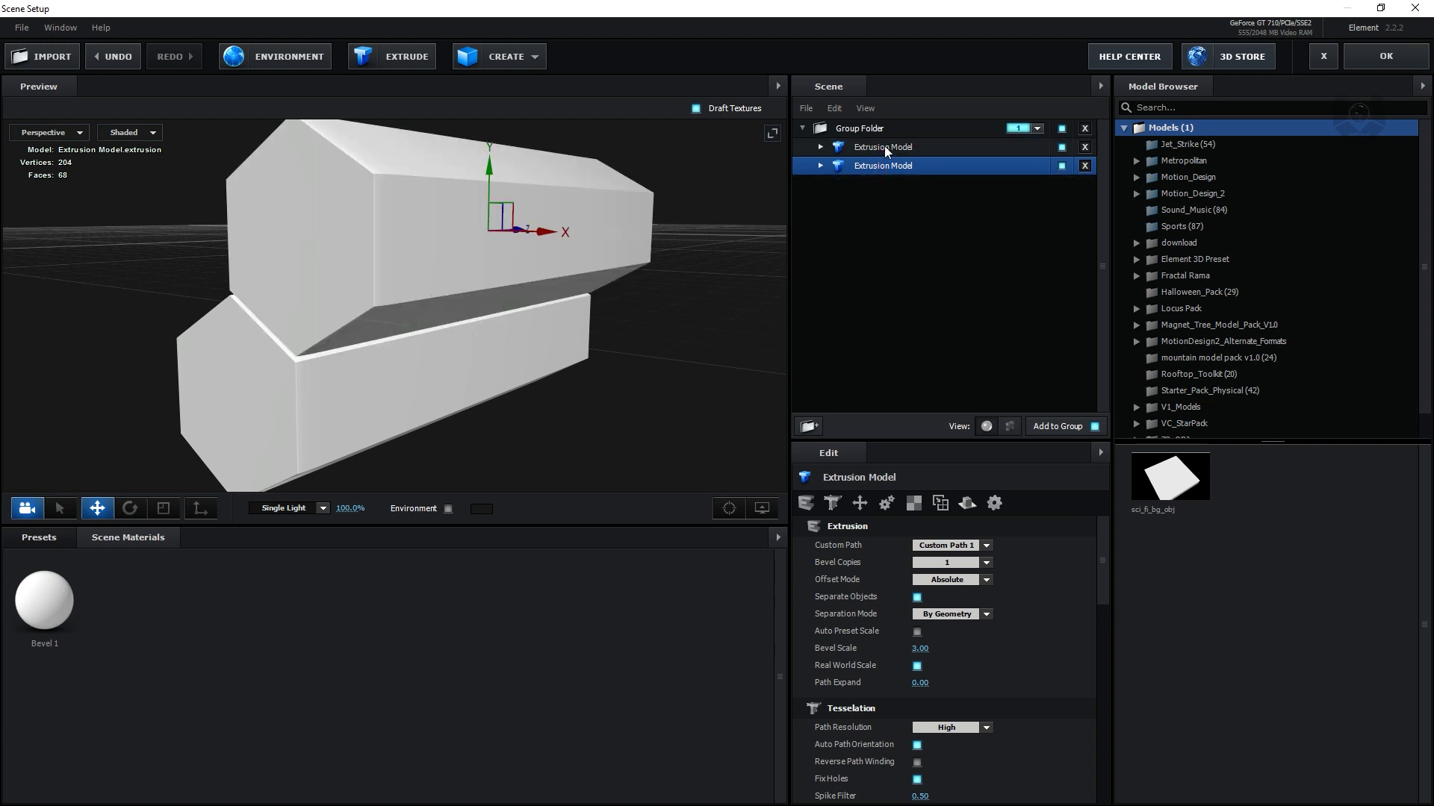
pyautogui.rightClick(889, 148)
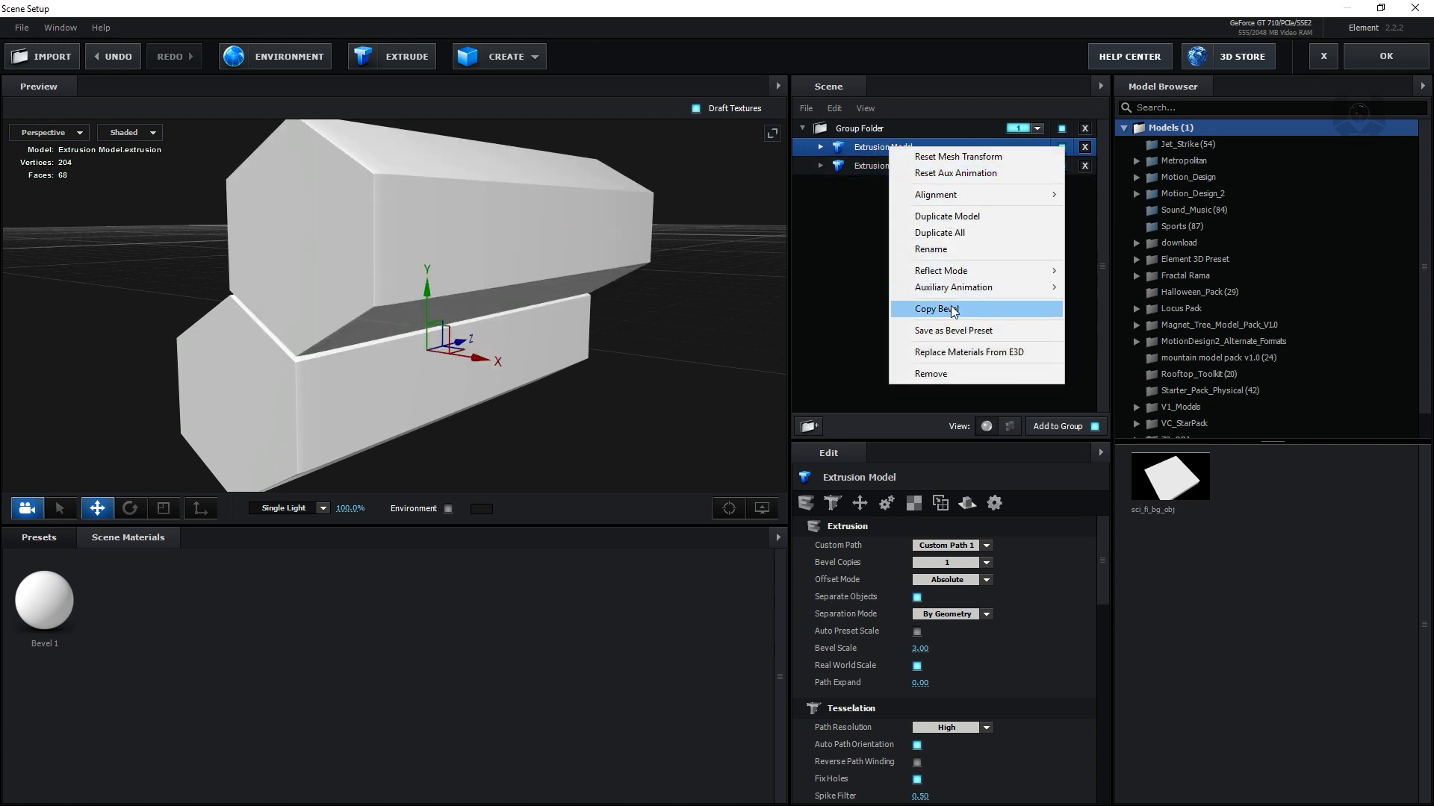
pyautogui.click(953, 249)
pyautogui.write('2nd hexa')
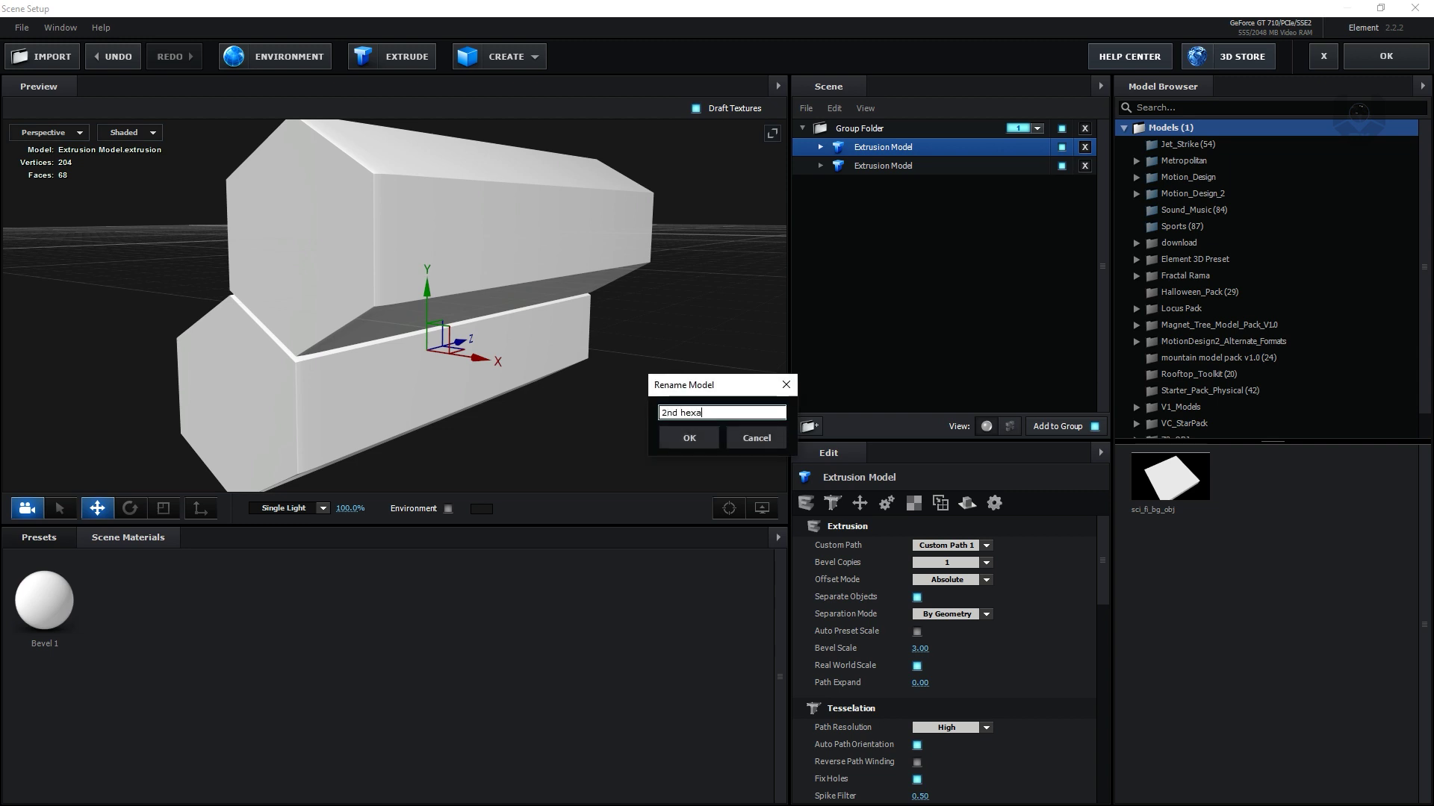
pyautogui.click(690, 438)
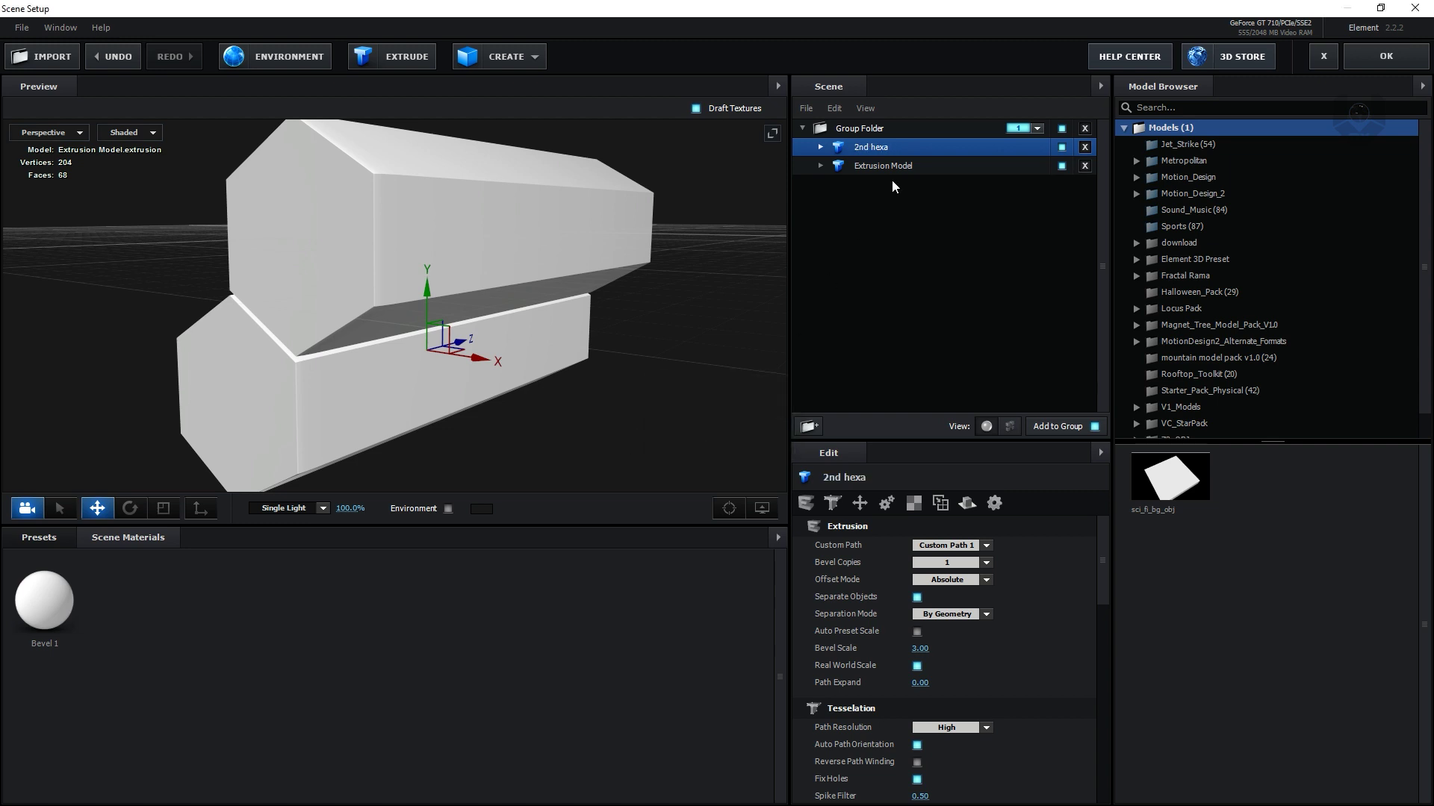
# Rename the original upper extrusion model as 1st hexa
pyautogui.click(900, 167)
pyautogui.rightClick(908, 167)
pyautogui.click(983, 263)
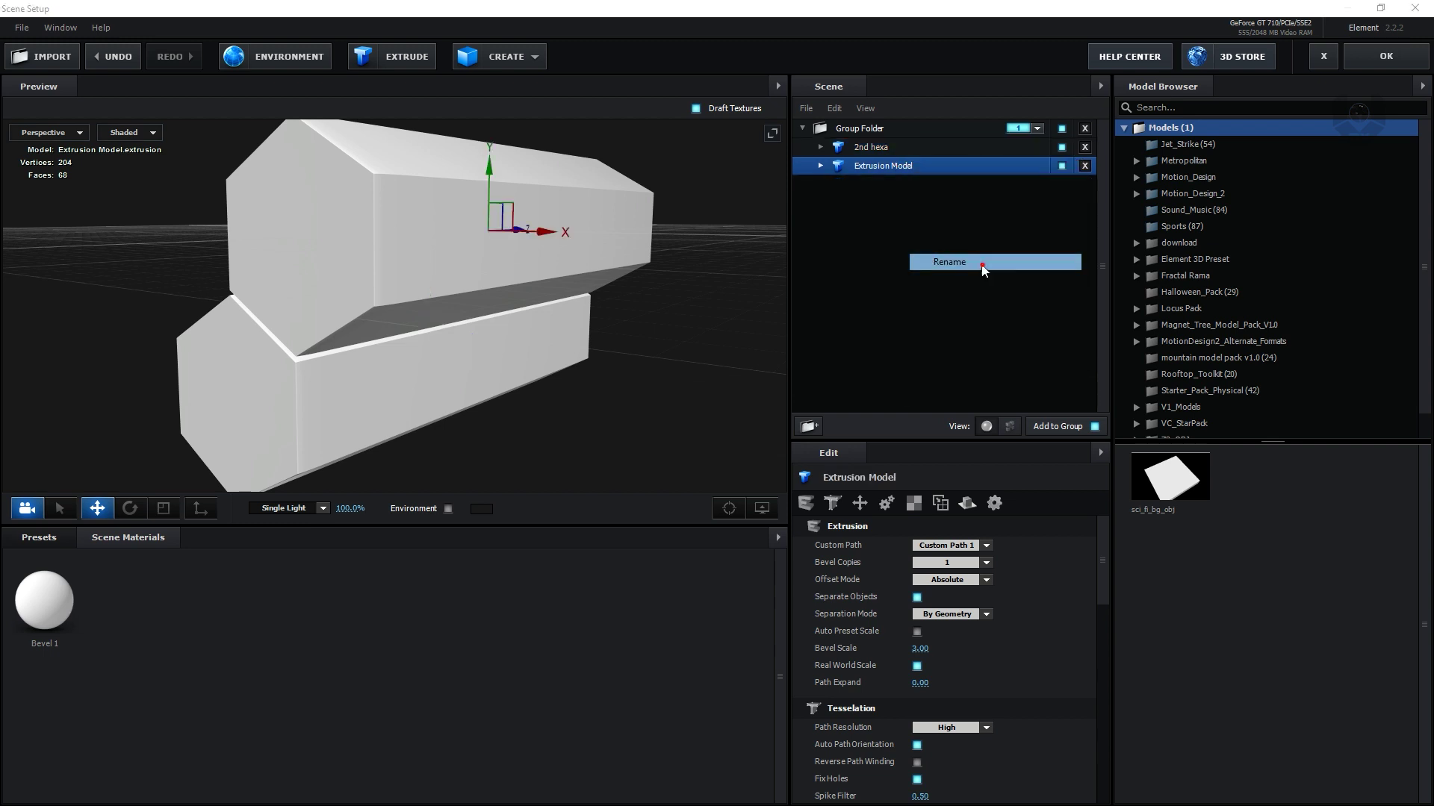
pyautogui.write('1st hexa')
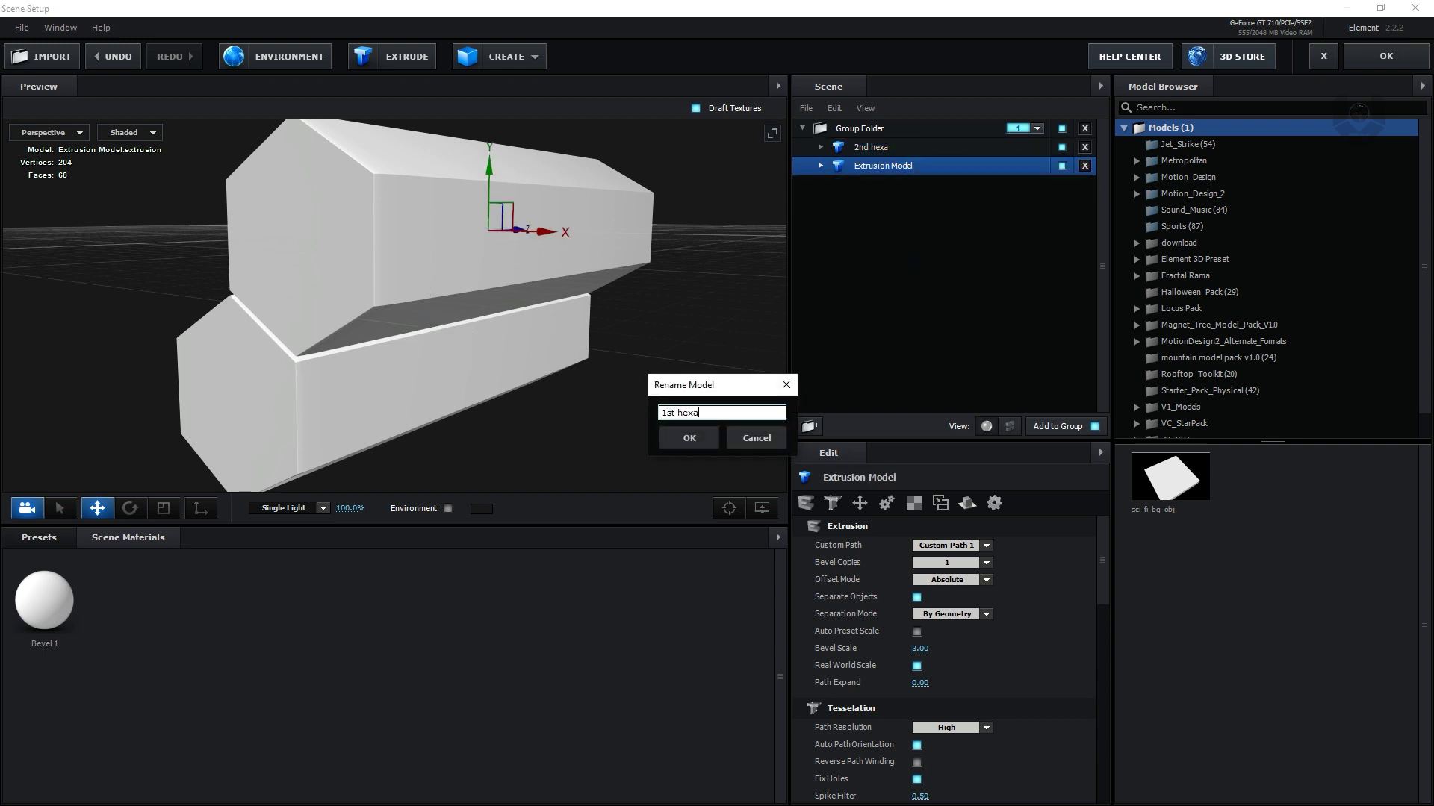
pyautogui.press('Return')
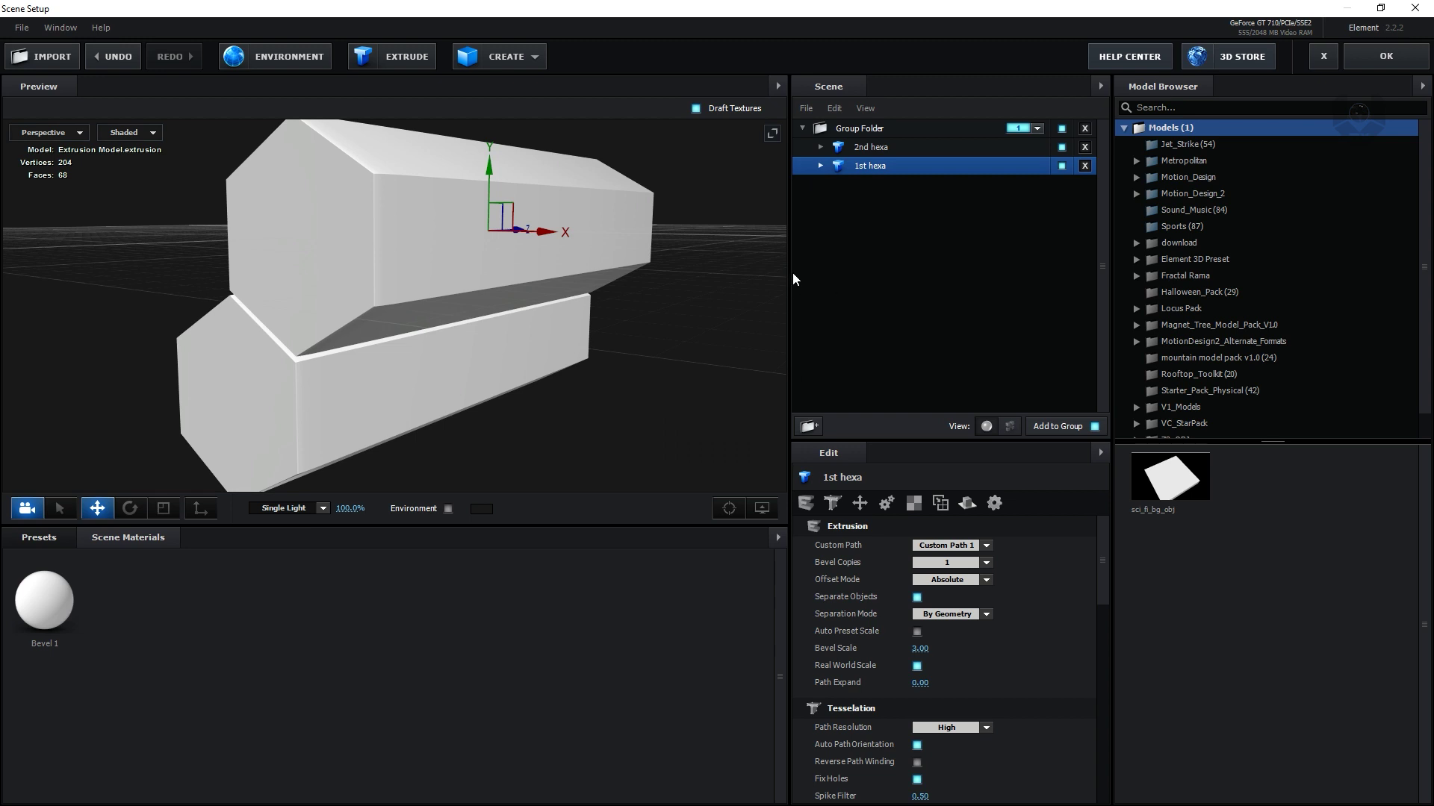
# Apply the Chrome material from the Physical presets to the bevels of 1st hexa and 2nd hexa, and accept the scene setup
pyautogui.click(39, 537)
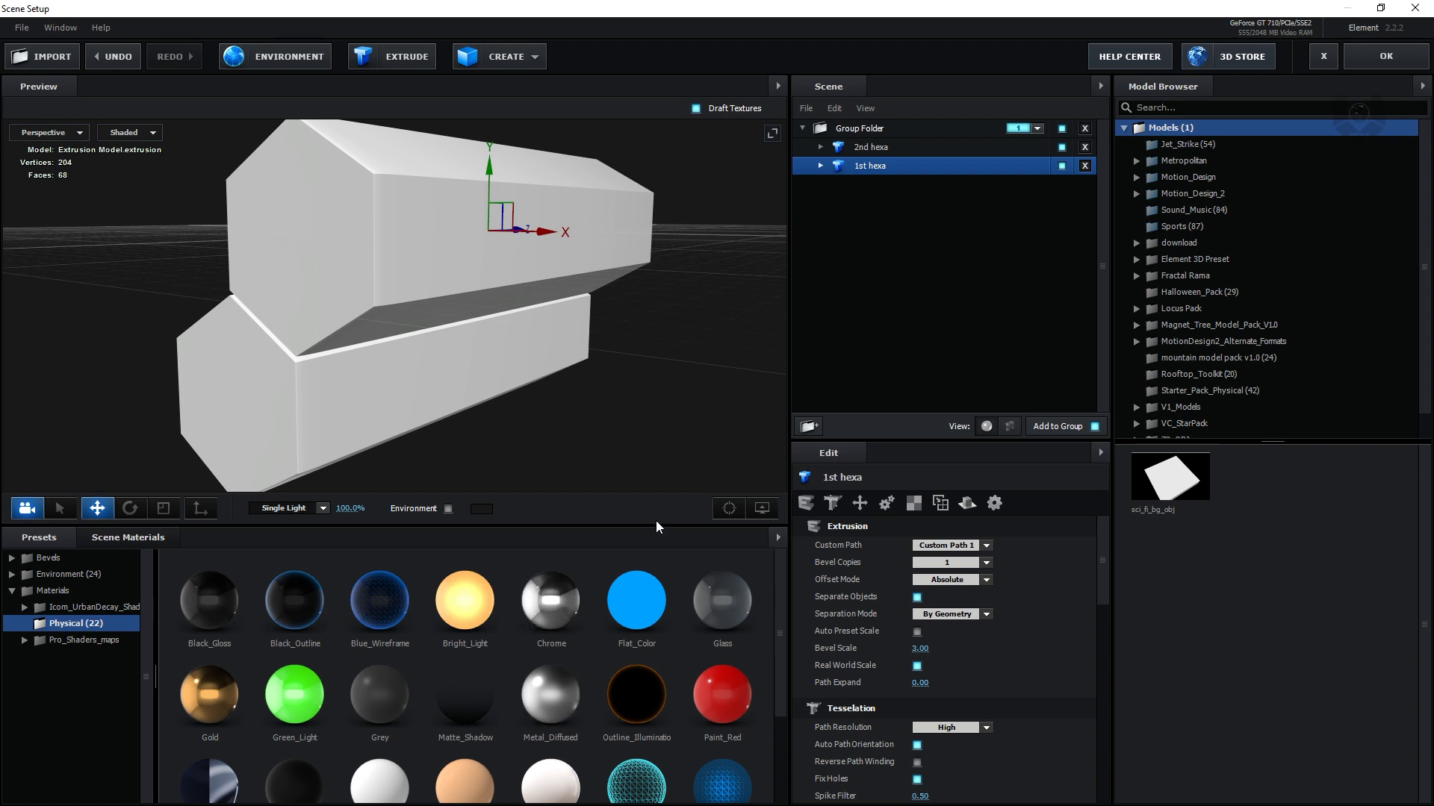
pyautogui.click(819, 166)
pyautogui.click(885, 185)
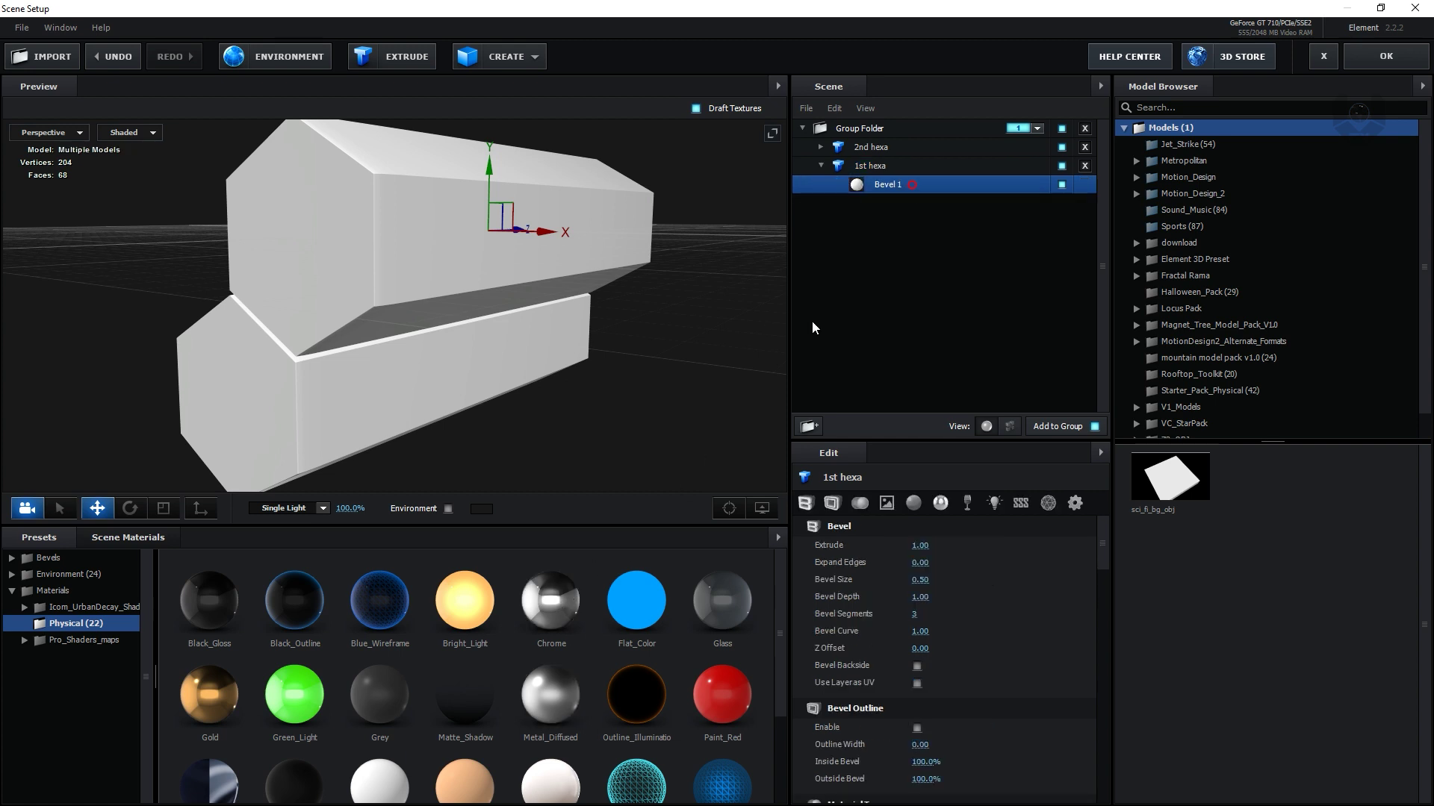
pyautogui.click(554, 601)
pyautogui.click(820, 147)
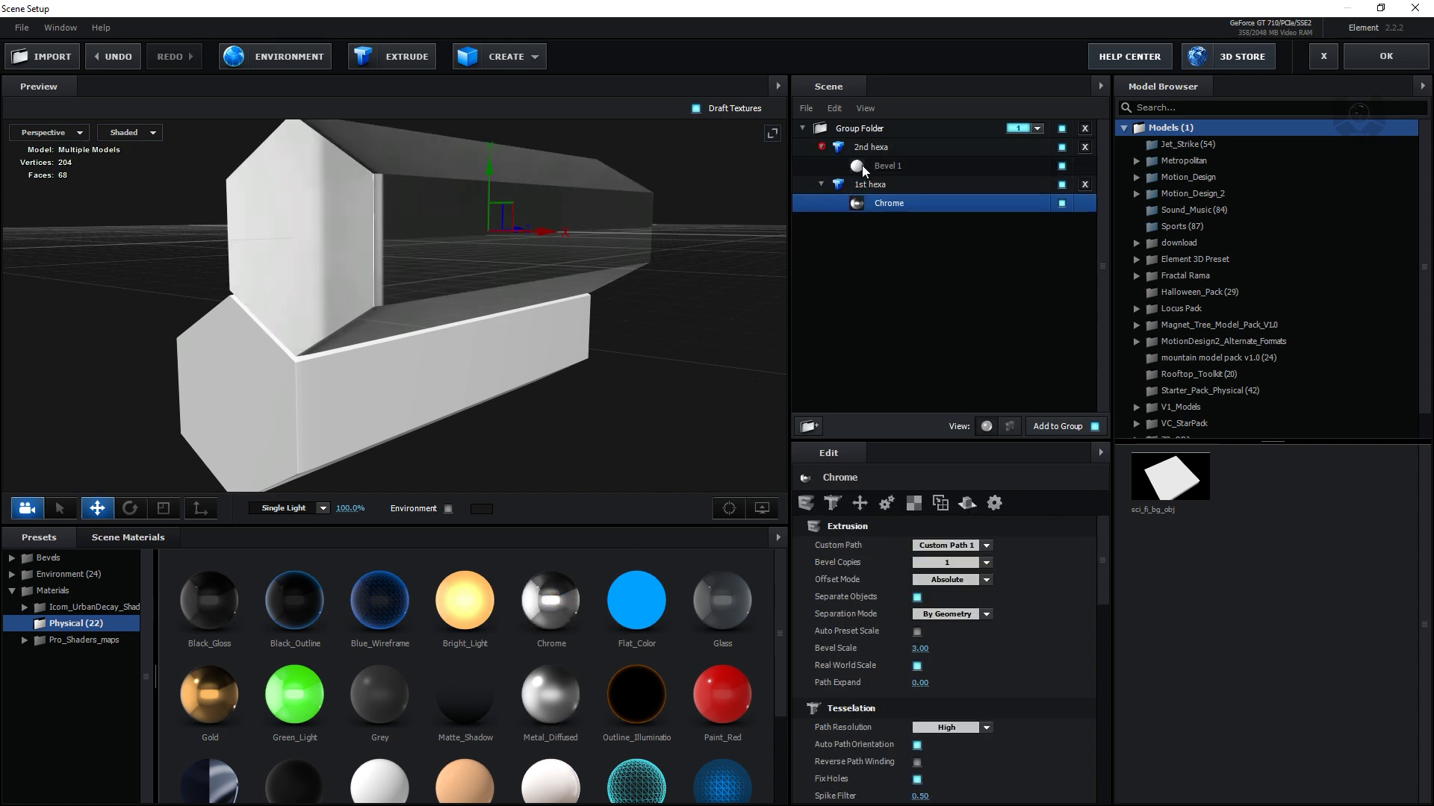
pyautogui.click(885, 166)
pyautogui.click(551, 600)
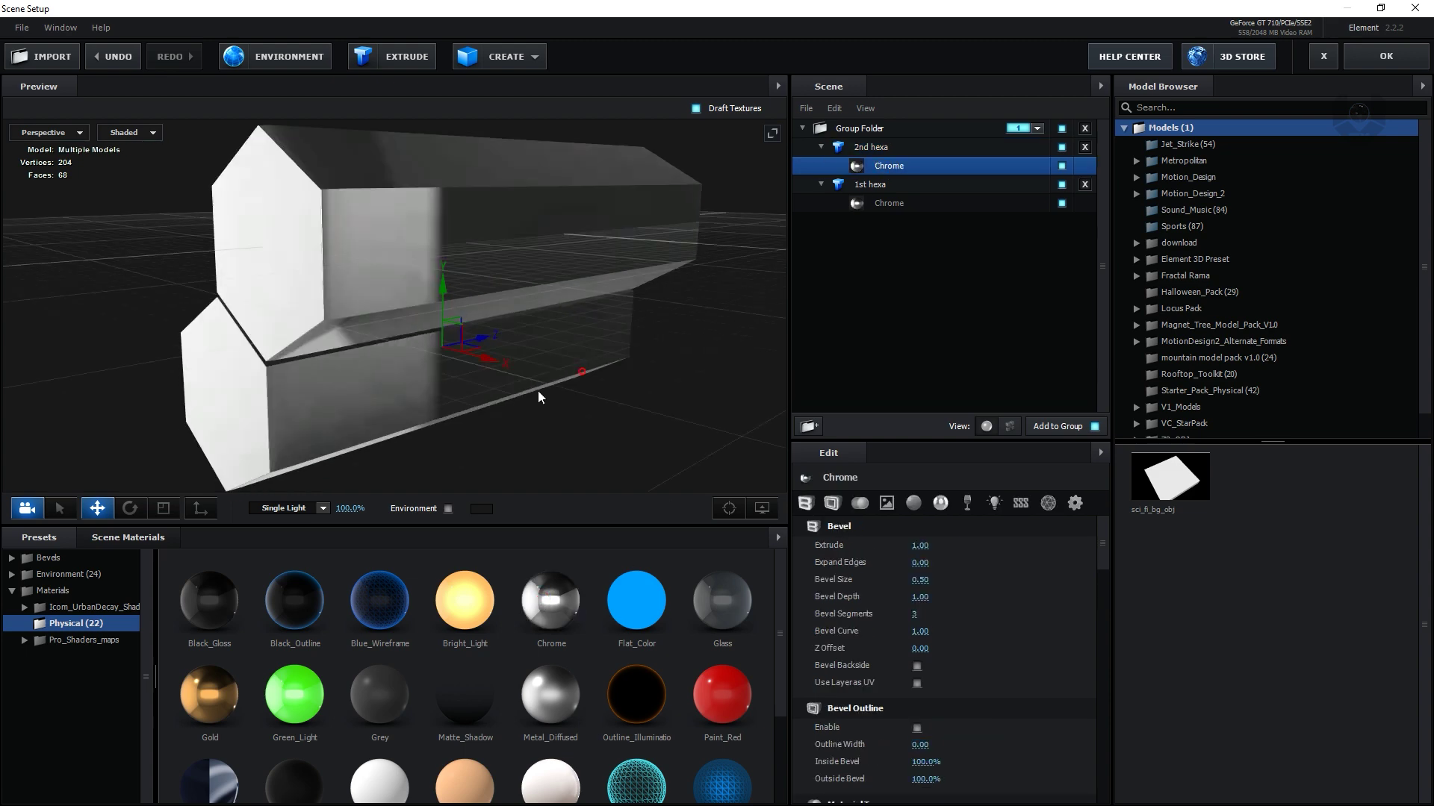
pyautogui.moveTo(538, 392)
pyautogui.mouseDown()
pyautogui.moveTo(525, 424)
pyautogui.moveTo(636, 356)
pyautogui.moveTo(583, 362)
pyautogui.moveTo(538, 397)
pyautogui.moveTo(545, 433)
pyautogui.moveTo(611, 329)
pyautogui.moveTo(563, 351)
pyautogui.moveTo(606, 351)
pyautogui.moveTo(579, 392)
pyautogui.moveTo(590, 419)
pyautogui.moveTo(564, 406)
pyautogui.moveTo(570, 391)
pyautogui.moveTo(598, 397)
pyautogui.mouseUp()
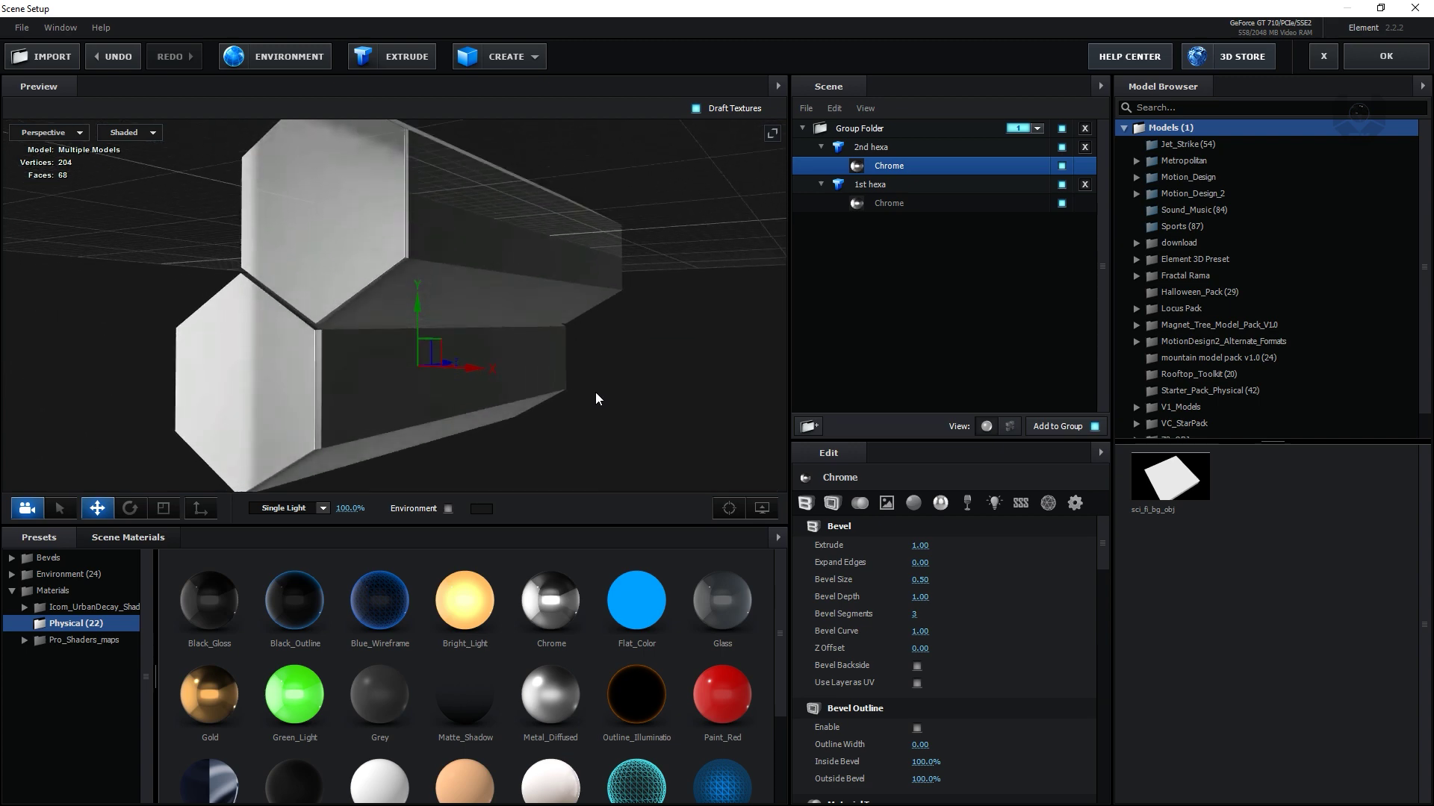
pyautogui.click(1402, 59)
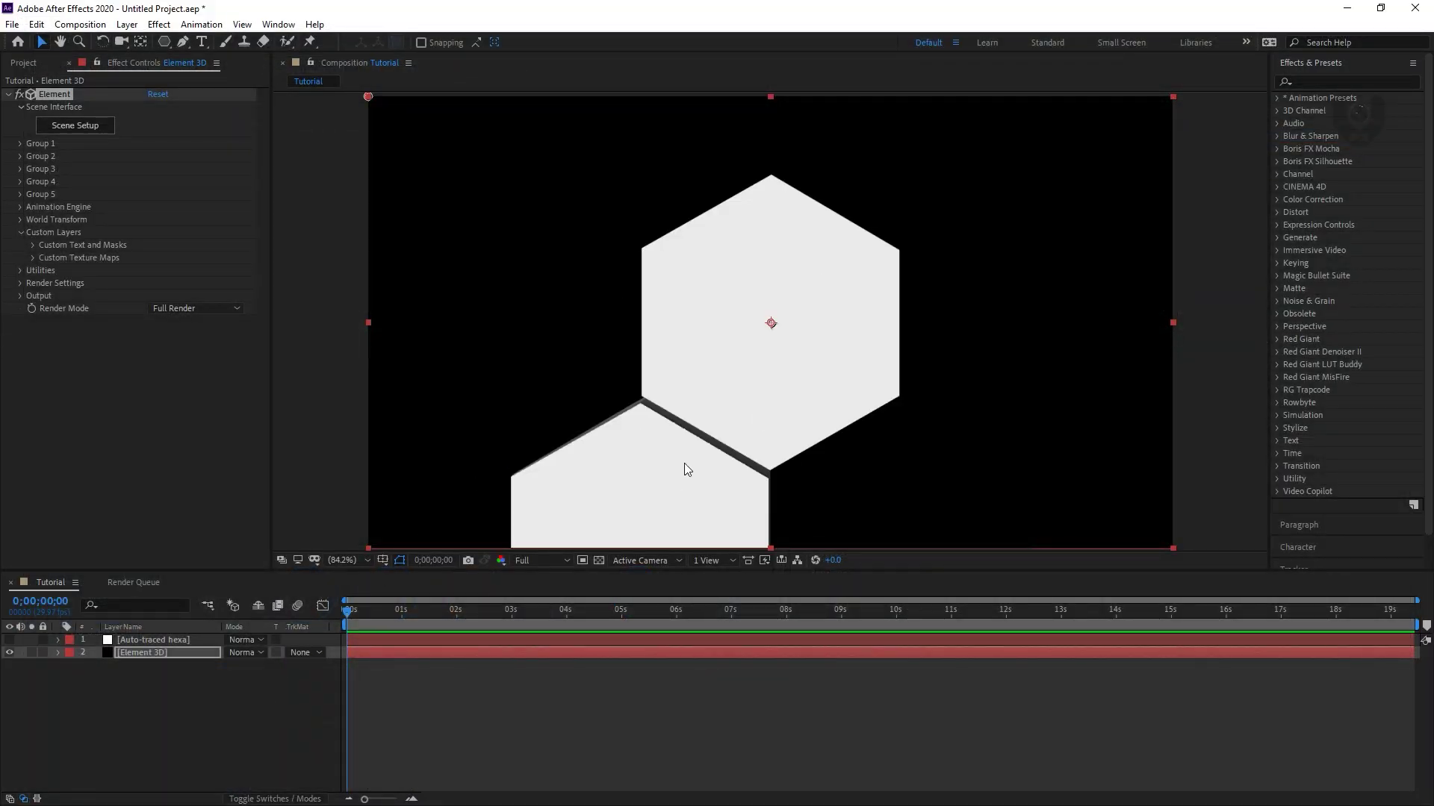
# Add a two-node camera named Camera 1 with the 35mm preset to the composition
pyautogui.rightClick(206, 688)
pyautogui.moveTo(295, 519)
pyautogui.click(478, 593)
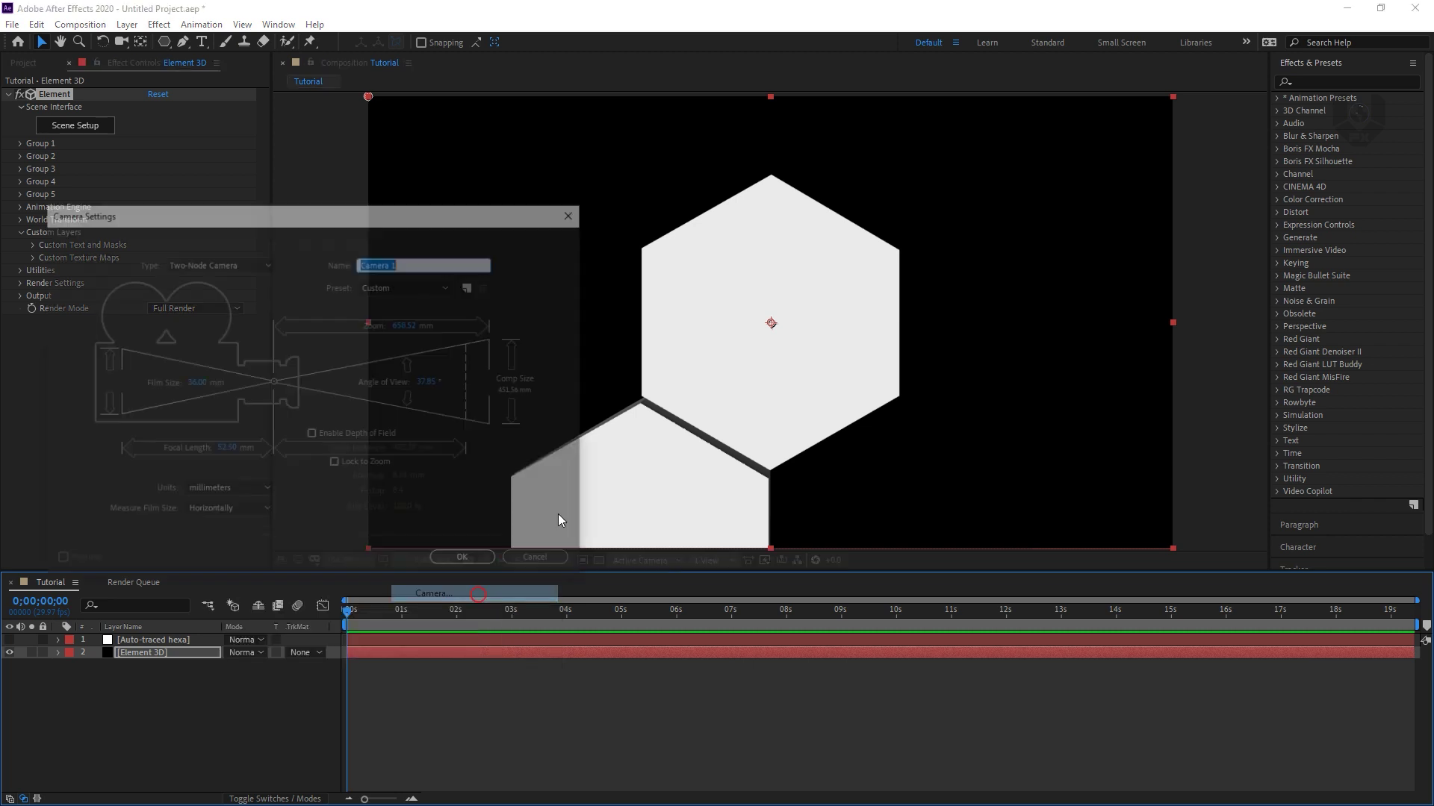
pyautogui.click(413, 292)
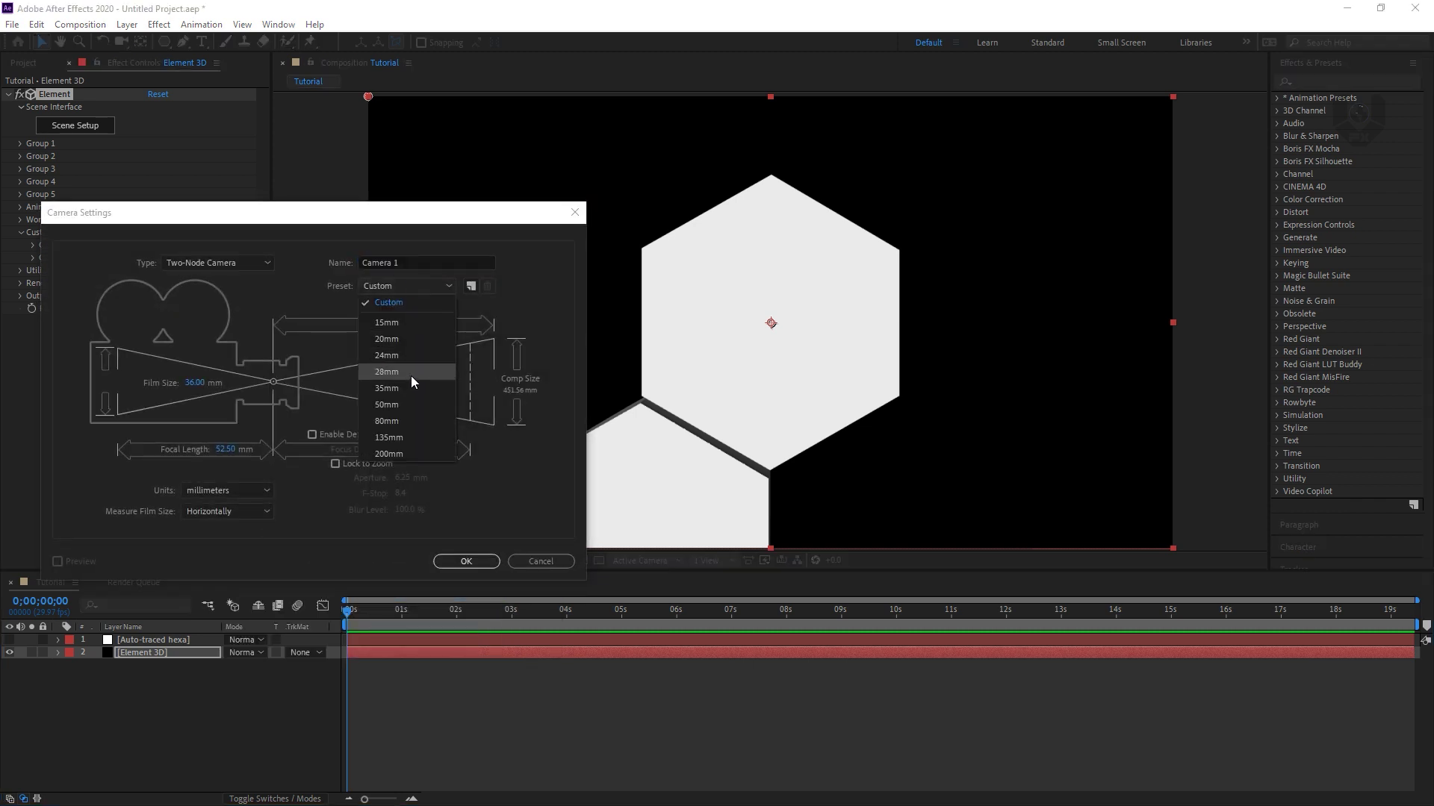
pyautogui.click(409, 388)
pyautogui.click(468, 562)
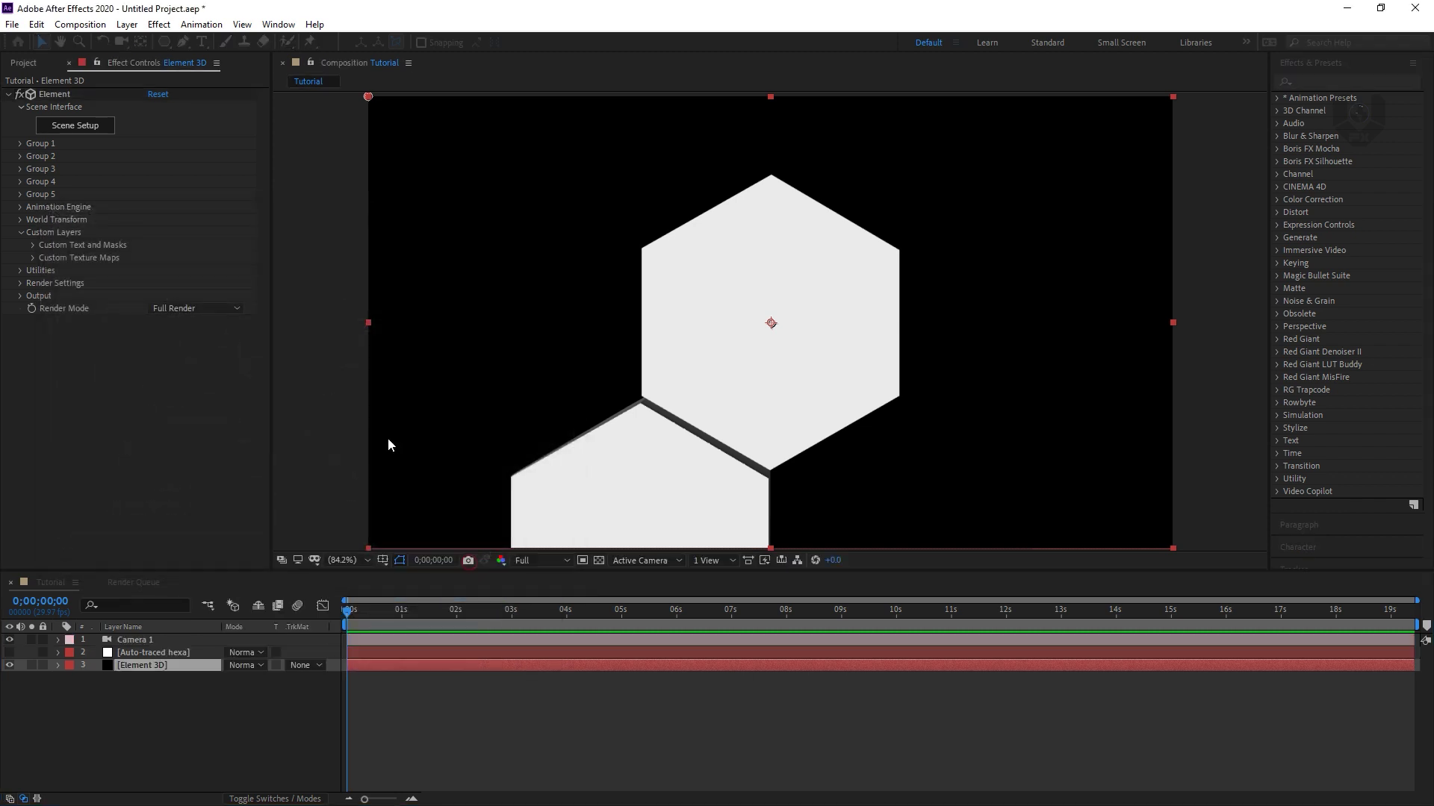
# Pull the camera back and orbit it around the columns, and lower the preview resolution to Quarter
pyautogui.click(122, 41)
pyautogui.moveTo(572, 245); pyautogui.dragTo(628, 320, button='right')
pyautogui.moveTo(656, 349); pyautogui.dragTo(579, 400)
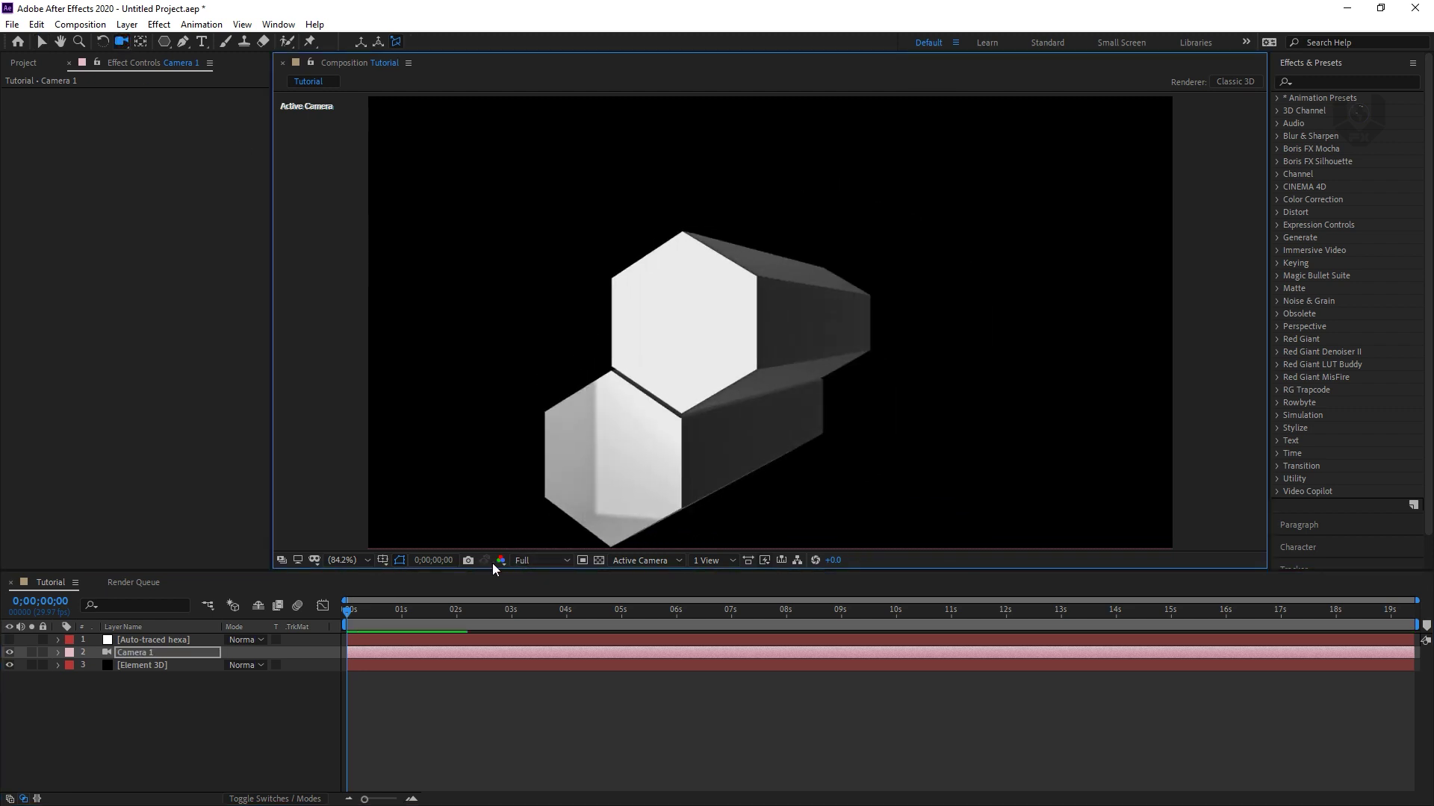
pyautogui.click(541, 560)
pyautogui.click(545, 644)
pyautogui.moveTo(715, 299); pyautogui.dragTo(810, 320)
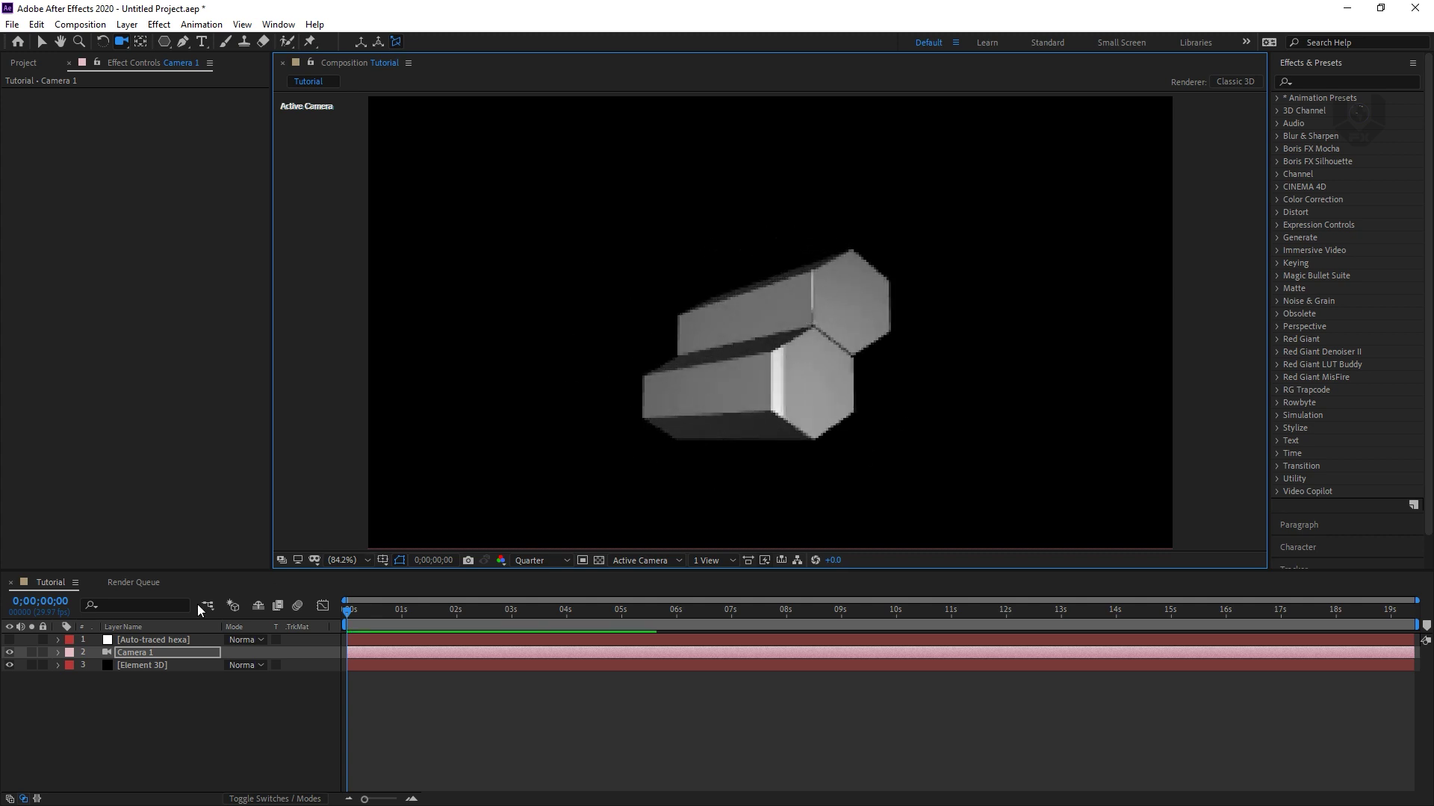
# Set the Element 3D layer's Group 1 particle replicator shape to 3D Grid
pyautogui.click(164, 665)
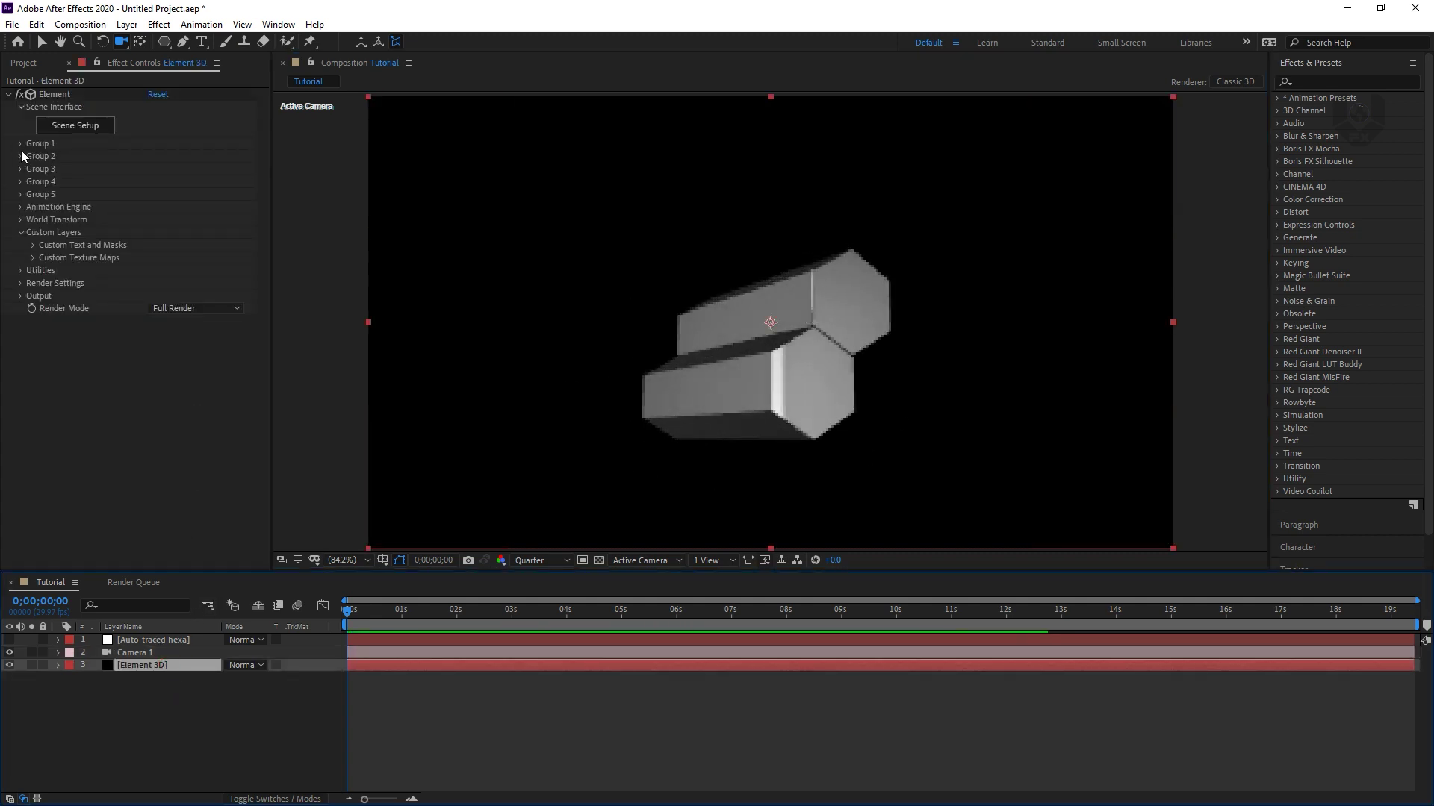
pyautogui.click(21, 144)
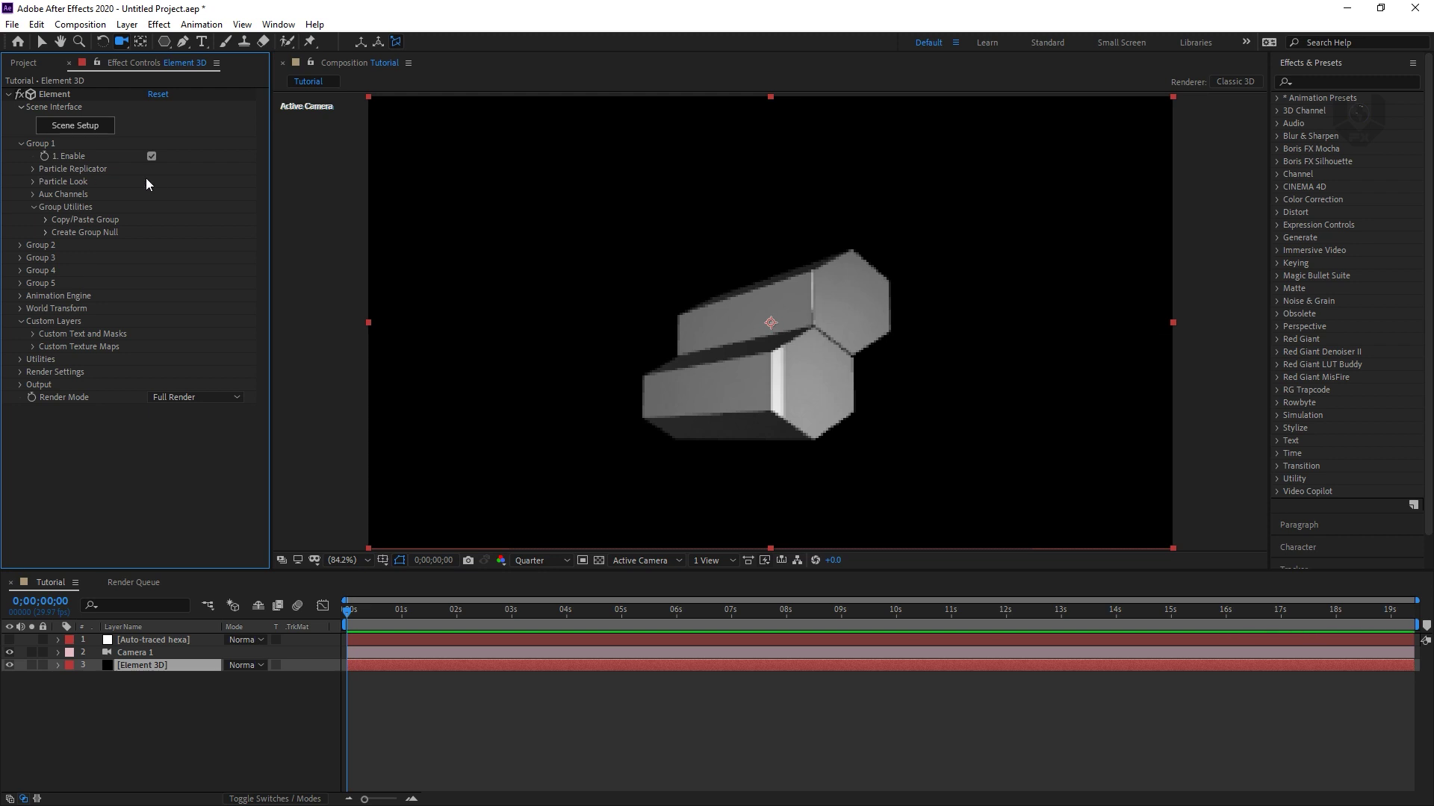
pyautogui.click(33, 171)
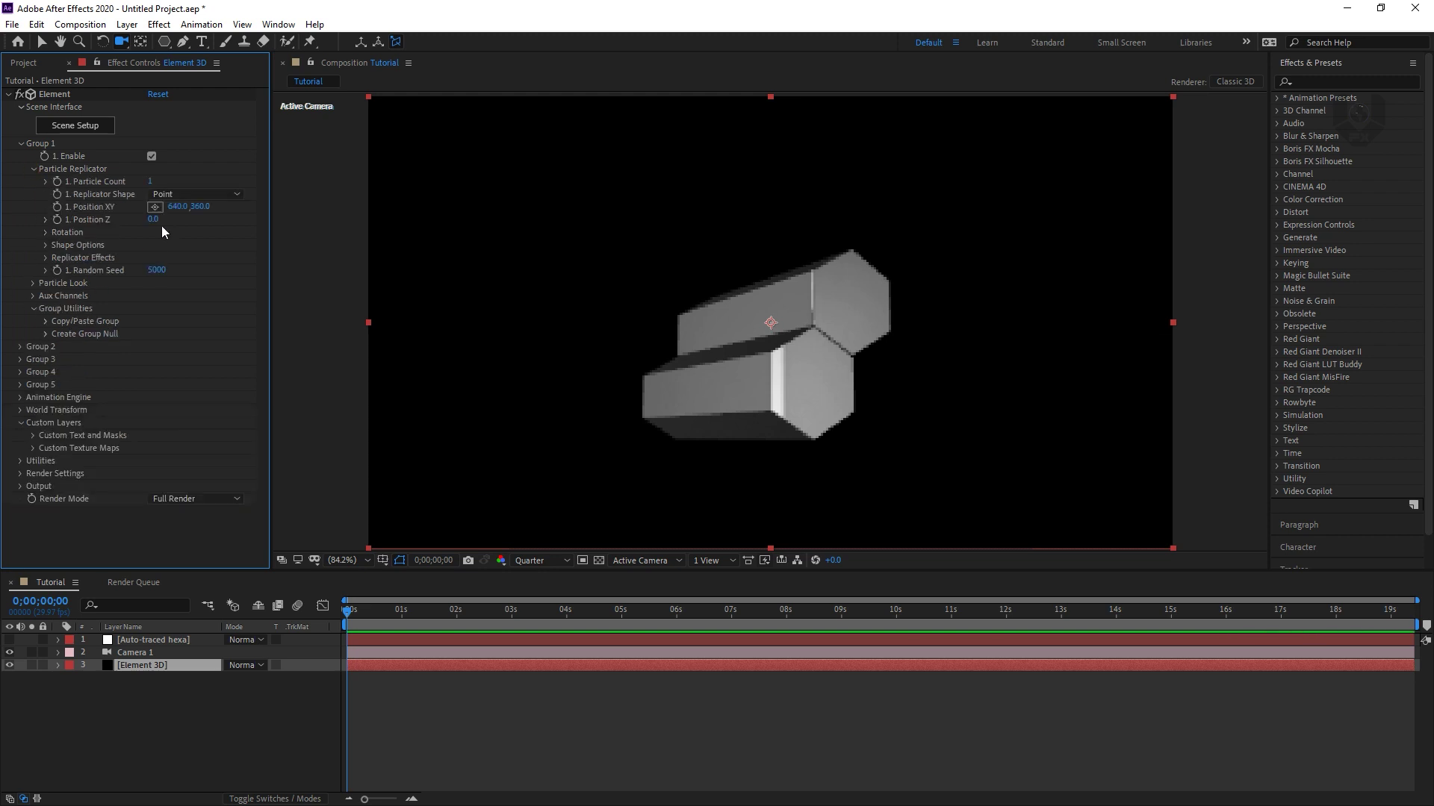
pyautogui.click(192, 195)
pyautogui.click(226, 230)
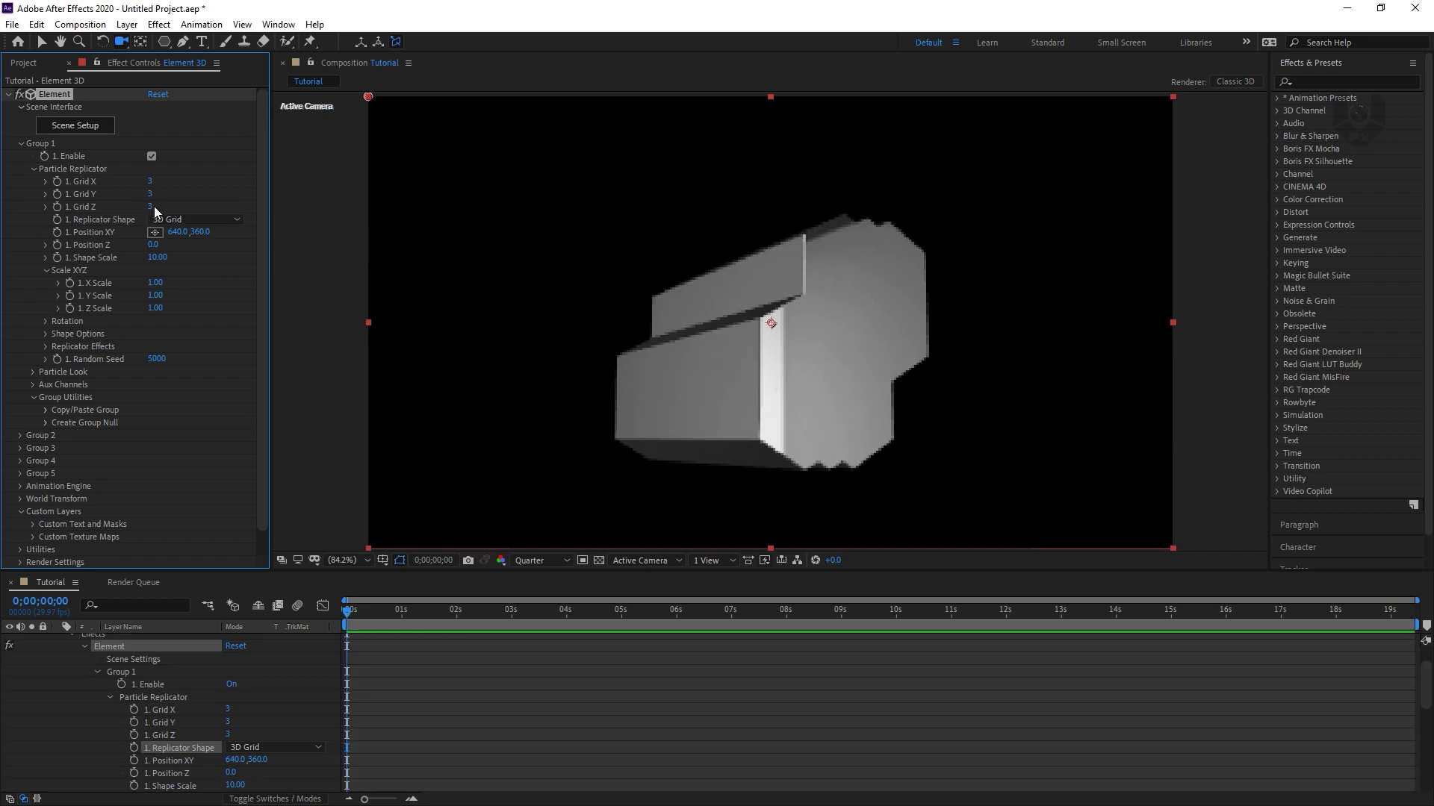
# Set the Group 1 replicator grid counts to 20 in X, 15 in Y and 1 in Z
pyautogui.write('1')
pyautogui.press('Return')
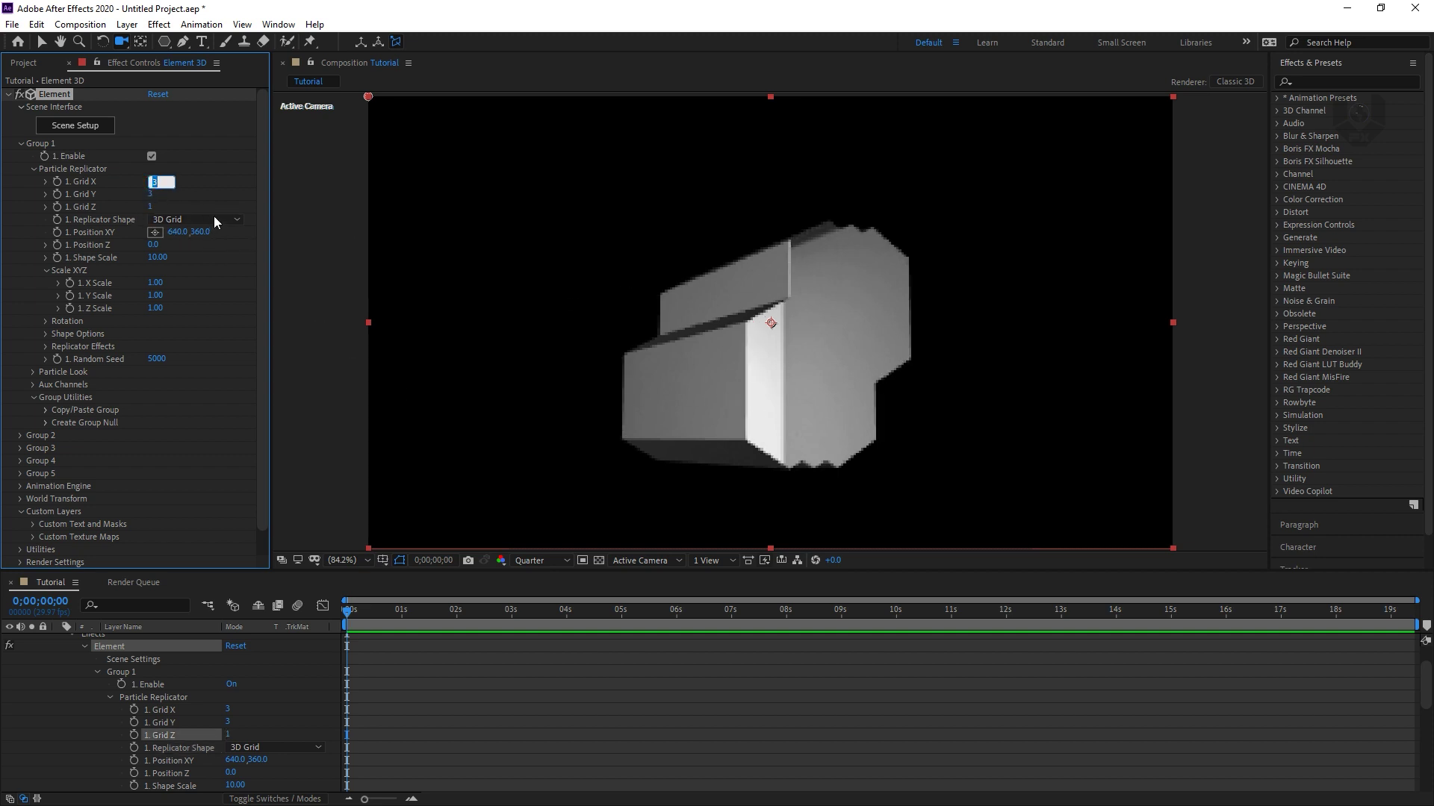
pyautogui.write('20')
pyautogui.press('Tab')
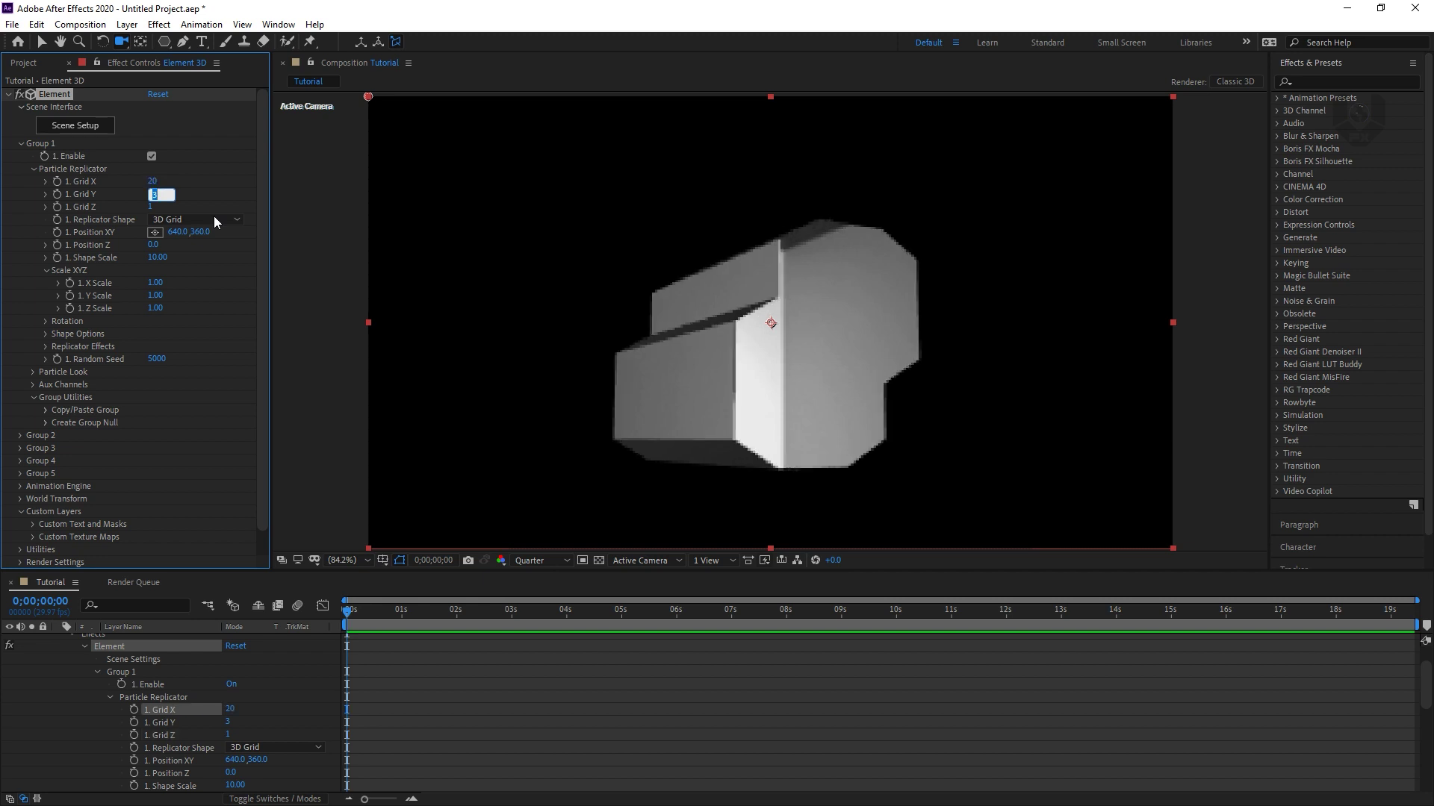
pyautogui.write('15')
pyautogui.press('Return')
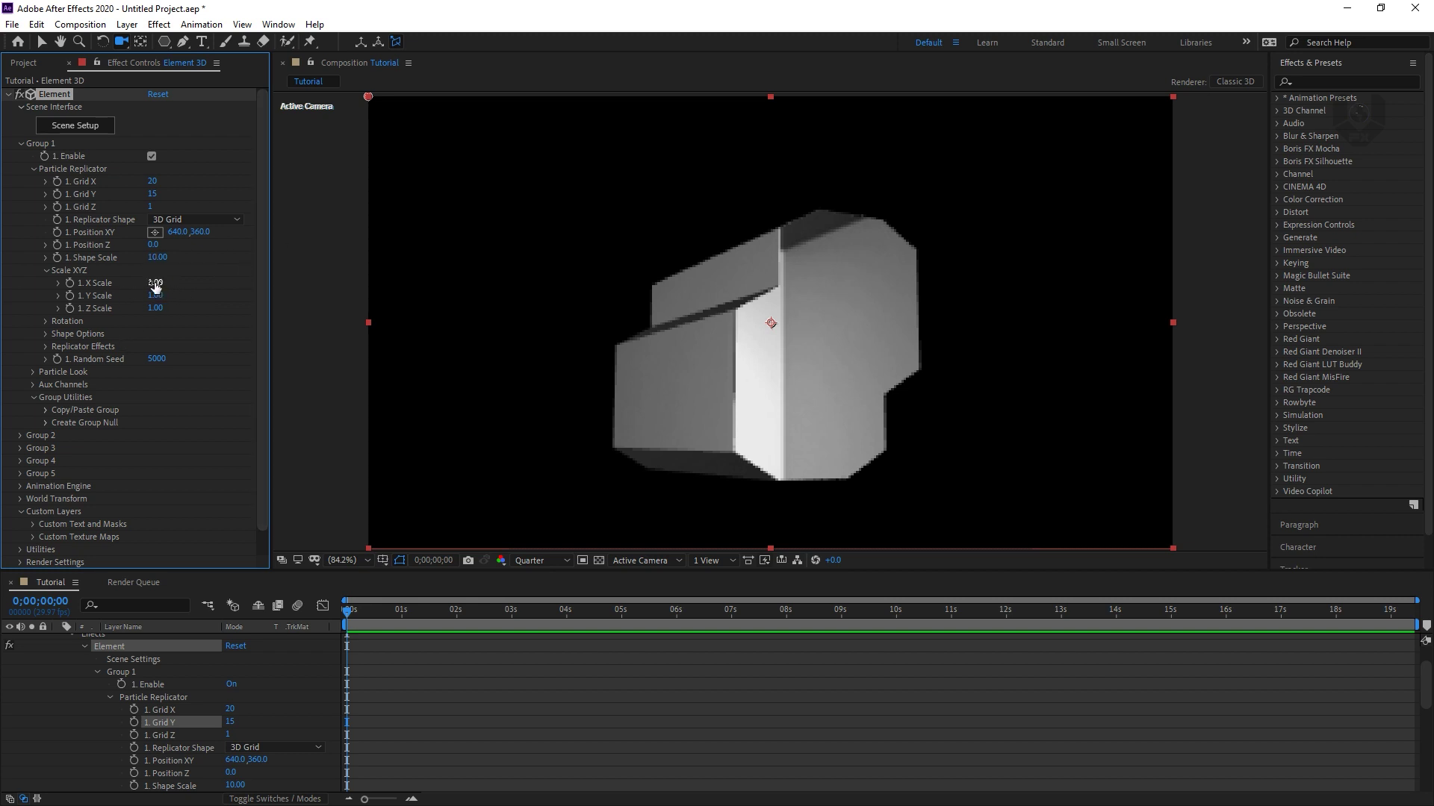
# Spread the replicas into a honeycomb with X Scale 24.10 and Y Scale 31.20, and move the camera close to its front
pyautogui.moveTo(154, 286); pyautogui.dragTo(321, 274)
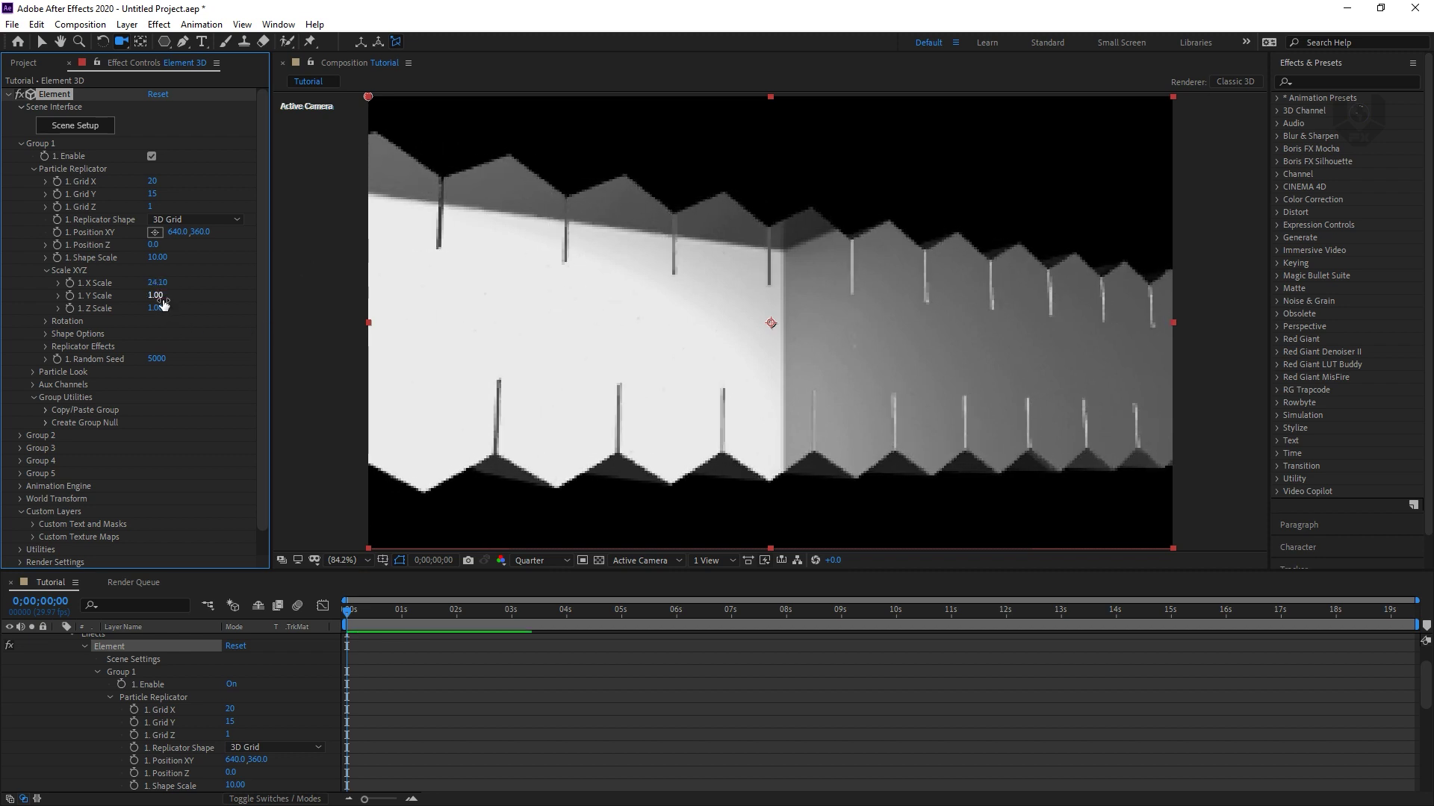
pyautogui.moveTo(162, 299); pyautogui.dragTo(352, 267)
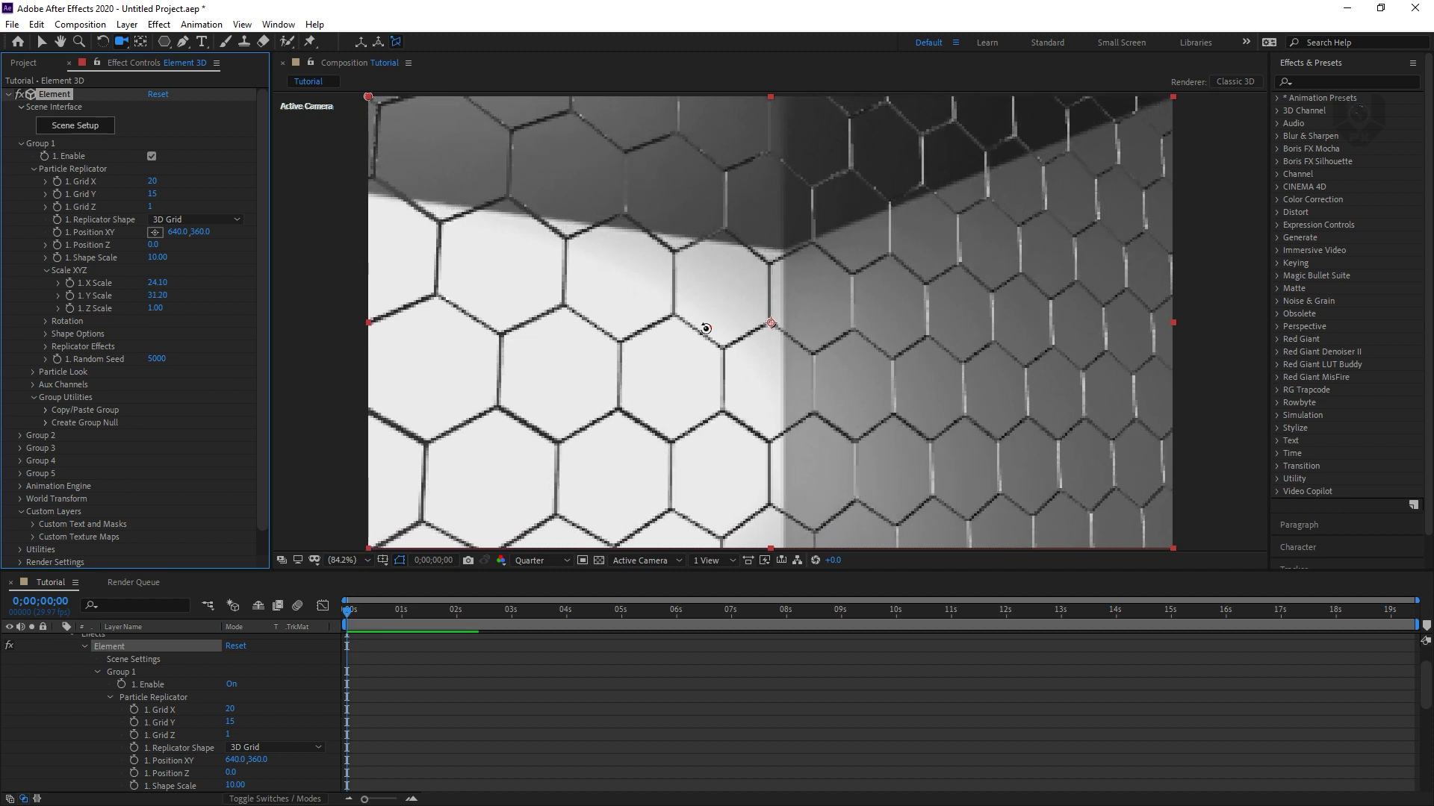
pyautogui.moveTo(706, 328); pyautogui.dragTo(650, 378)
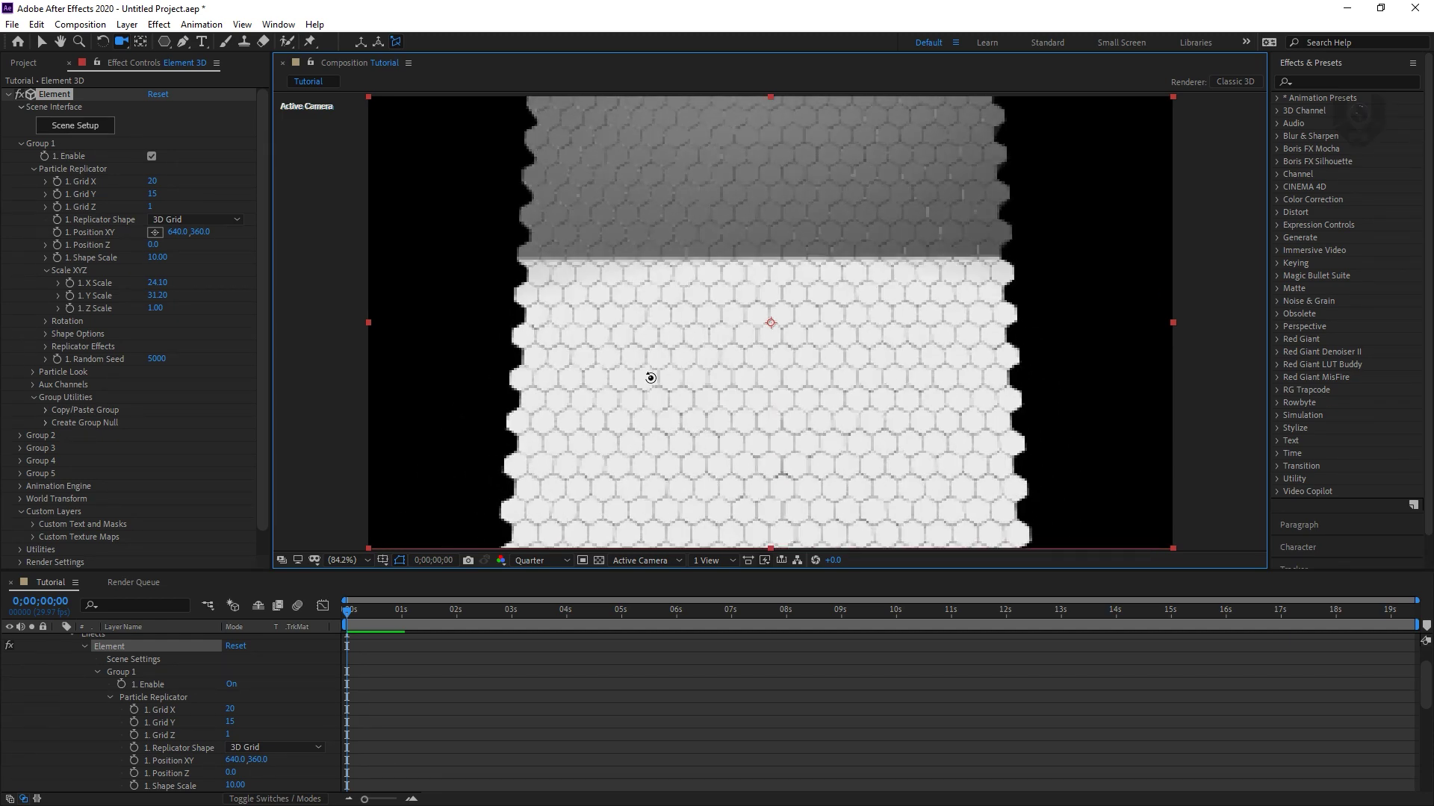
pyautogui.moveTo(767, 222); pyautogui.dragTo(704, 335, button='right')
pyautogui.moveTo(704, 335); pyautogui.dragTo(705, 337)
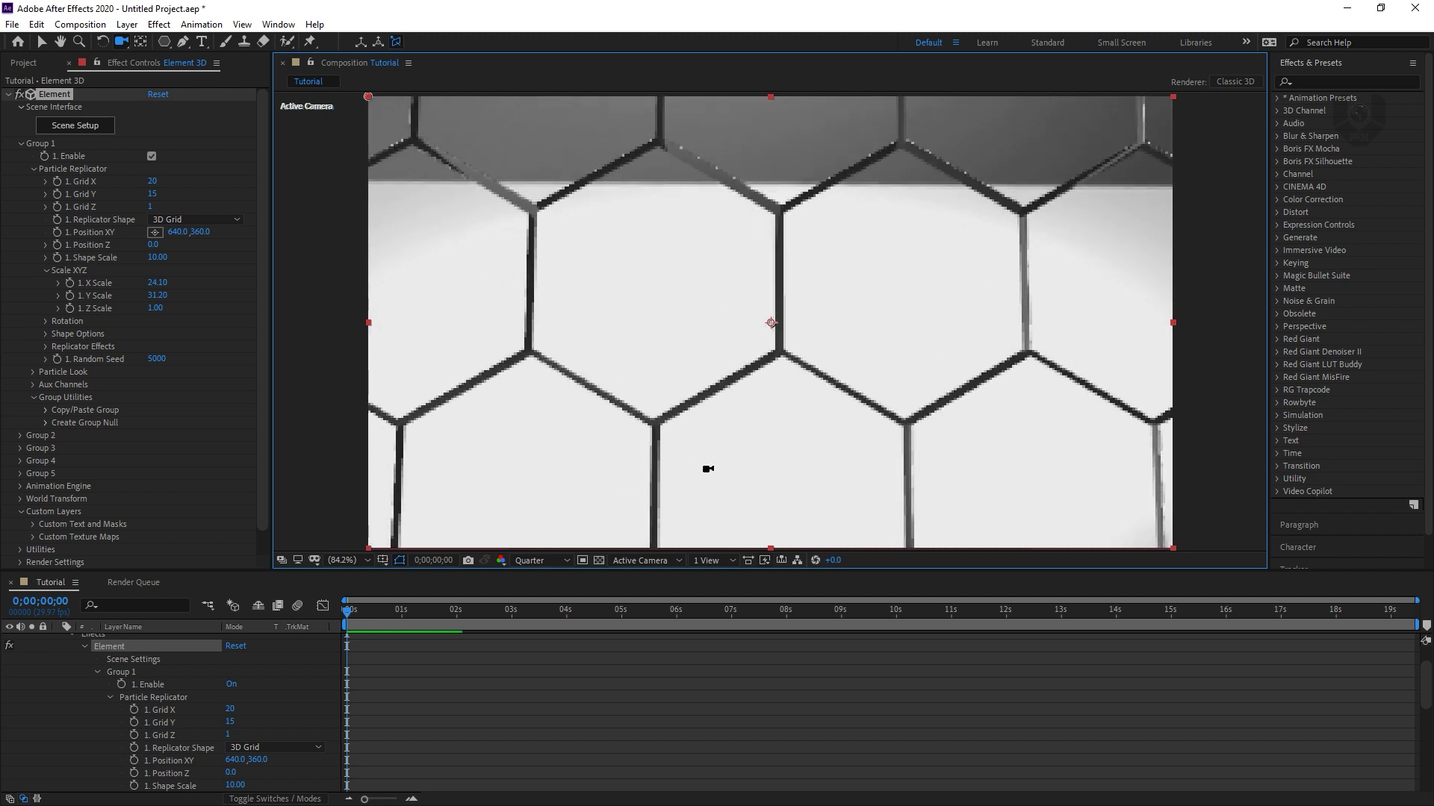
# Split the composition display into 2 Views showing Top and Active Camera, and activate the Selection tool
pyautogui.click(718, 560)
pyautogui.click(728, 609)
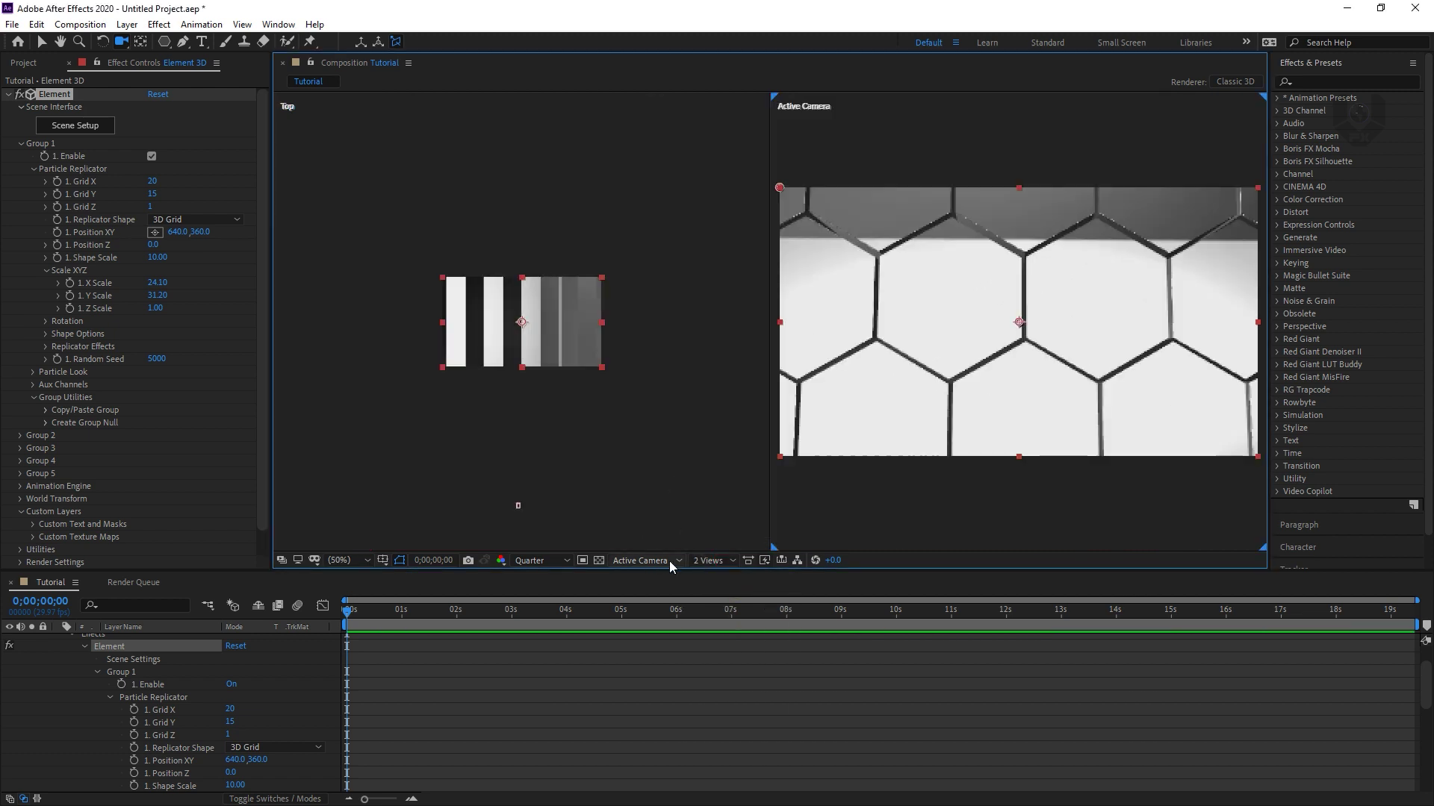
pyautogui.click(42, 42)
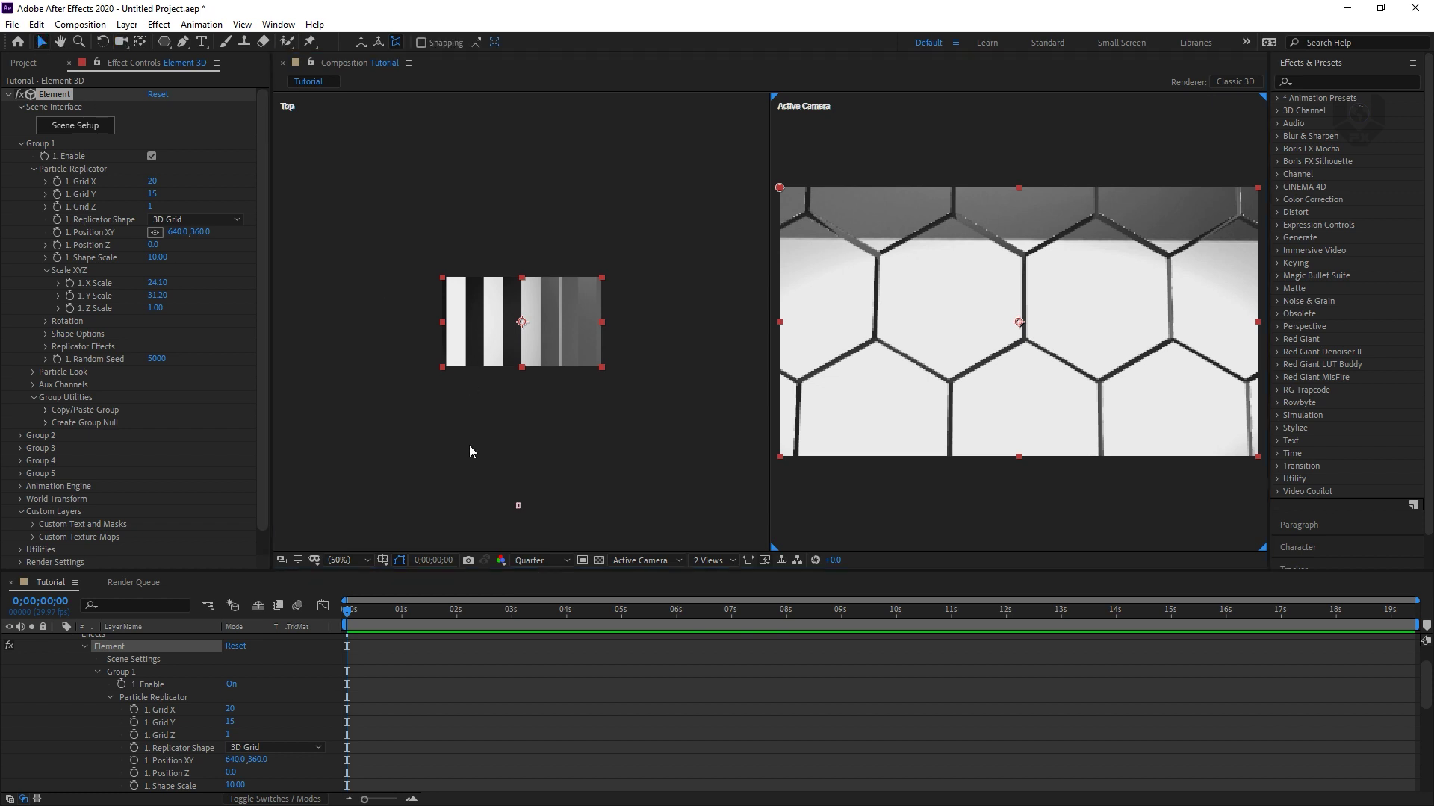
# Switch the Top view to Front and fit the composition within that view
pyautogui.click(491, 452)
pyautogui.click(651, 560)
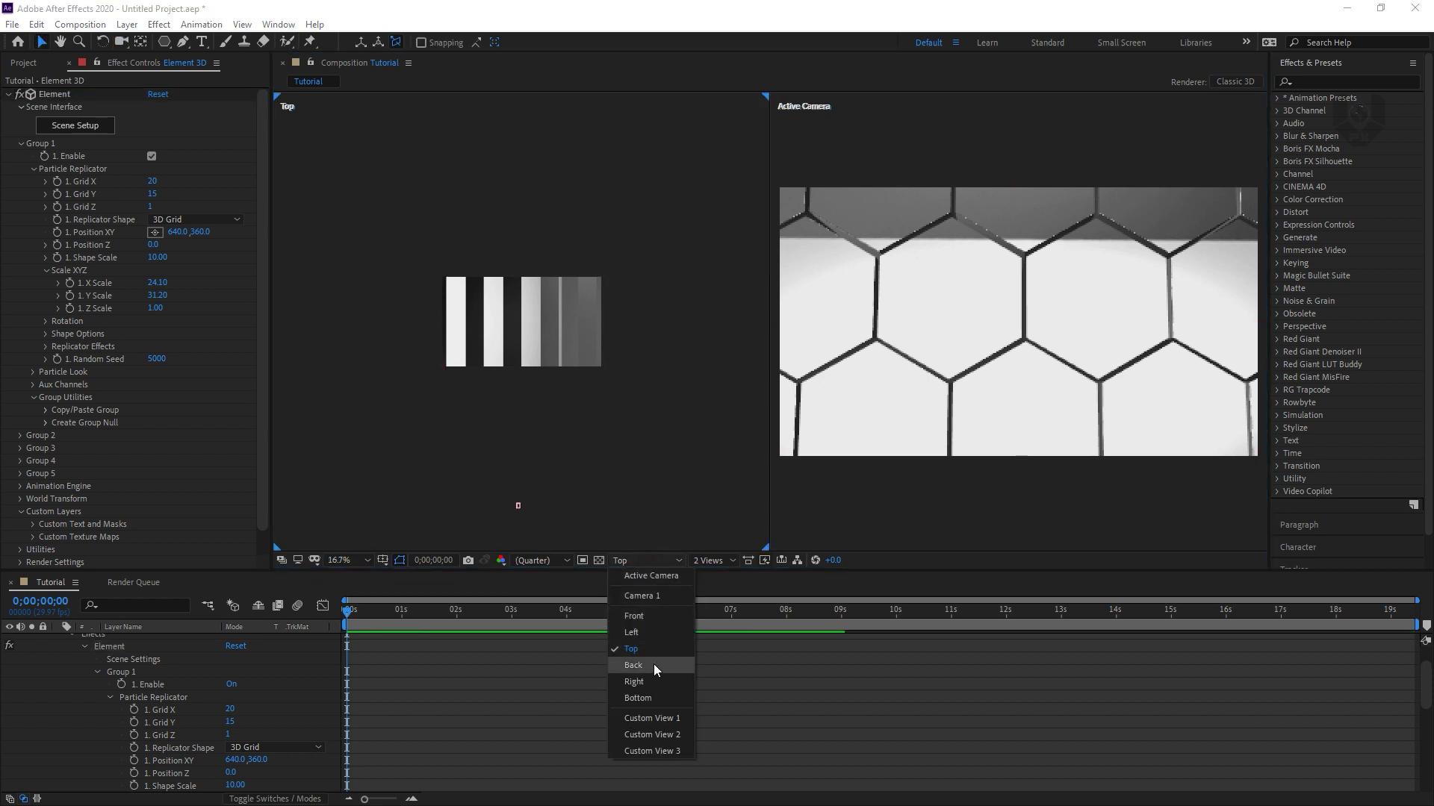
pyautogui.click(646, 617)
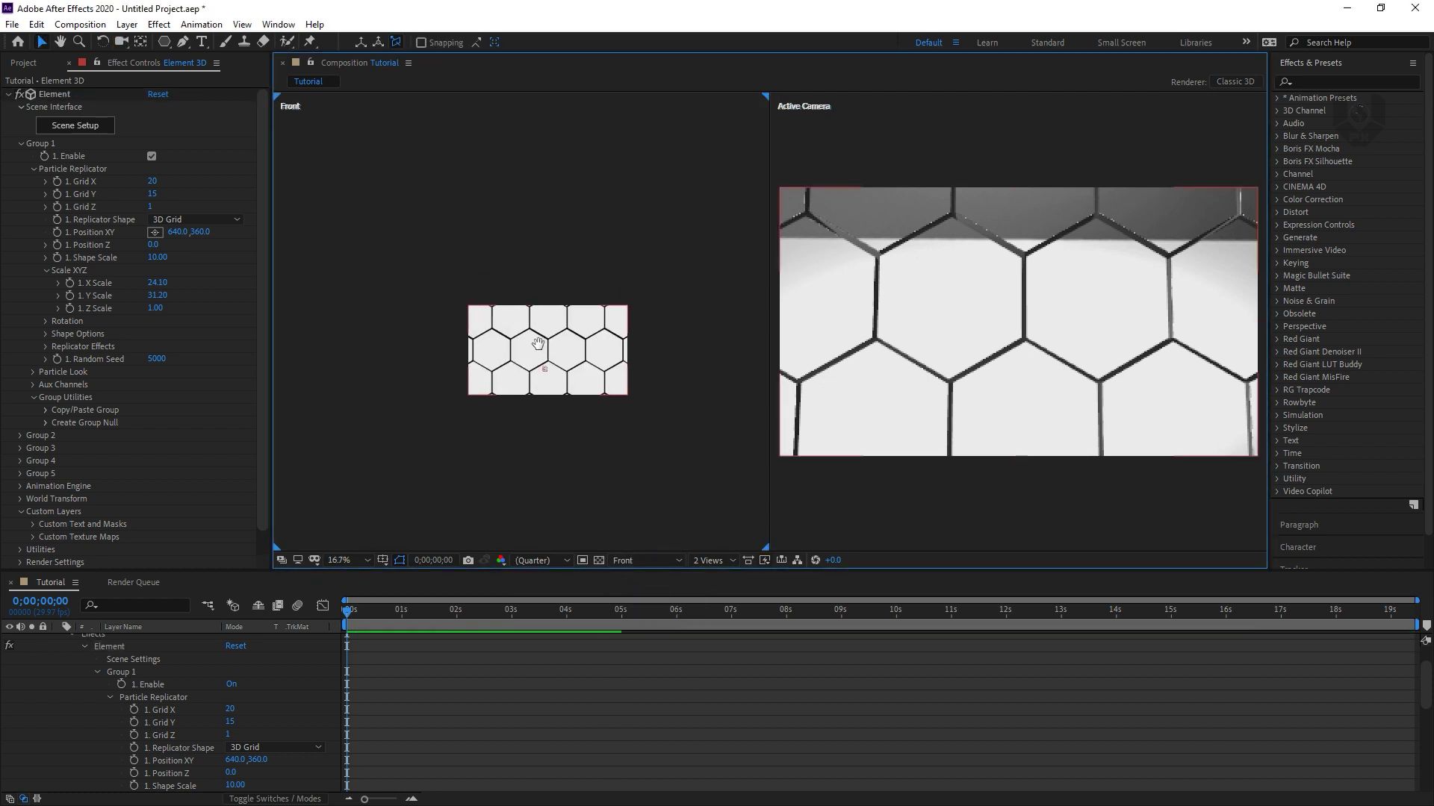
pyautogui.click(350, 560)
pyautogui.click(370, 299)
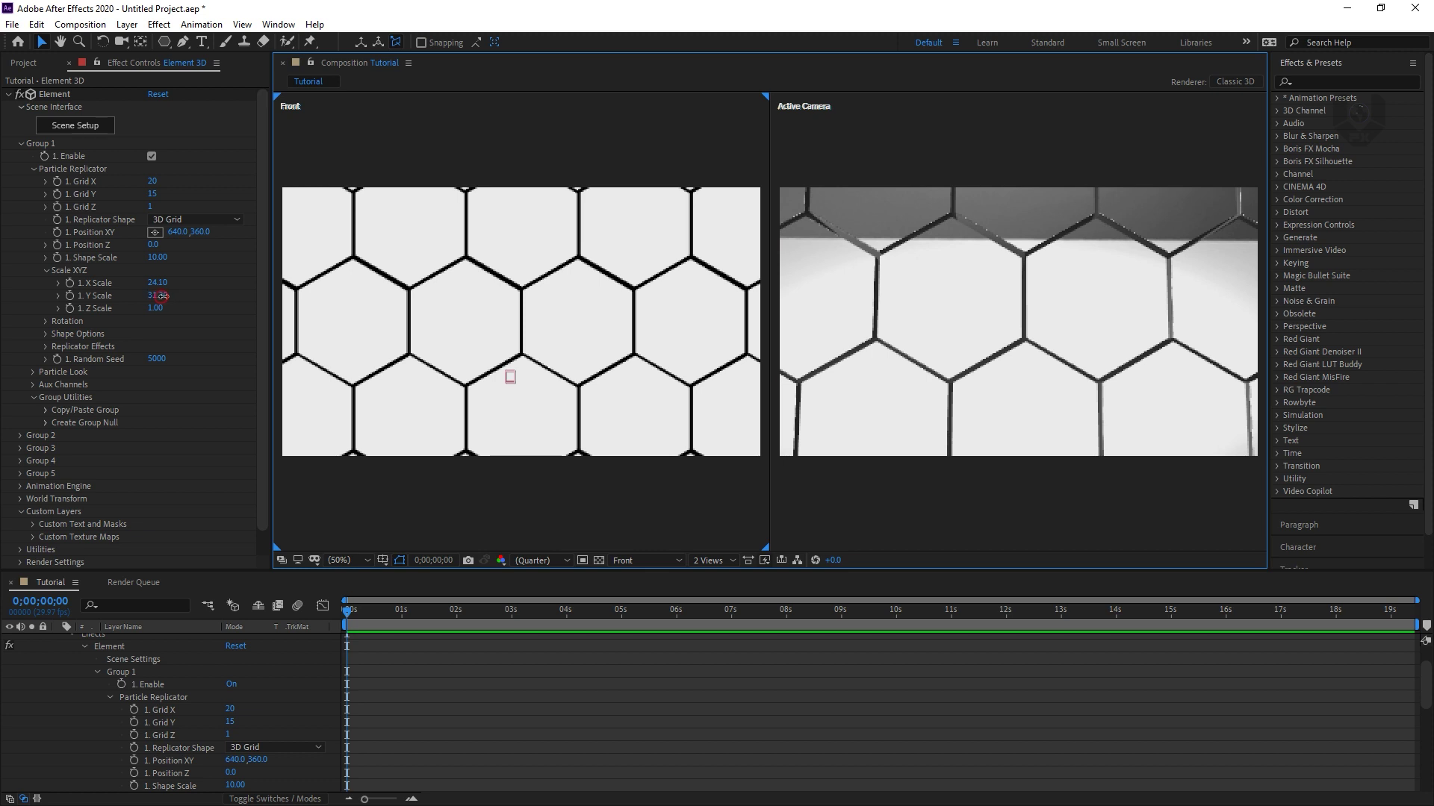
# Tighten the honeycomb gaps with X Scale 24.00 and Y Scale 31.10, and return the composition display to 1 View
pyautogui.moveTo(162, 296); pyautogui.dragTo(161, 296)
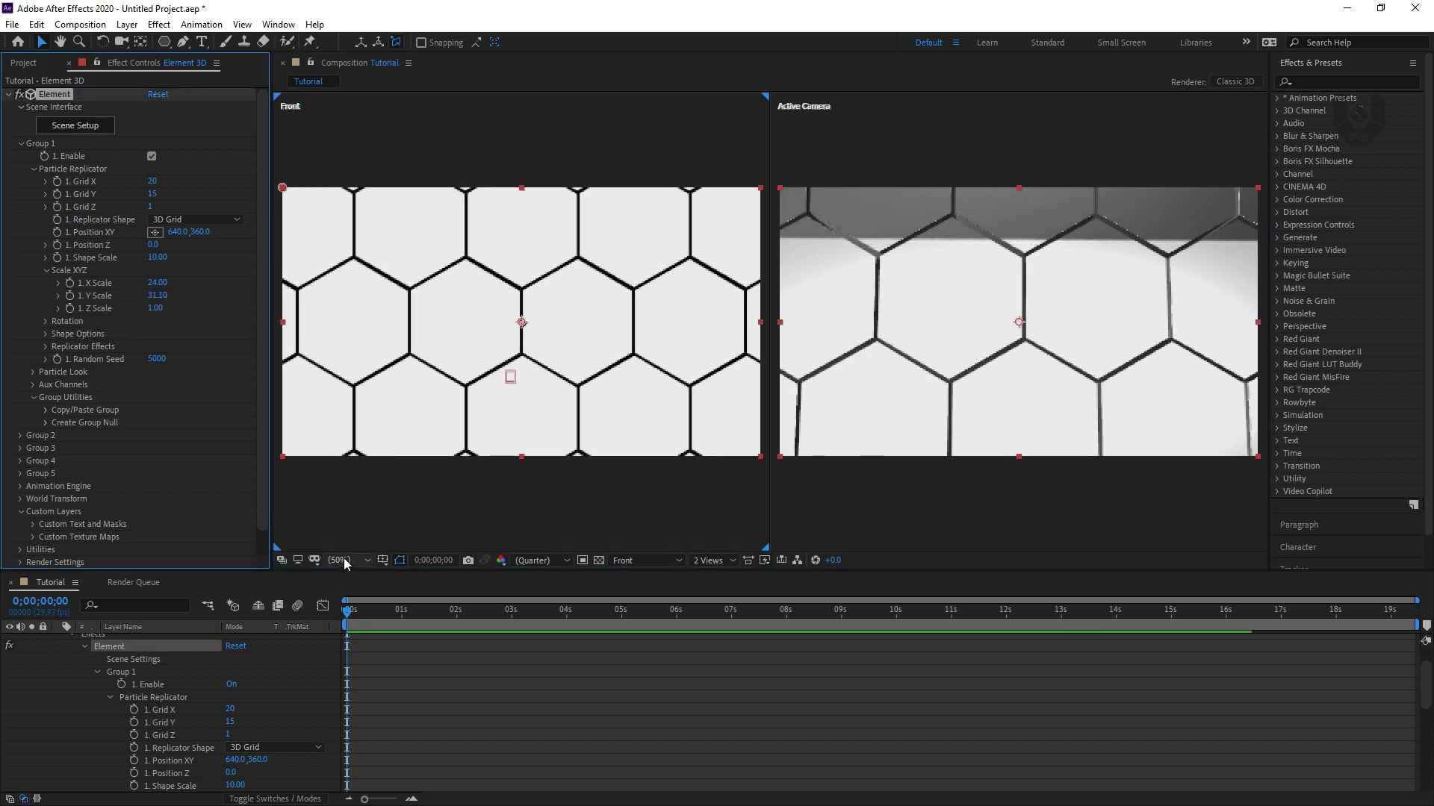
pyautogui.click(705, 559)
pyautogui.click(725, 578)
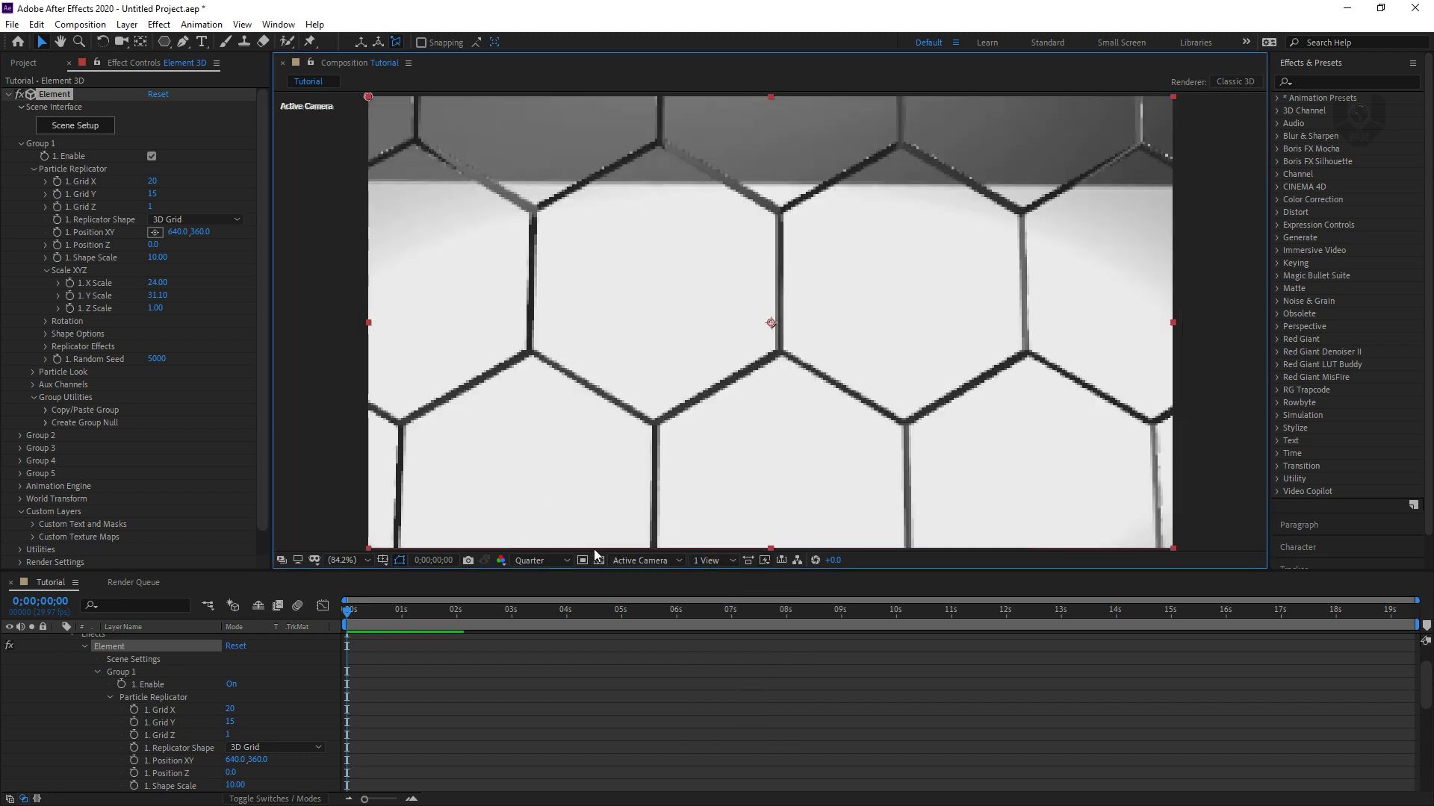
# Orbit the camera to look across the honeycomb wall at an oblique, tilted angle
pyautogui.click(121, 43)
pyautogui.moveTo(614, 313); pyautogui.dragTo(684, 399, button='right')
pyautogui.moveTo(684, 400); pyautogui.dragTo(690, 344)
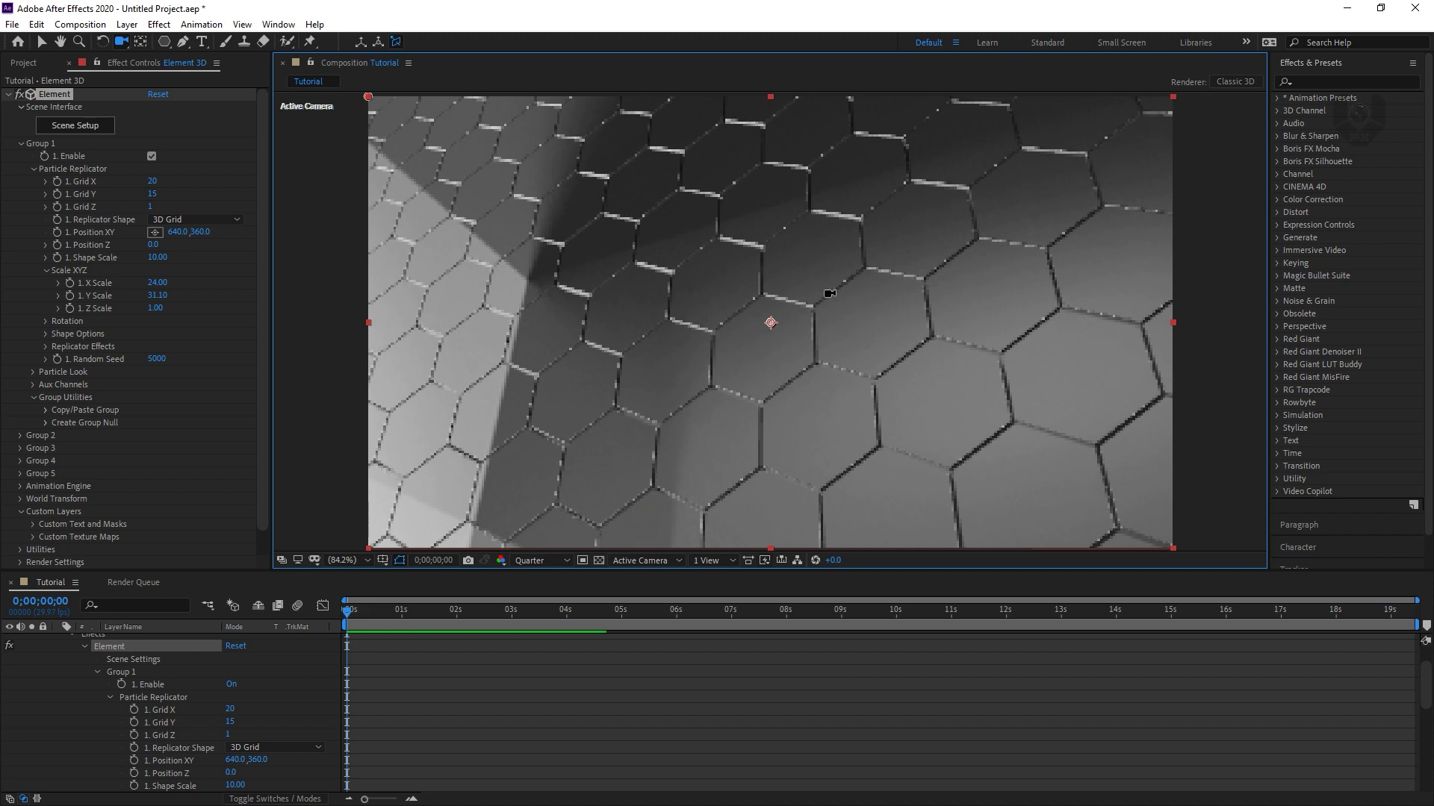
pyautogui.moveTo(584, 448); pyautogui.dragTo(552, 430)
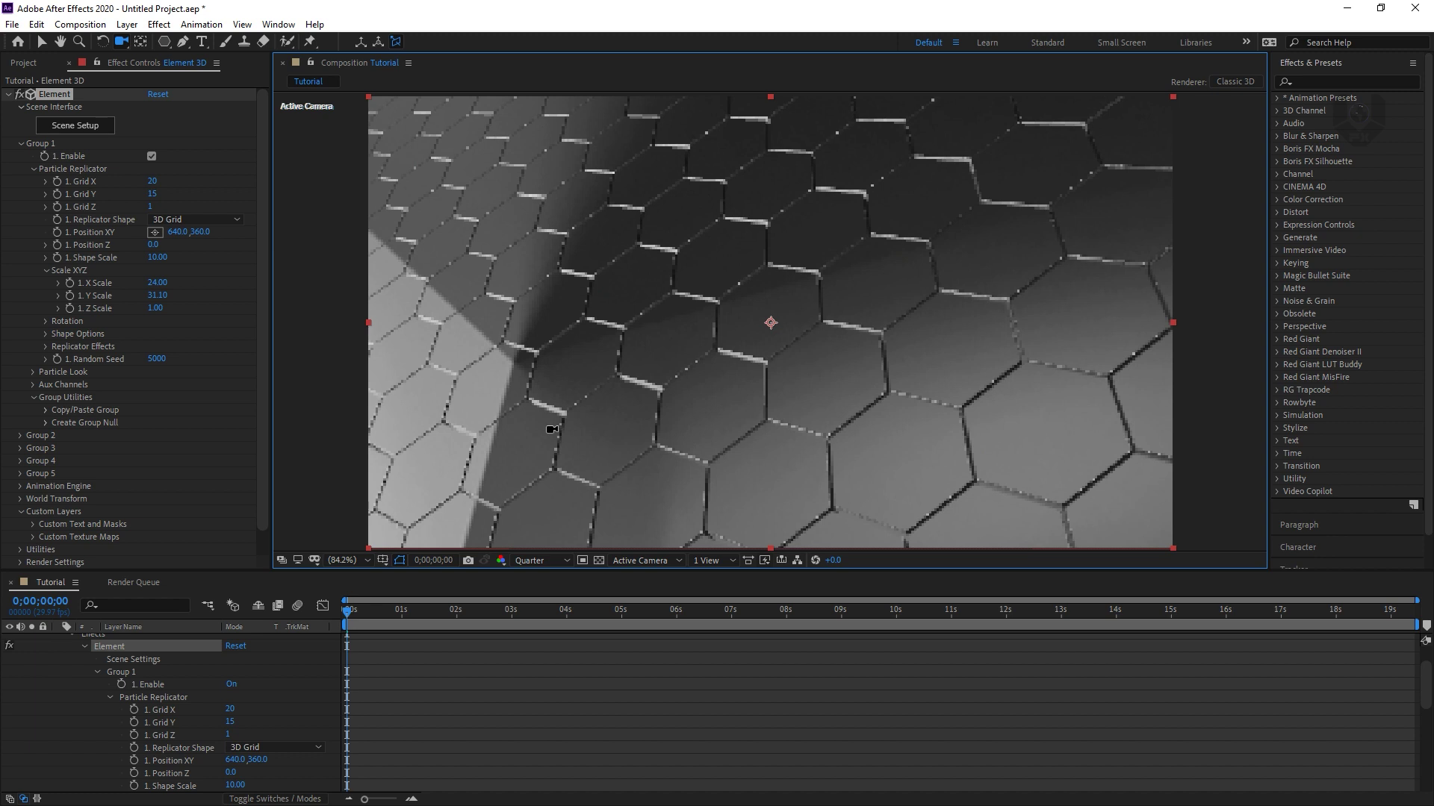
# Collapse the Element 3D layer, end the work area at 0;00;05;00 and trim the composition to it
pyautogui.moveTo(68, 680); pyautogui.dragTo(78, 780)
pyautogui.press('space')
pyautogui.click(60, 666)
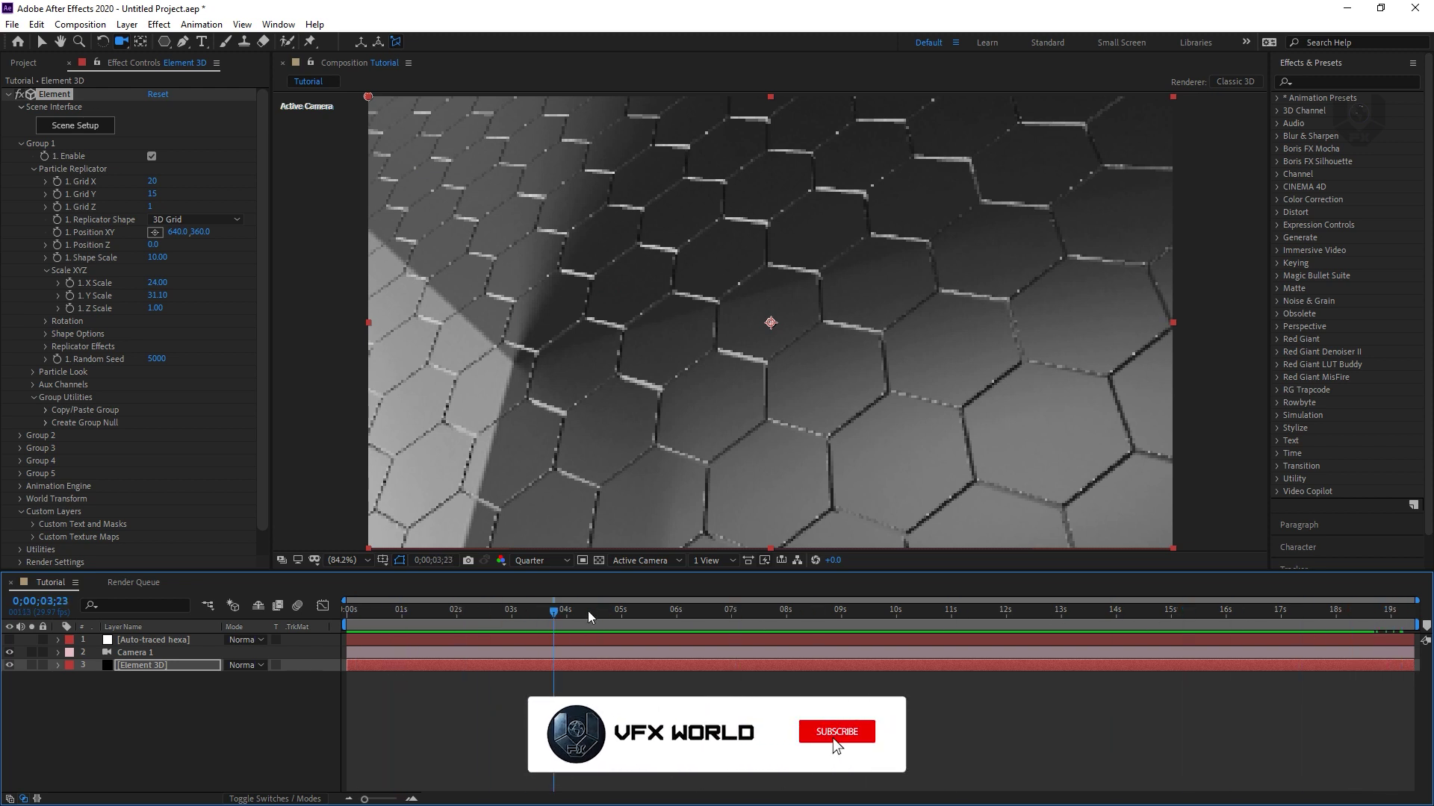
pyautogui.click(622, 613)
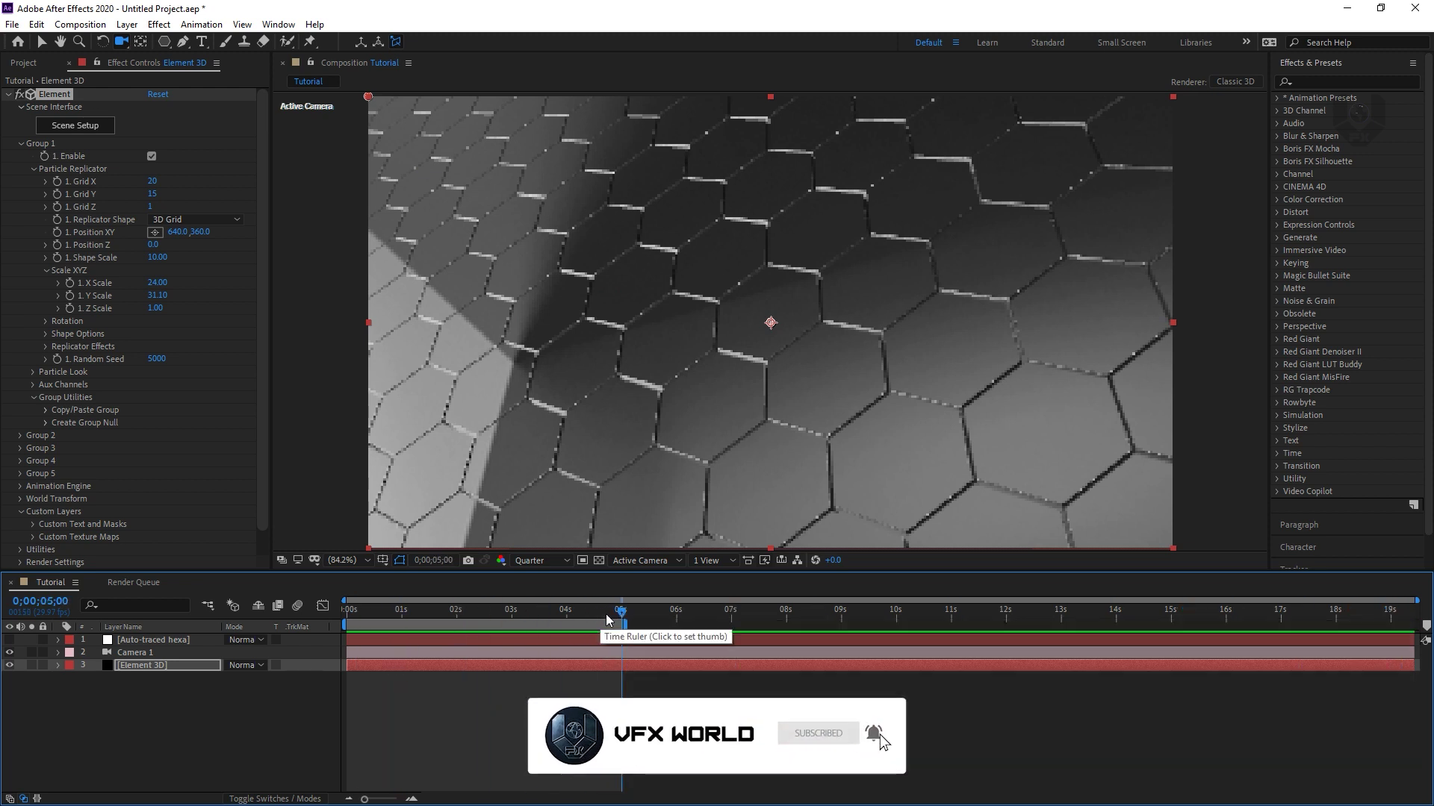
pyautogui.rightClick(604, 626)
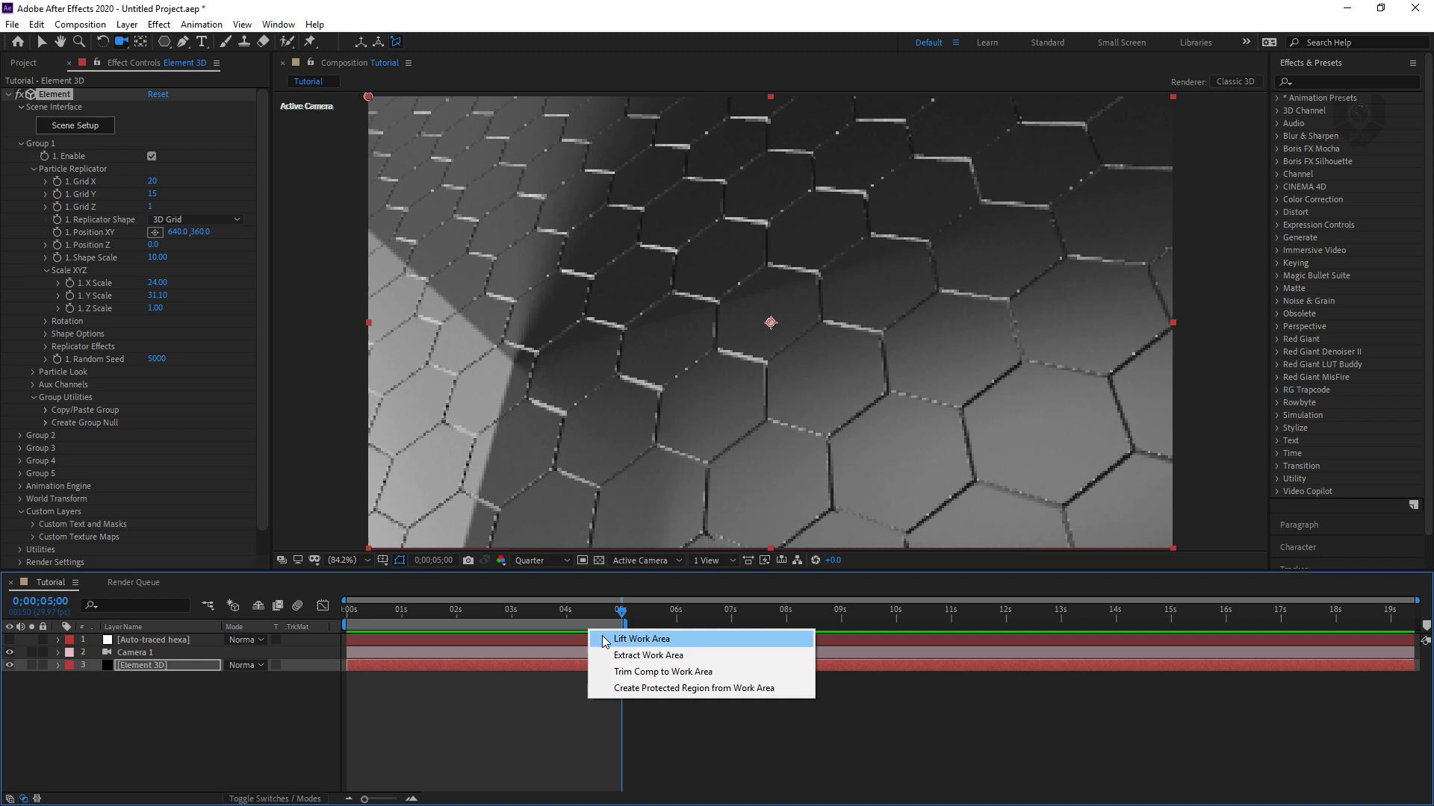
pyautogui.click(650, 671)
pyautogui.click(224, 736)
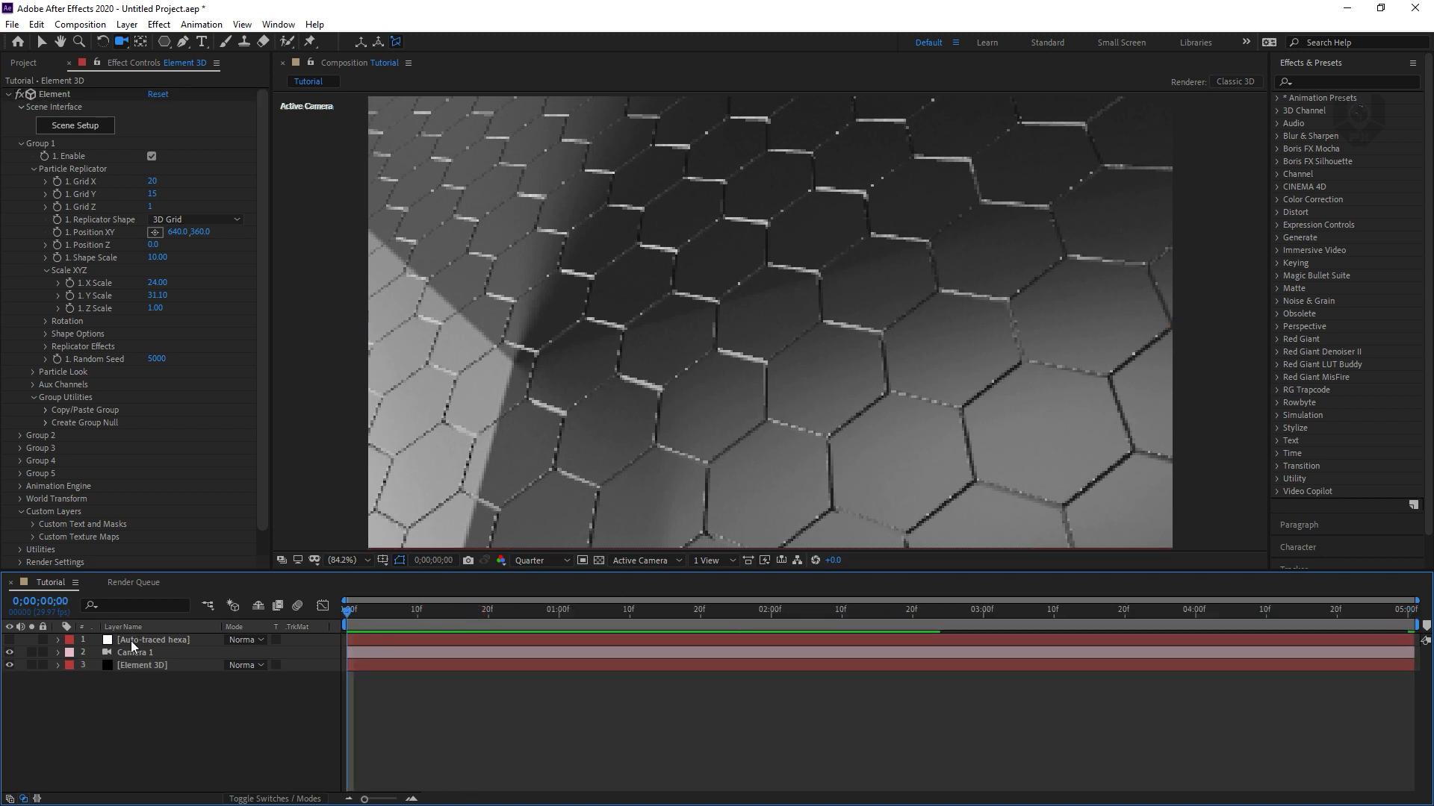
# Enable Multi-Object in the Particle Look settings of the Element 3D layer's Group 1
pyautogui.click(146, 665)
pyautogui.click(21, 144)
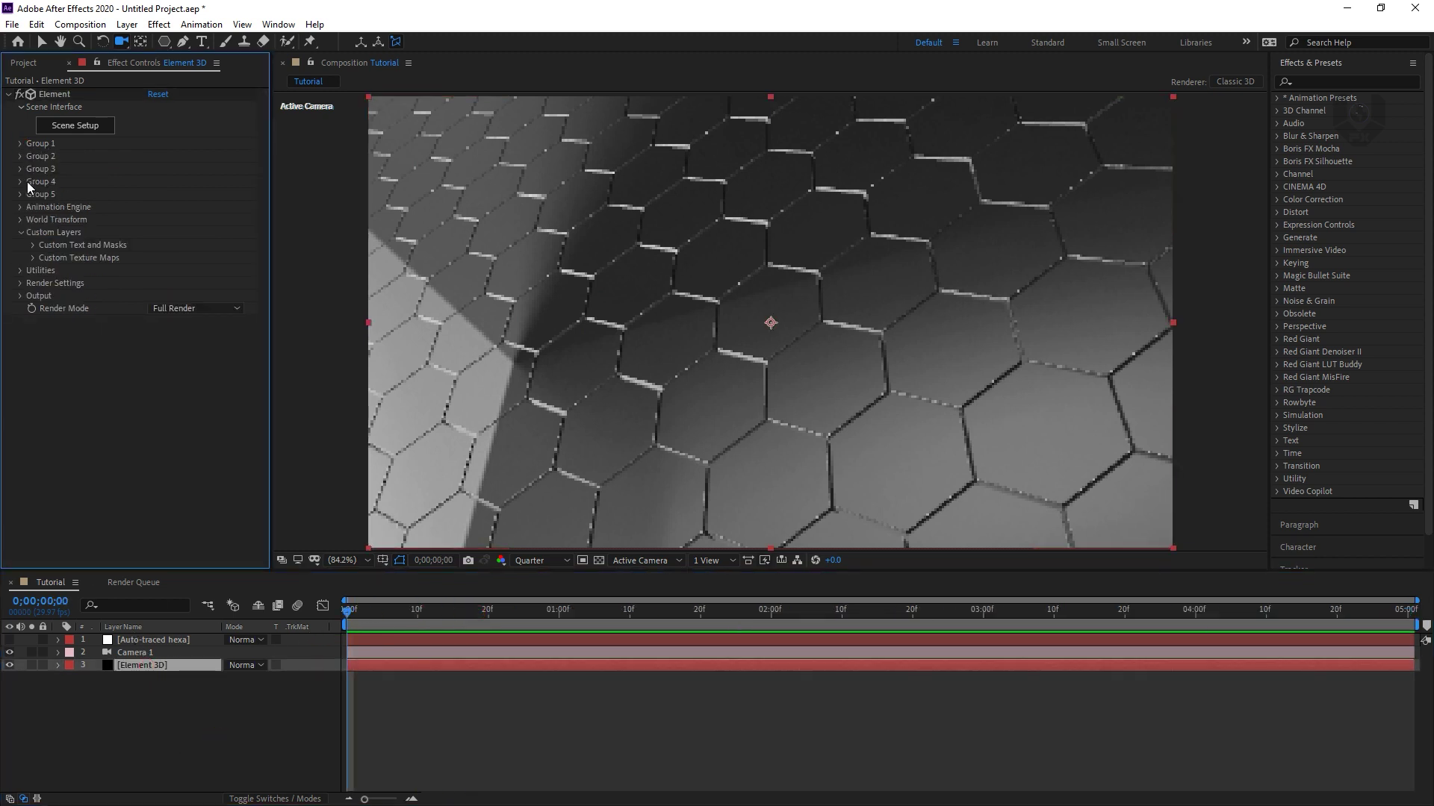
pyautogui.click(20, 144)
pyautogui.click(33, 171)
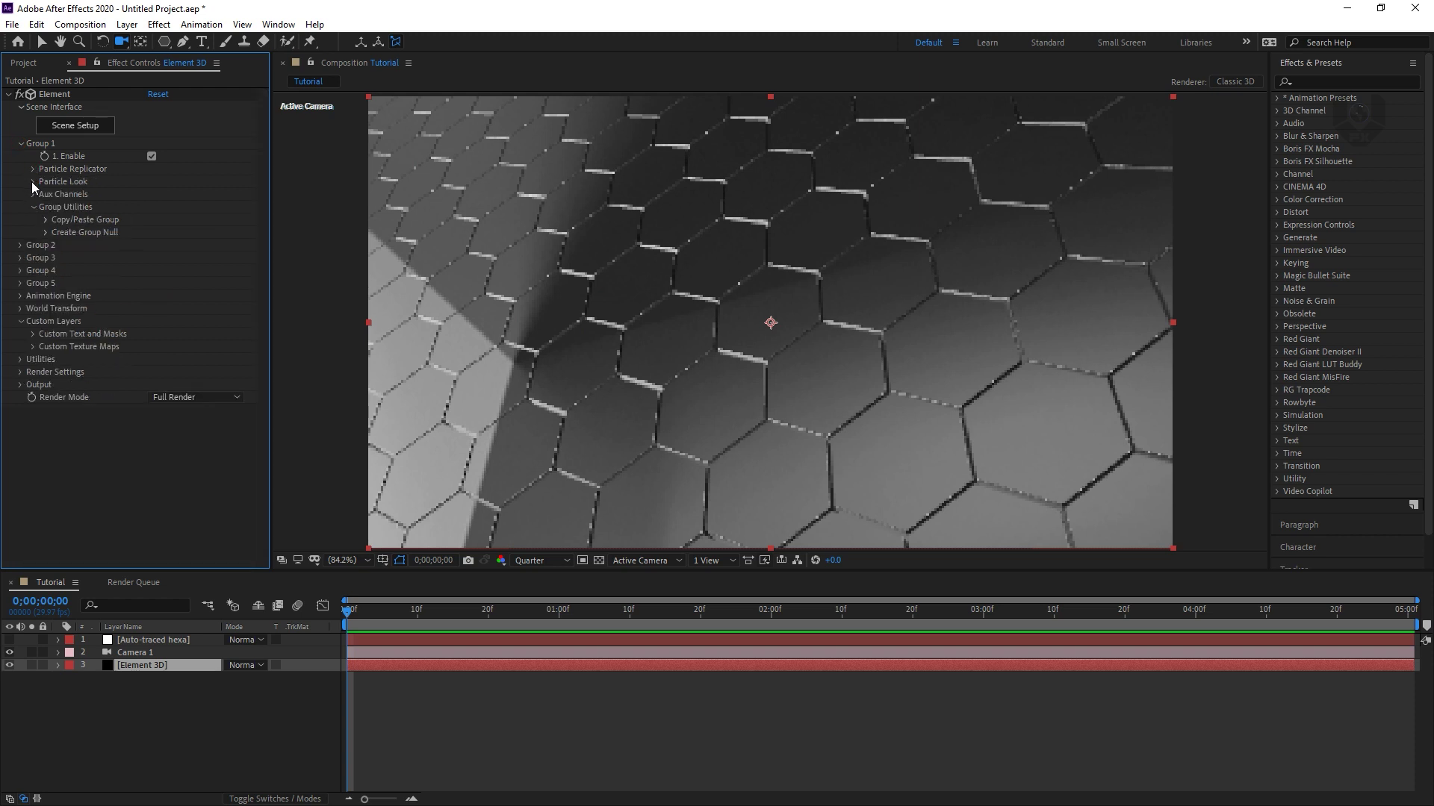
pyautogui.click(33, 183)
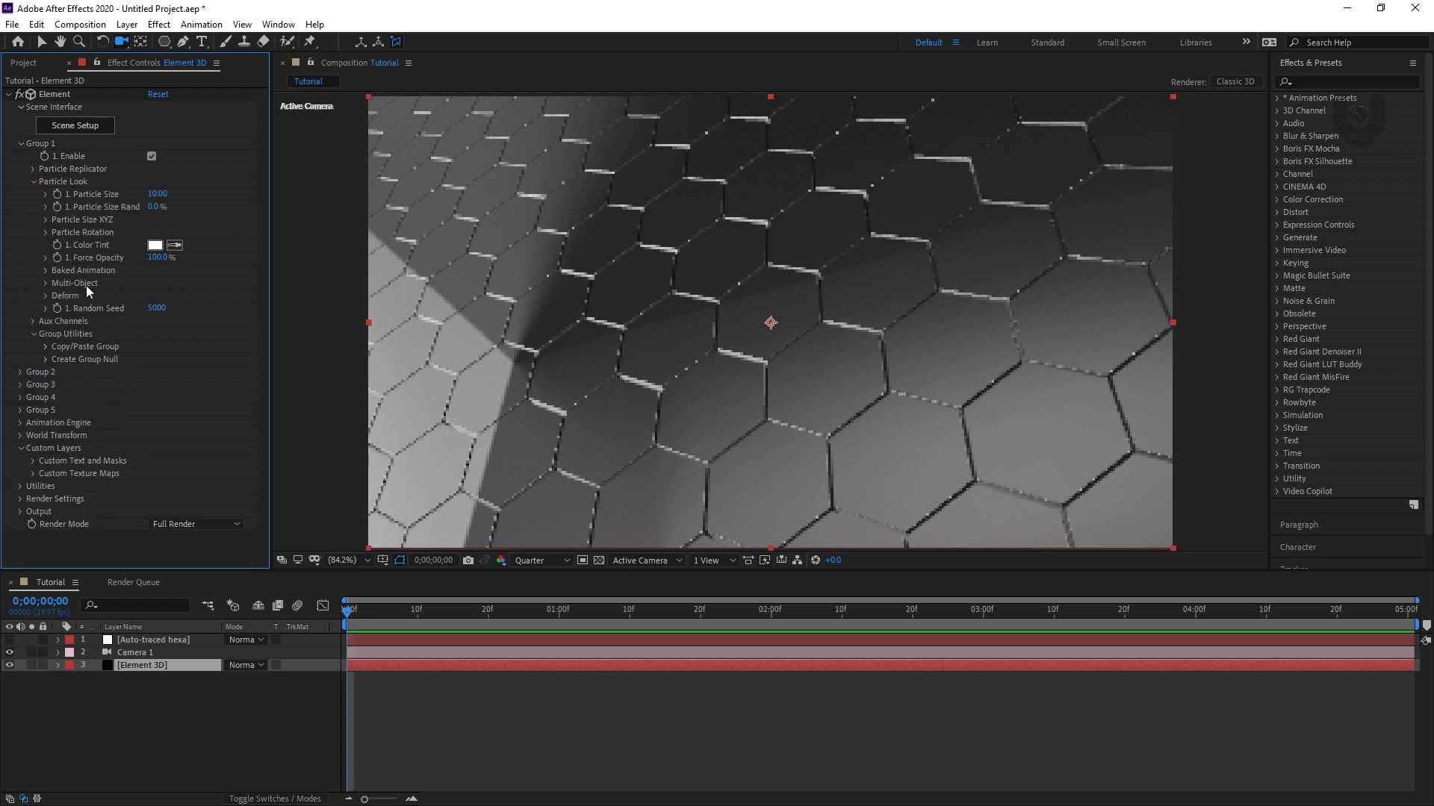
pyautogui.click(47, 283)
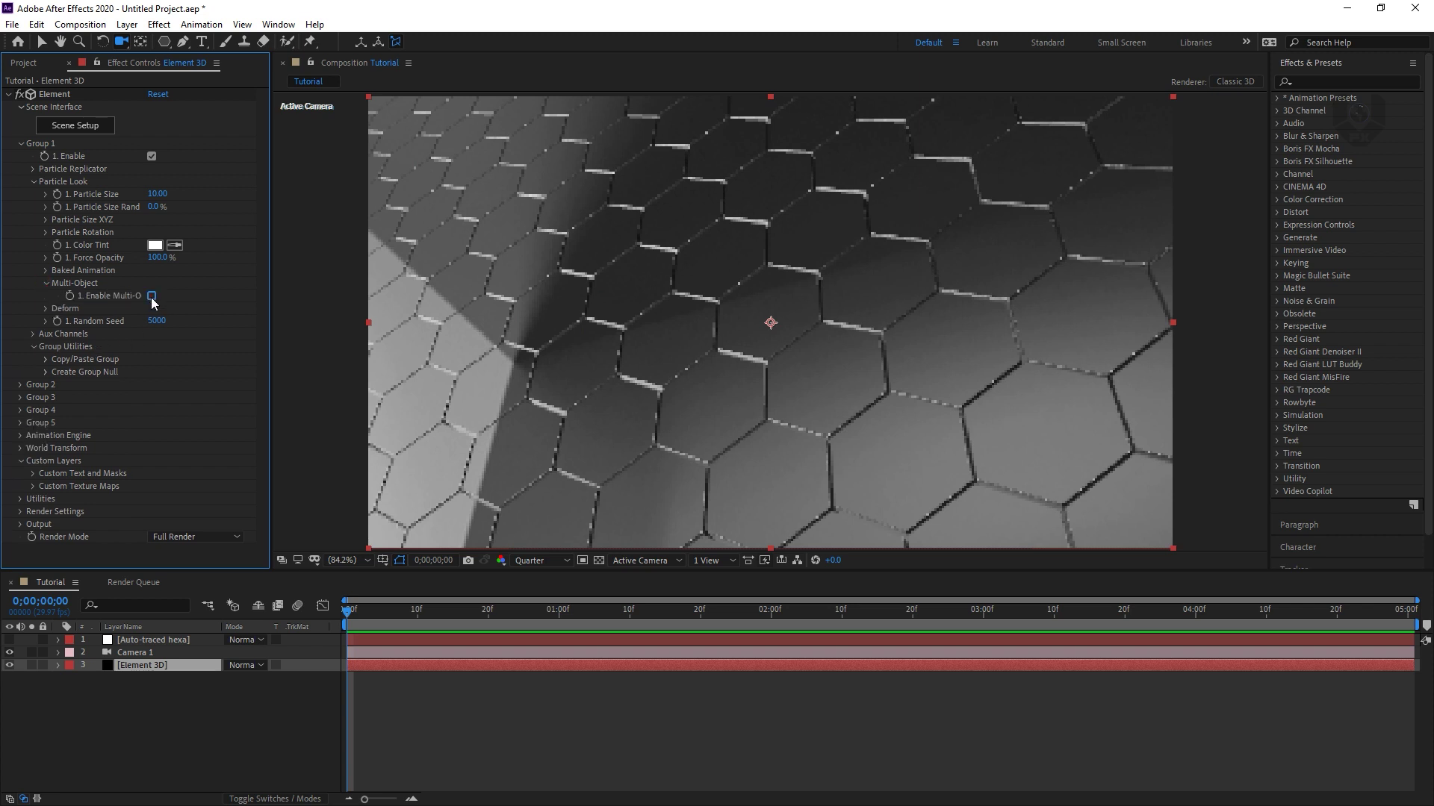
pyautogui.scroll(-2, 145, 313)
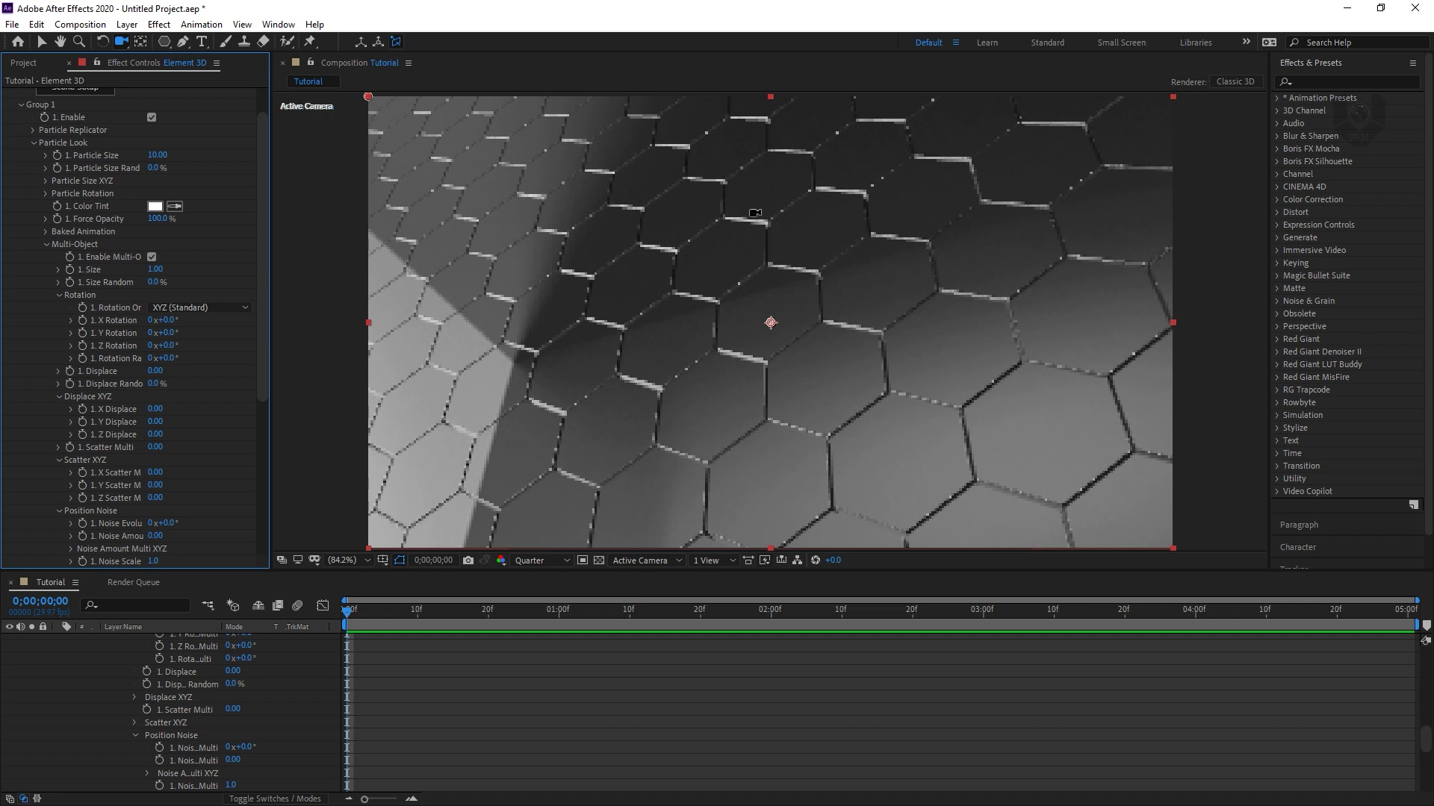
# Expand the Noise Amount Multi XYZ values under Group 1's Position Noise settings
pyautogui.click(41, 43)
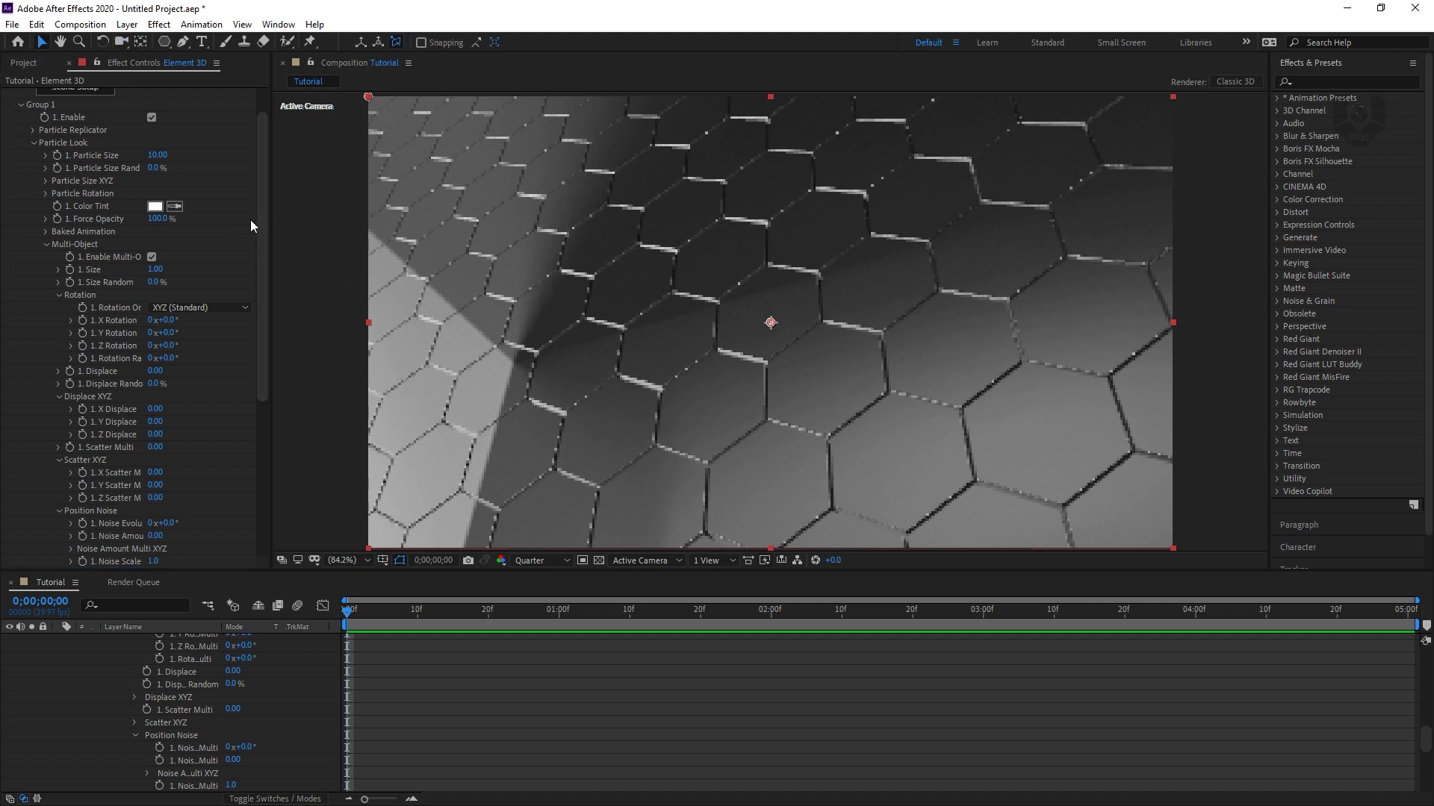
pyautogui.moveTo(265, 219); pyautogui.dragTo(263, 320)
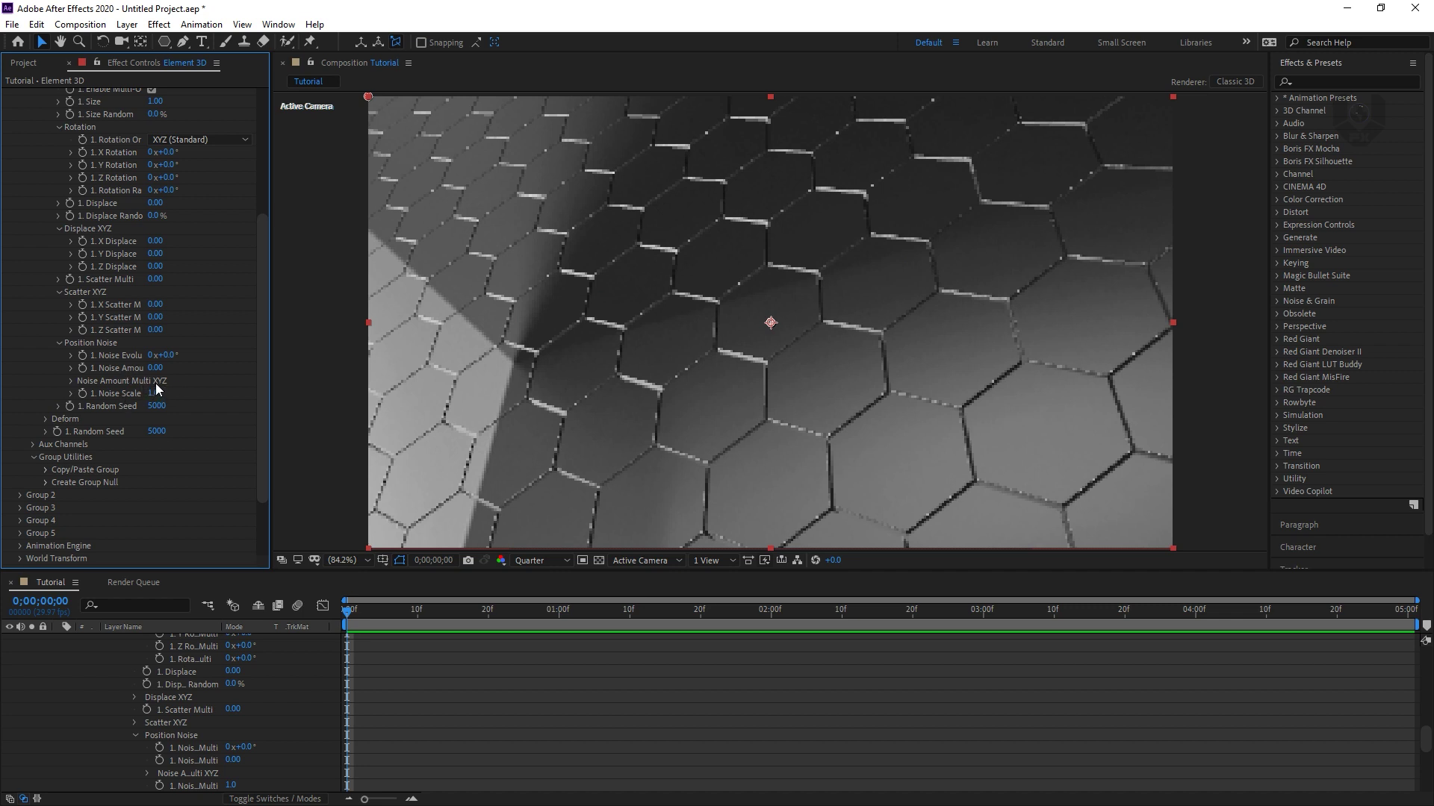
pyautogui.click(72, 381)
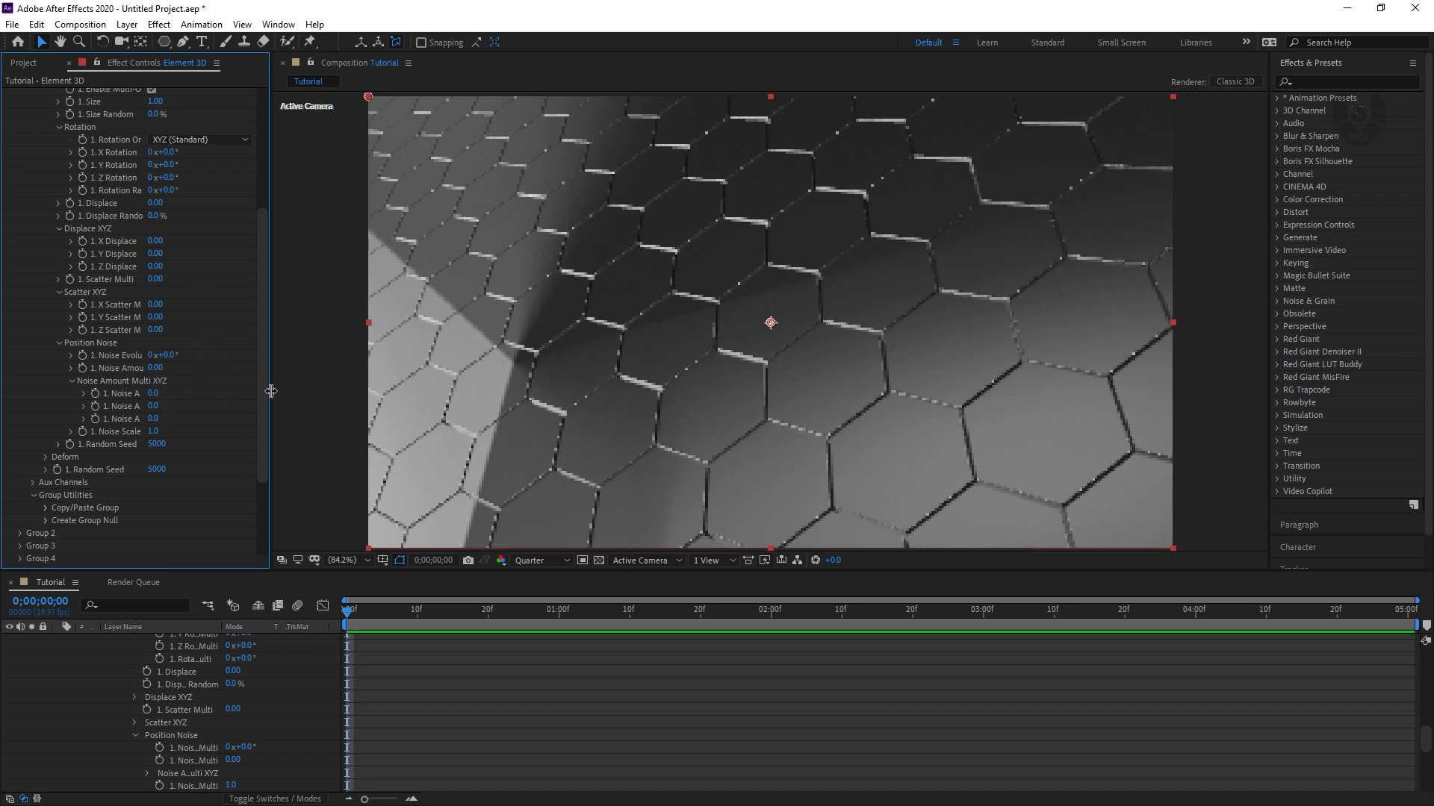
pyautogui.moveTo(285, 389); pyautogui.dragTo(328, 390)
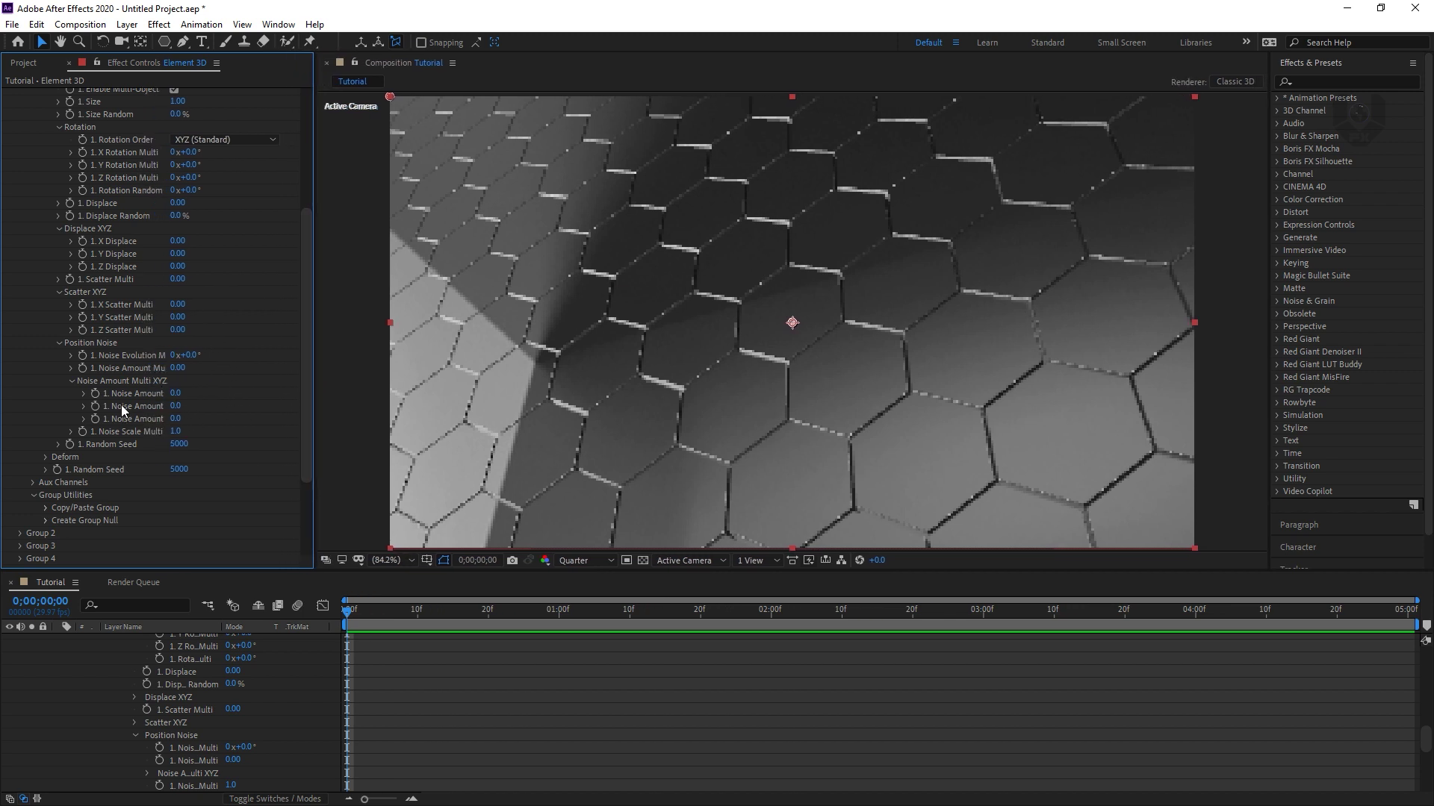
pyautogui.moveTo(314, 374); pyautogui.dragTo(270, 383)
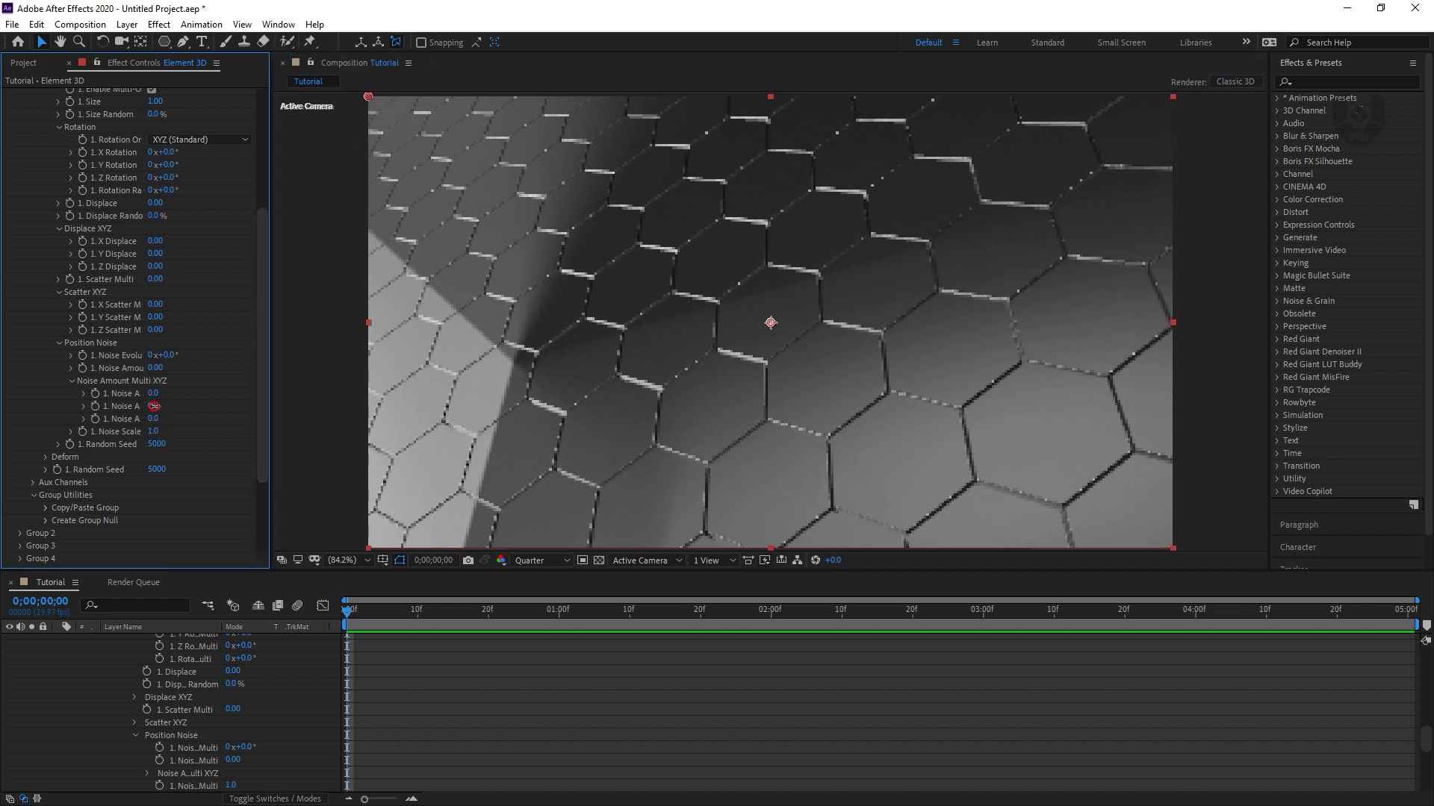
# Try out a Y Noise Amount, undo it, and set the Z Noise Amount to 0.3
pyautogui.moveTo(154, 406)
pyautogui.mouseDown()
pyautogui.moveTo(173, 393)
pyautogui.moveTo(142, 400)
pyautogui.moveTo(178, 406)
pyautogui.mouseUp()
pyautogui.hotkey('ctrl', 'z')
pyautogui.moveTo(161, 419)
pyautogui.mouseDown()
pyautogui.moveTo(139, 421)
pyautogui.moveTo(156, 419)
pyautogui.mouseUp()
pyautogui.click(155, 418)
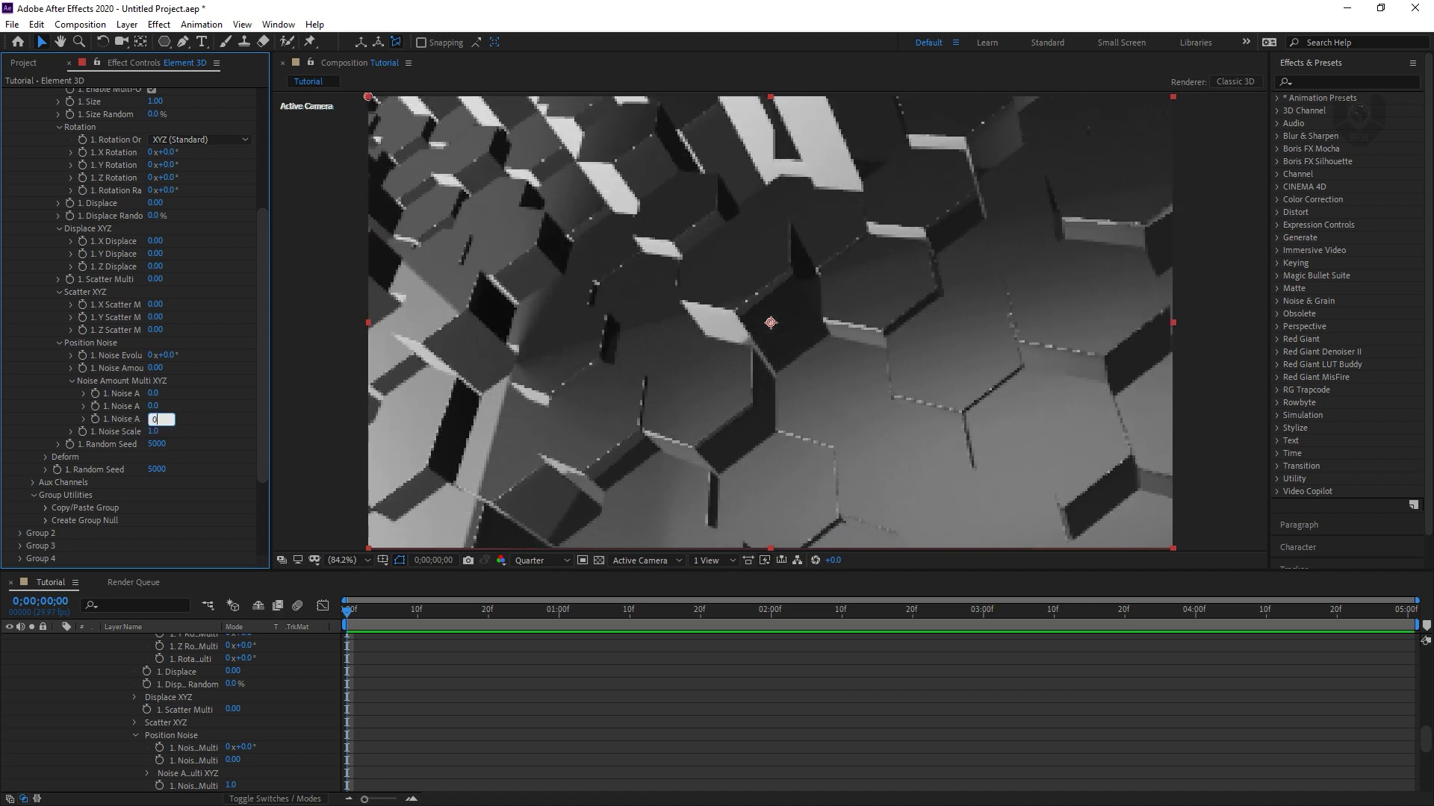
pyautogui.press('Return')
# Orbit the camera to a steeper tilt over the displaced hexagonal columns
pyautogui.rightClick(599, 303)
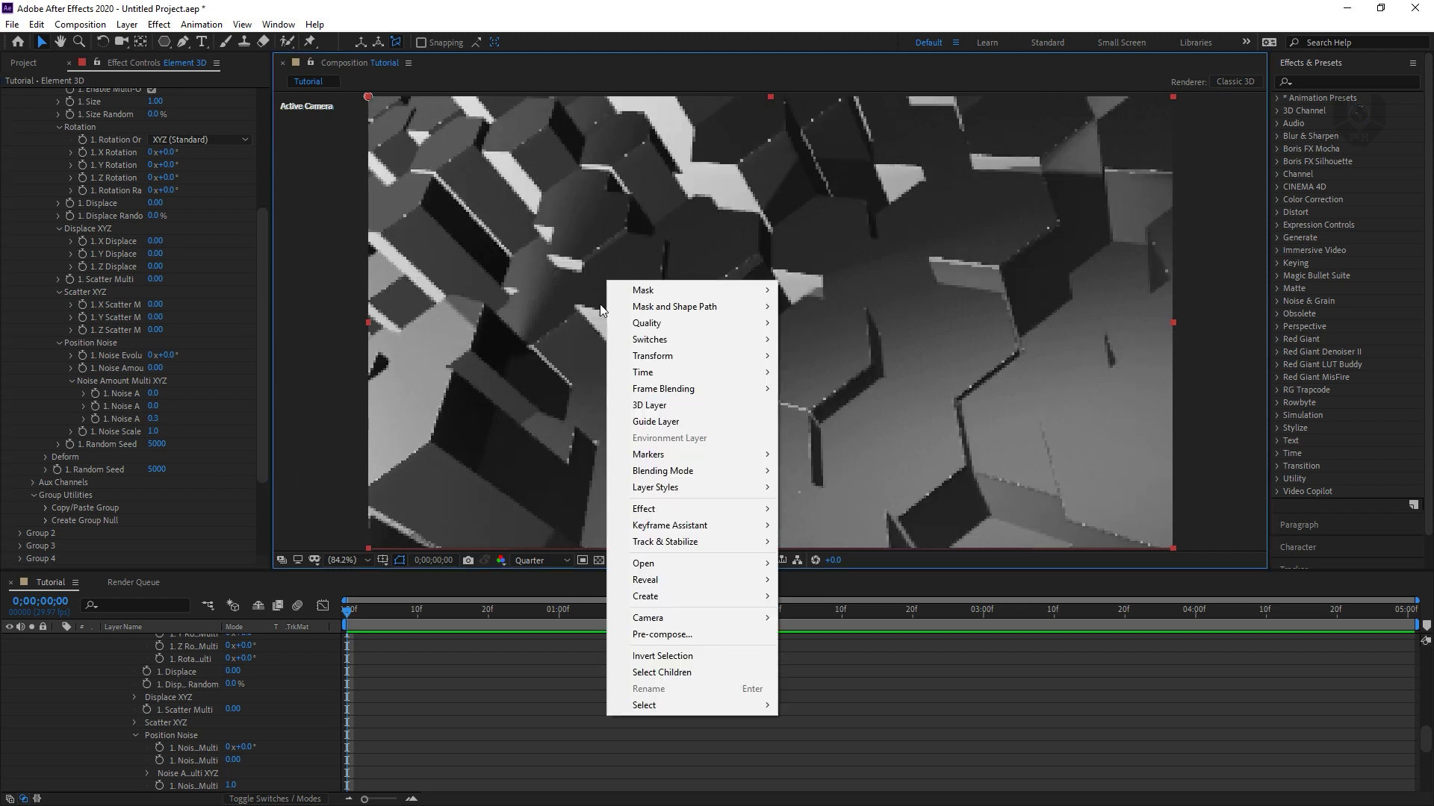
pyautogui.press('Escape')
pyautogui.click(120, 42)
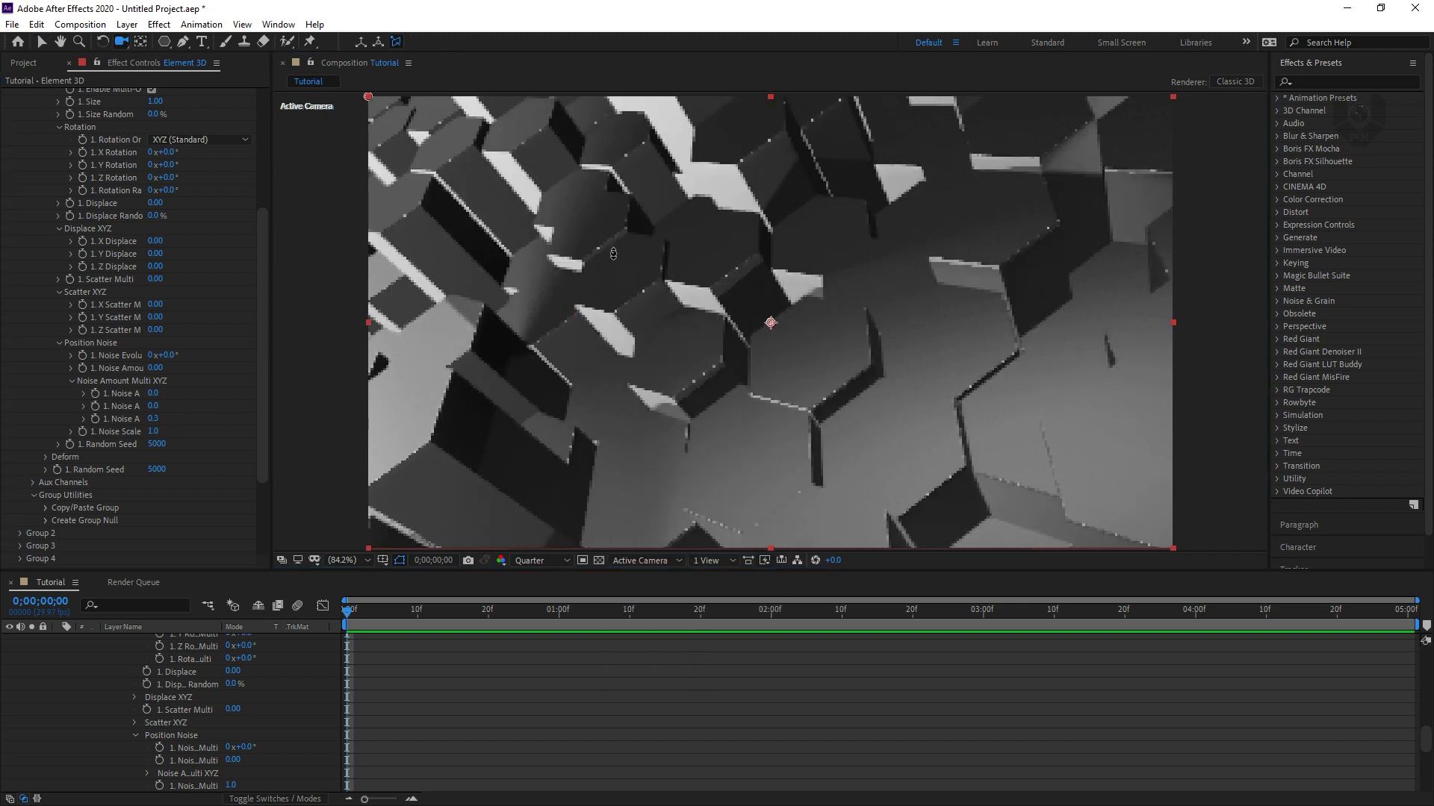
pyautogui.moveTo(613, 254); pyautogui.dragTo(613, 344)
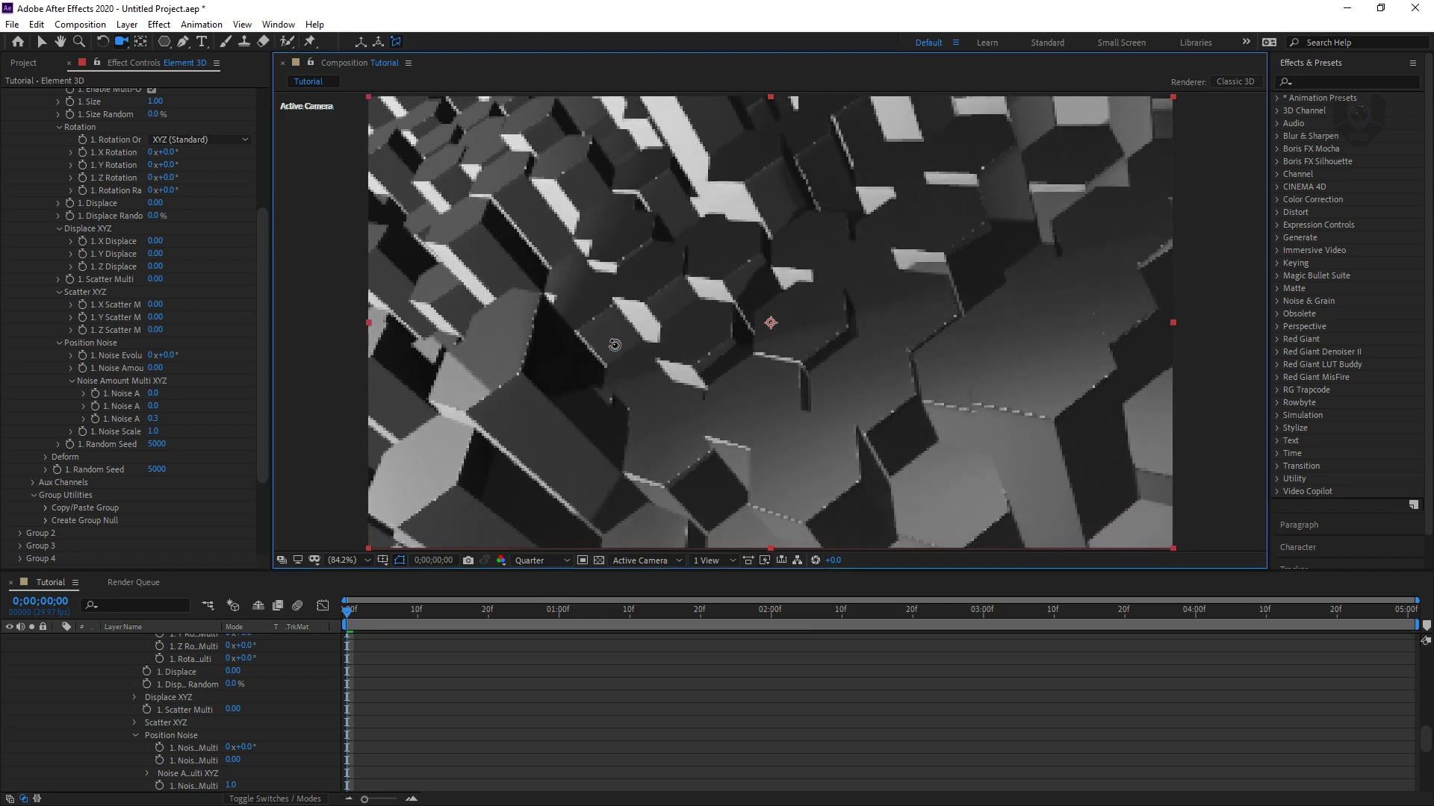
# Collapse the Element 3D layer's expanded properties in the timeline
pyautogui.moveTo(109, 670); pyautogui.dragTo(106, 776, button='middle')
pyautogui.moveTo(97, 648); pyautogui.dragTo(93, 710, button='middle')
pyautogui.click(59, 664)
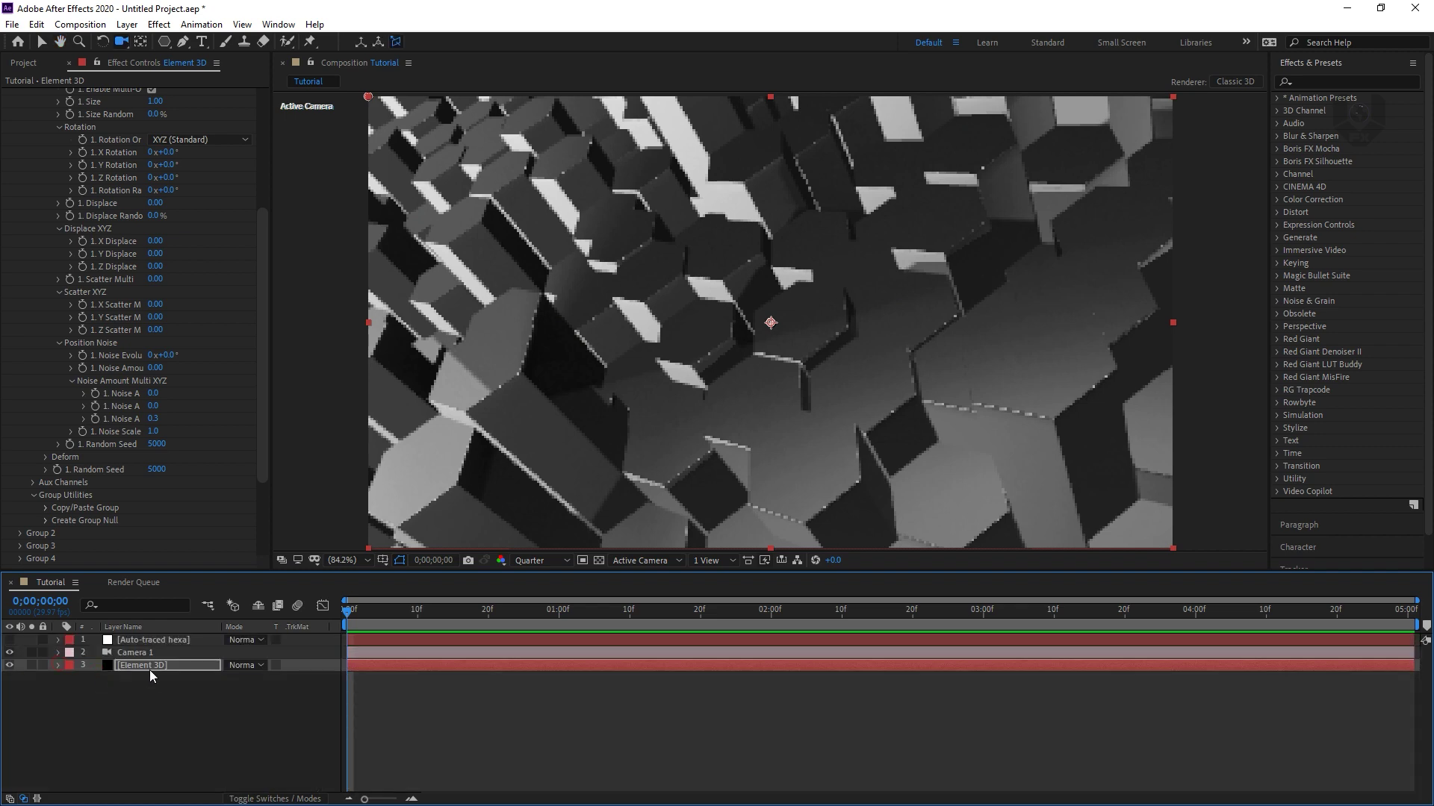
pyautogui.click(154, 707)
# Test the Noise Evolution and keyframe it from 0x+0.0° at the start to 1x+0.0° at 0;00;05;00
pyautogui.moveTo(168, 354); pyautogui.dragTo(205, 354)
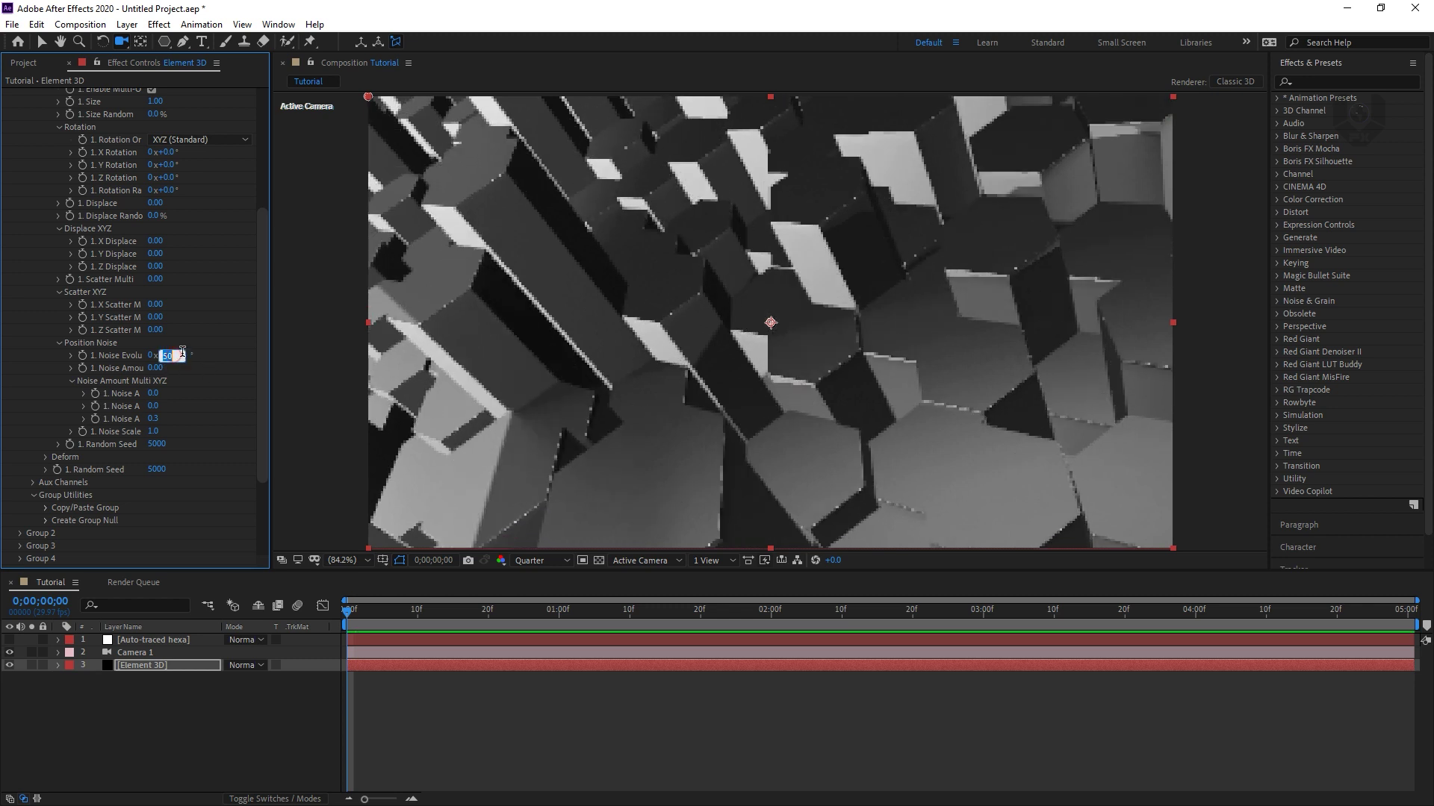
pyautogui.press('Return')
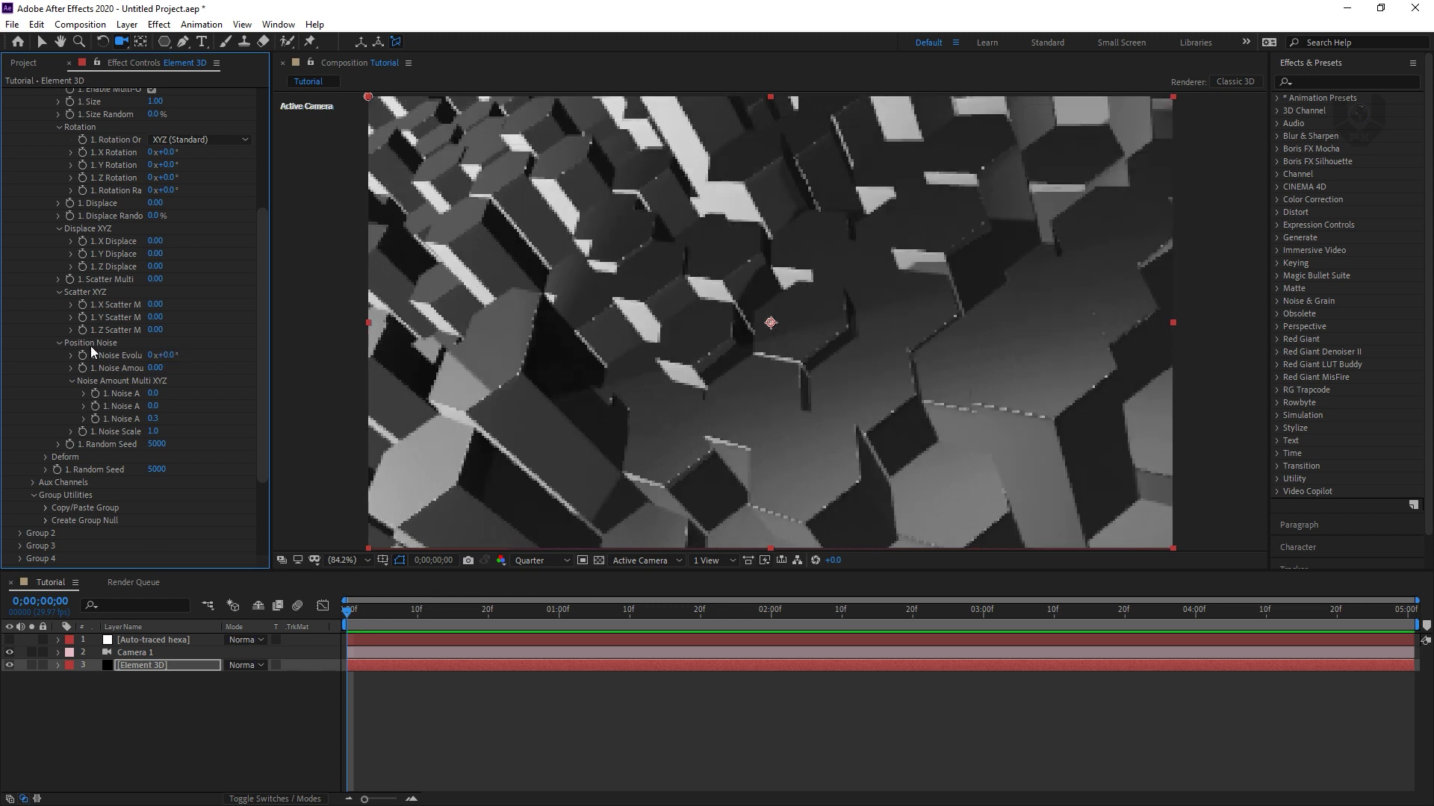
pyautogui.moveTo(362, 614); pyautogui.dragTo(1114, 583)
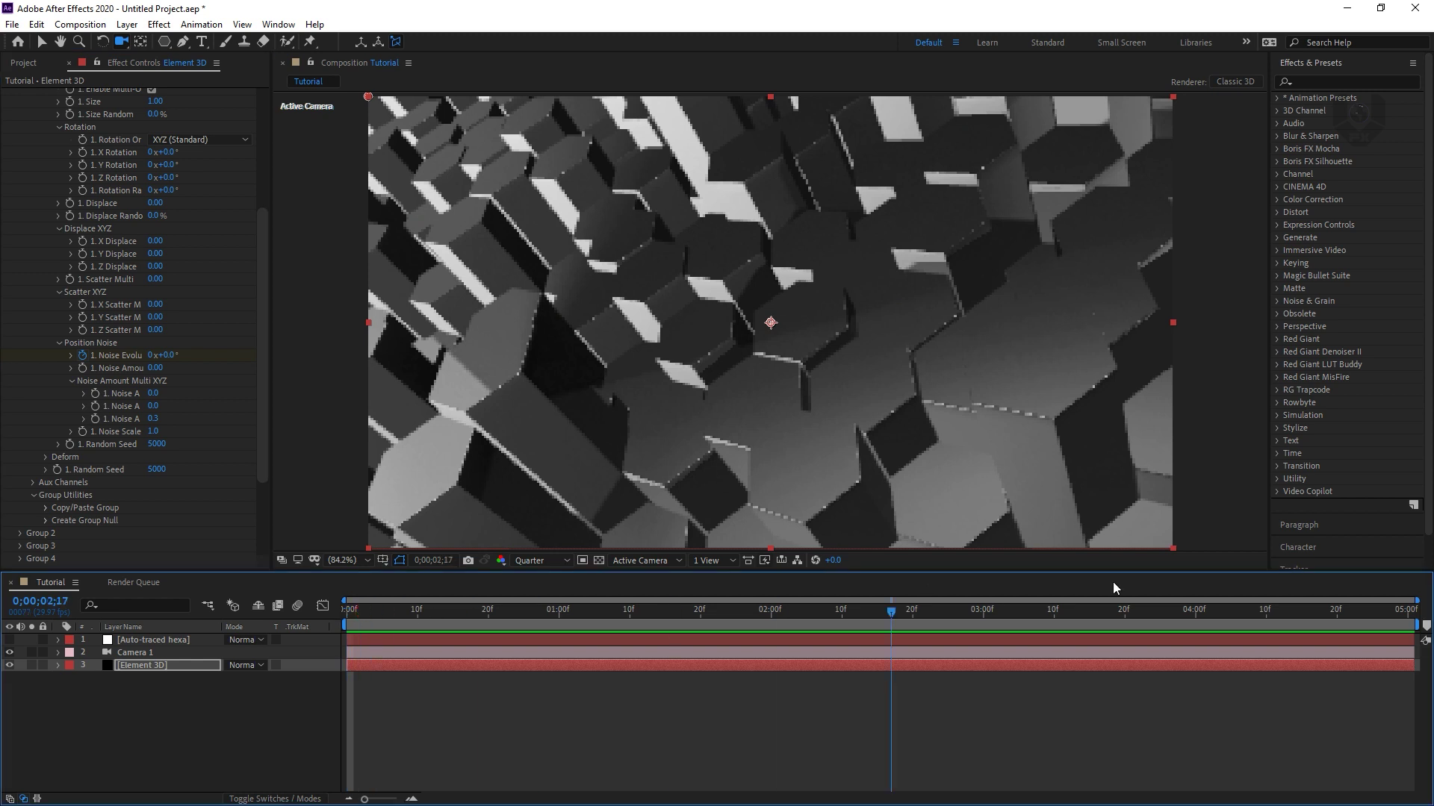
pyautogui.moveTo(1402, 584); pyautogui.dragTo(1411, 585)
pyautogui.click(155, 356)
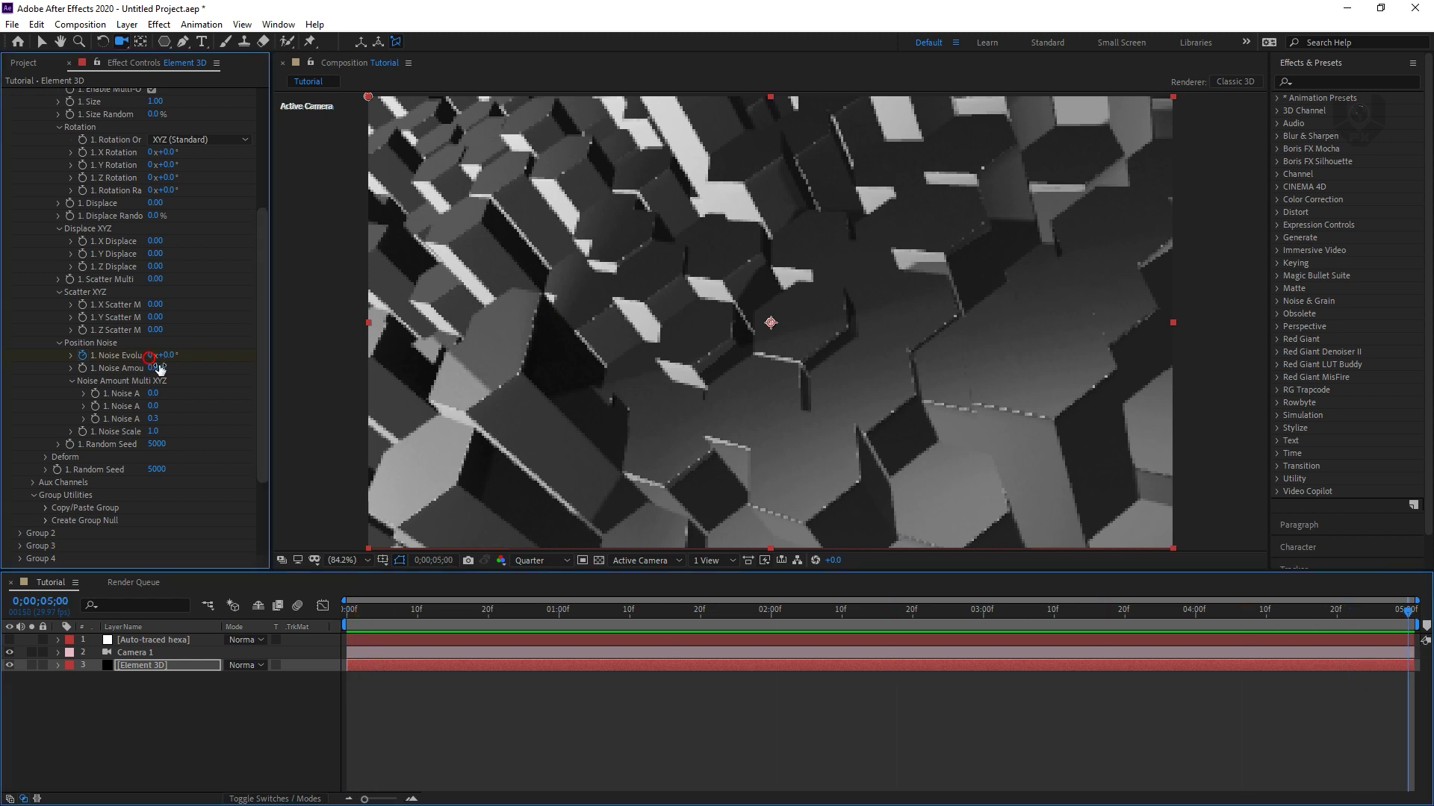
pyautogui.write('1')
pyautogui.press('Return')
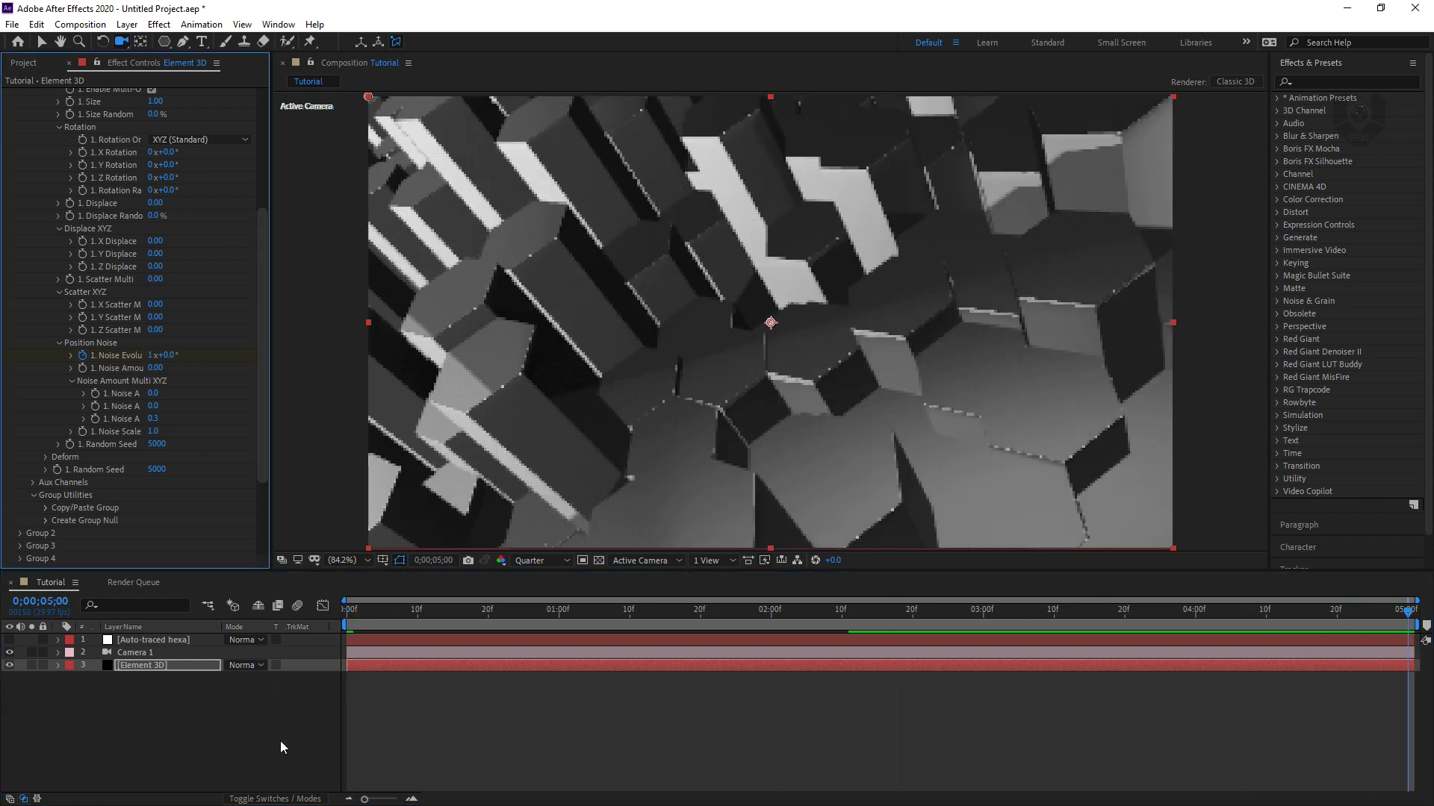
# Preview the column noise animation from the first frame
pyautogui.click(280, 741)
pyautogui.click(360, 613)
pyautogui.moveTo(353, 612); pyautogui.dragTo(333, 616)
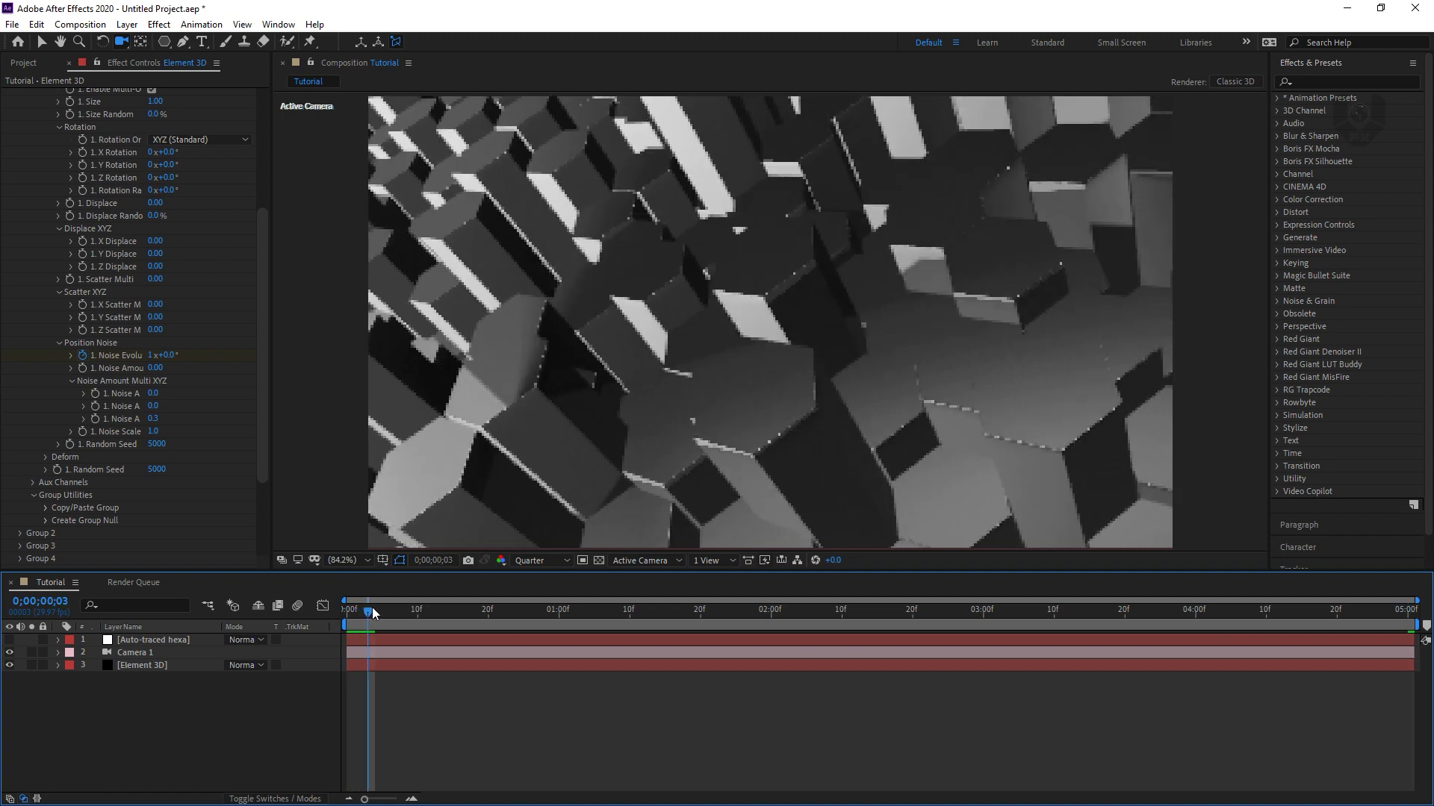
pyautogui.press('space')
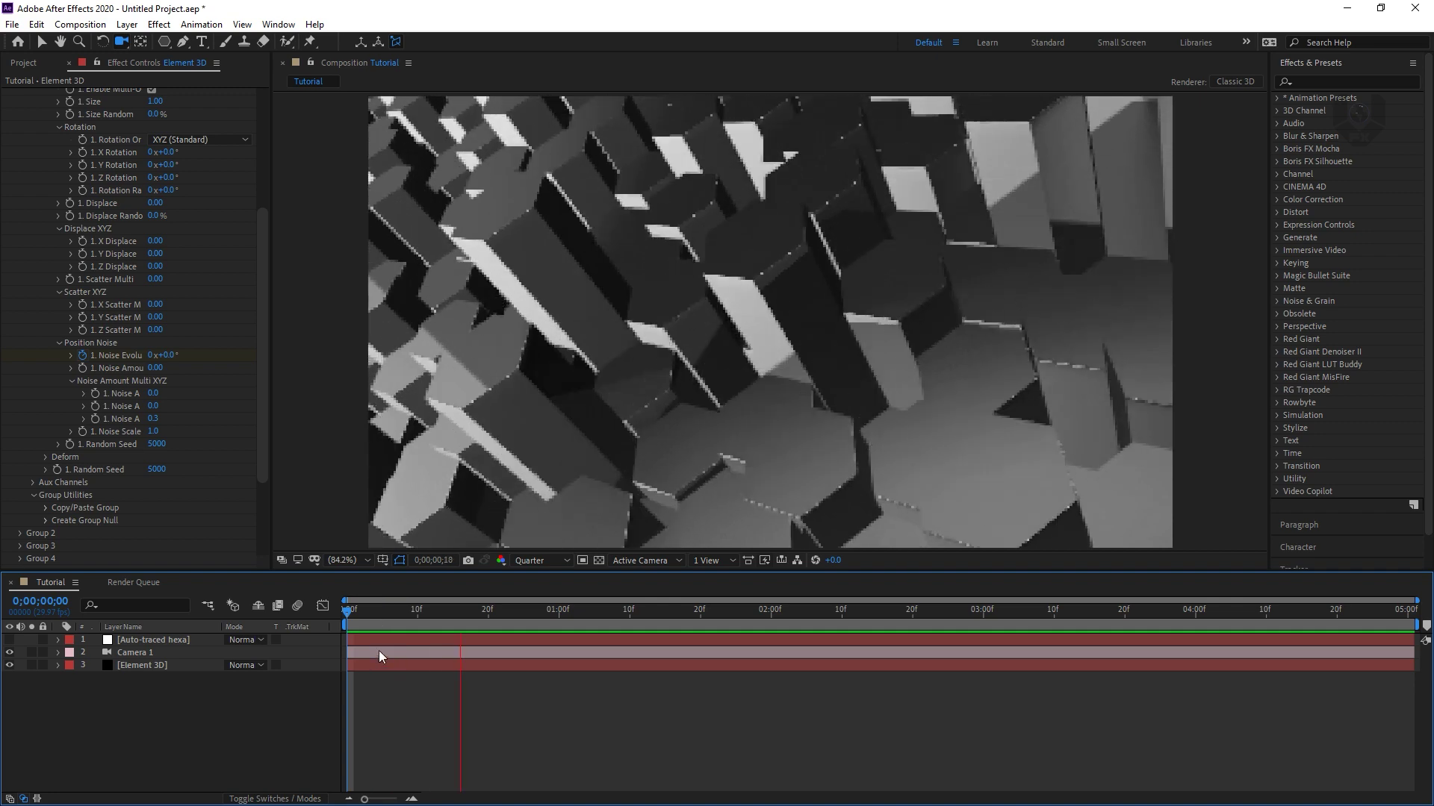
pyautogui.press('space')
# Set the Noise Evolution keyframe at 0;00;05;00 to 0x+98.0° and preview the animation from the first frame
pyautogui.moveTo(395, 613); pyautogui.dragTo(1413, 593)
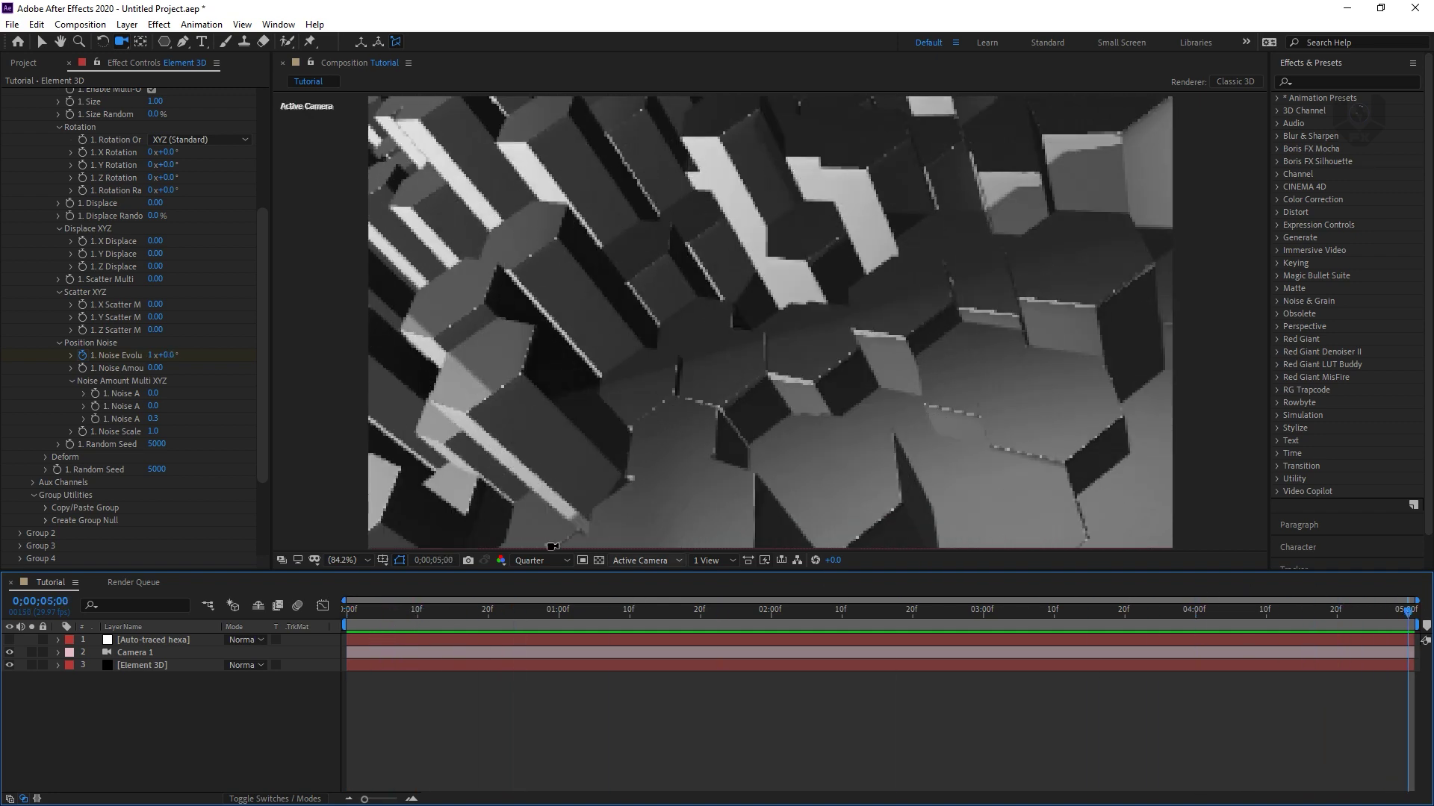
pyautogui.click(153, 359)
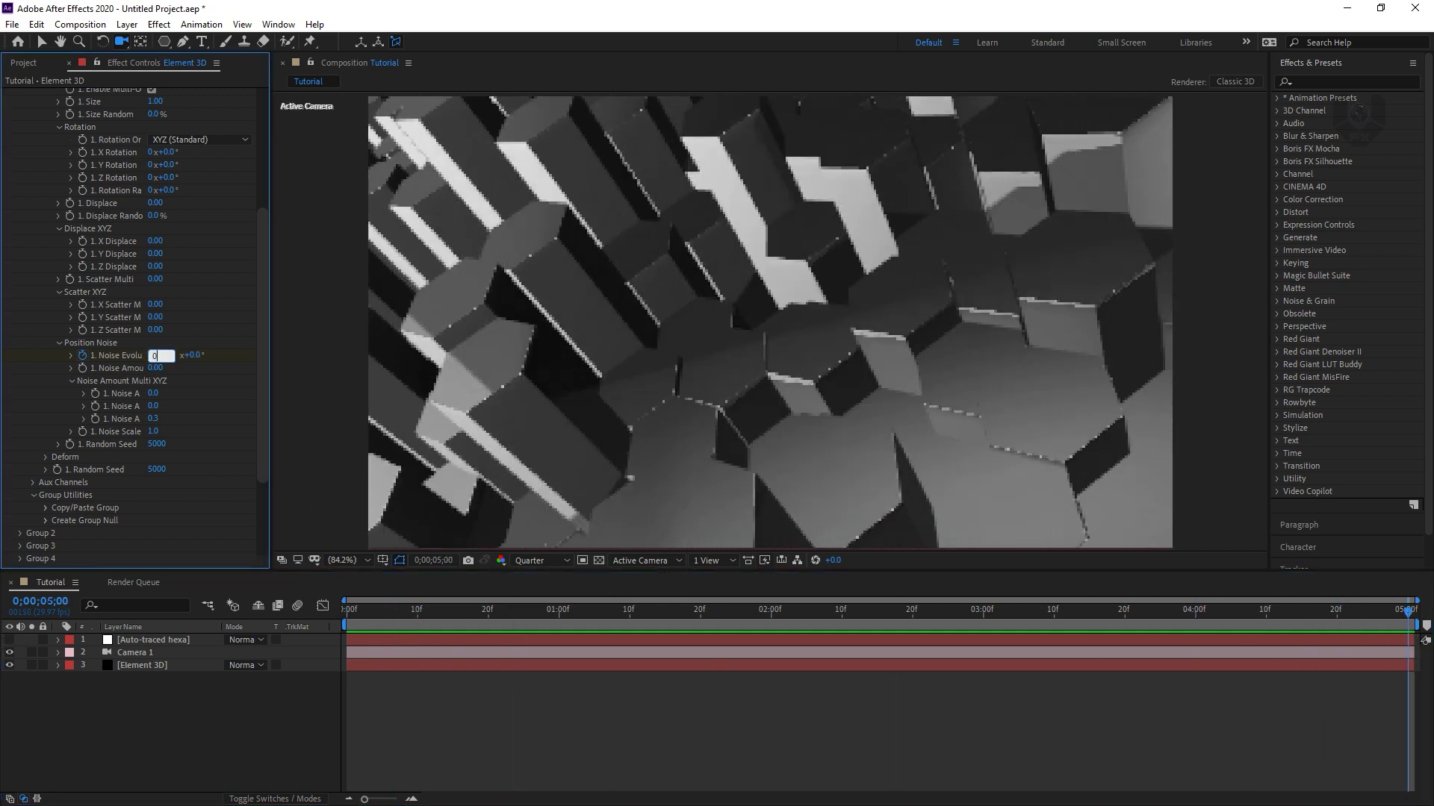
pyautogui.click(139, 374)
pyautogui.moveTo(169, 354); pyautogui.dragTo(236, 351)
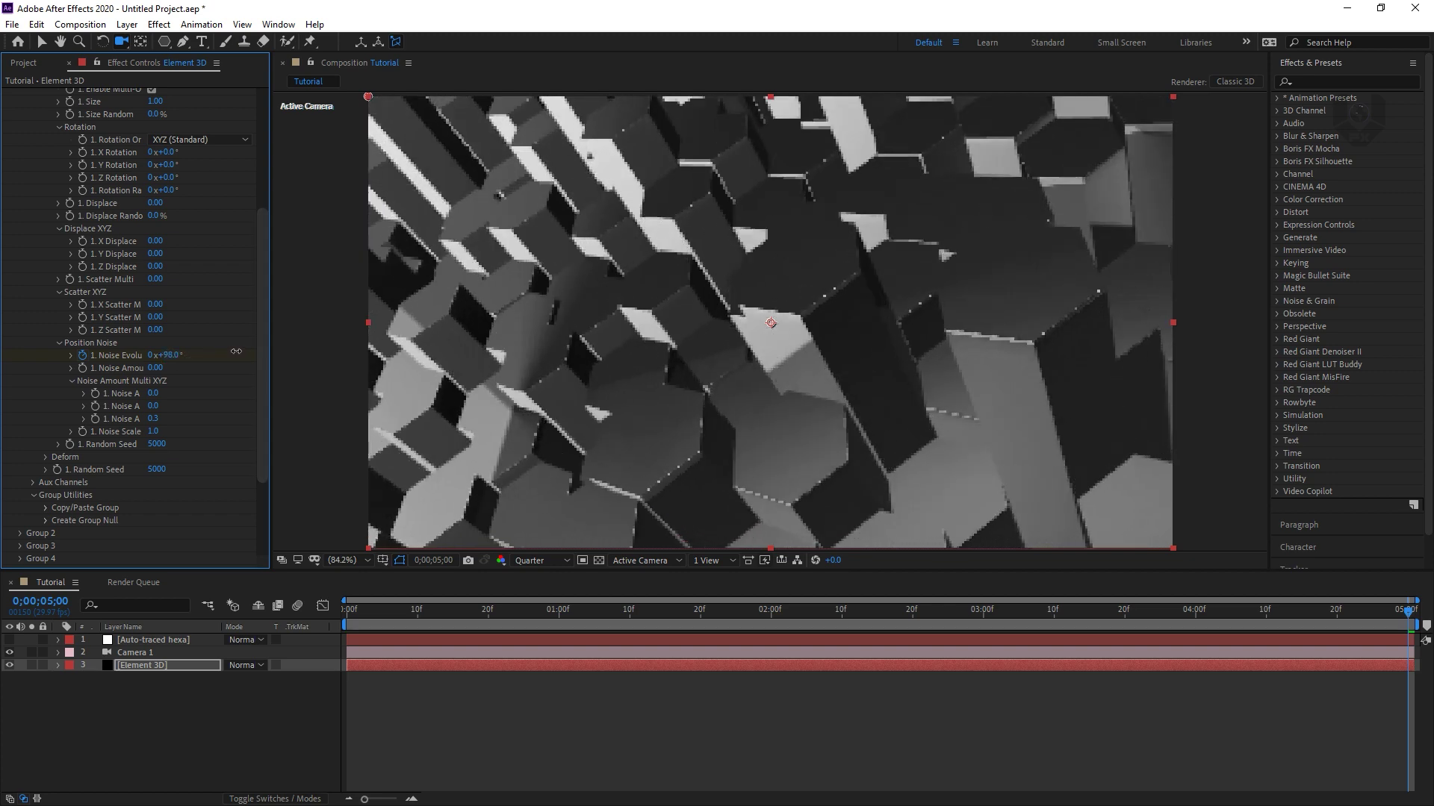
pyautogui.click(351, 623)
pyautogui.press('space')
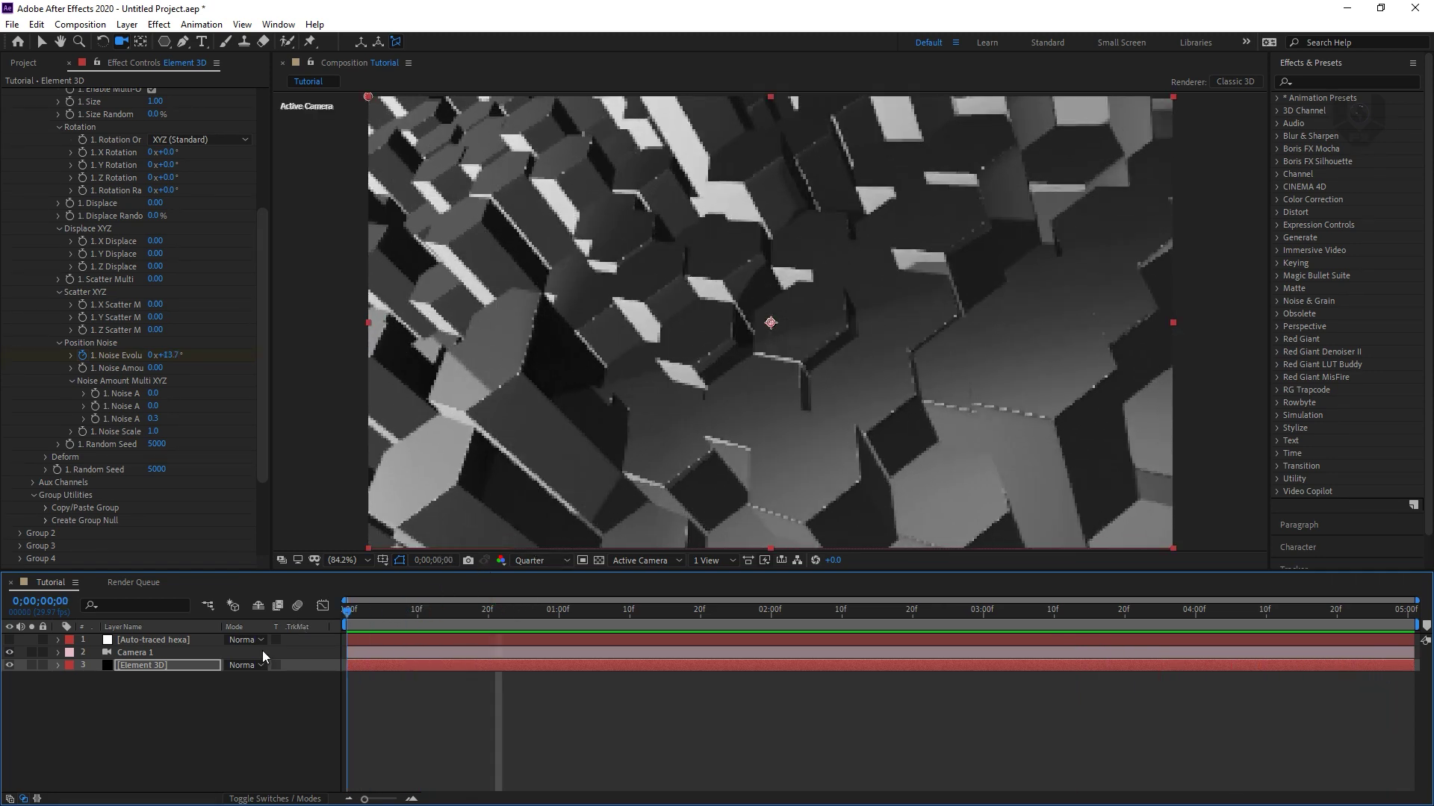
# Apply Easy Ease to both Noise Evolution keyframes and shift them outward, just beyond the composition's first and last frames
pyautogui.click(140, 663)
pyautogui.press('u')
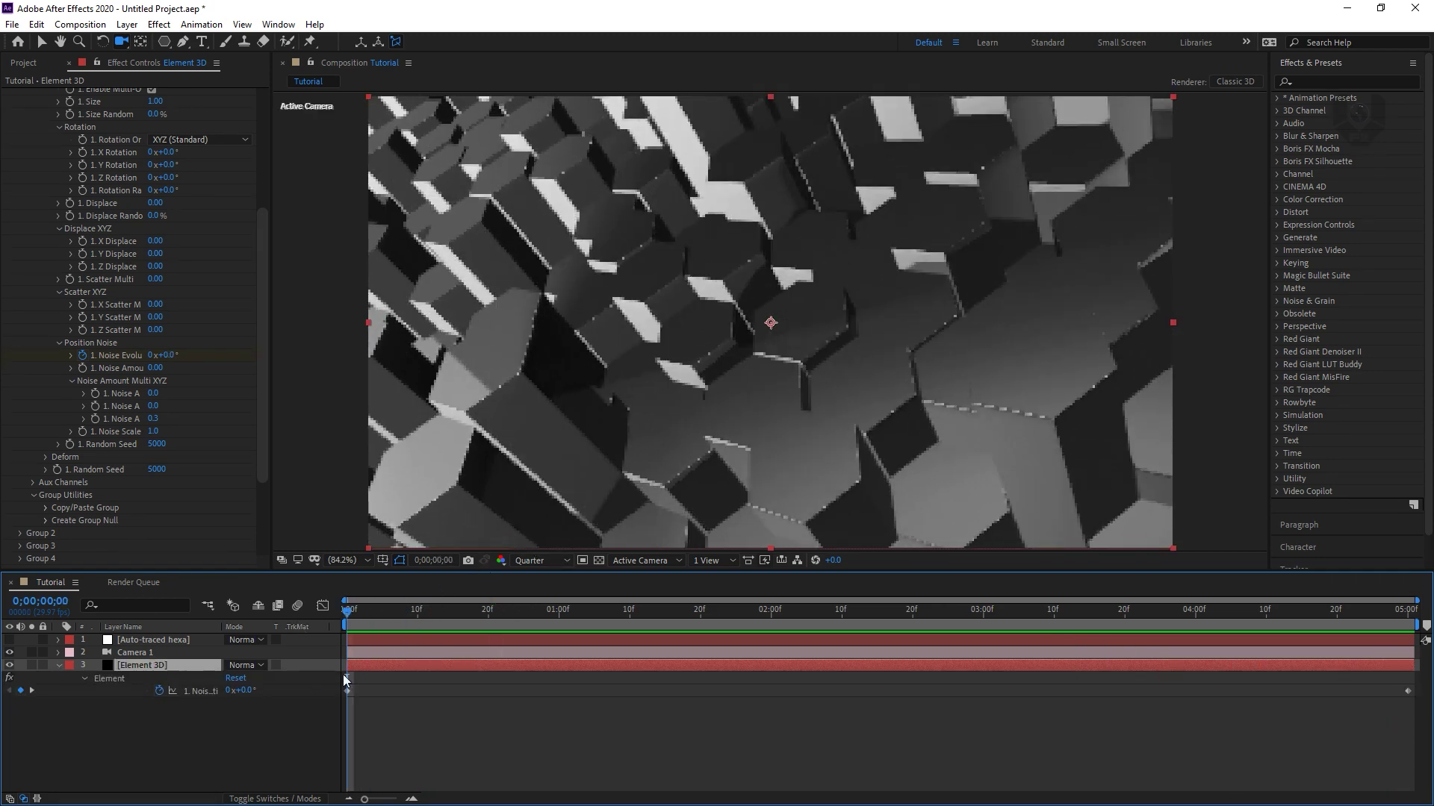
pyautogui.moveTo(330, 718); pyautogui.dragTo(1421, 679)
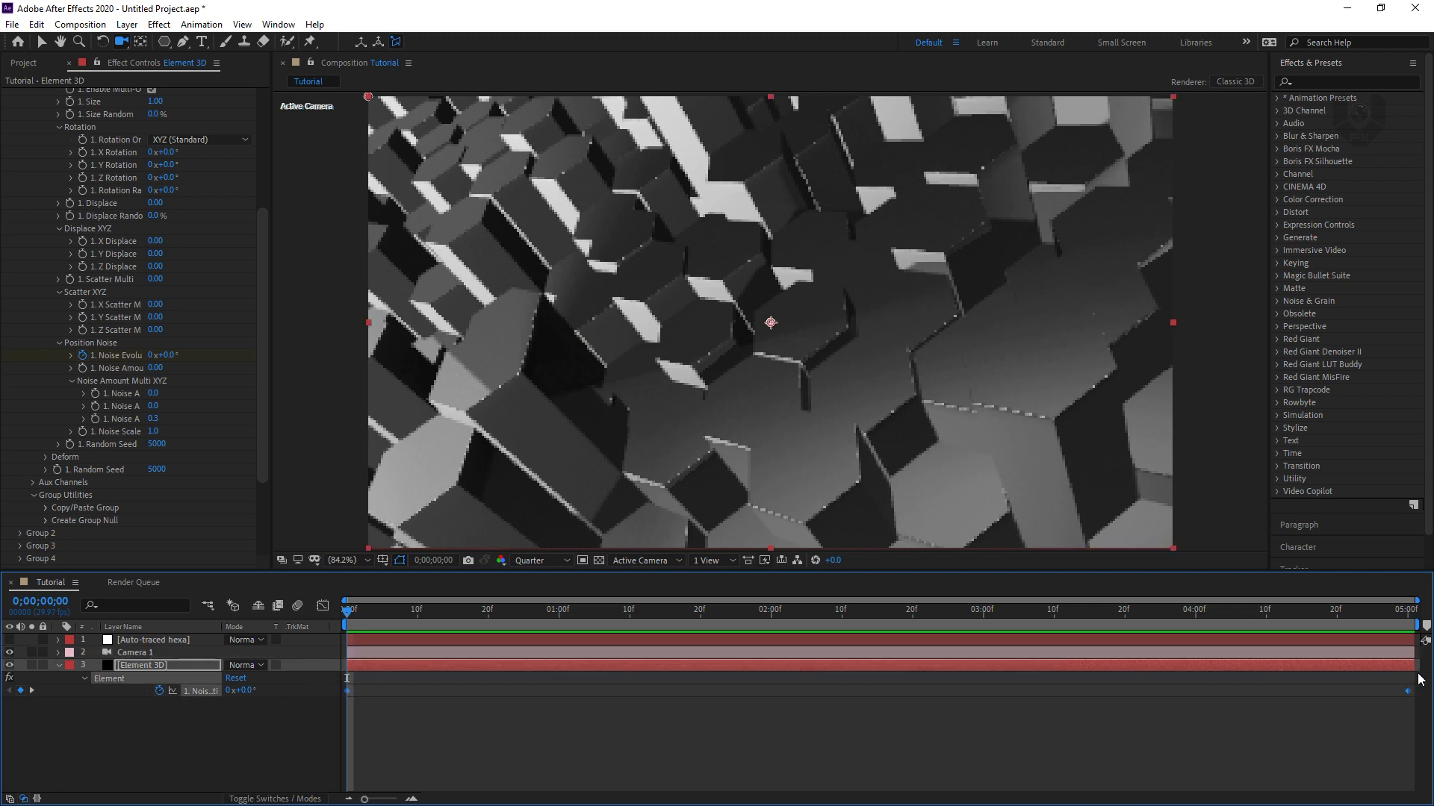
pyautogui.click(323, 720)
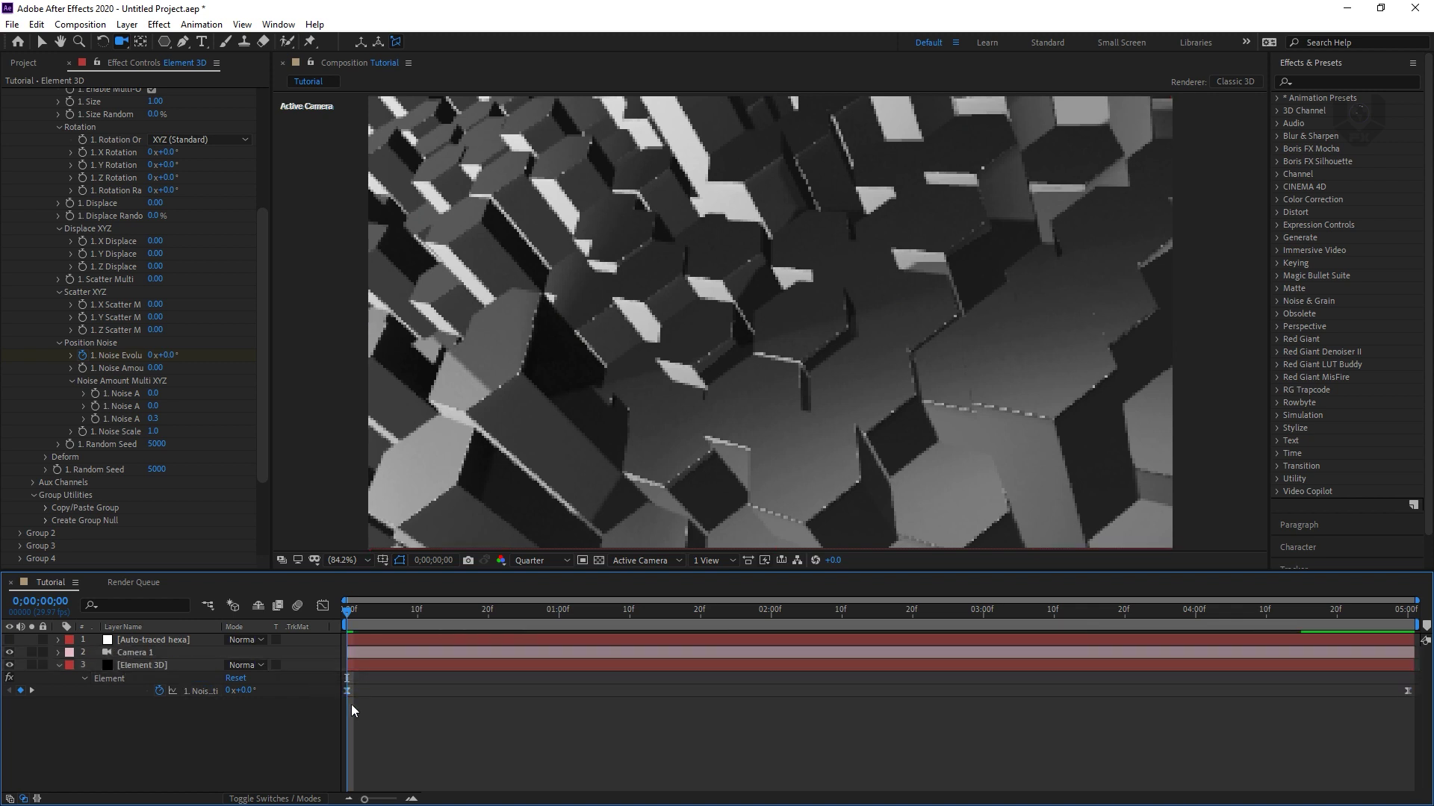
pyautogui.click(347, 691)
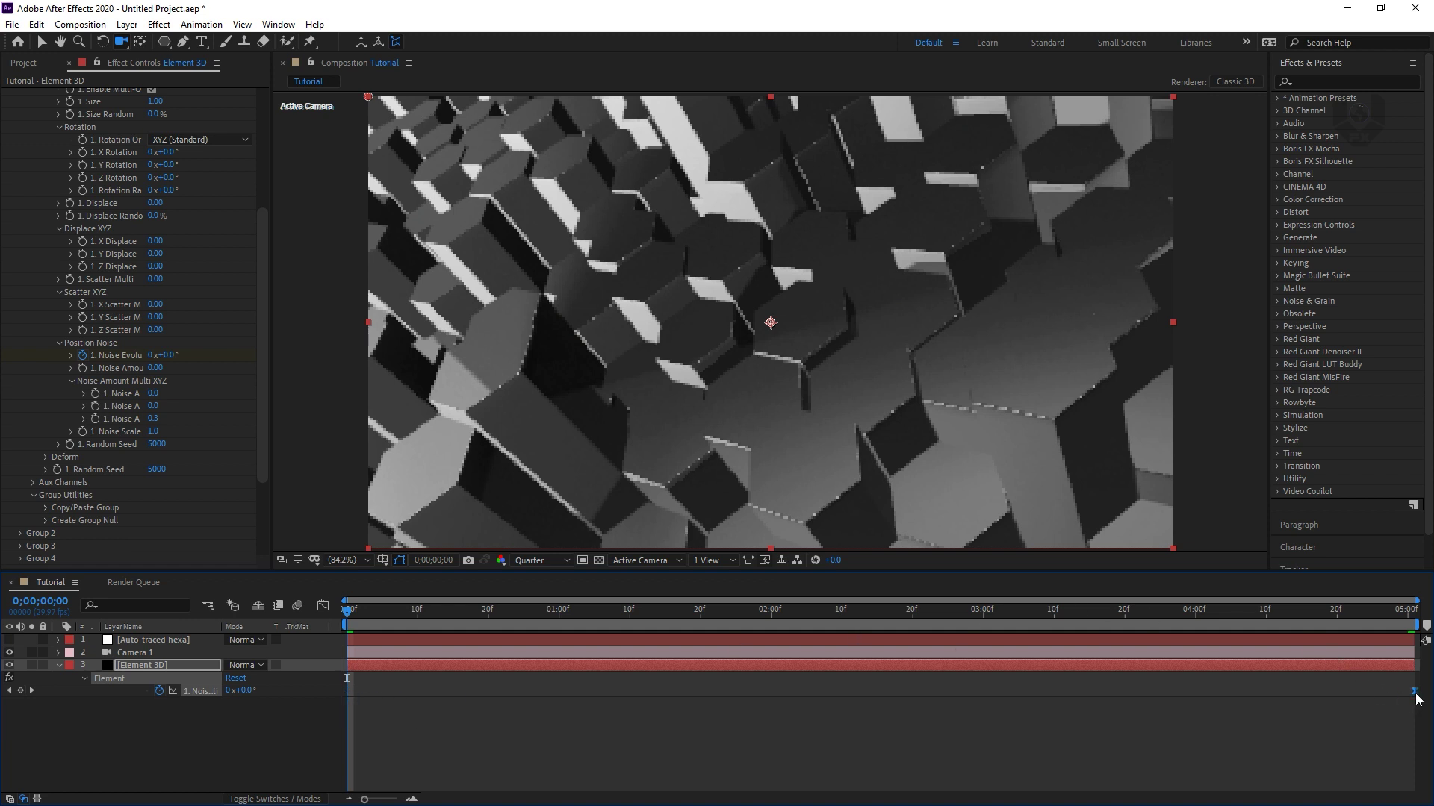
# Check the eased column motion up to the last frame and collapse the Element 3D layer's keyframe properties
pyautogui.click(1417, 618)
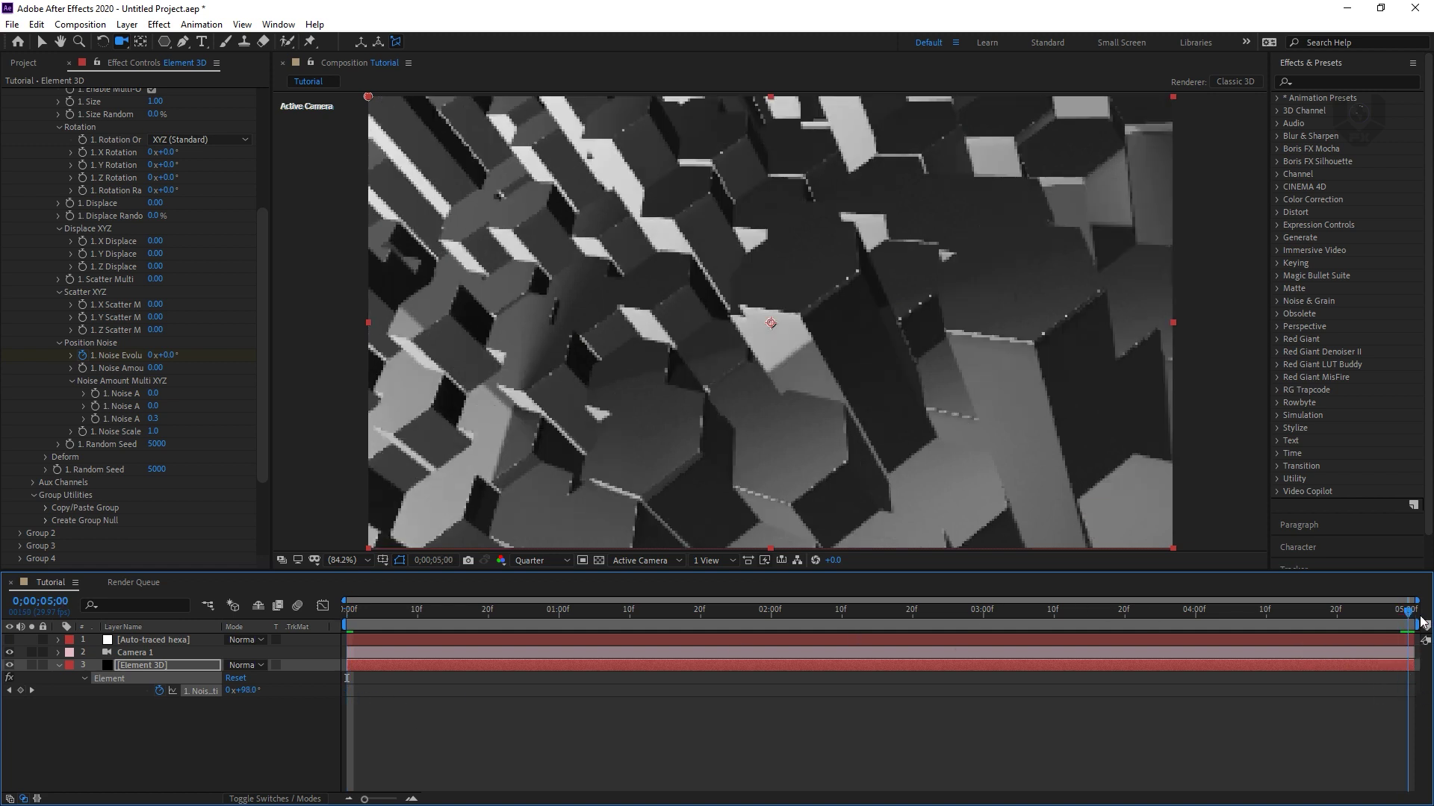
pyautogui.press('space')
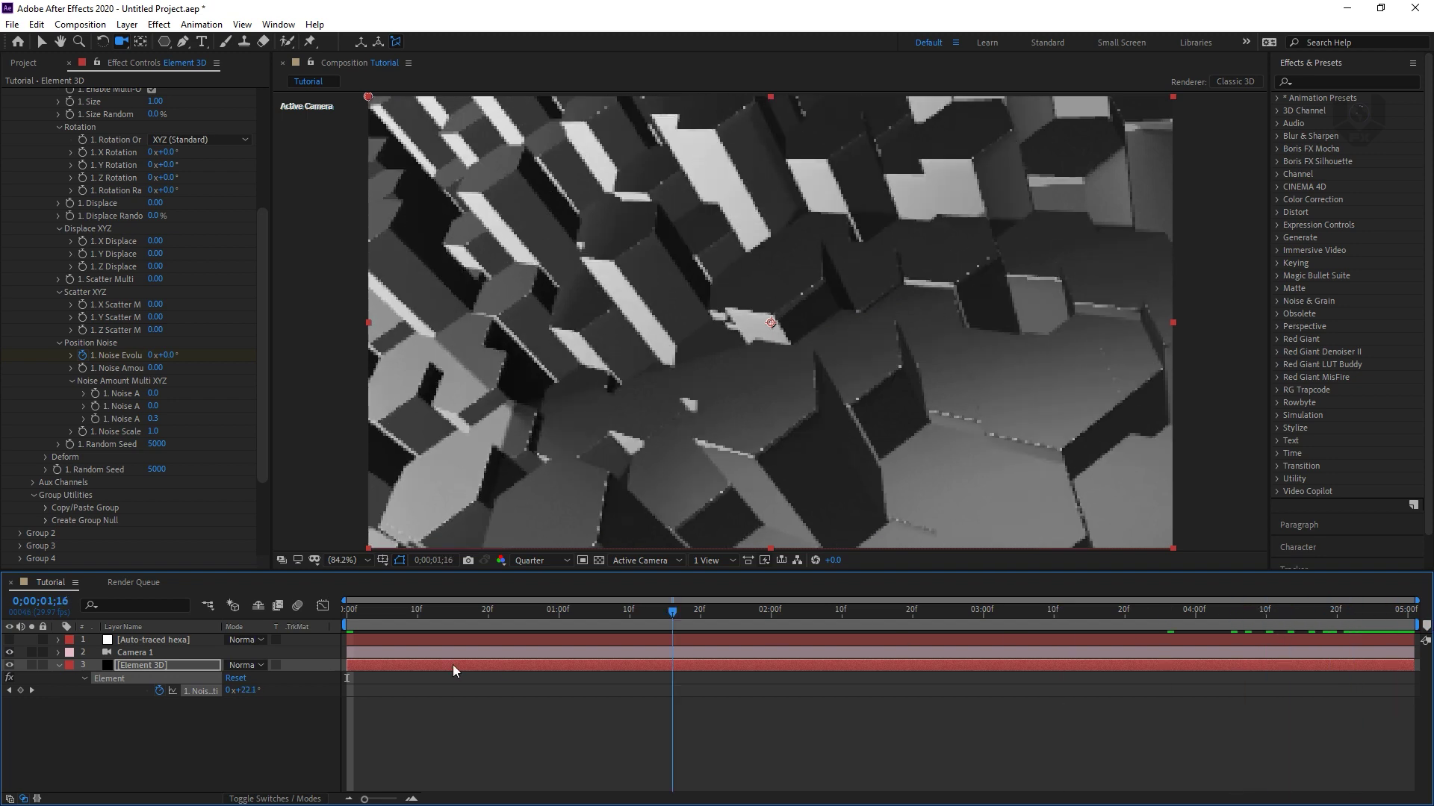
pyautogui.press('space')
pyautogui.click(59, 665)
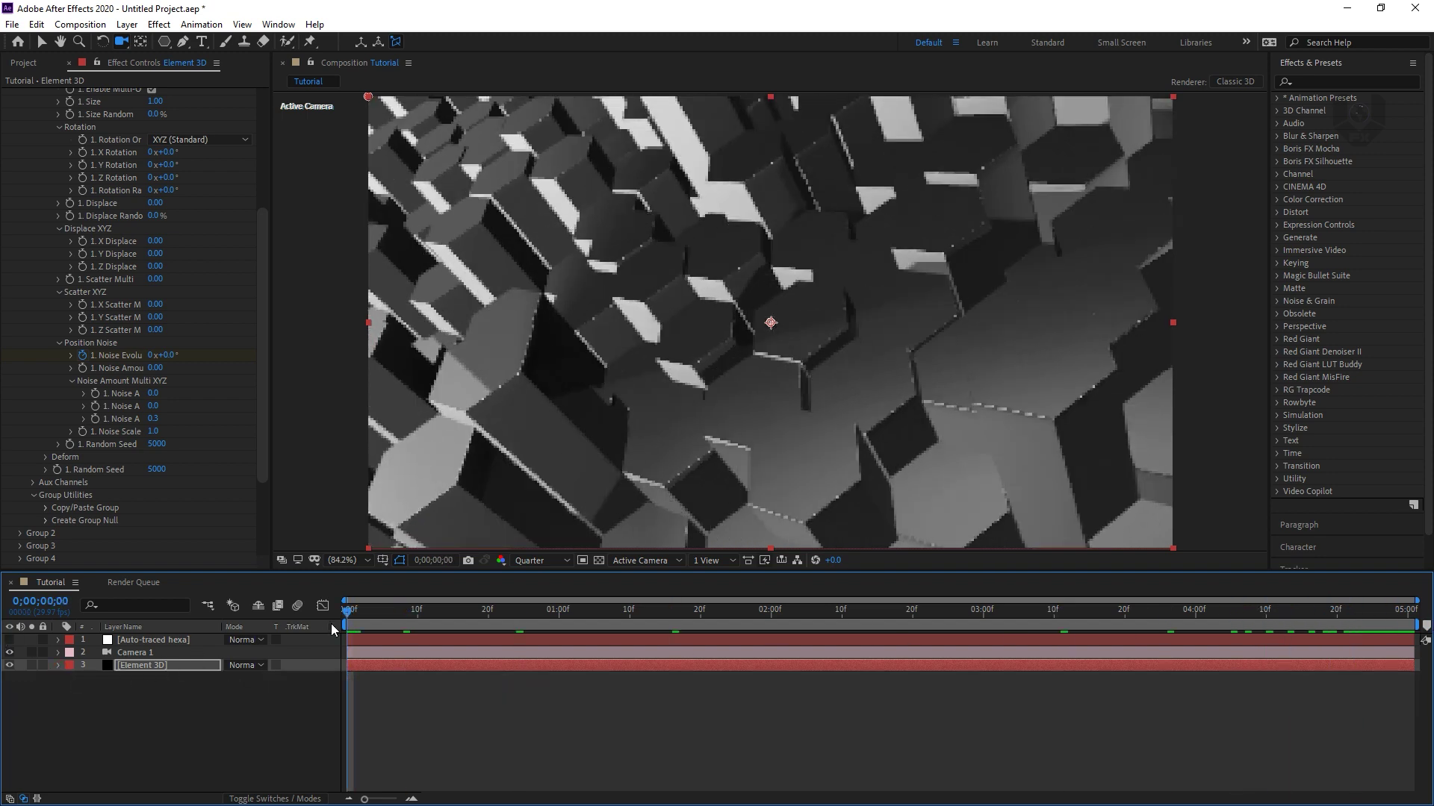
# Collapse Group 1's Particle Look settings and open the Element Scene Setup
pyautogui.moveTo(265, 266); pyautogui.dragTo(180, 143)
pyautogui.click(34, 182)
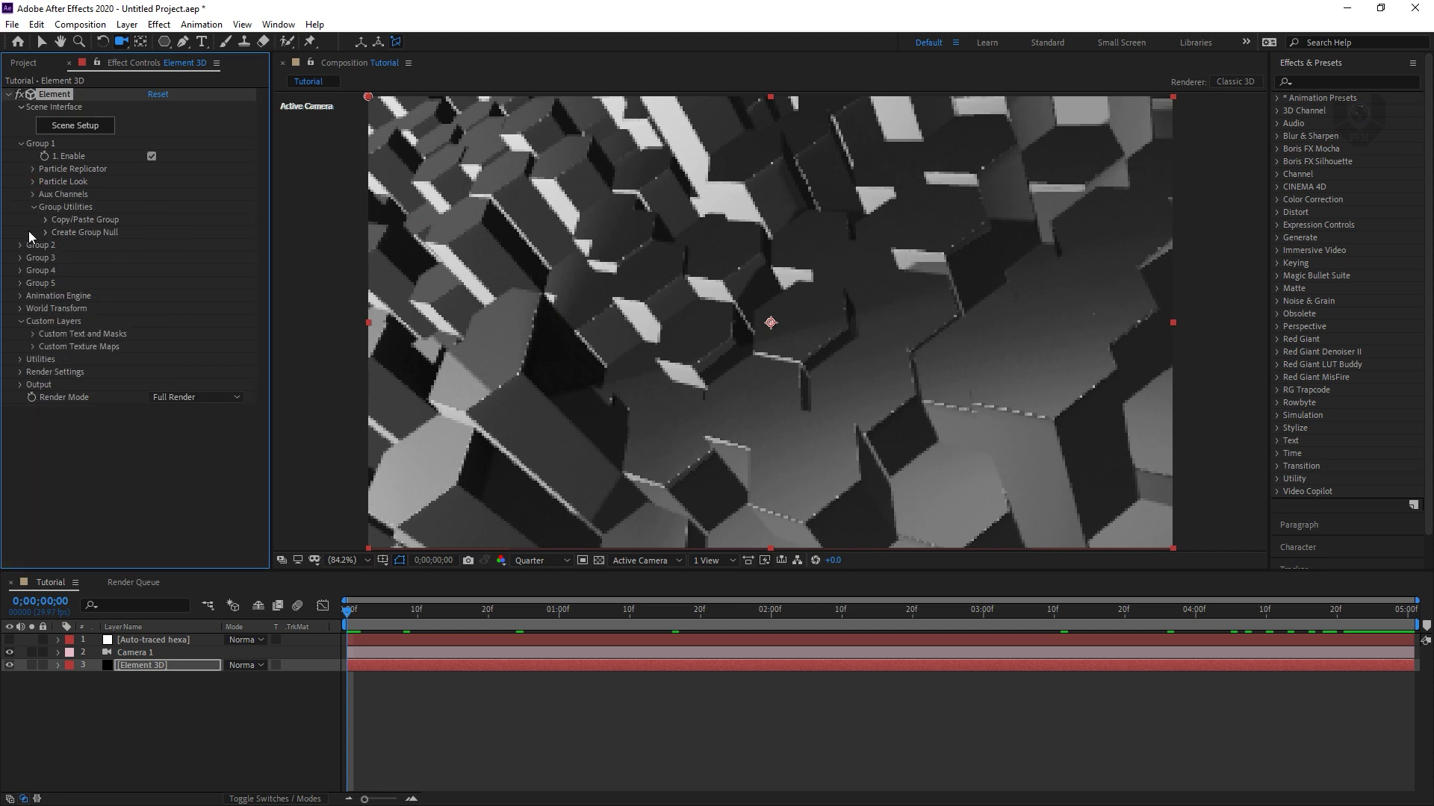
pyautogui.click(131, 470)
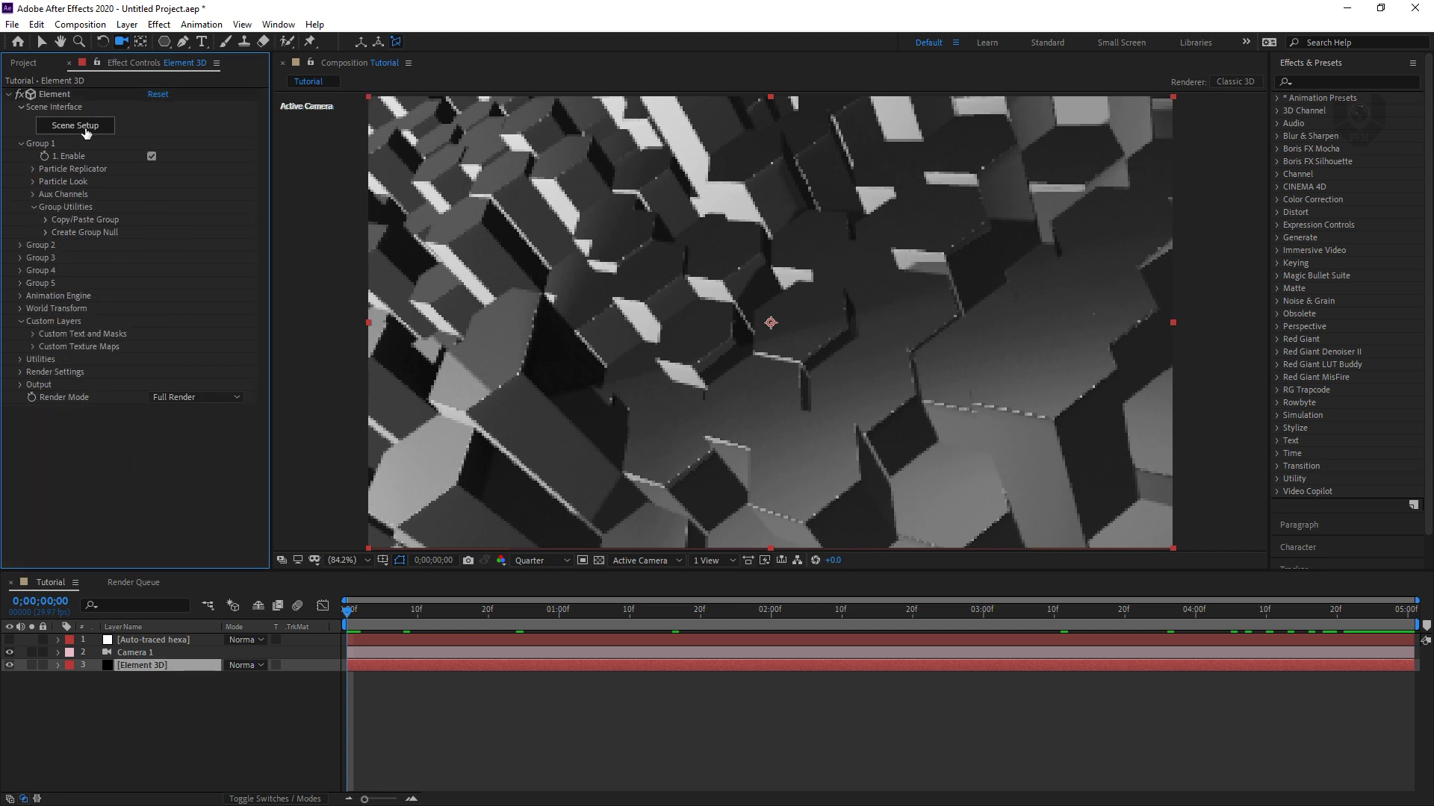
pyautogui.click(86, 130)
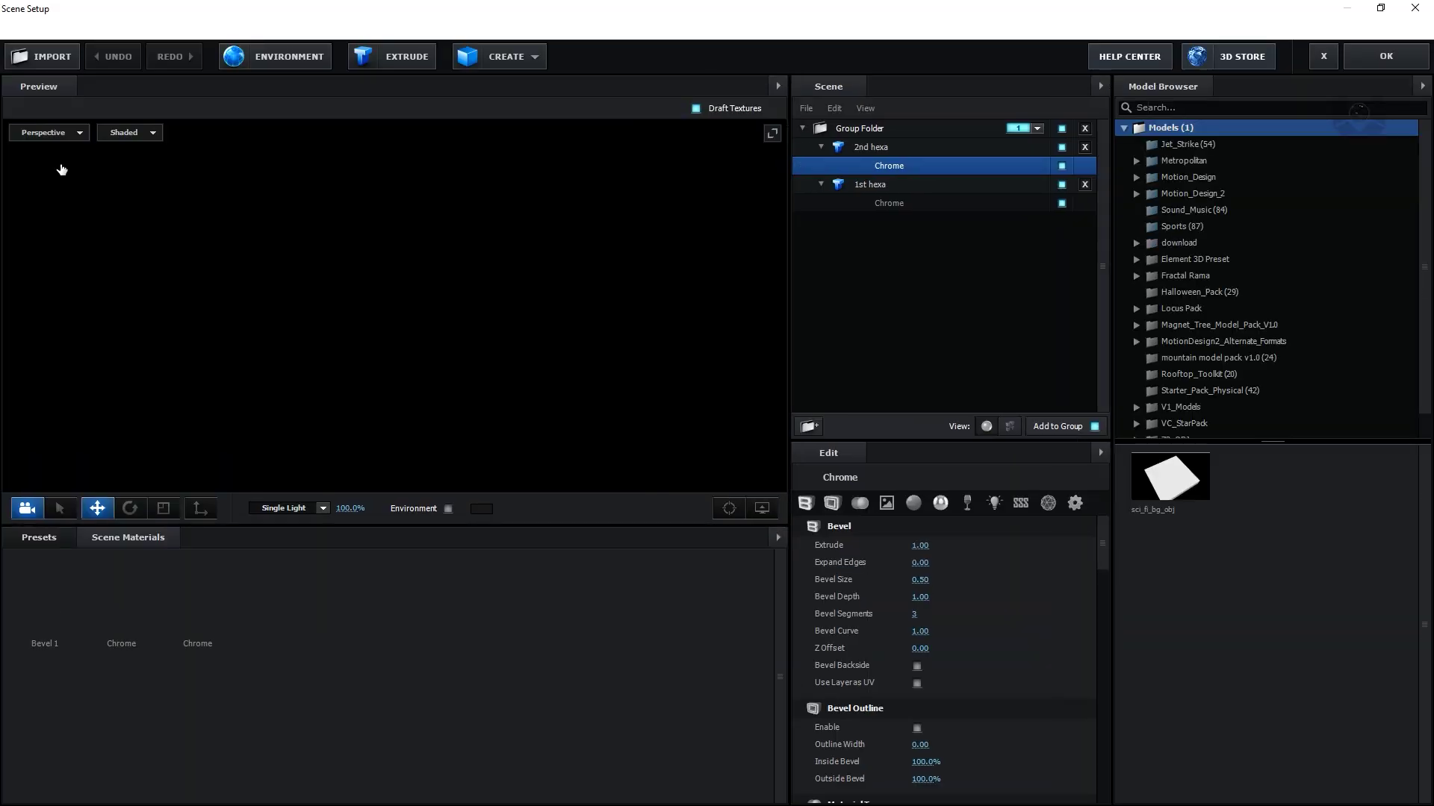
pyautogui.moveTo(435, 441)
pyautogui.mouseDown()
pyautogui.moveTo(433, 457)
pyautogui.moveTo(398, 461)
pyautogui.moveTo(425, 461)
pyautogui.mouseUp()
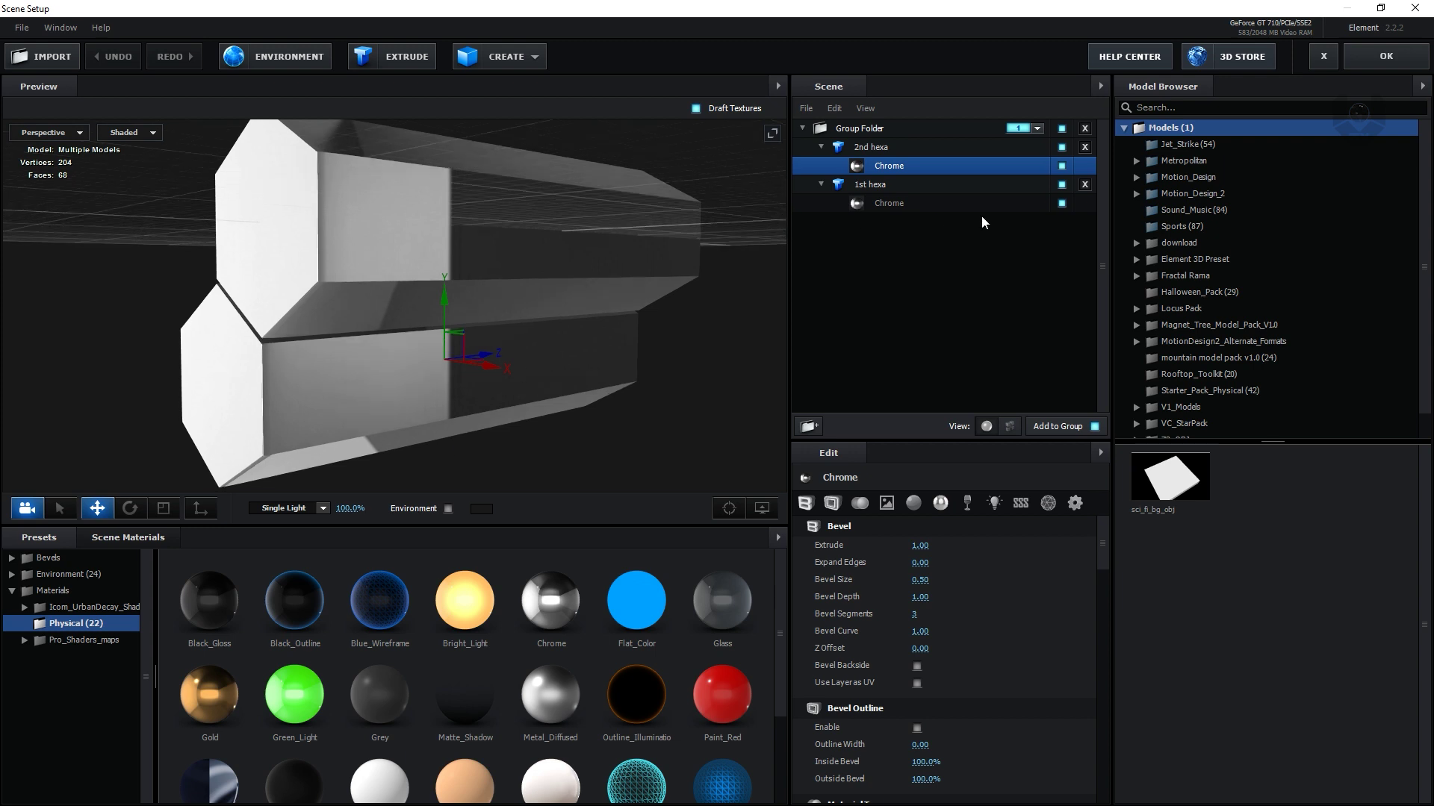
# Load 99da7bc9a8c0bef4e4929397f7e029d6.jpg from Pictures as the Illumination texture of the 1st hexa's Chrome material
pyautogui.click(890, 203)
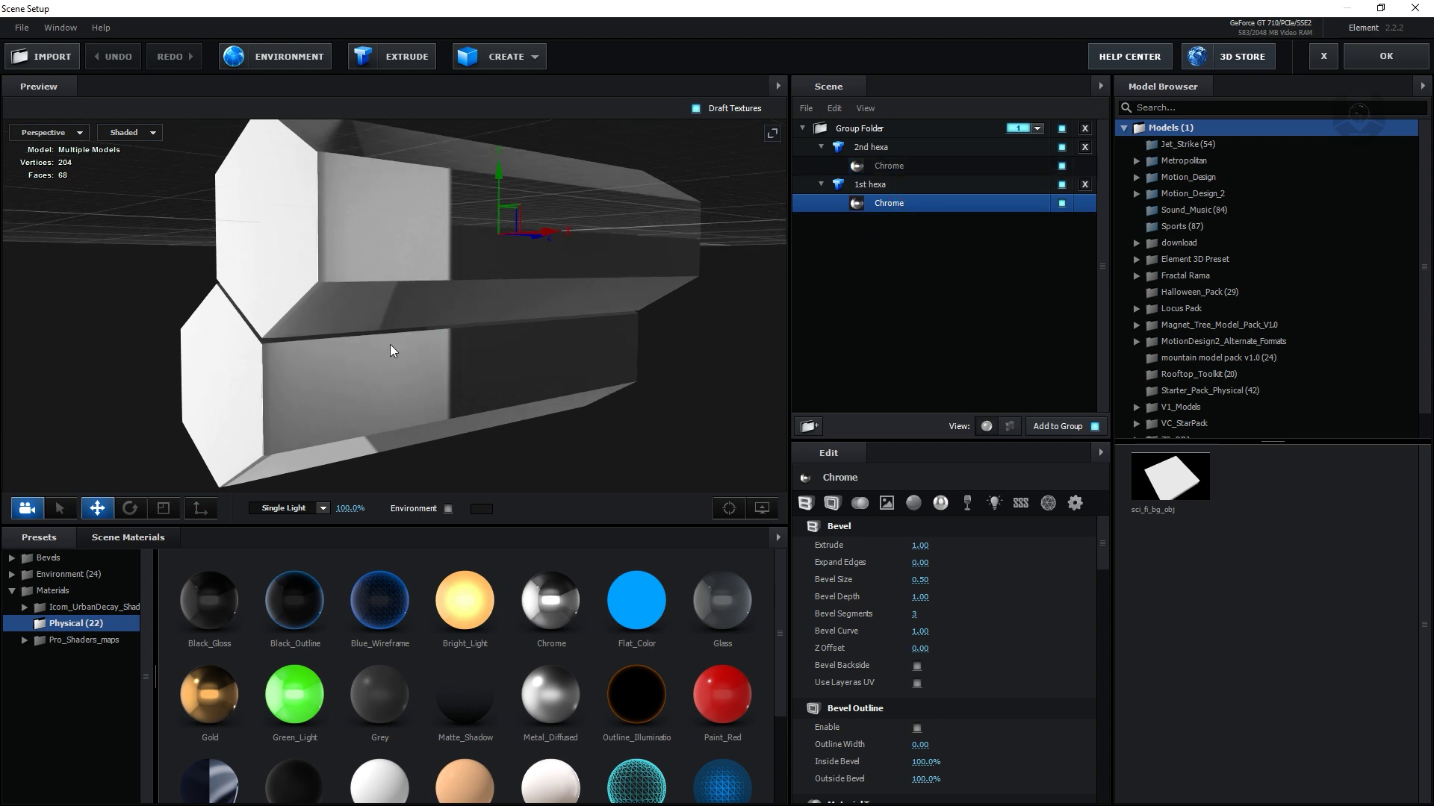
pyautogui.moveTo(392, 351); pyautogui.dragTo(497, 360)
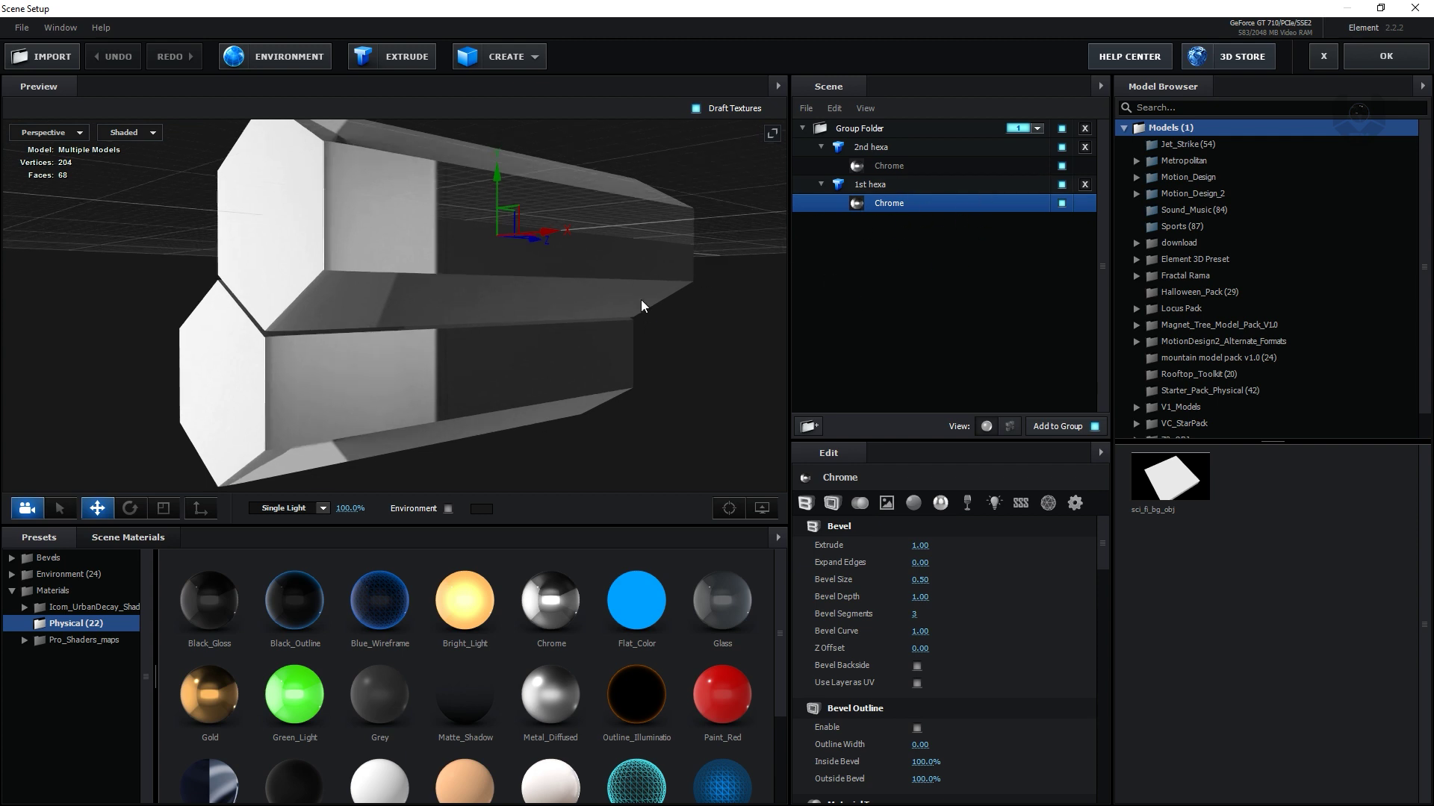
pyautogui.moveTo(642, 306); pyautogui.dragTo(401, 271)
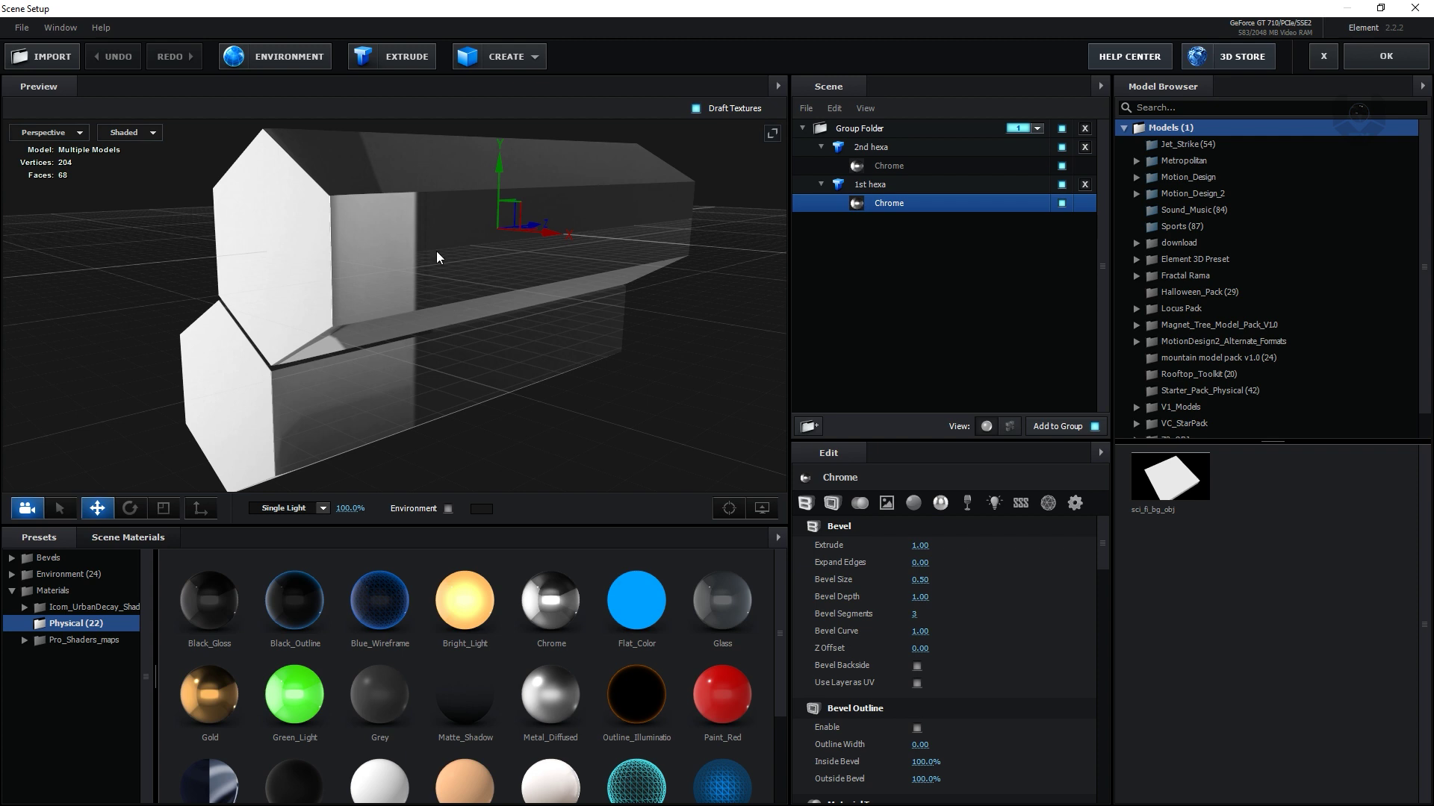
pyautogui.click(860, 505)
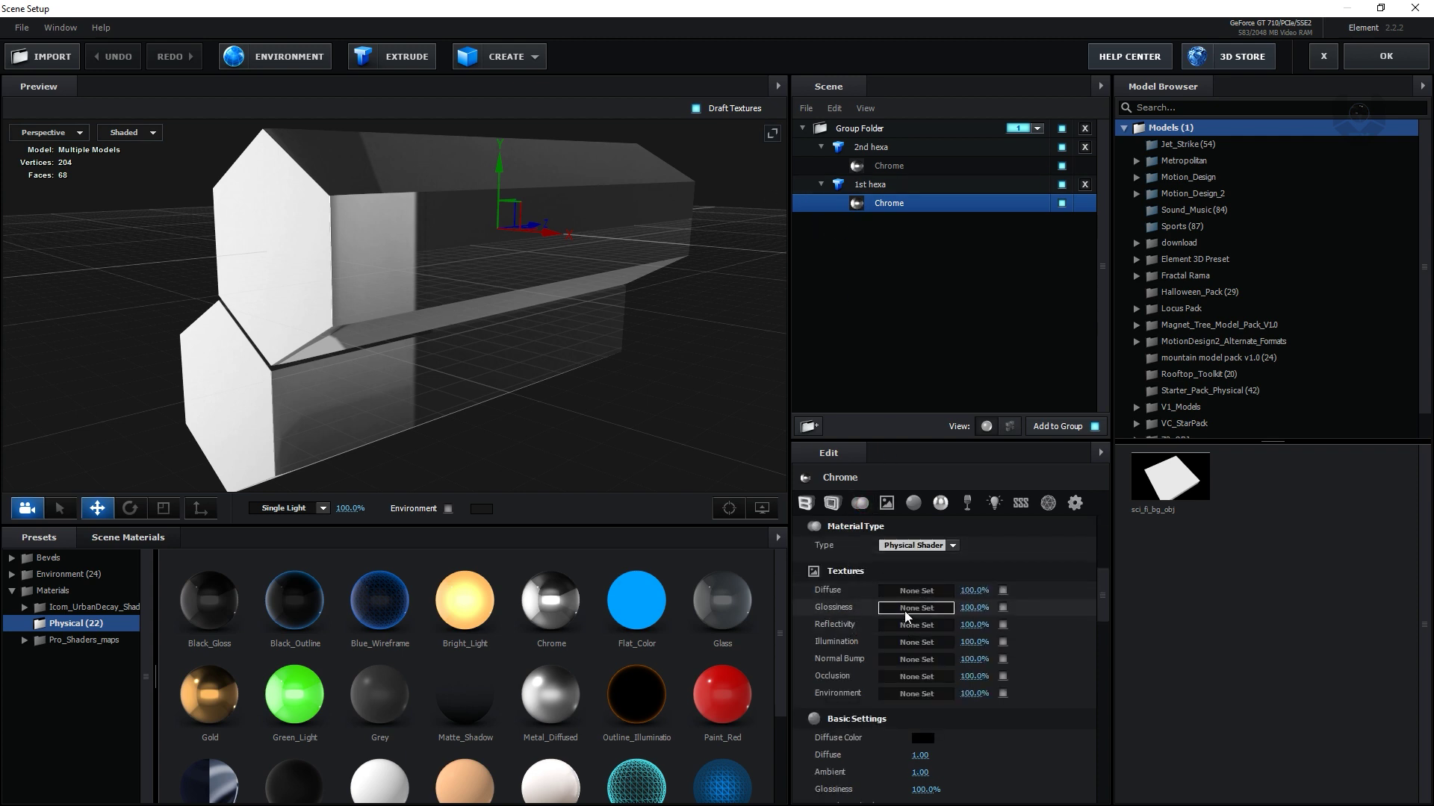
pyautogui.click(926, 648)
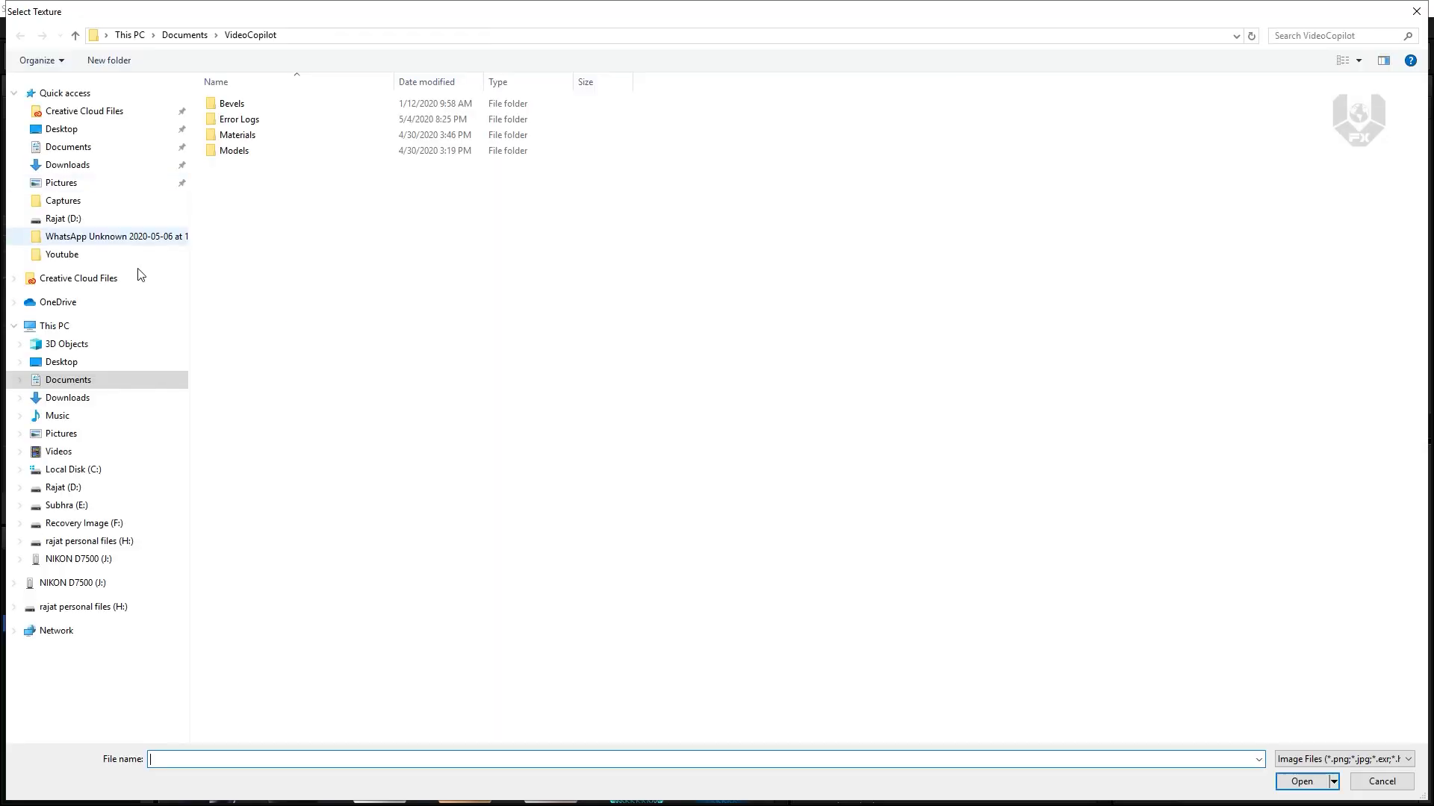
pyautogui.click(75, 441)
pyautogui.doubleClick(320, 122)
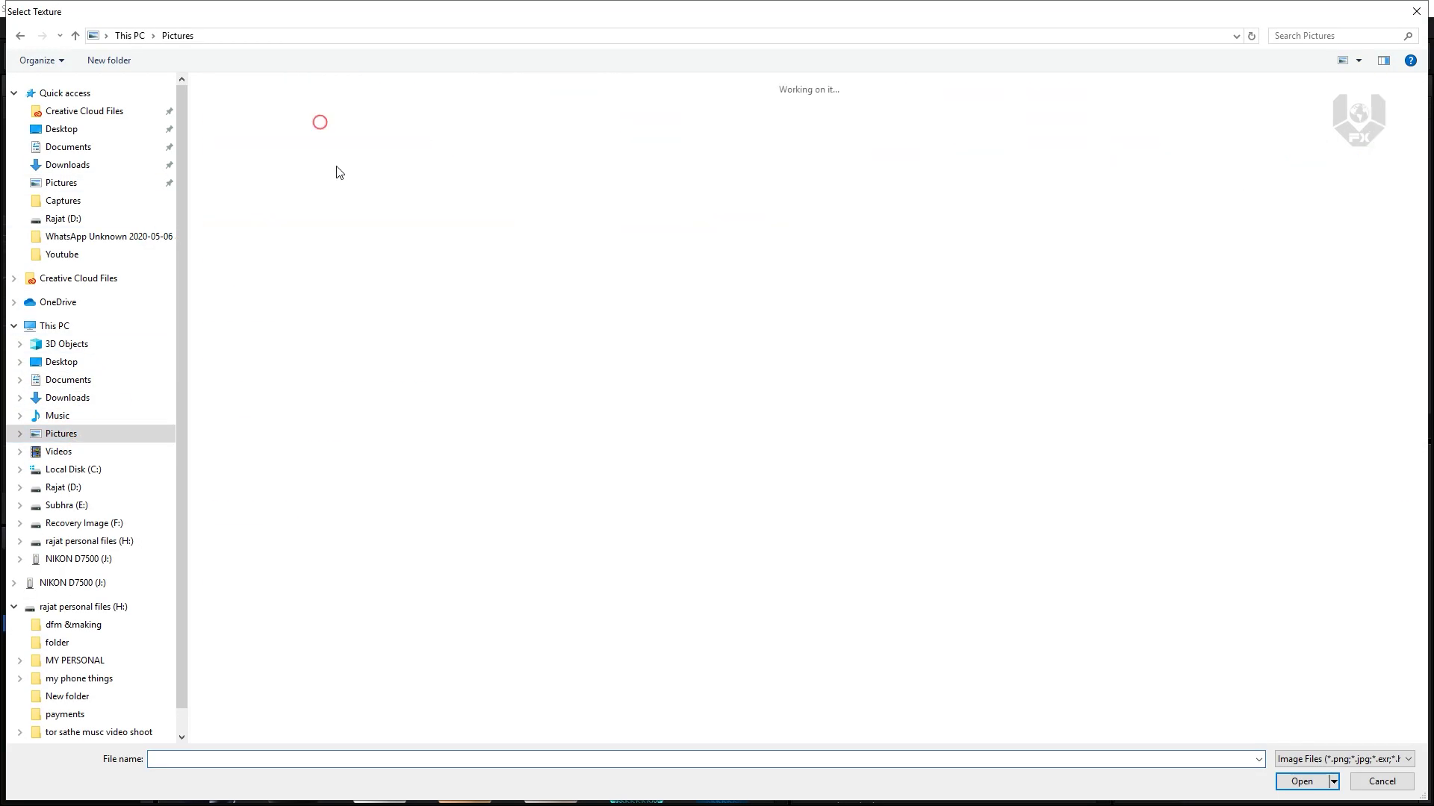
pyautogui.doubleClick(1127, 340)
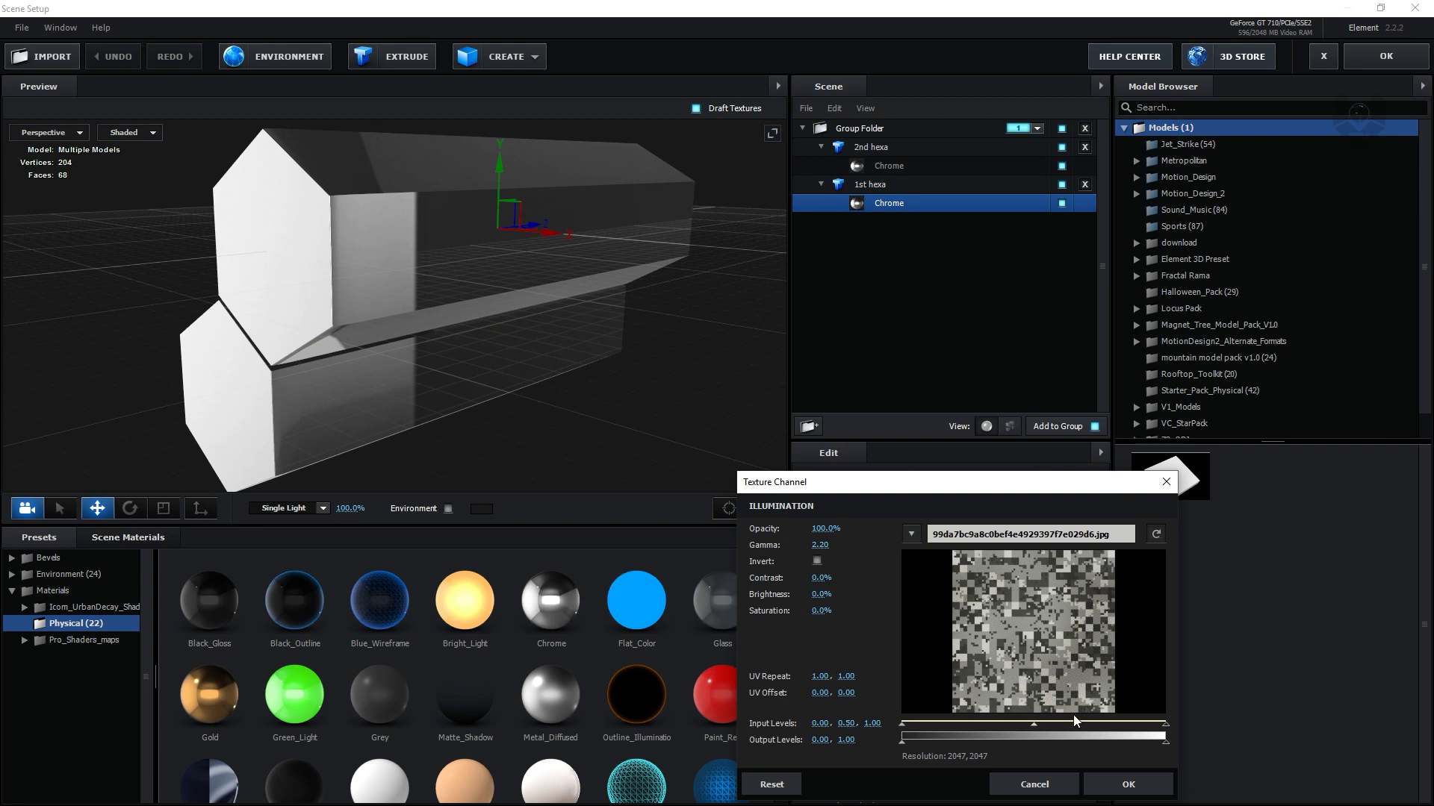
pyautogui.click(1119, 781)
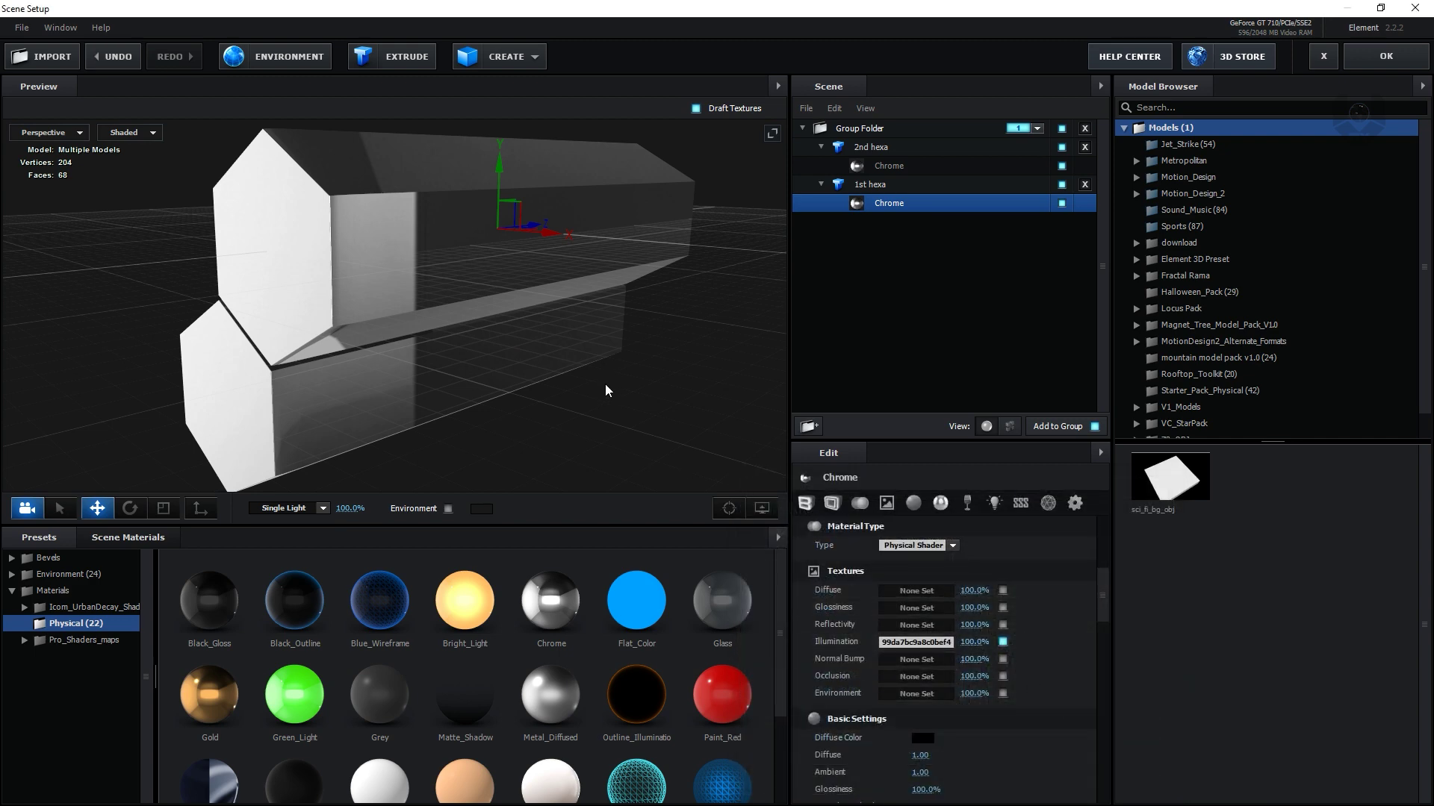
# Set the Illumination Intensity of the 1st hexa's Chrome material to 59.0%
pyautogui.click(994, 505)
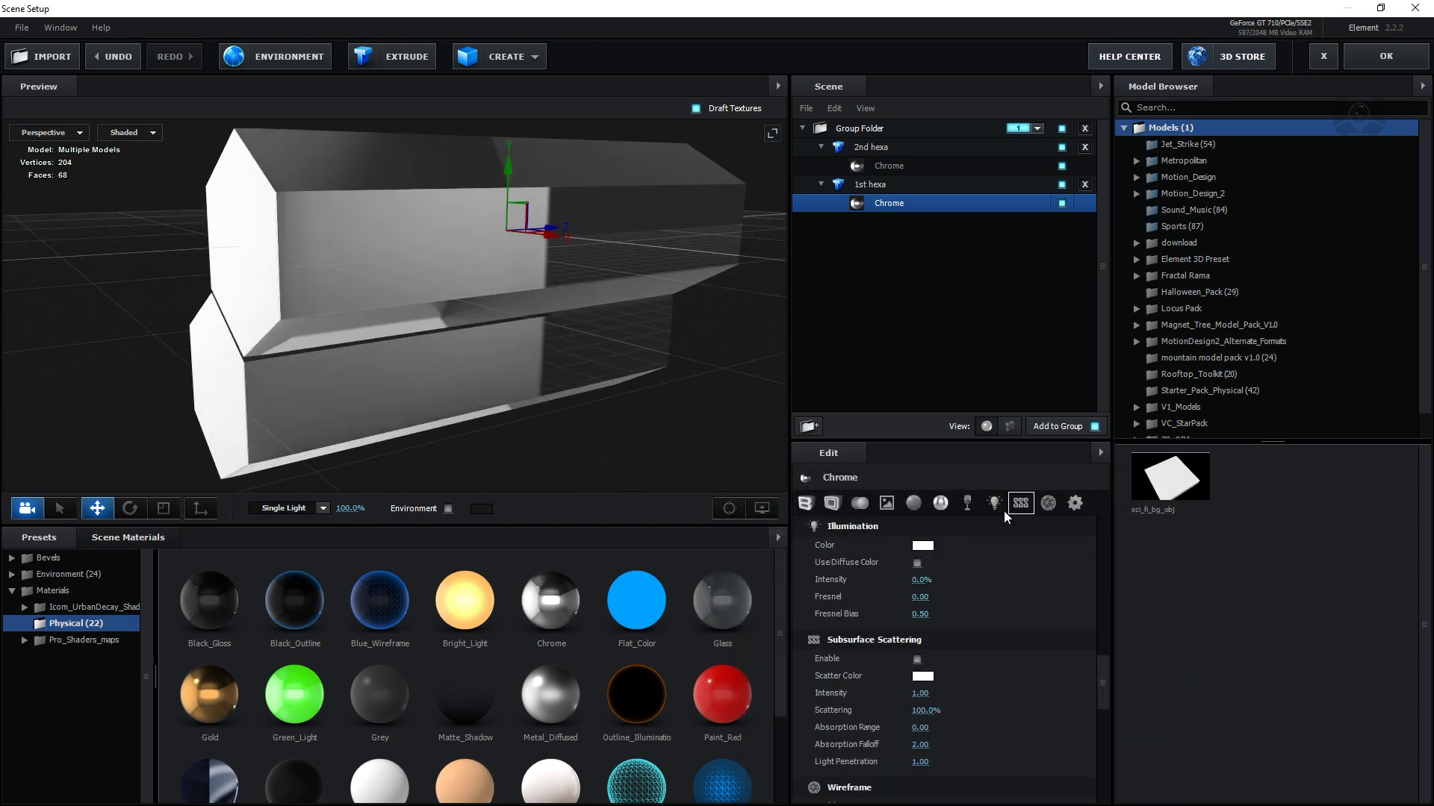
pyautogui.moveTo(921, 580); pyautogui.dragTo(971, 586)
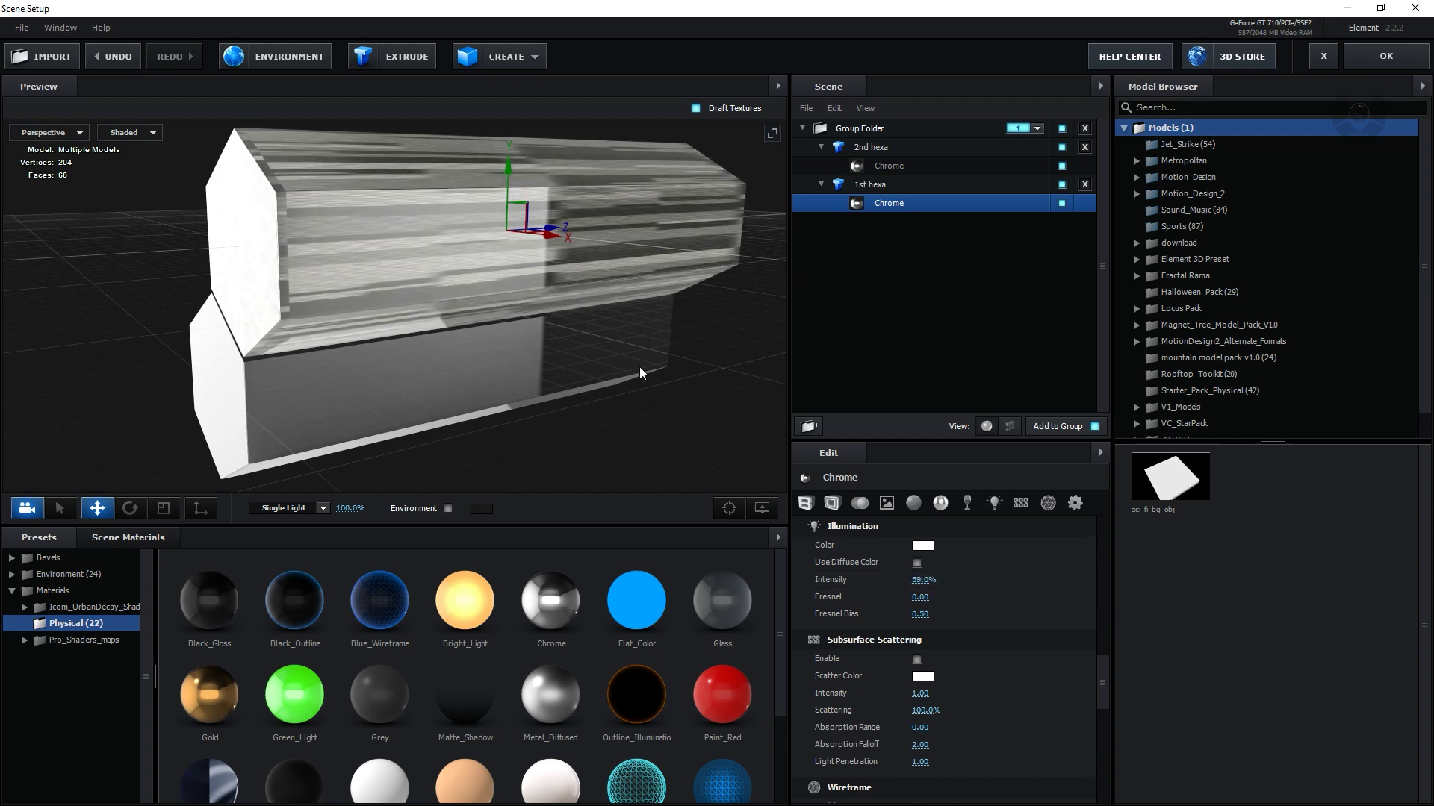
pyautogui.moveTo(639, 366); pyautogui.dragTo(362, 290)
pyautogui.moveTo(513, 377); pyautogui.dragTo(583, 394)
# Change the texture mapping of the 1st hexa model to Box Repeat
pyautogui.click(866, 185)
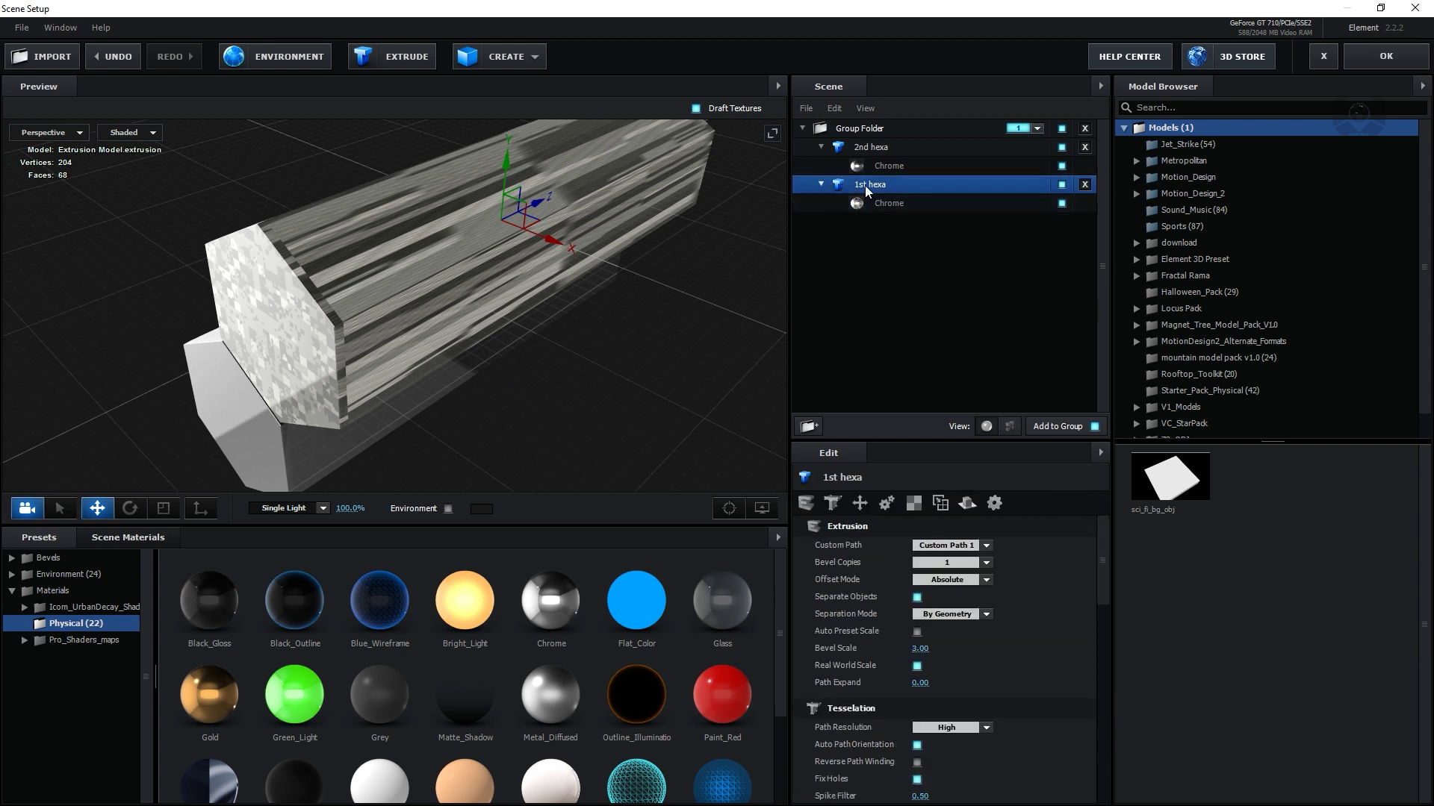
pyautogui.click(912, 505)
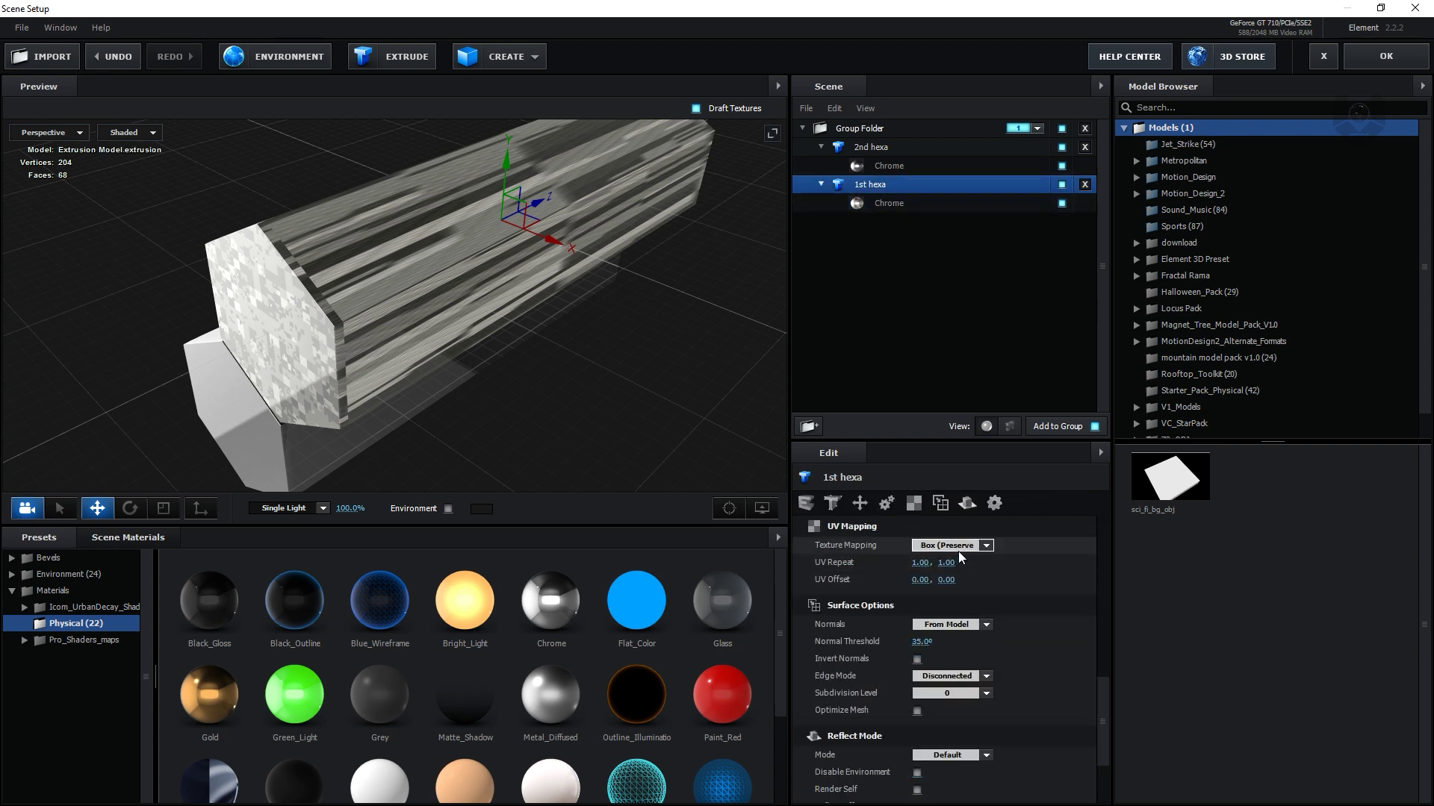
pyautogui.moveTo(581, 425); pyautogui.dragTo(616, 348)
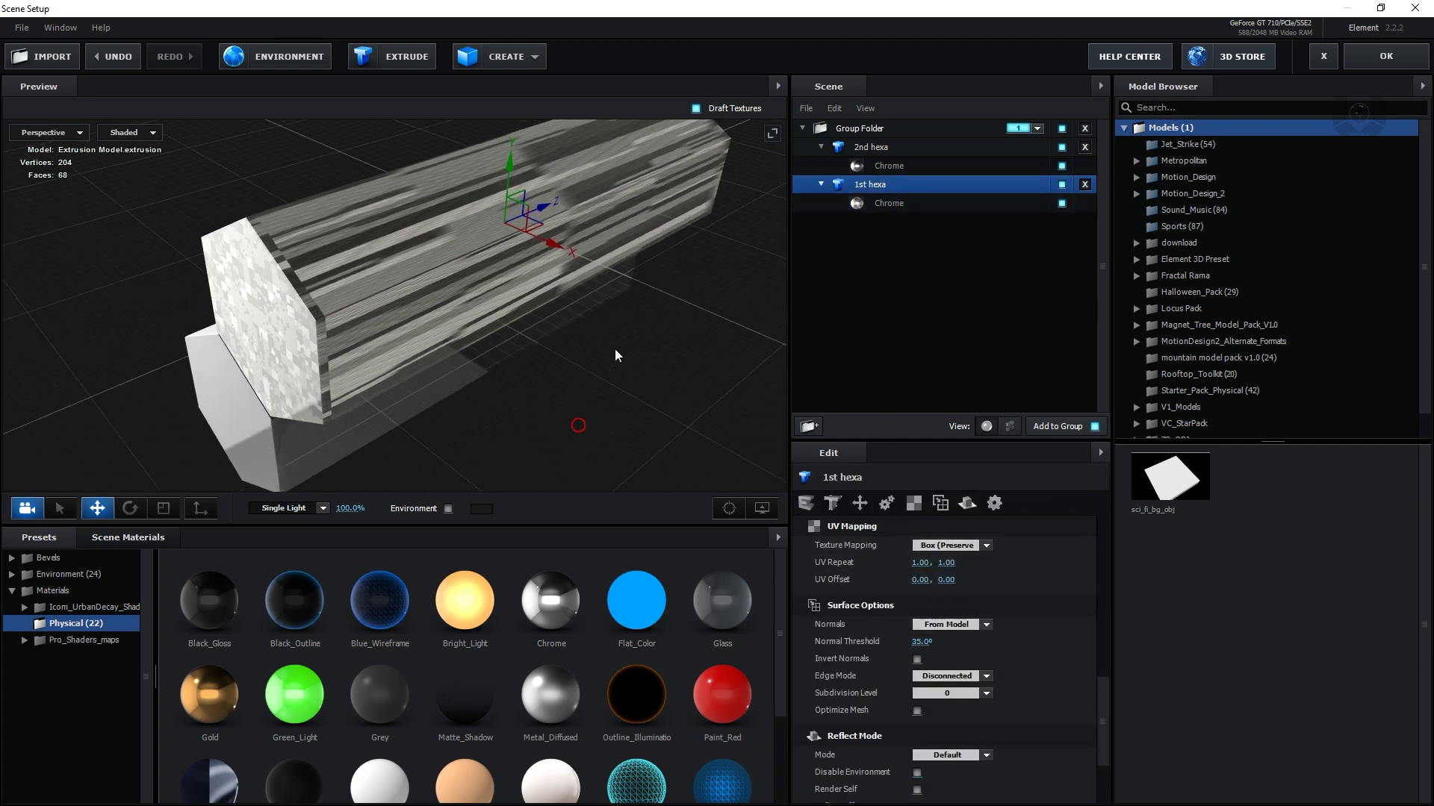
pyautogui.click(965, 545)
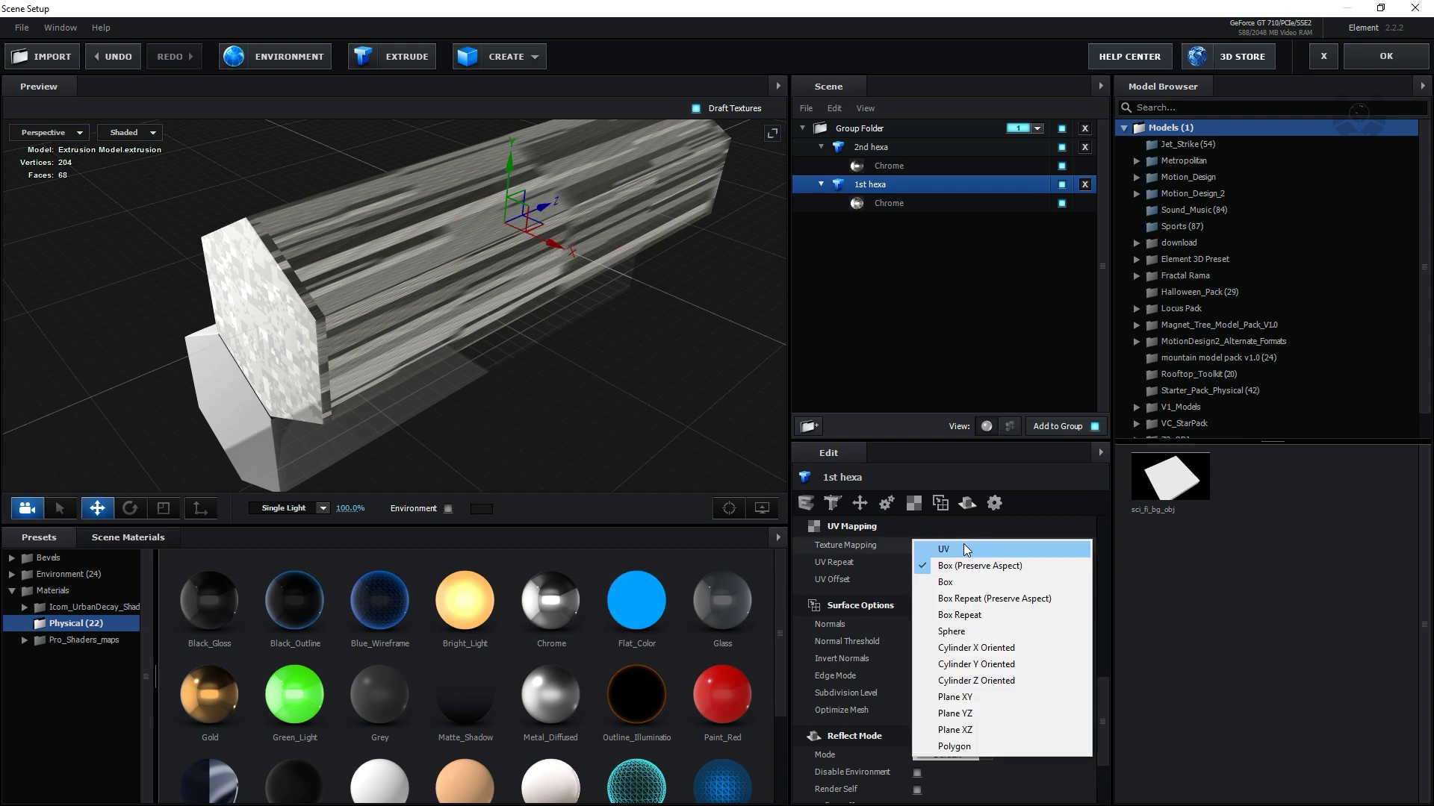
pyautogui.click(959, 614)
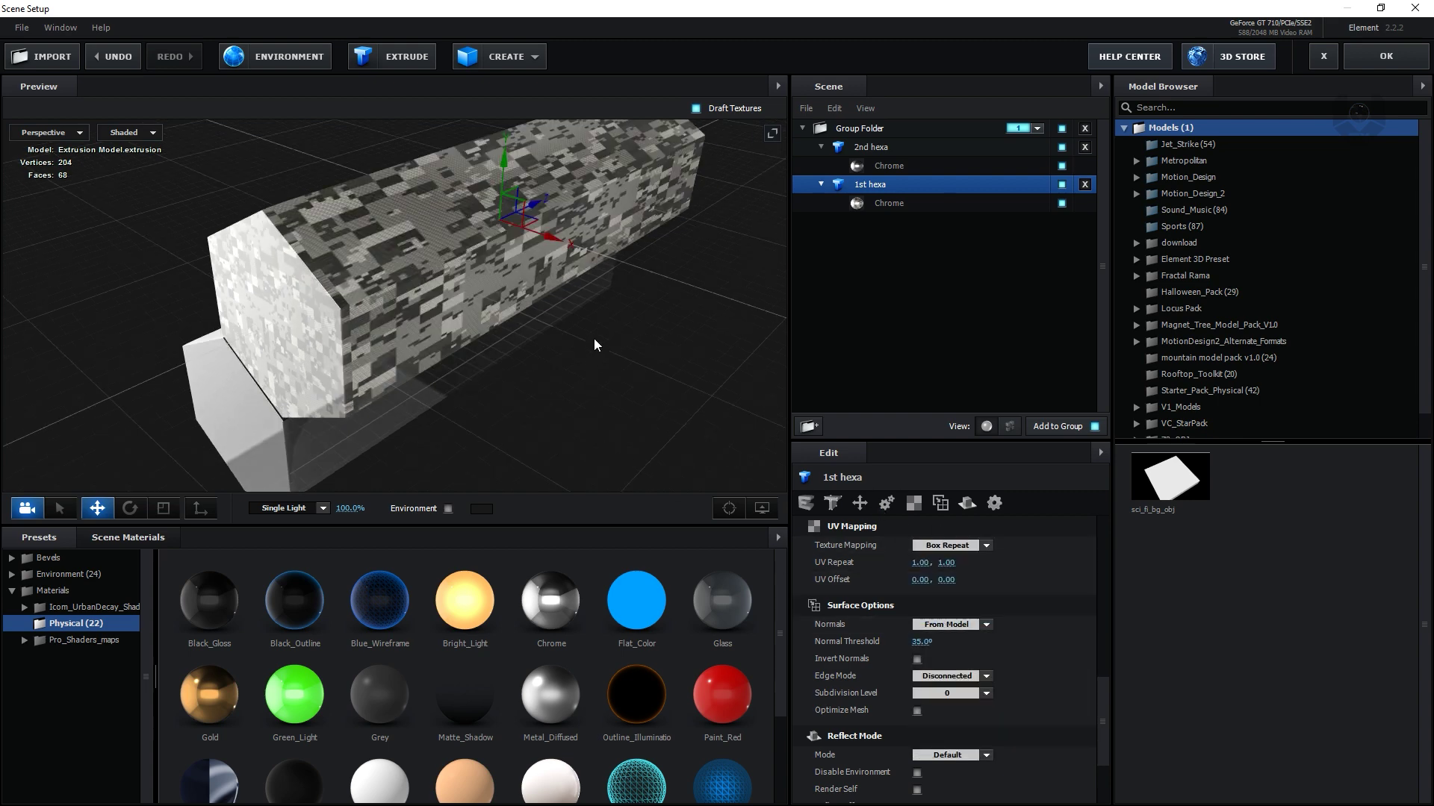
pyautogui.moveTo(595, 343)
pyautogui.mouseDown()
pyautogui.moveTo(493, 345)
pyautogui.moveTo(604, 345)
pyautogui.mouseUp()
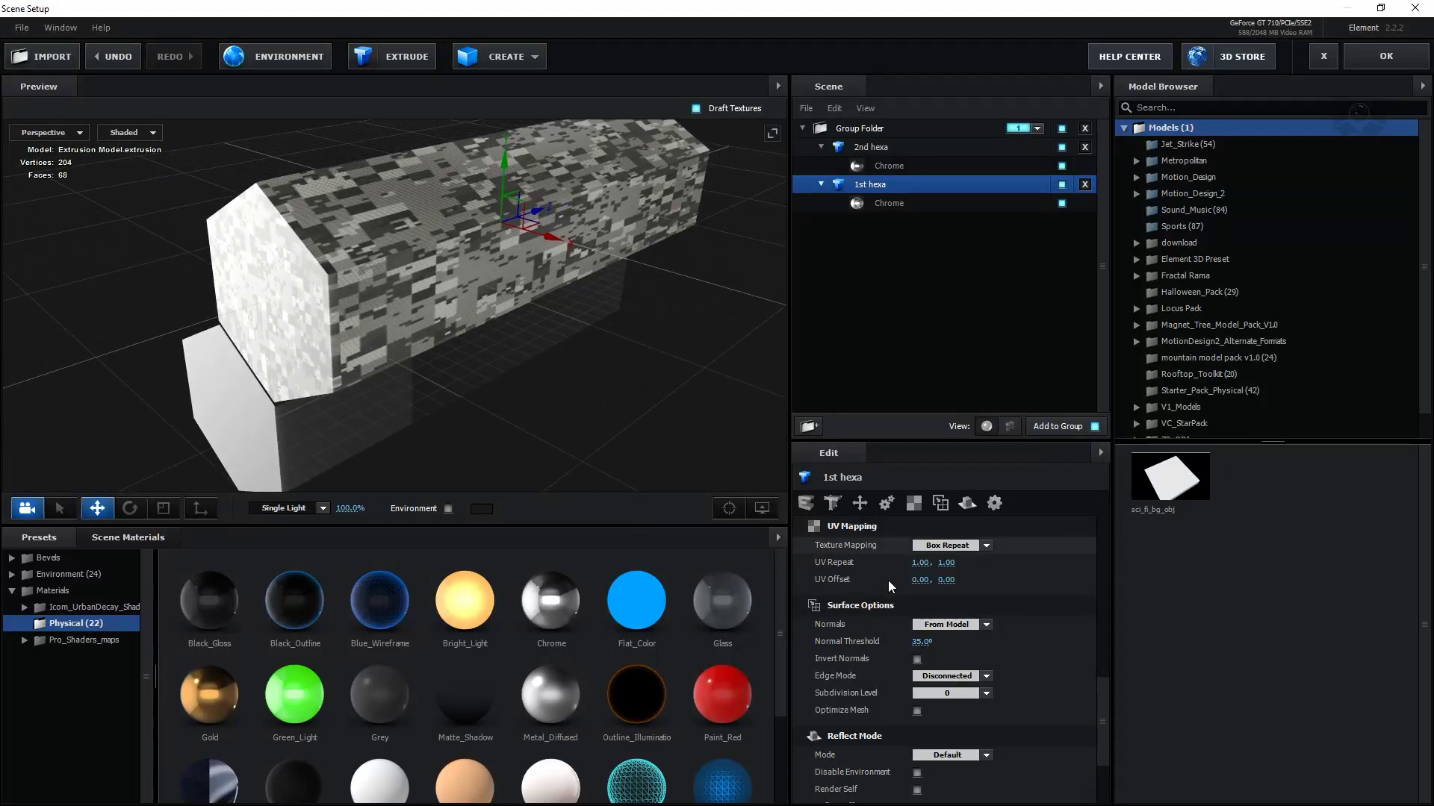
# Set the 1st hexa model's UV Repeat to 1.00, 1.56 and inspect the texture on the column's sides
pyautogui.moveTo(590, 420); pyautogui.dragTo(473, 407)
pyautogui.moveTo(919, 562); pyautogui.dragTo(1027, 557)
pyautogui.hotkey('ctrl', 'z')
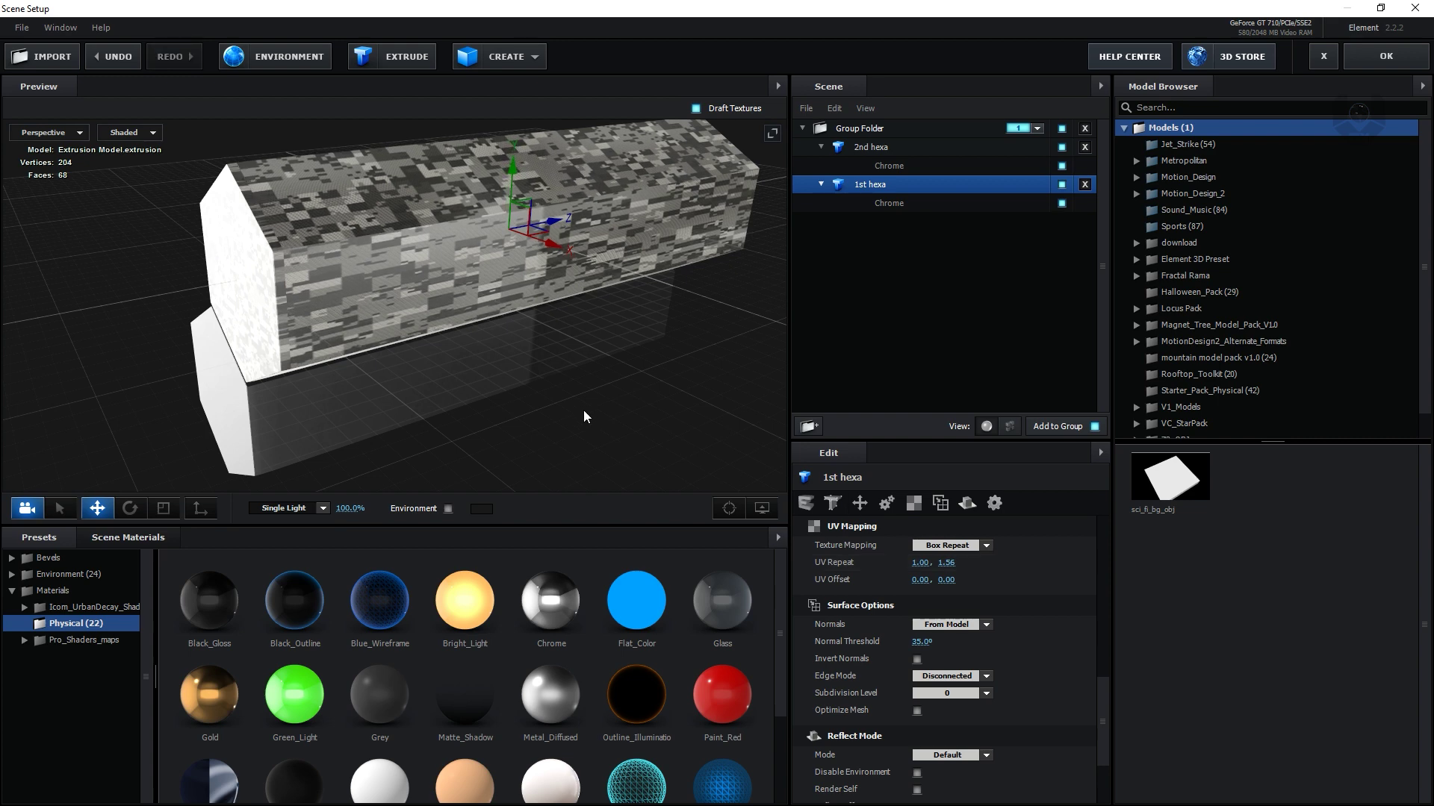
pyautogui.moveTo(584, 411)
pyautogui.mouseDown()
pyautogui.moveTo(503, 362)
pyautogui.moveTo(619, 371)
pyautogui.moveTo(569, 406)
pyautogui.moveTo(591, 399)
pyautogui.mouseUp()
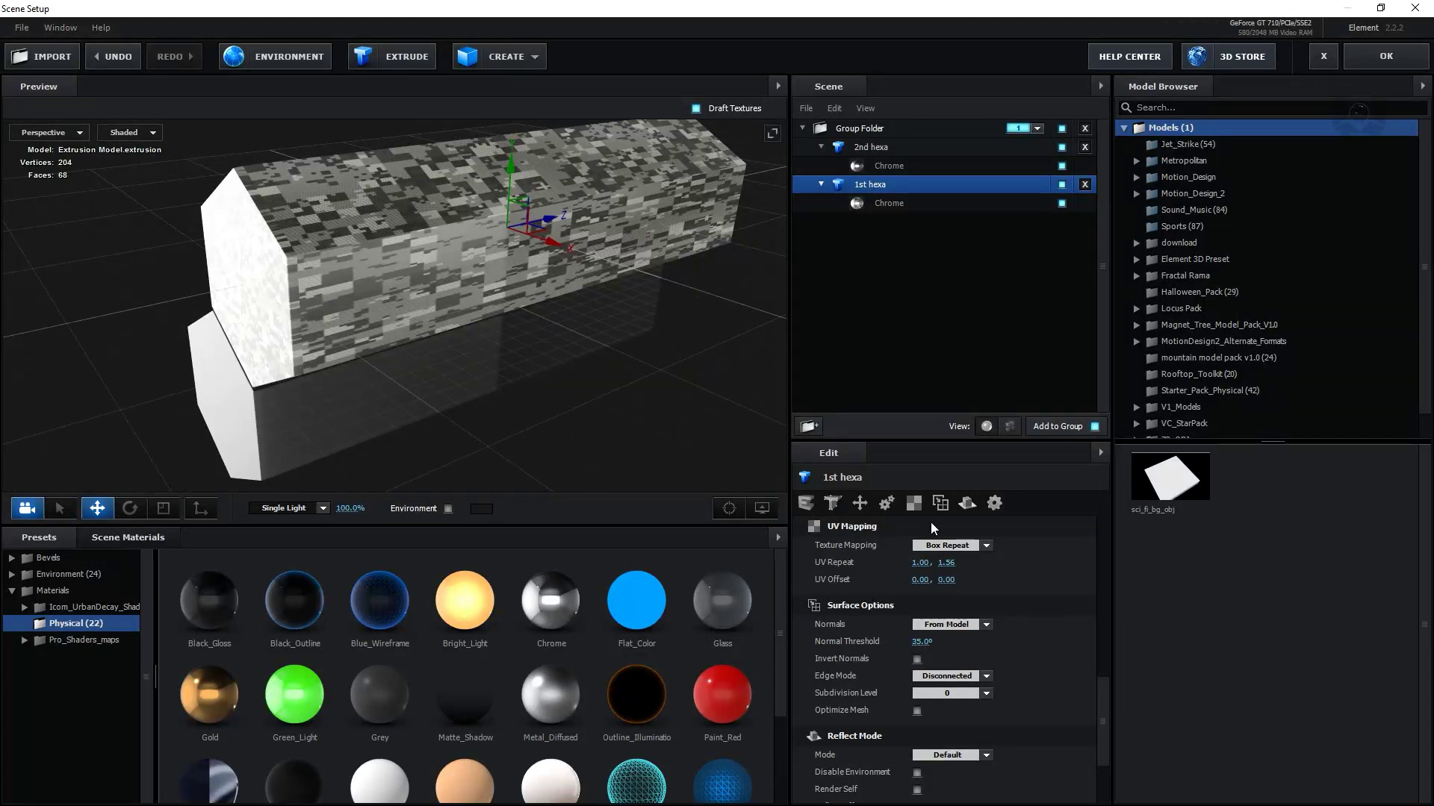
# Copy the Illumination texture of the 1st hexa's Chrome material into its Glossiness texture slot
pyautogui.click(893, 204)
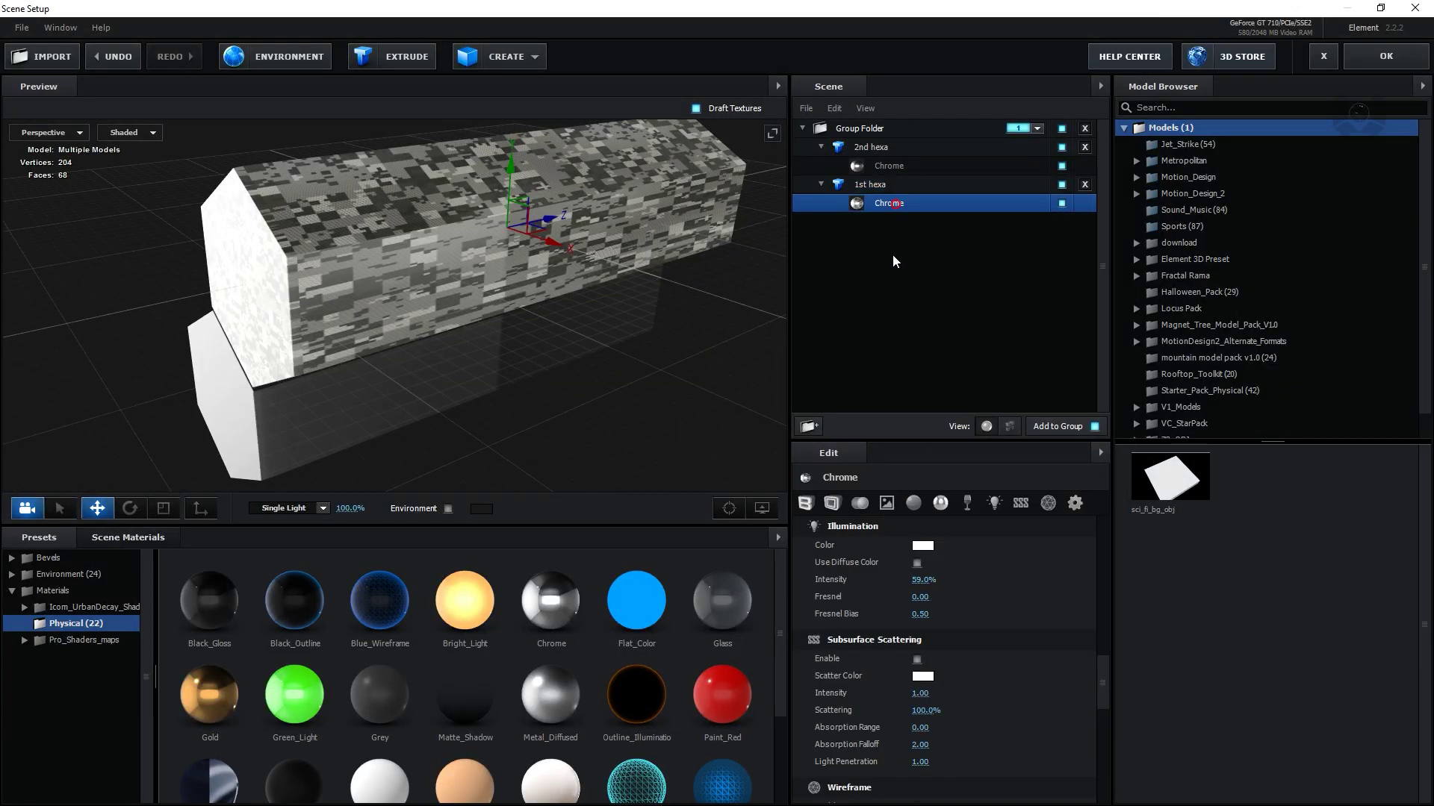
pyautogui.click(832, 504)
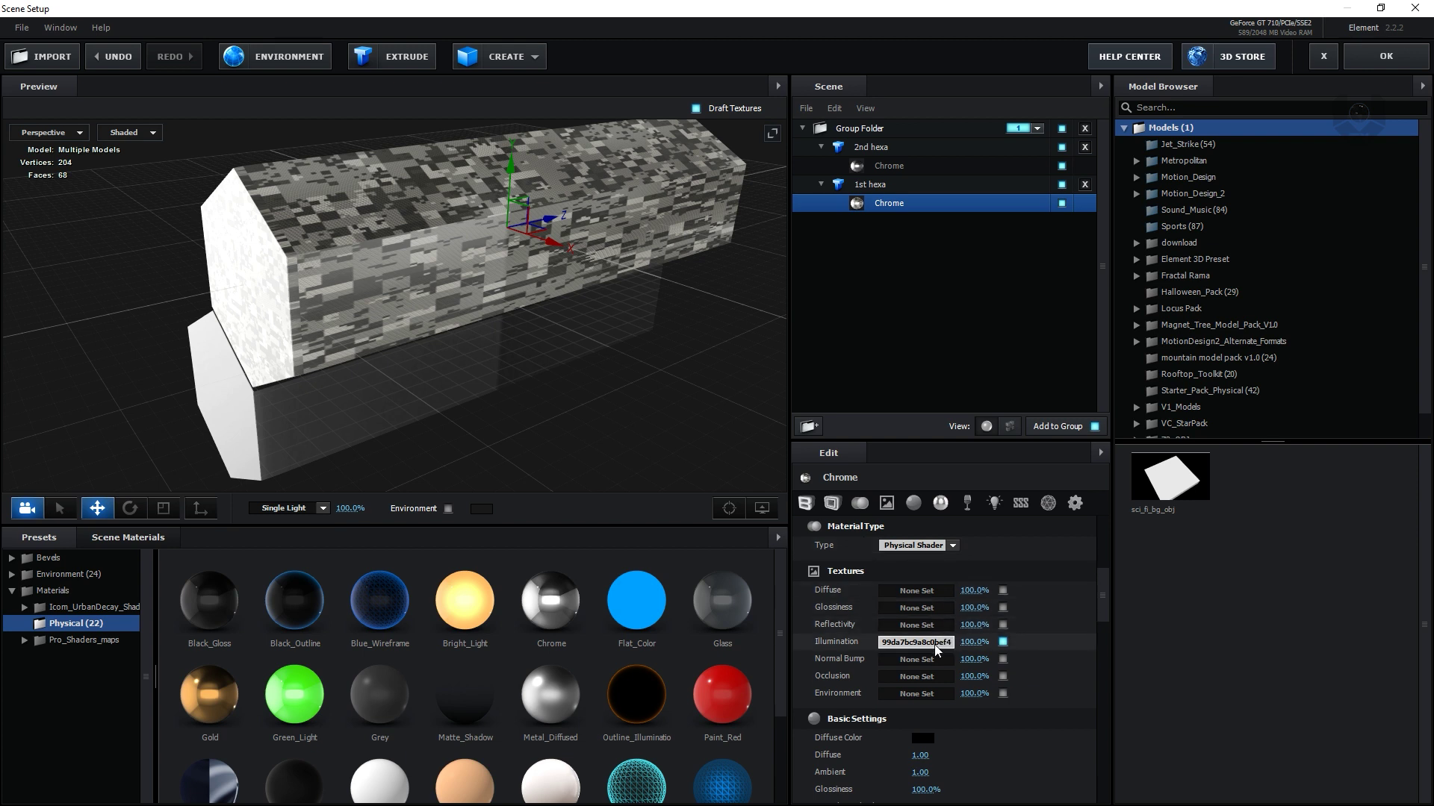
pyautogui.rightClick(937, 644)
pyautogui.click(973, 674)
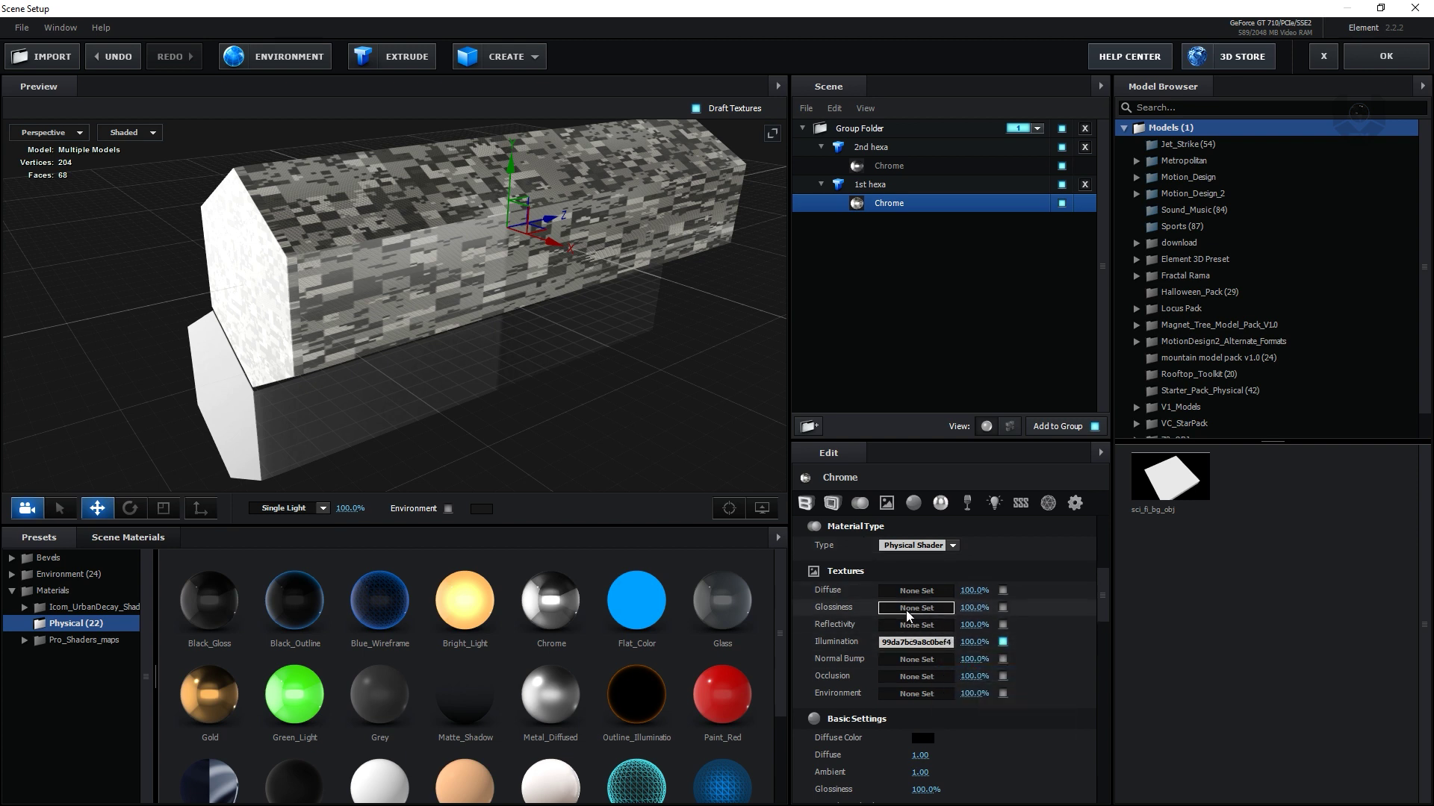
pyautogui.rightClick(911, 608)
pyautogui.click(954, 655)
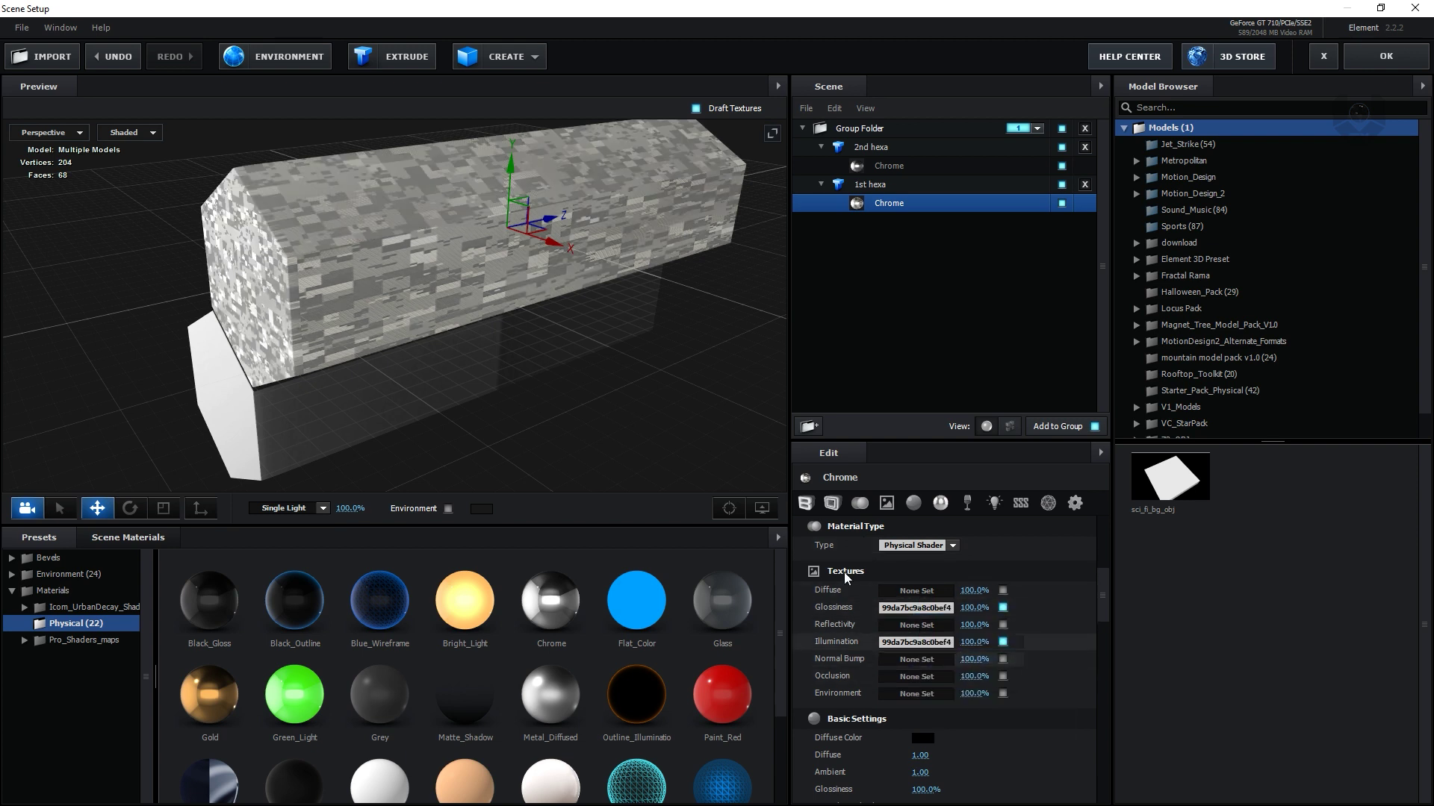
pyautogui.moveTo(512, 373); pyautogui.dragTo(546, 264)
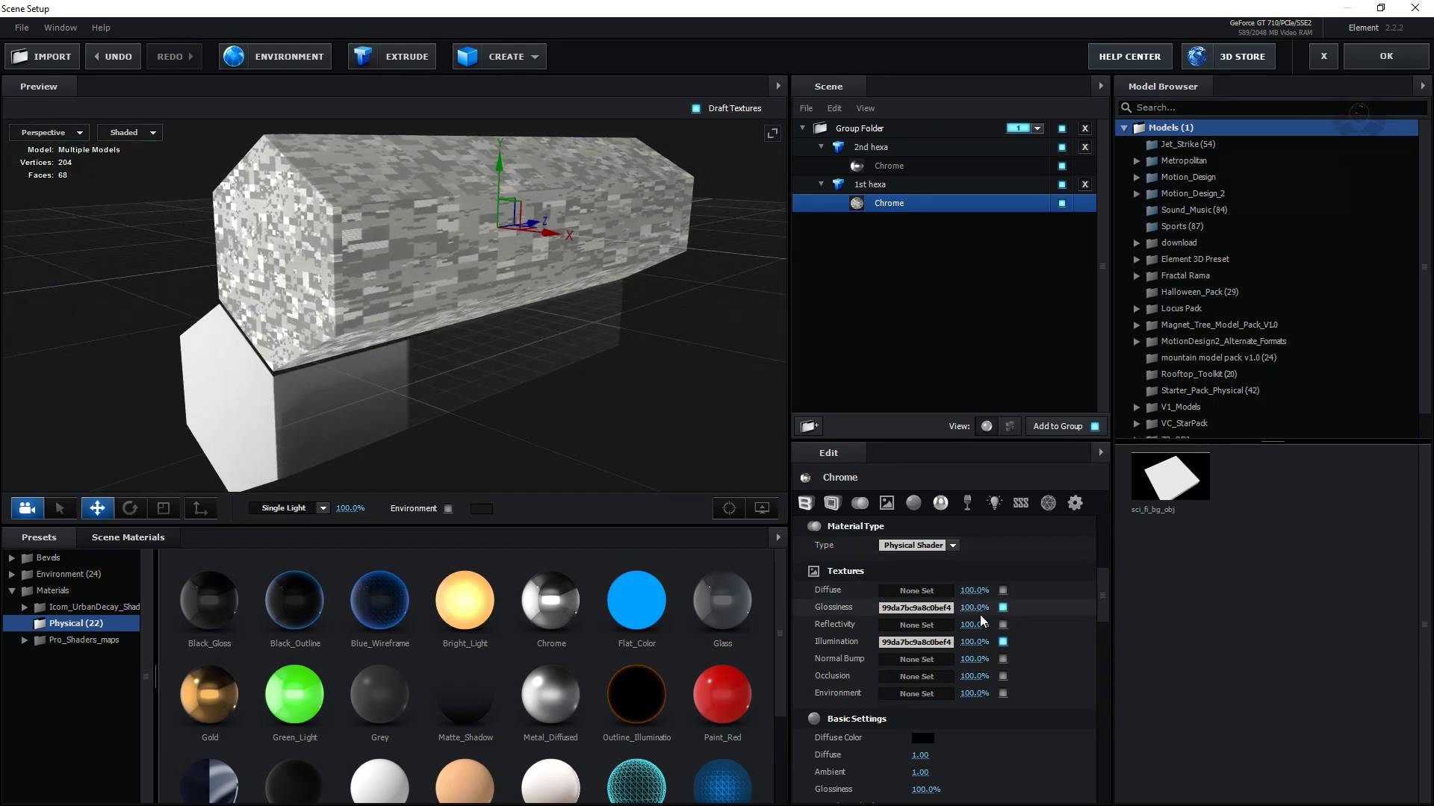
# Set the 1st hexa Chrome material's Glossiness texture strength to 21.0% and its basic Glossiness to 78.0%
pyautogui.moveTo(962, 612); pyautogui.dragTo(950, 617)
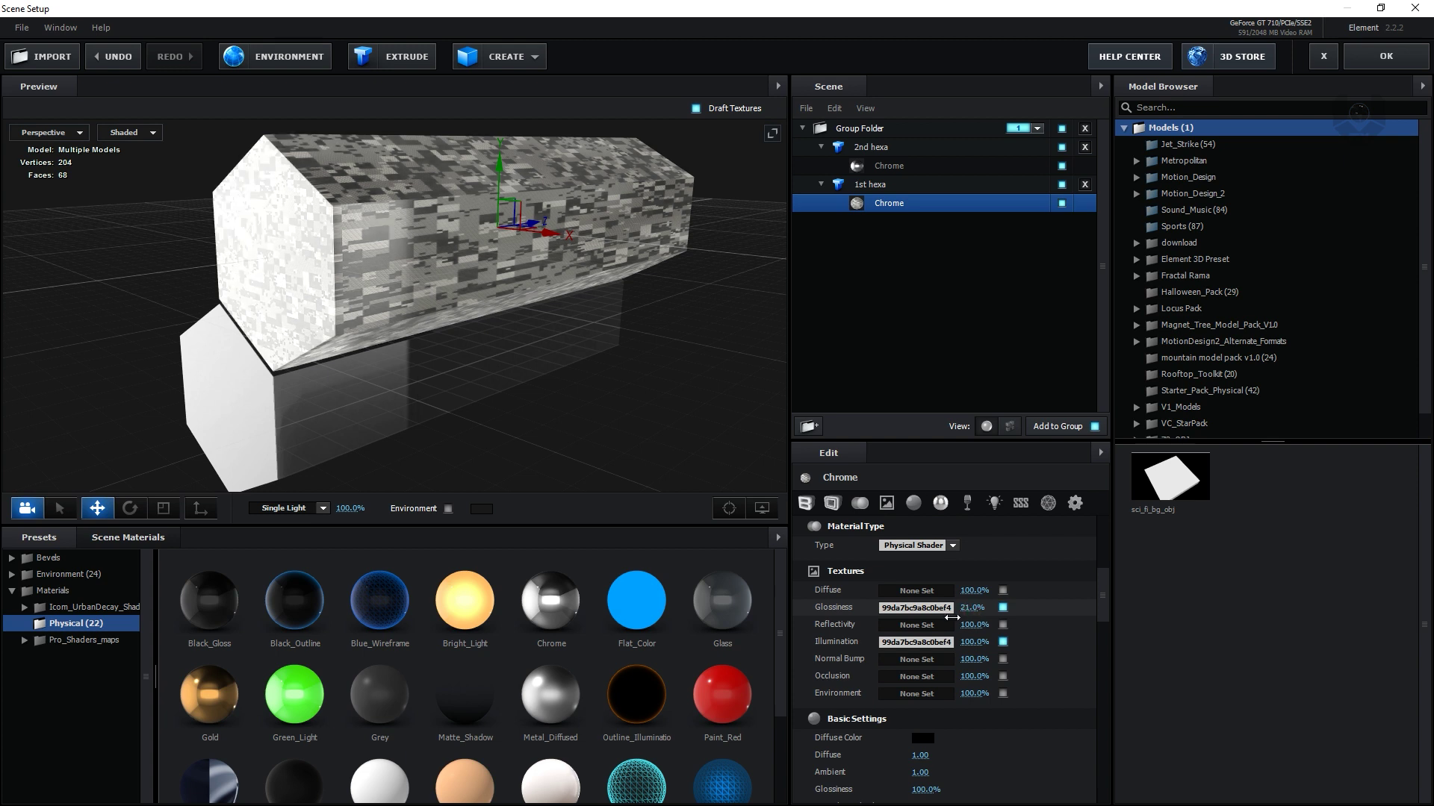
pyautogui.moveTo(576, 385); pyautogui.dragTo(558, 376)
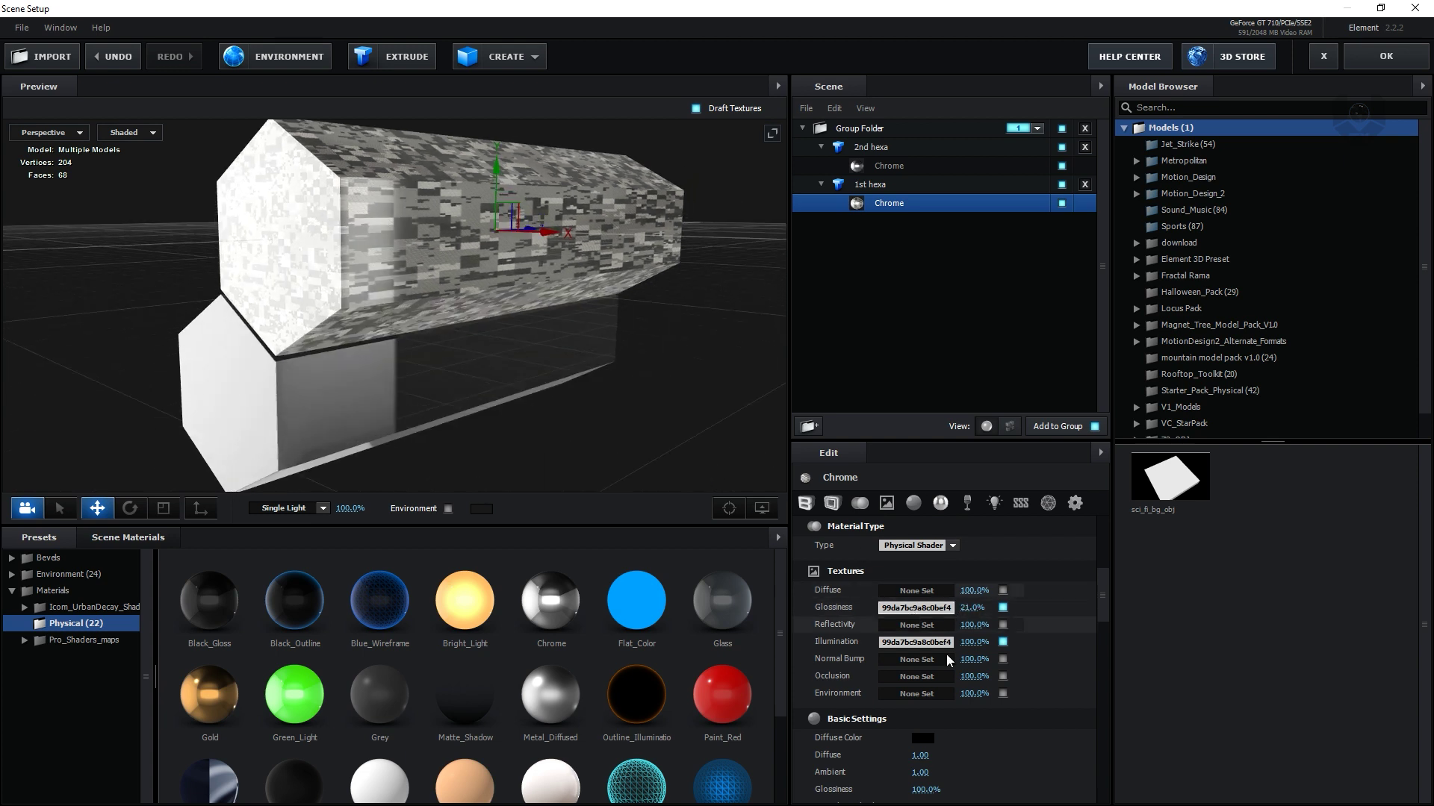
pyautogui.scroll(-3, 1100, 614)
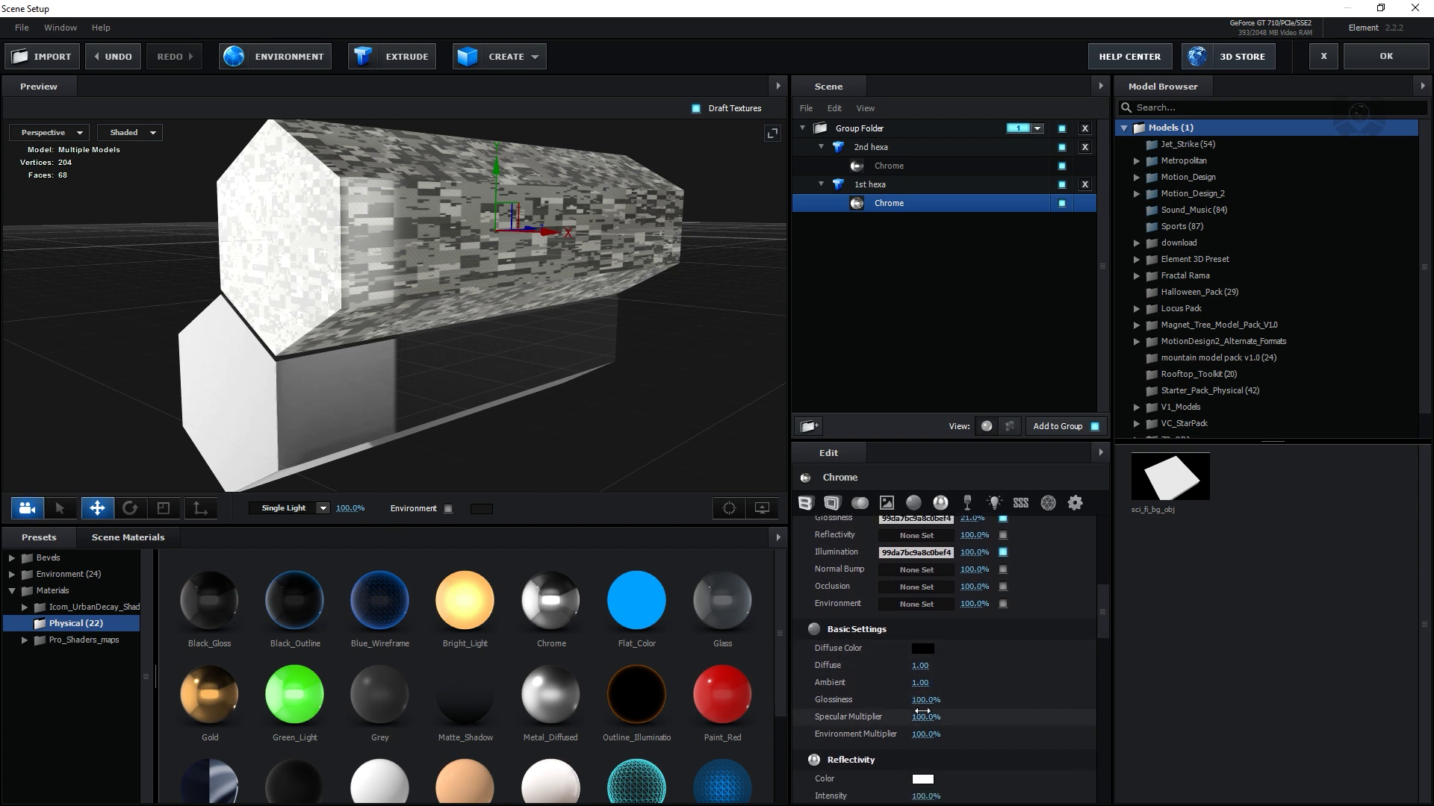
pyautogui.moveTo(934, 703); pyautogui.dragTo(920, 706)
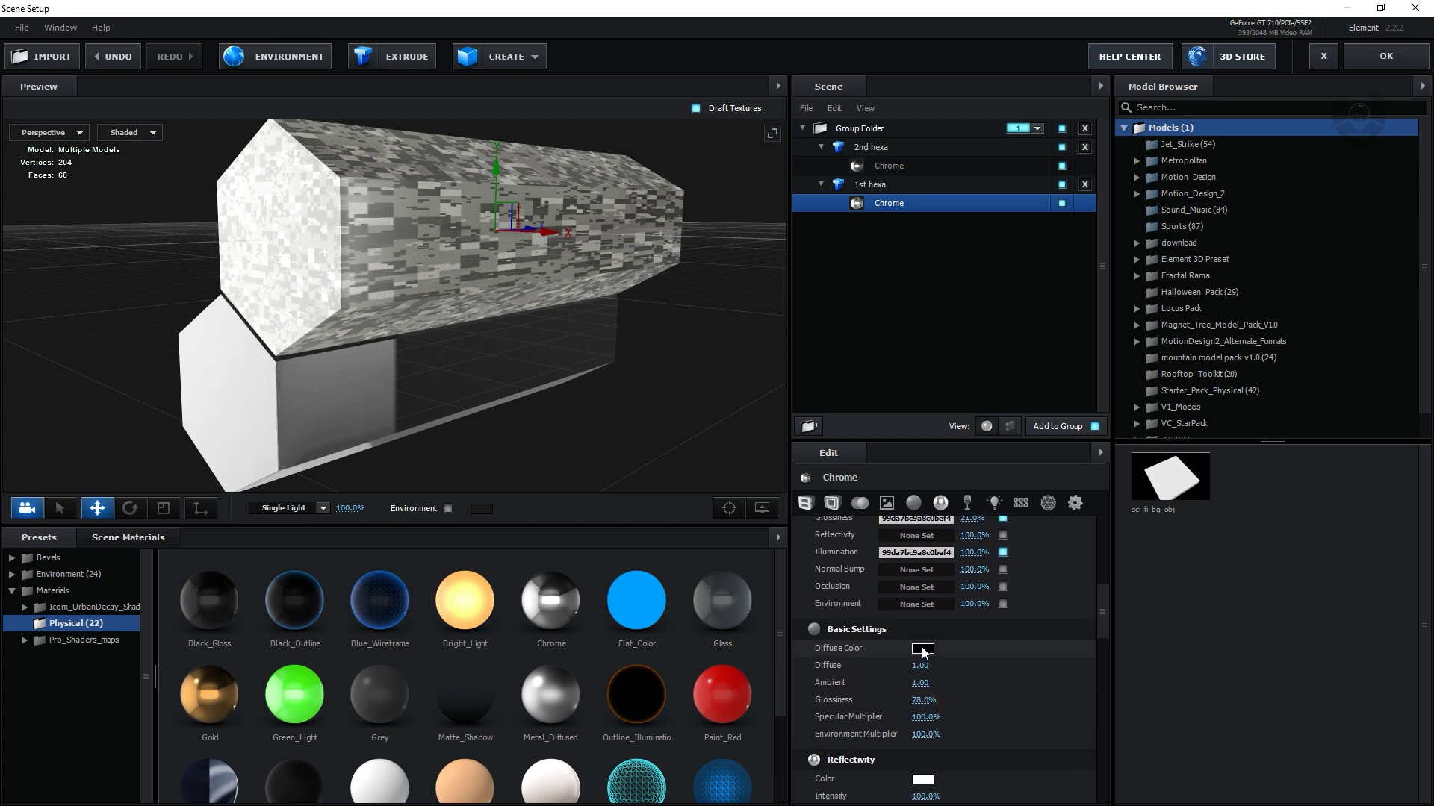
# Change the Diffuse Color of the 1st hexa's Chrome material to bright blue, 00AEFF
pyautogui.click(922, 649)
pyautogui.moveTo(992, 692)
pyautogui.mouseDown()
pyautogui.moveTo(985, 671)
pyautogui.moveTo(1001, 666)
pyautogui.mouseUp()
pyautogui.click(1039, 754)
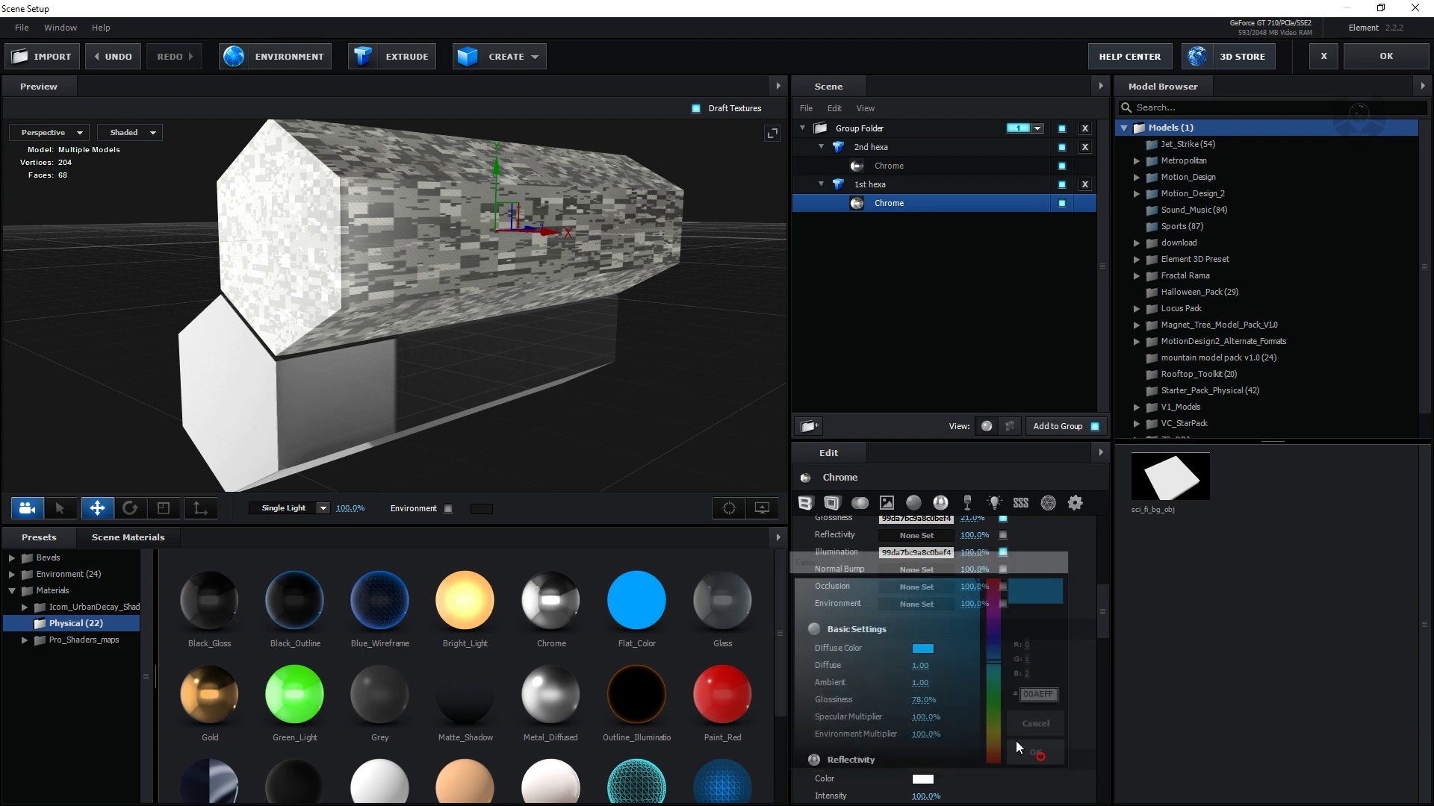
pyautogui.scroll(-3, 1103, 624)
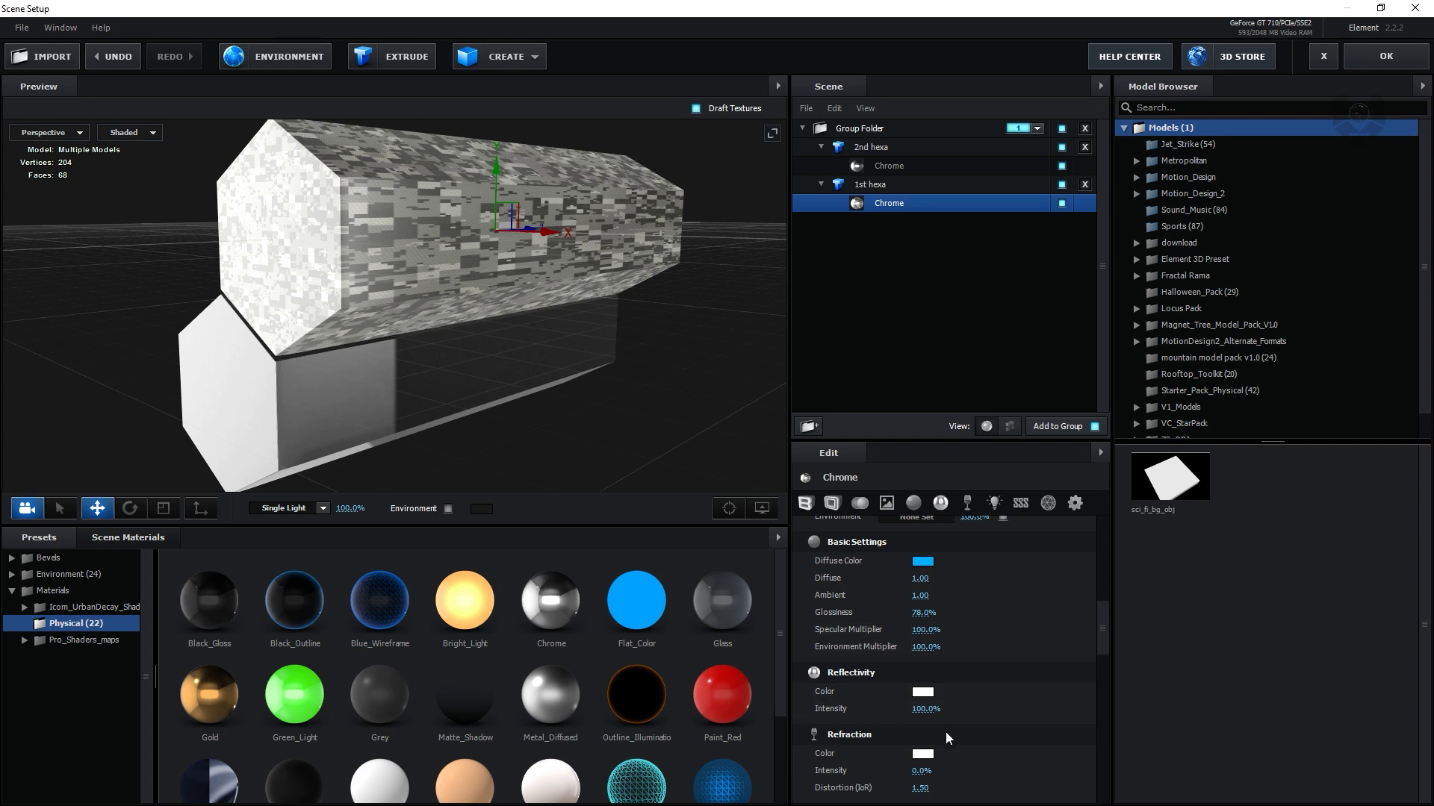
# Change the Illumination Color of the 1st hexa's Chrome material to red, FF0000
pyautogui.click(994, 503)
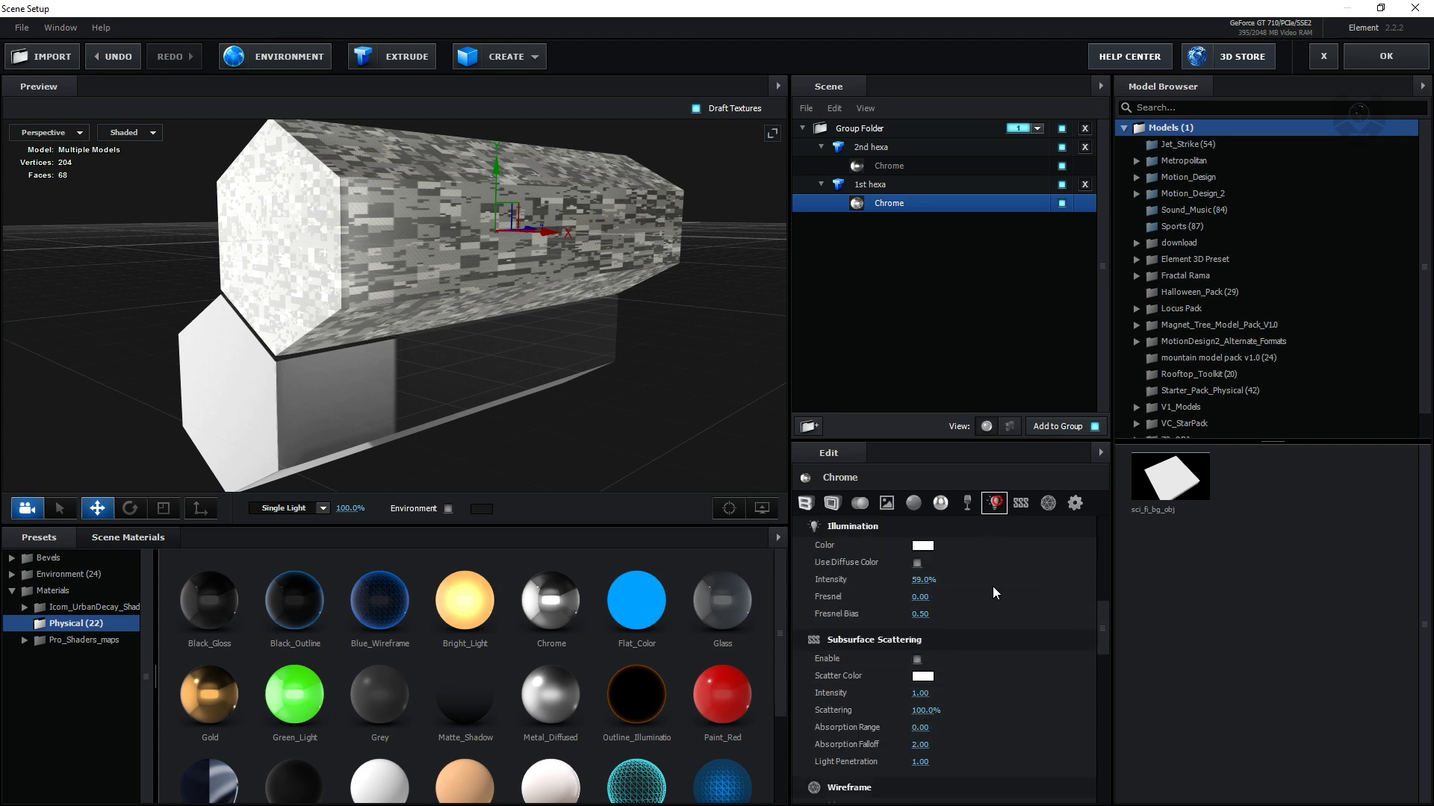
pyautogui.click(923, 545)
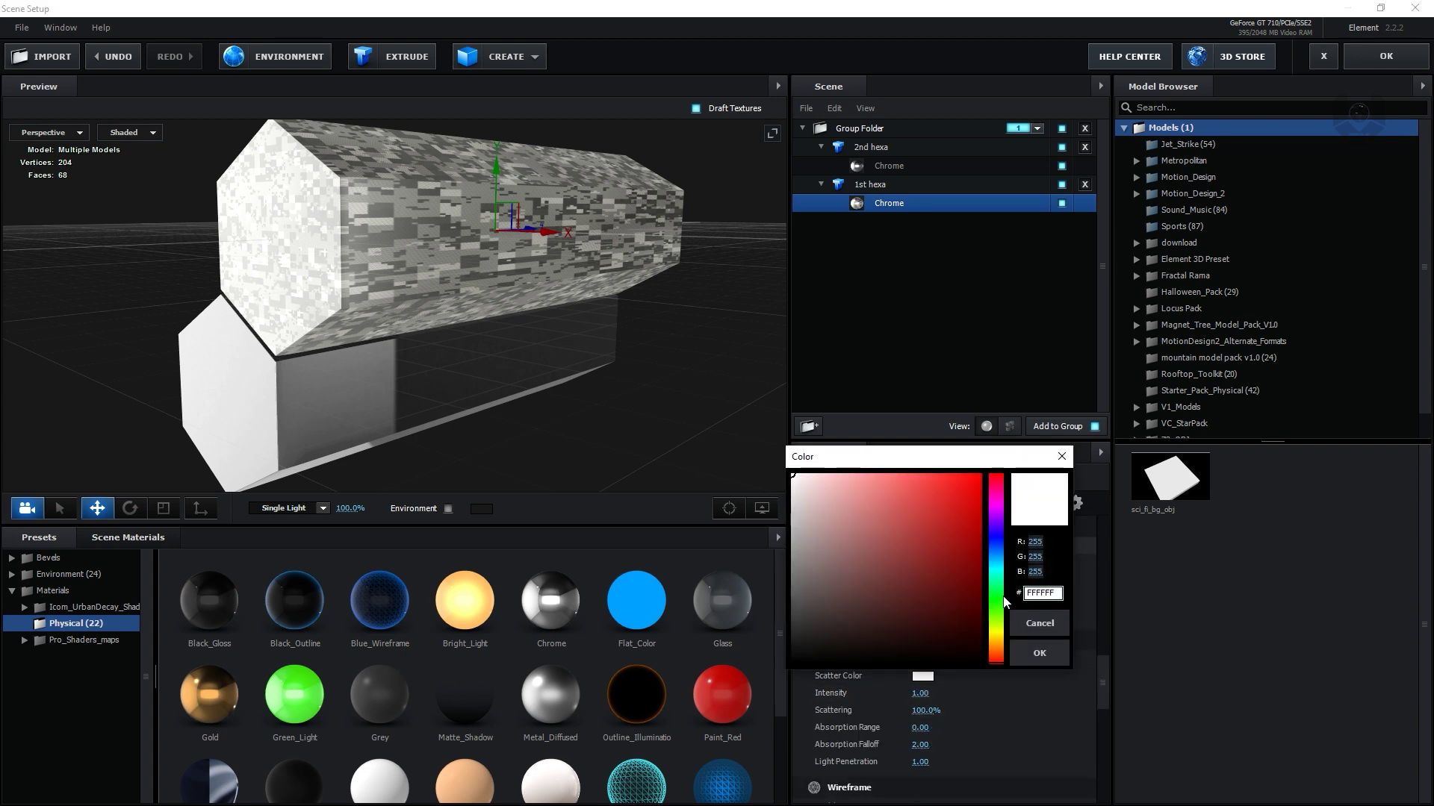
pyautogui.moveTo(944, 544); pyautogui.dragTo(1012, 479)
pyautogui.click(1039, 653)
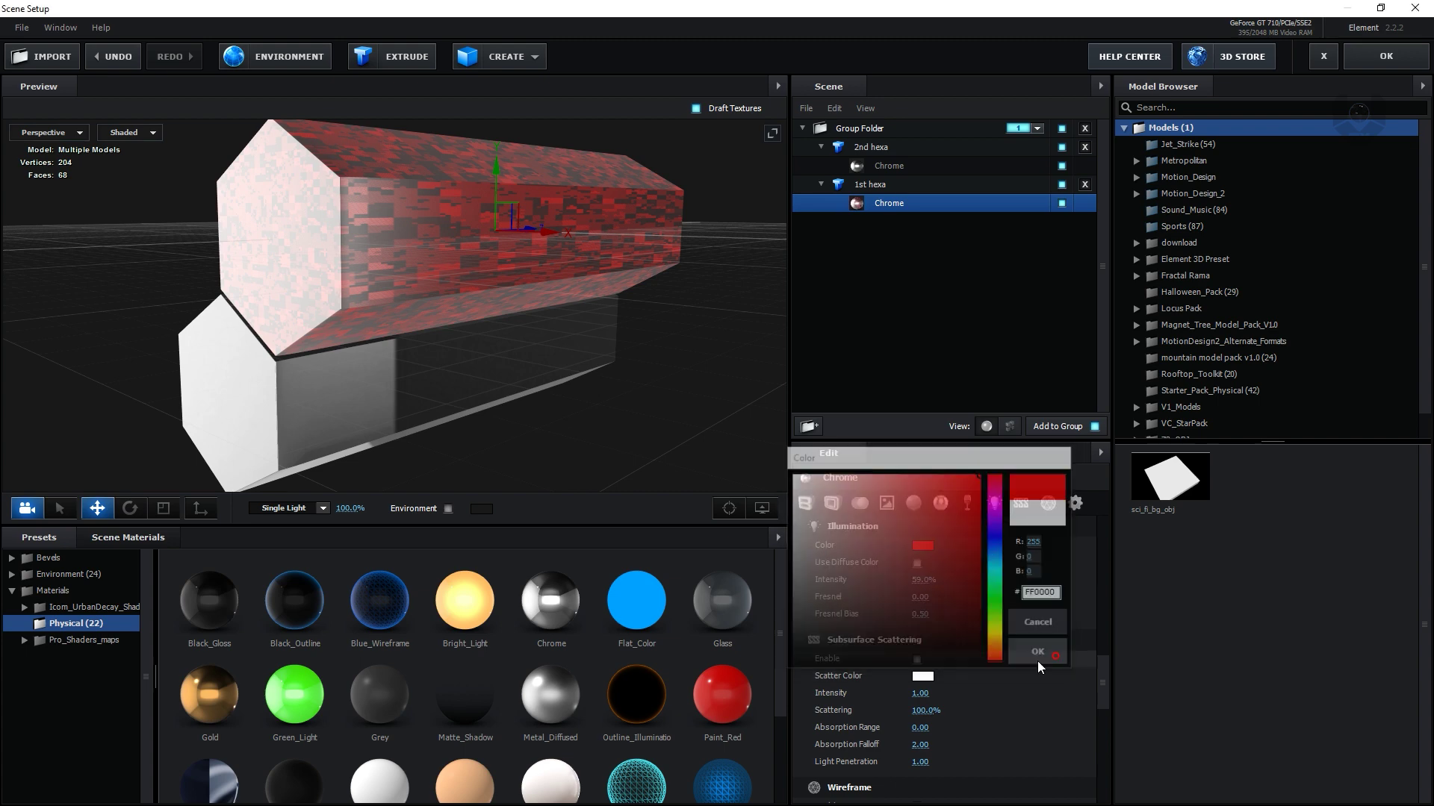
# Set the Illumination Fresnel of the 1st hexa's Chrome material to 1.00 and its Fresnel Bias to 0.48
pyautogui.moveTo(599, 342)
pyautogui.mouseDown()
pyautogui.moveTo(599, 365)
pyautogui.moveTo(687, 355)
pyautogui.moveTo(602, 353)
pyautogui.mouseUp()
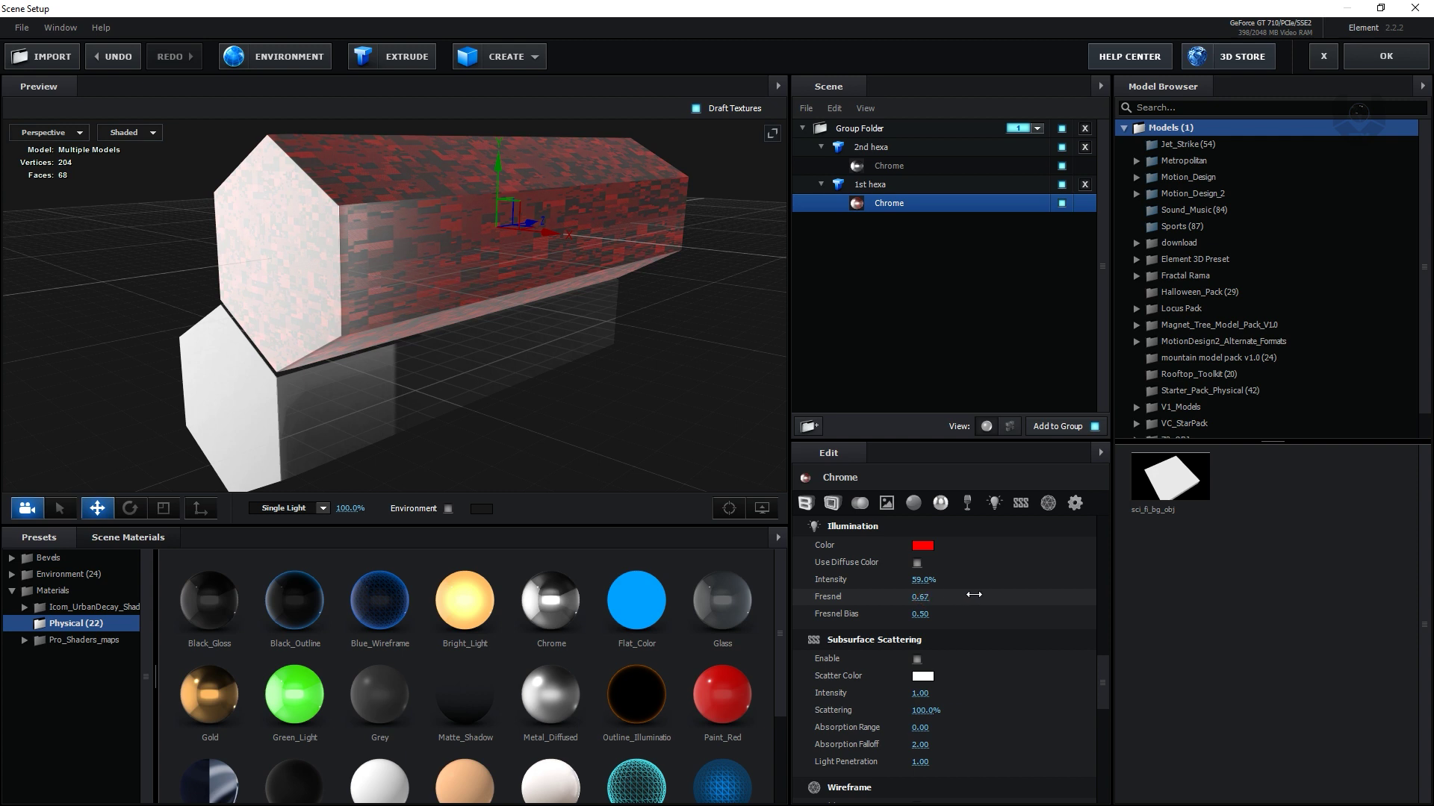
pyautogui.moveTo(974, 594); pyautogui.dragTo(1075, 595)
pyautogui.moveTo(907, 617); pyautogui.dragTo(885, 617)
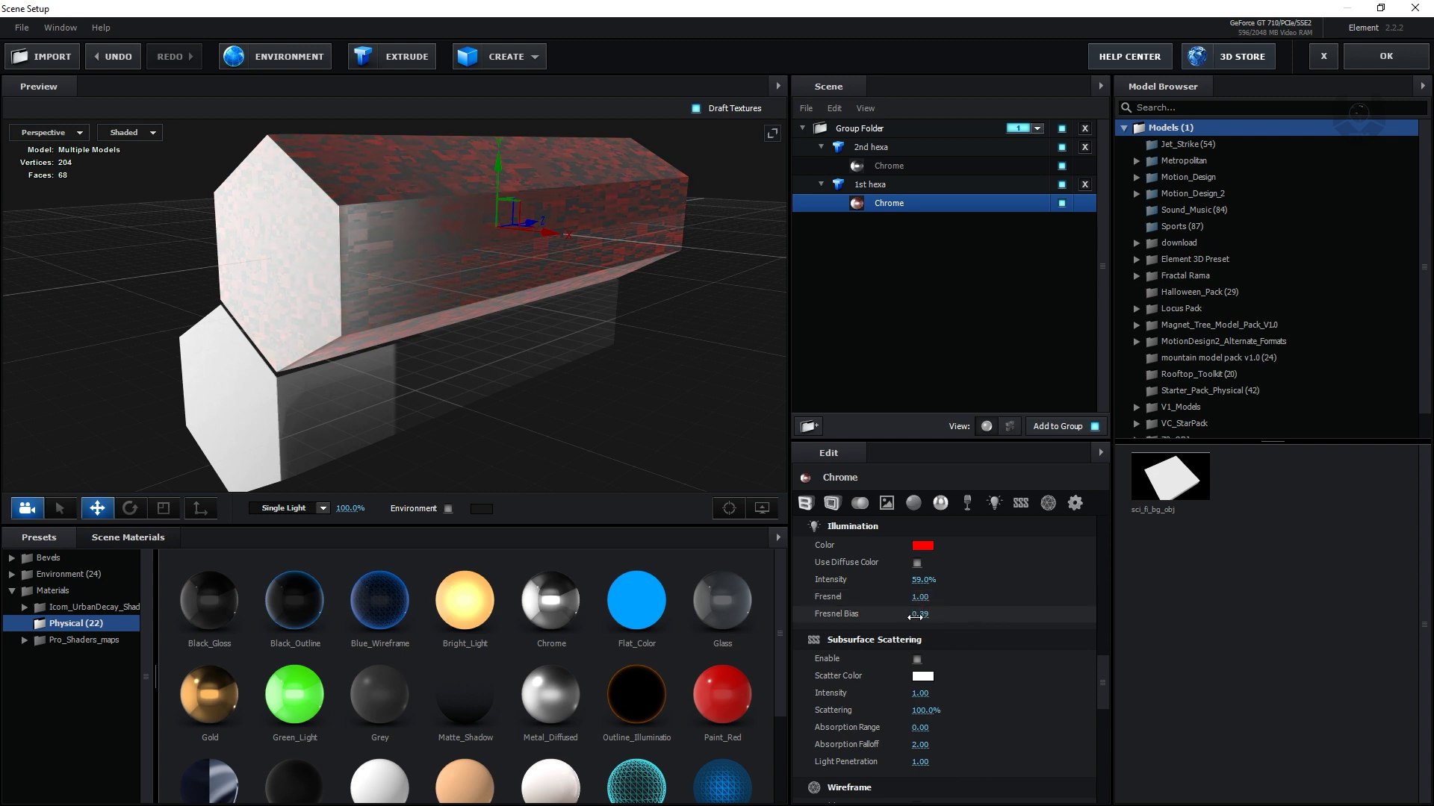
pyautogui.moveTo(616, 348); pyautogui.dragTo(637, 379)
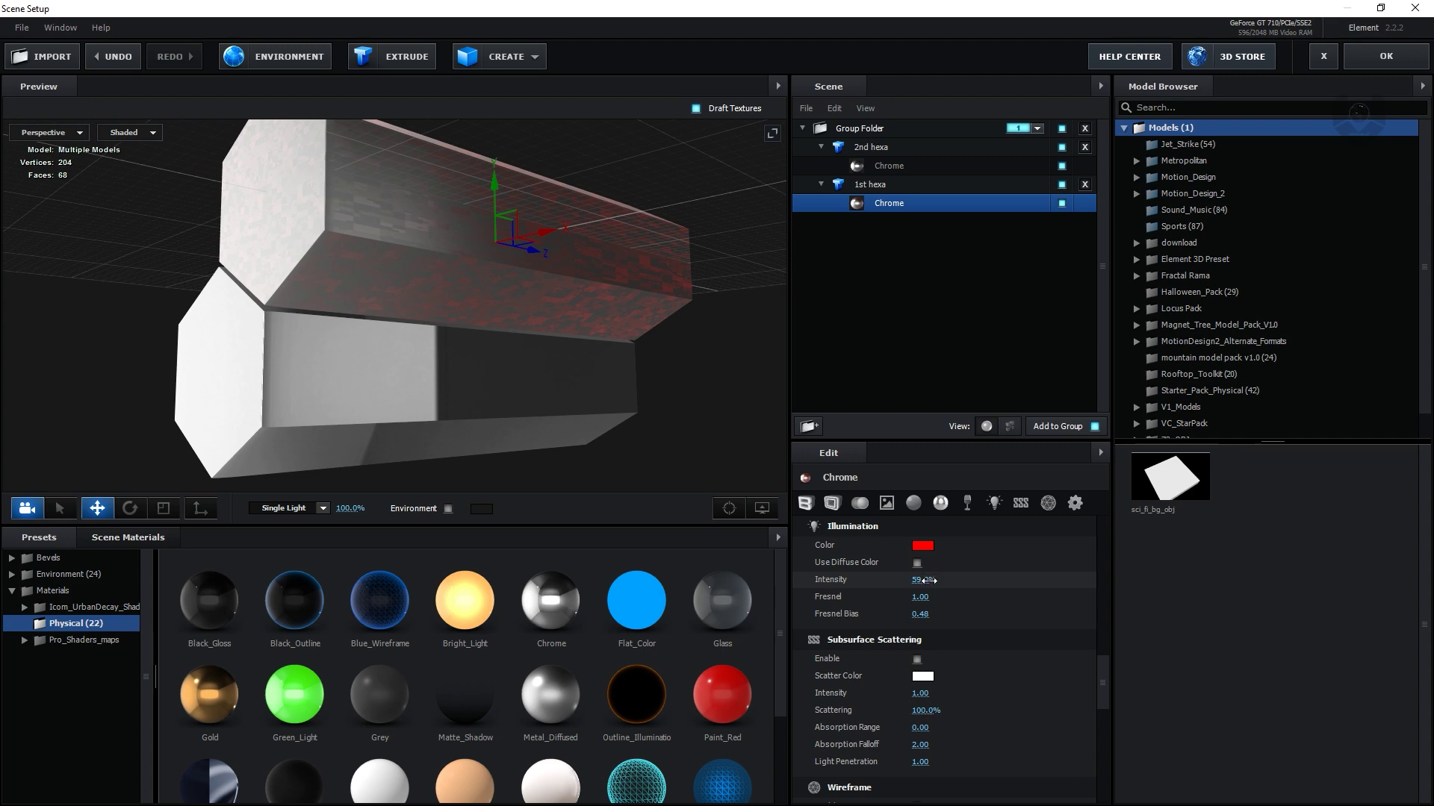
# Set the Illumination Intensity of the 1st hexa's Chrome material to 165.0% and inspect the red glow on the column
pyautogui.moveTo(1007, 582); pyautogui.dragTo(1017, 581)
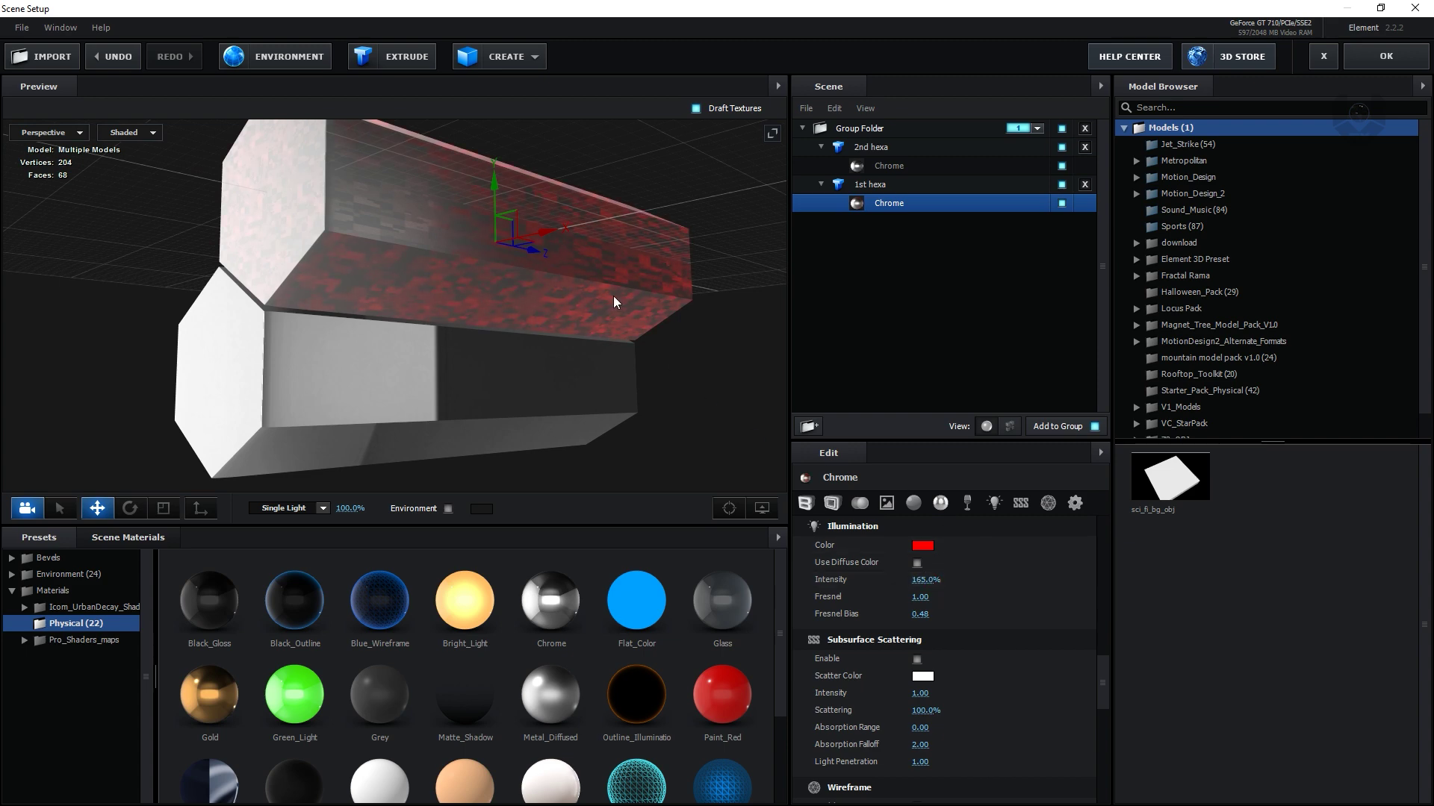
pyautogui.moveTo(612, 296); pyautogui.dragTo(571, 318)
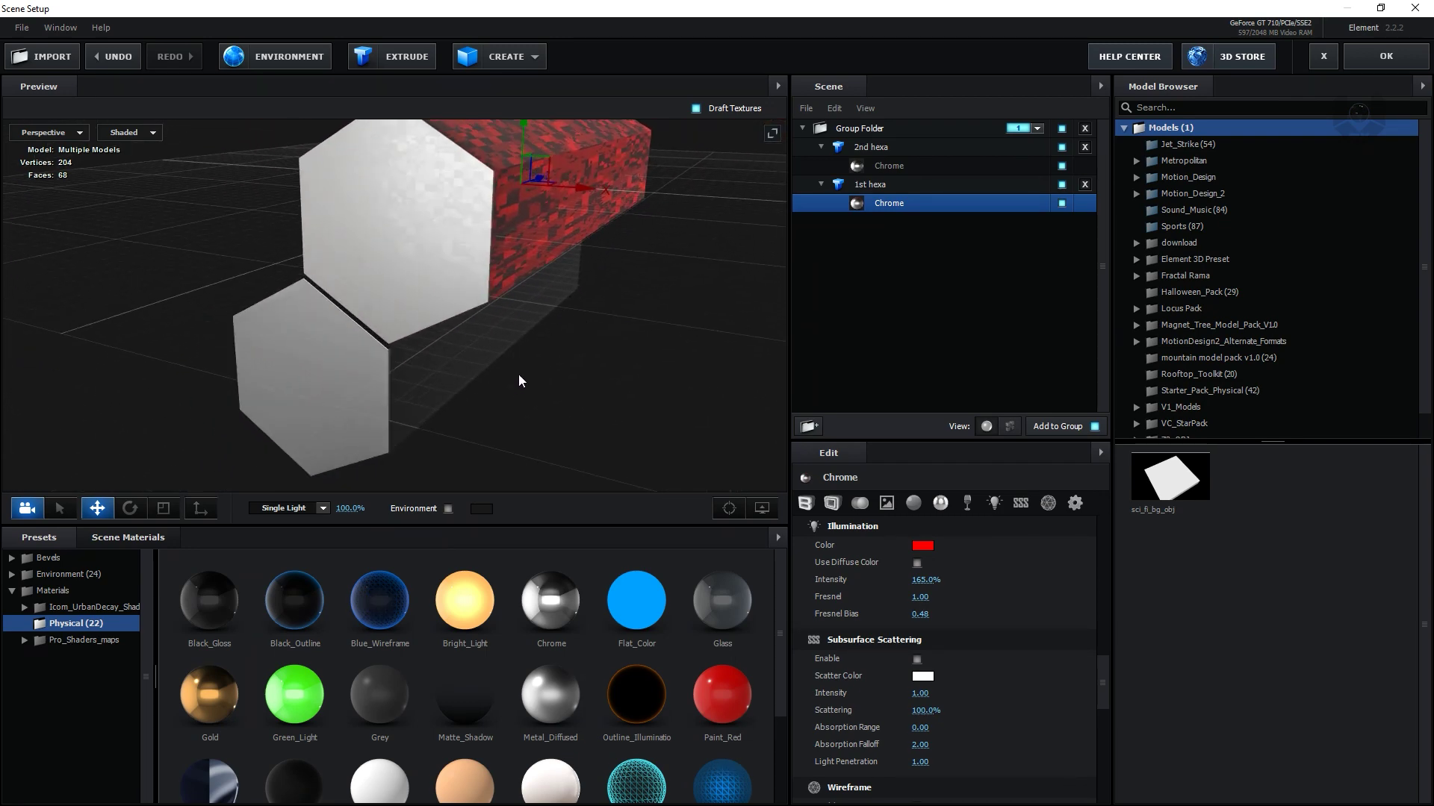
pyautogui.moveTo(520, 381); pyautogui.dragTo(530, 440)
# Load square_tiles_yellow_specular from VideoCopilot's Pro_Shaders_maps Tile_maps folder as the Glossiness texture of the 2nd hexa's Chrome material
pyautogui.click(898, 168)
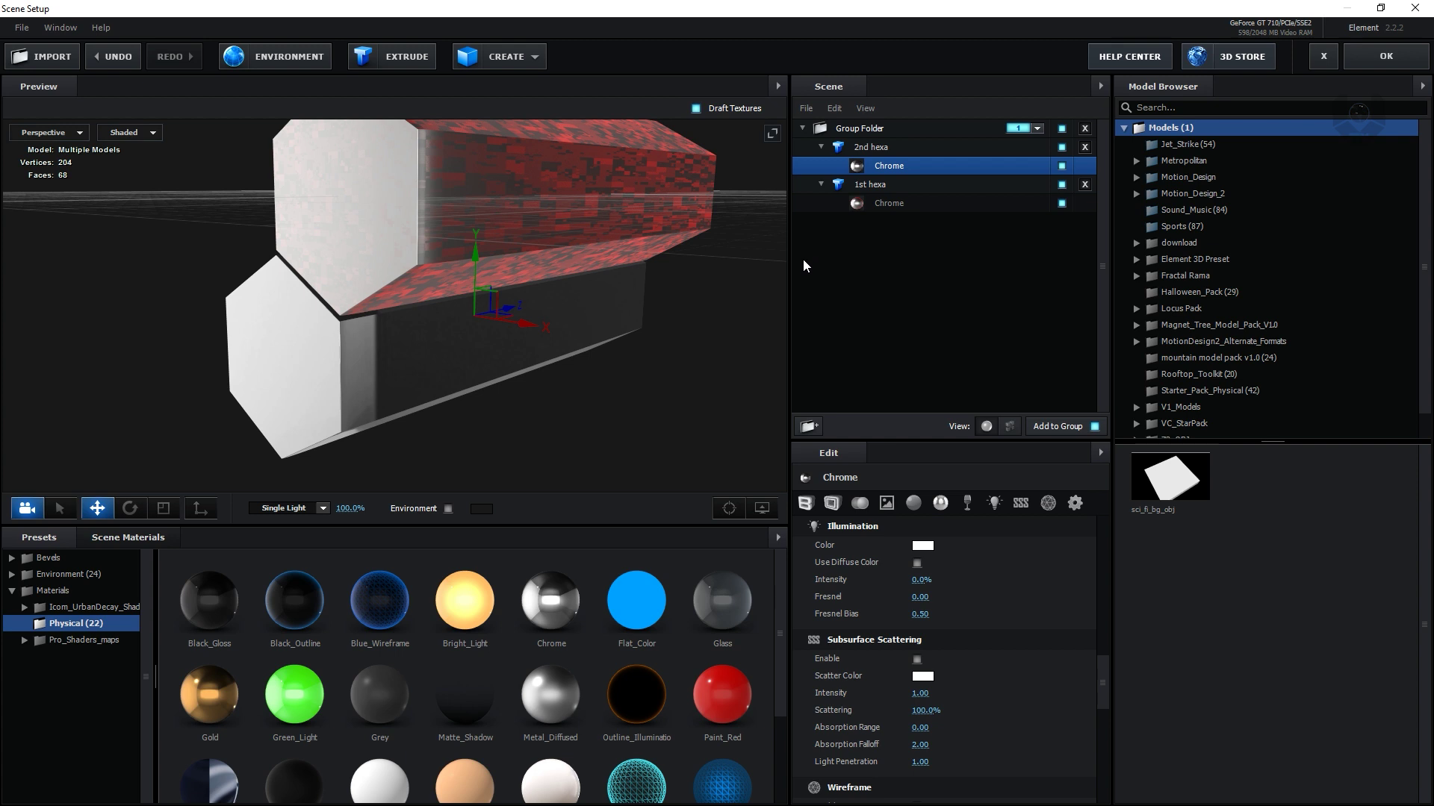
pyautogui.click(888, 505)
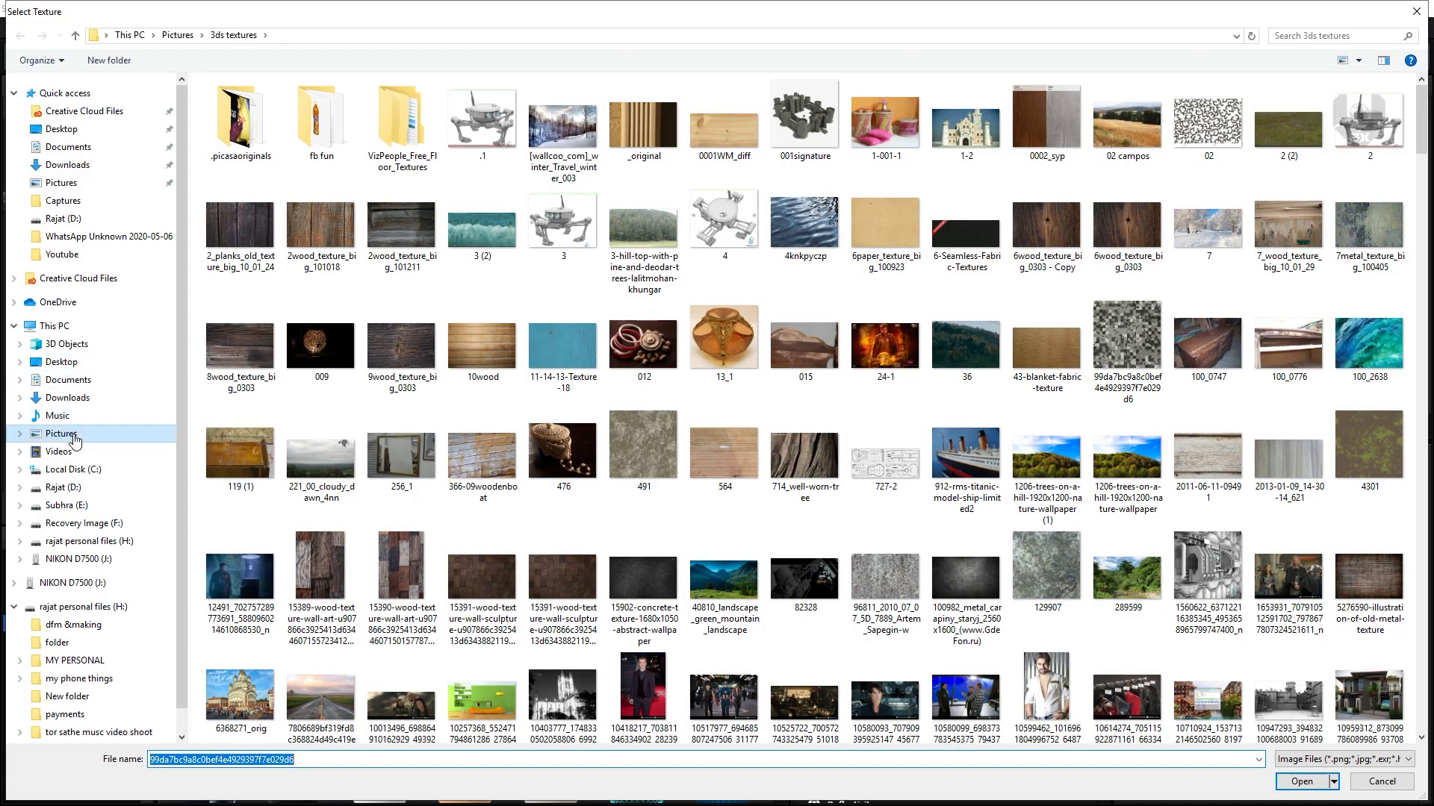
pyautogui.click(67, 380)
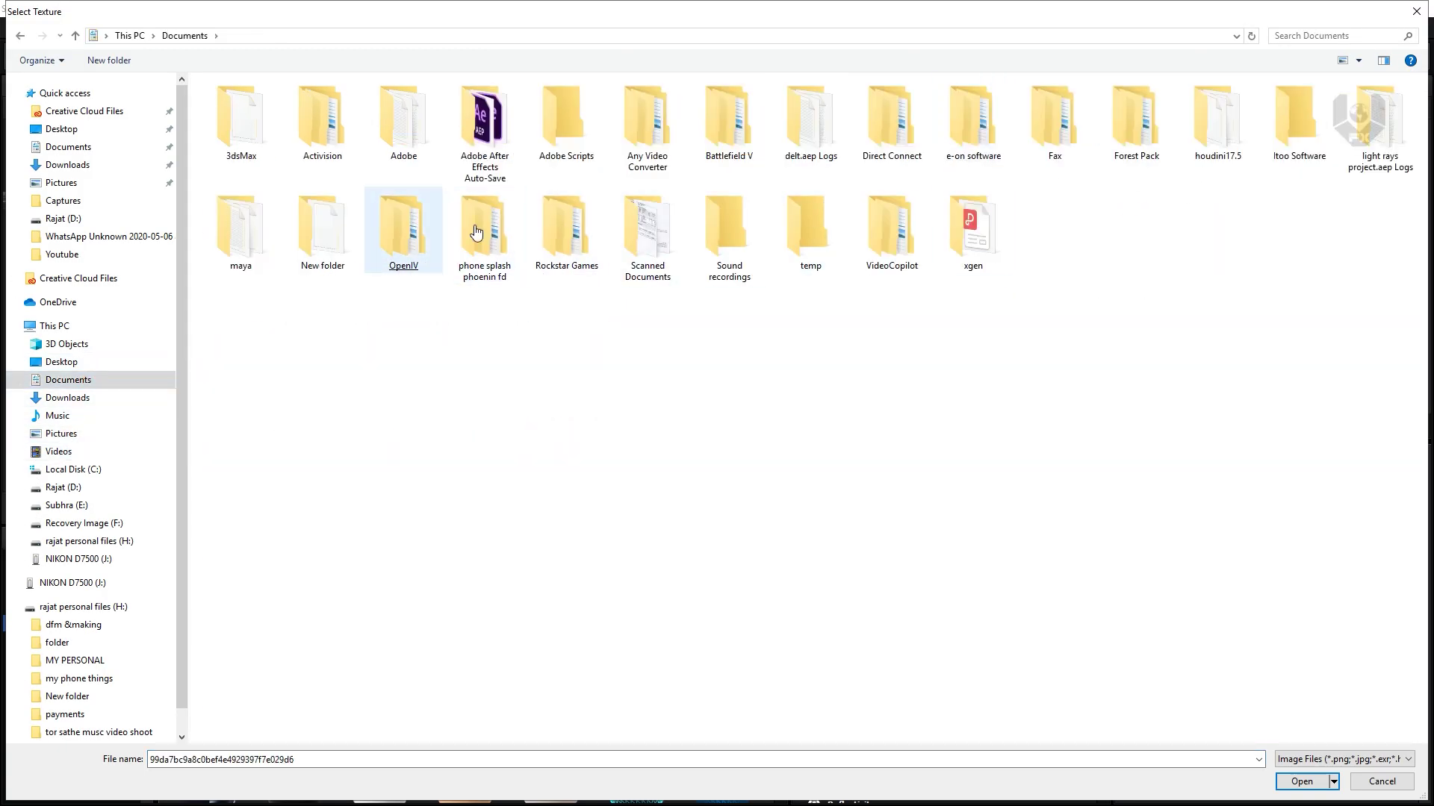
pyautogui.doubleClick(892, 228)
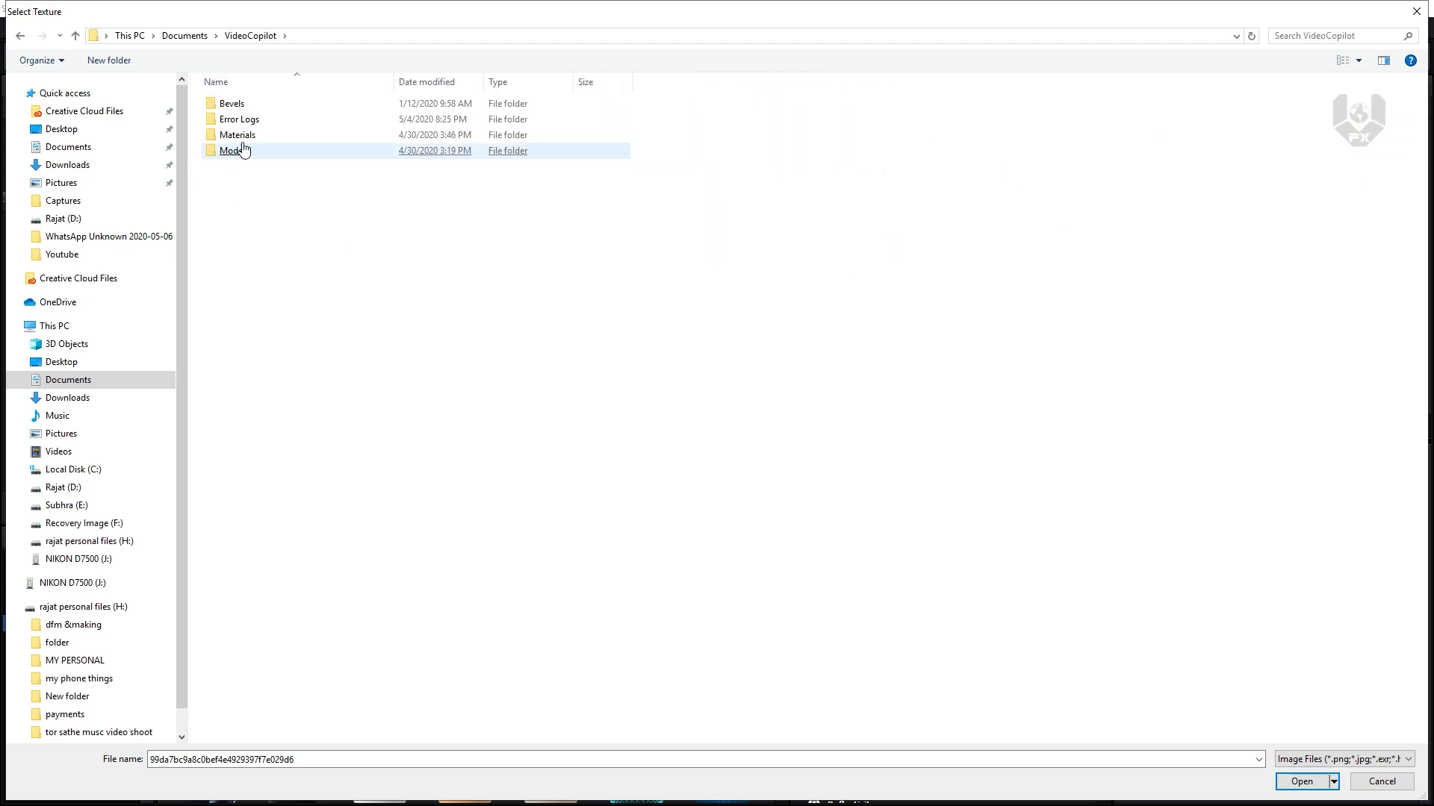
pyautogui.doubleClick(247, 134)
pyautogui.doubleClick(254, 168)
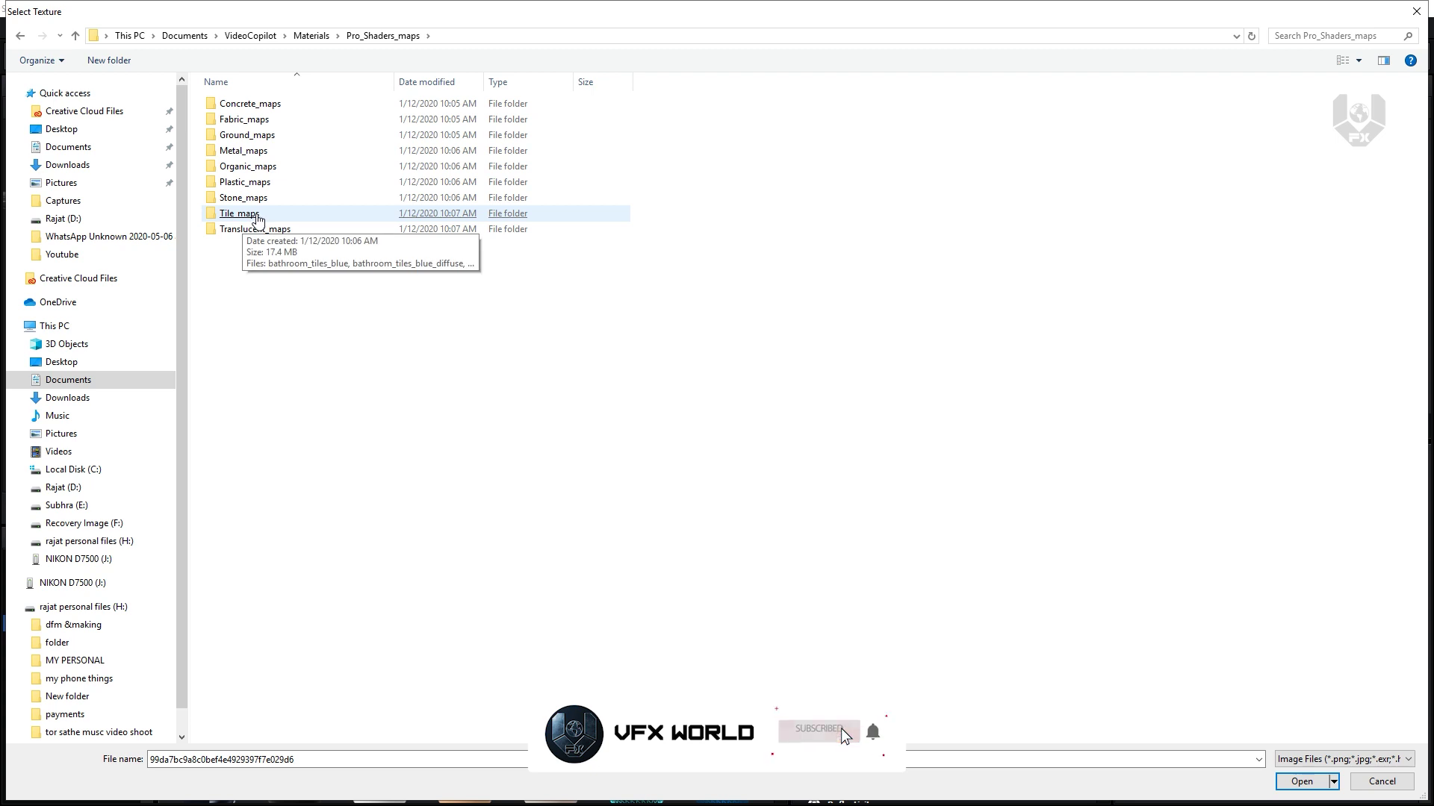
pyautogui.doubleClick(252, 215)
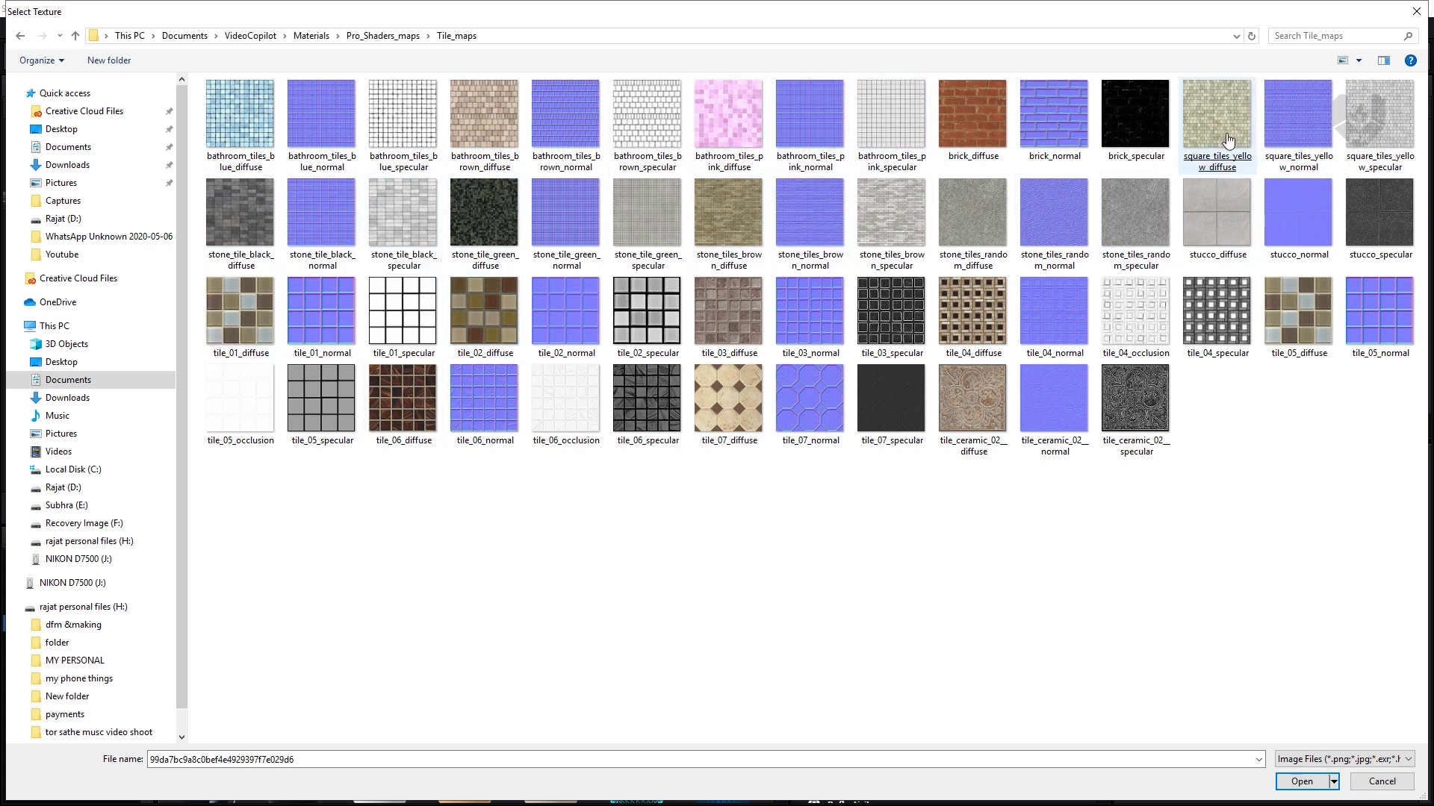
pyautogui.click(1386, 140)
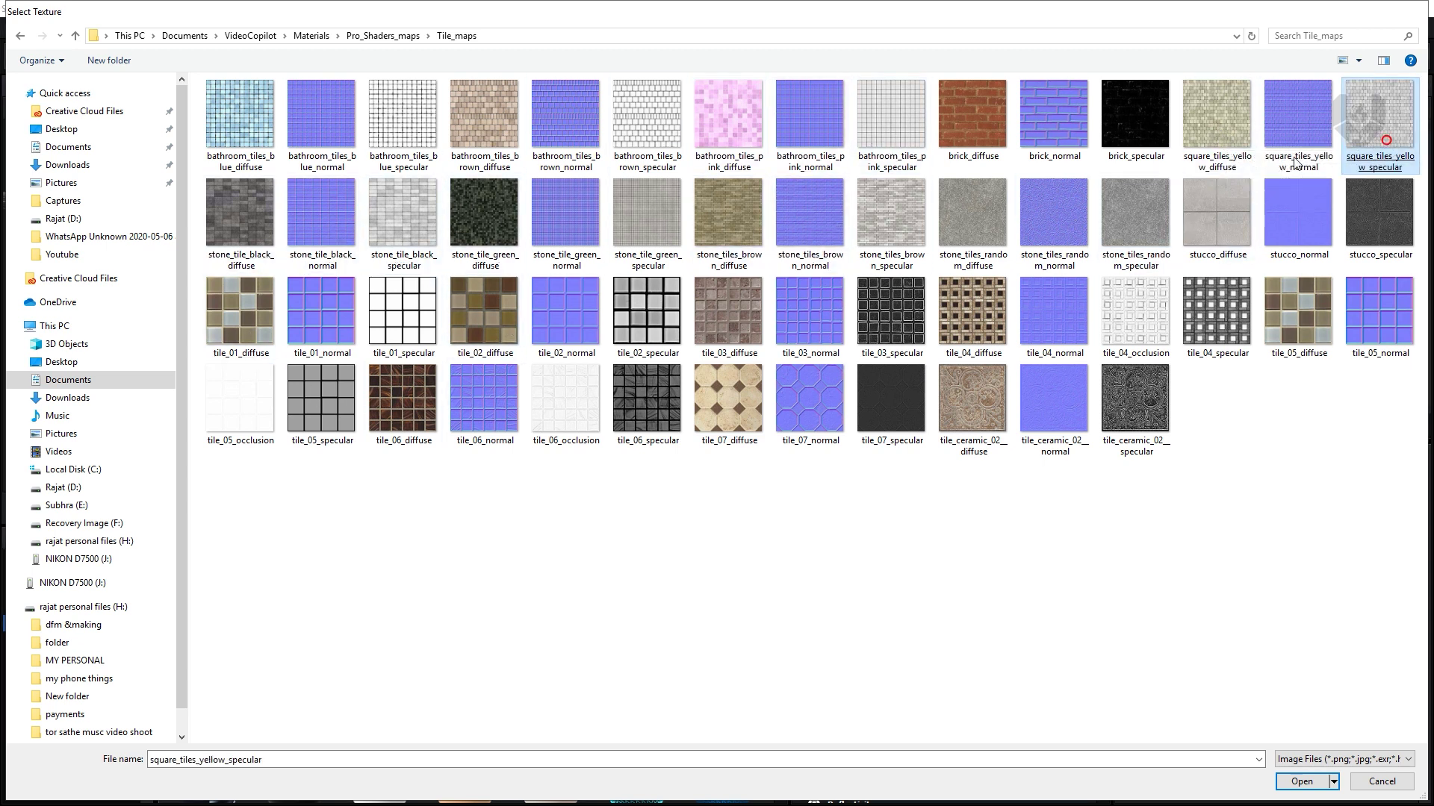
pyautogui.press('Return')
pyautogui.click(1128, 725)
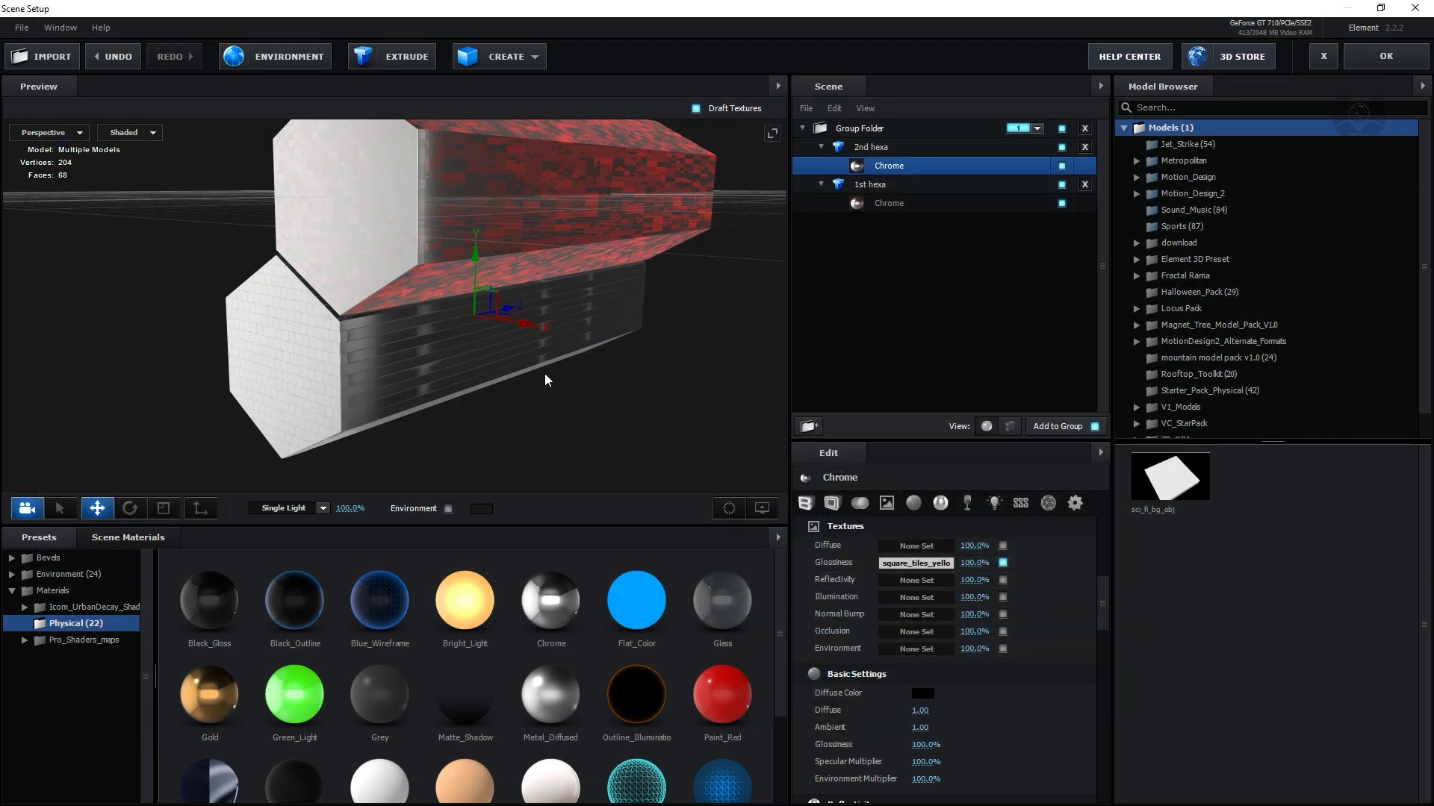
# Change the texture mapping of the 2nd hexa model to Box Repeat
pyautogui.moveTo(544, 373); pyautogui.dragTo(530, 365)
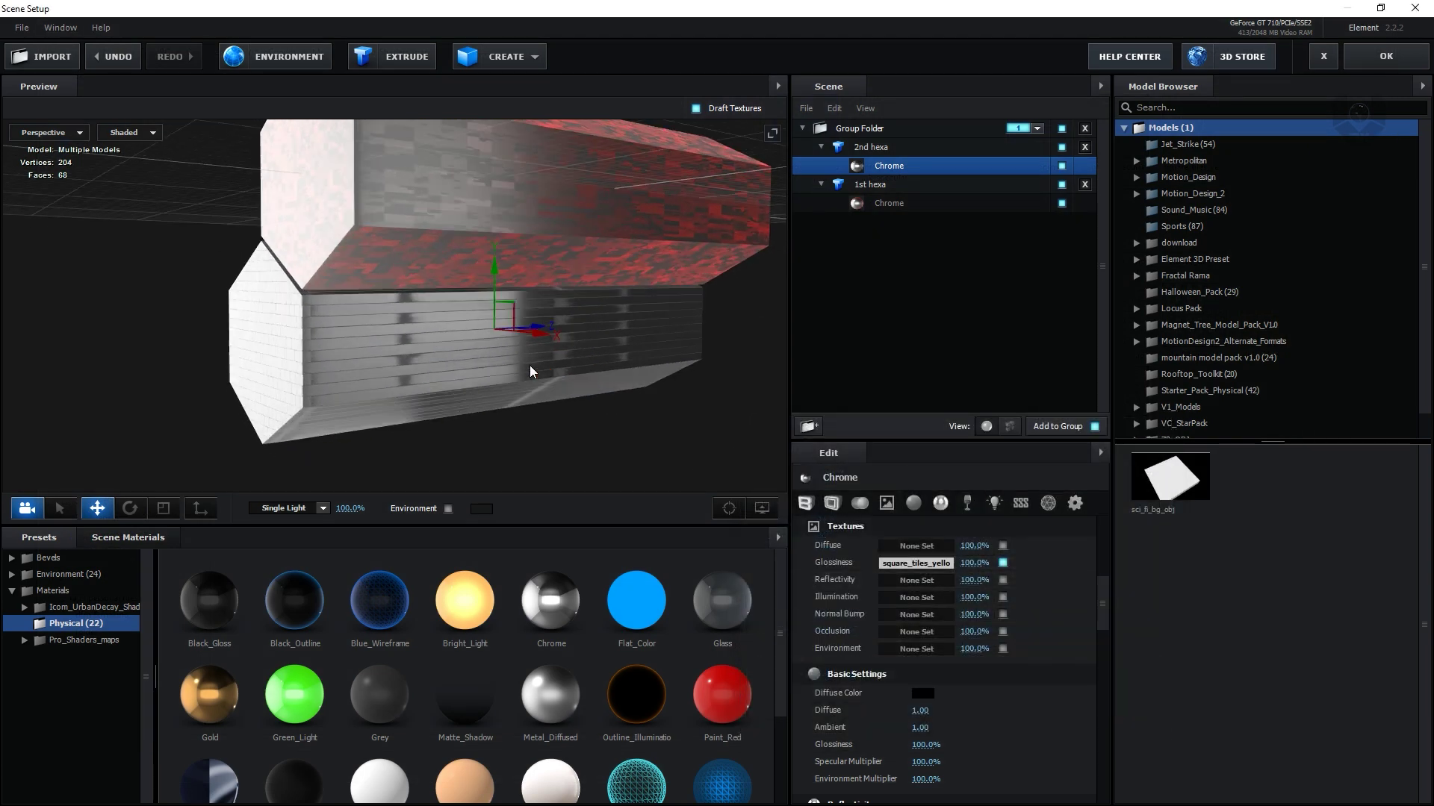
pyautogui.click(908, 148)
pyautogui.click(944, 546)
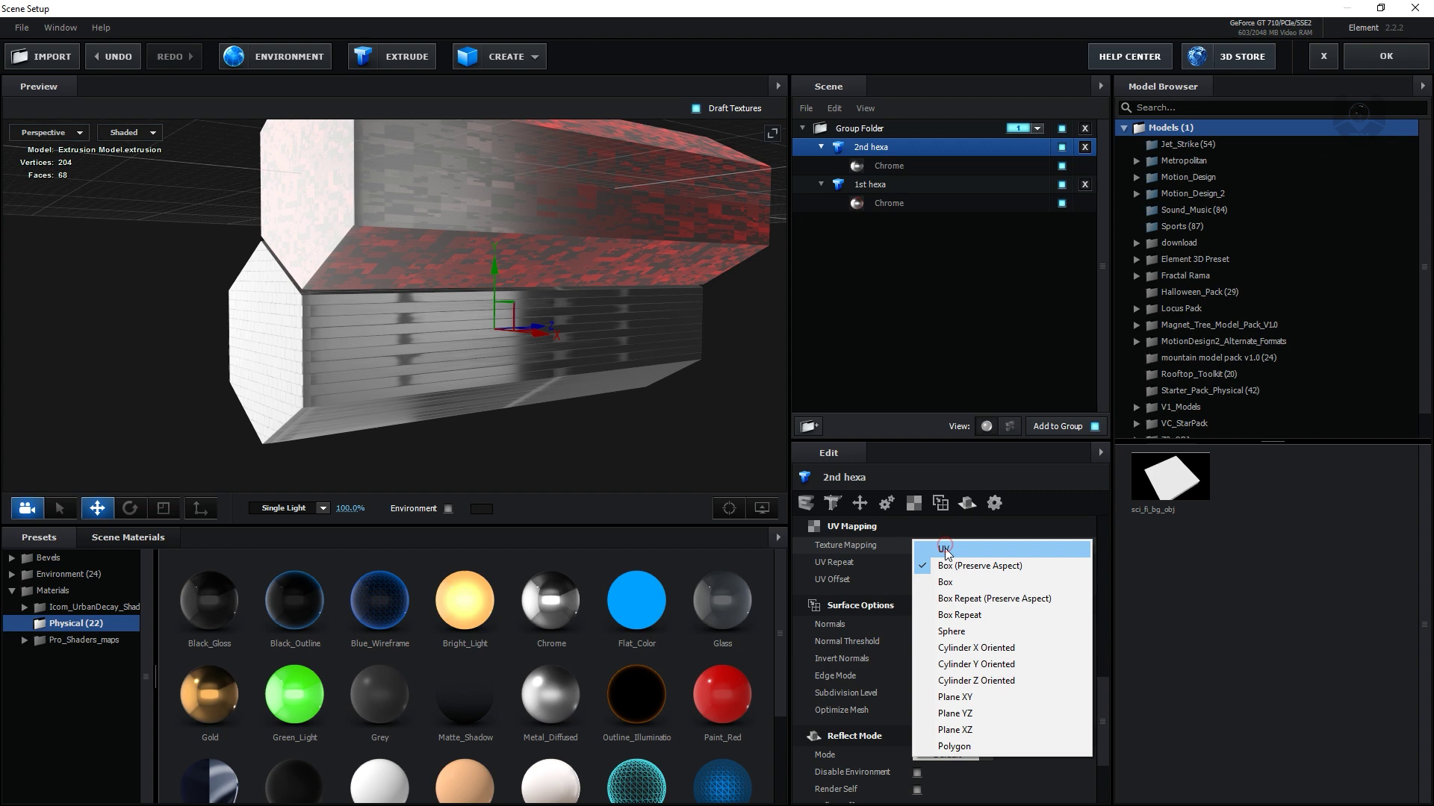
pyautogui.click(953, 614)
pyautogui.moveTo(515, 373)
pyautogui.mouseDown()
pyautogui.moveTo(490, 378)
pyautogui.moveTo(531, 379)
pyautogui.moveTo(509, 383)
pyautogui.mouseUp()
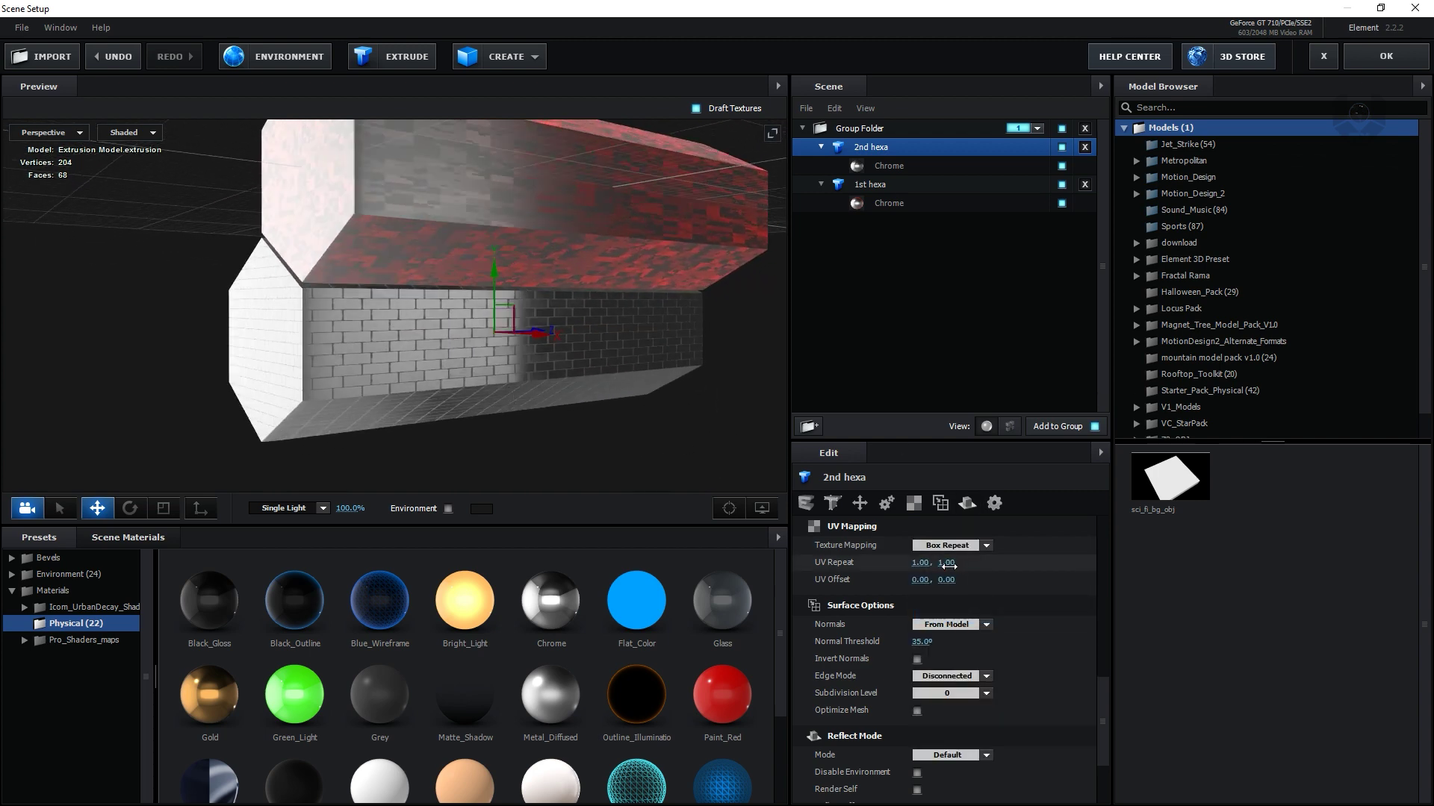
# Set the 2nd hexa model's UV Repeat to 3.28, 2.00 and inspect the tiles on the column
pyautogui.moveTo(948, 566)
pyautogui.mouseDown()
pyautogui.moveTo(1058, 566)
pyautogui.moveTo(993, 580)
pyautogui.moveTo(947, 564)
pyautogui.mouseUp()
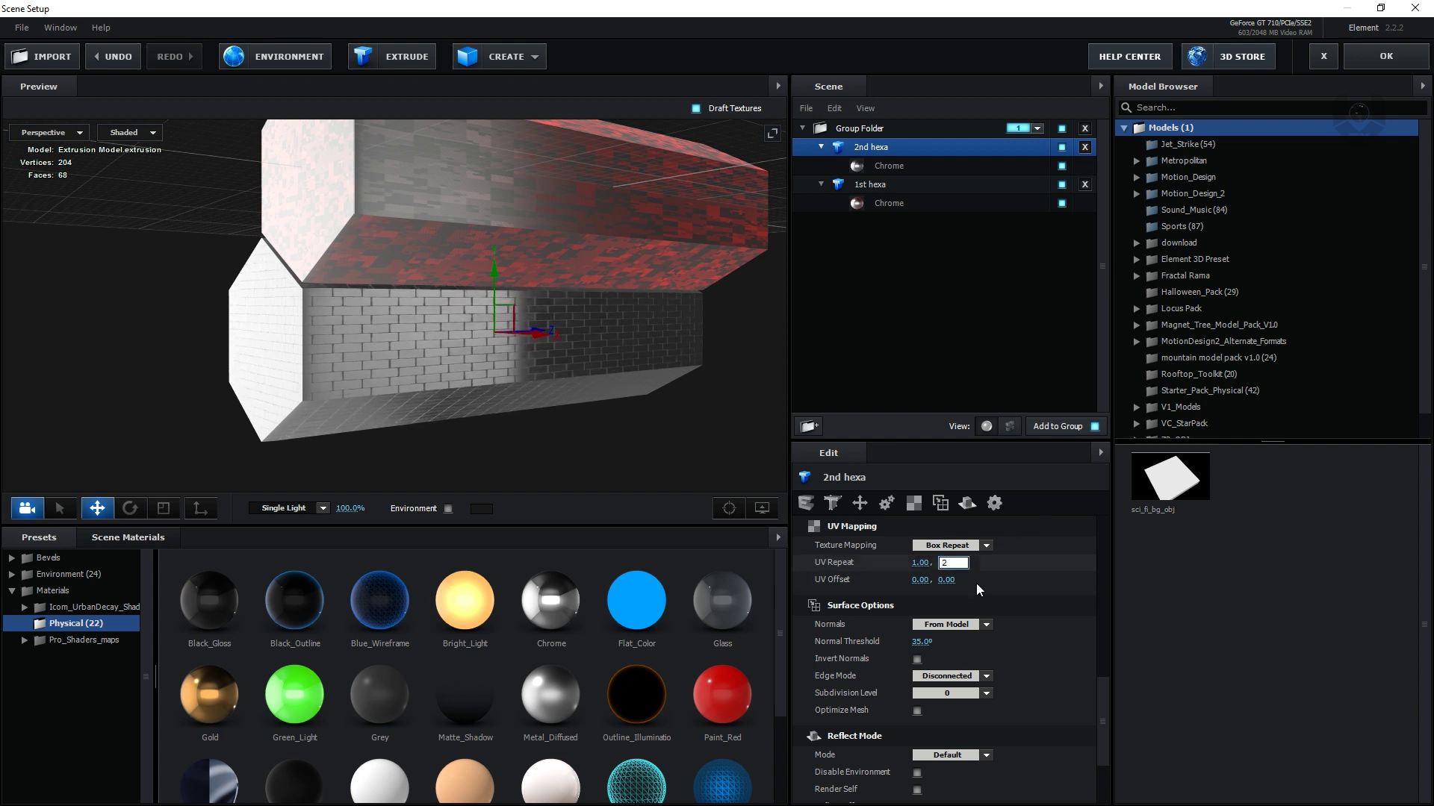
pyautogui.click(962, 596)
pyautogui.moveTo(946, 565); pyautogui.dragTo(1276, 583)
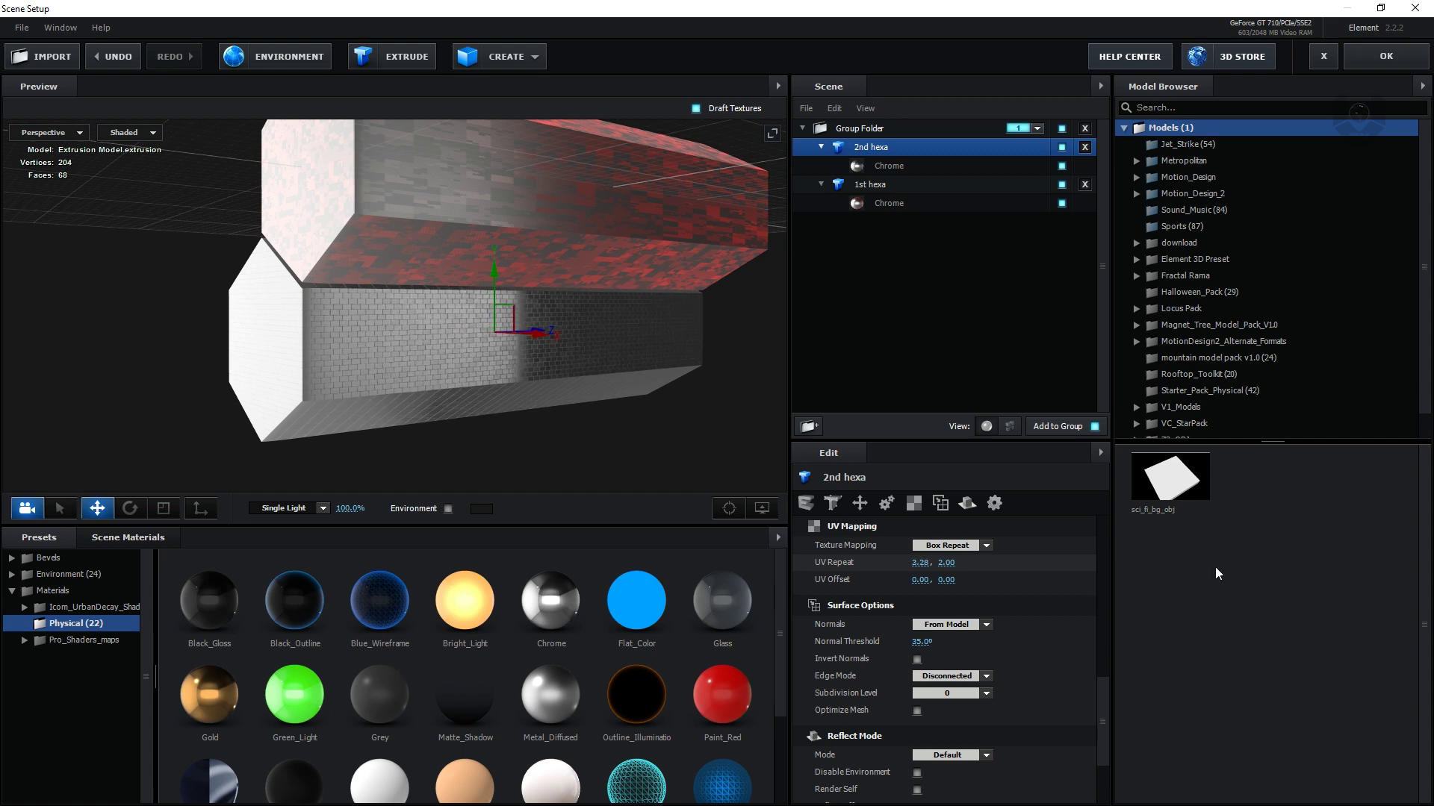
pyautogui.moveTo(559, 421); pyautogui.dragTo(601, 423)
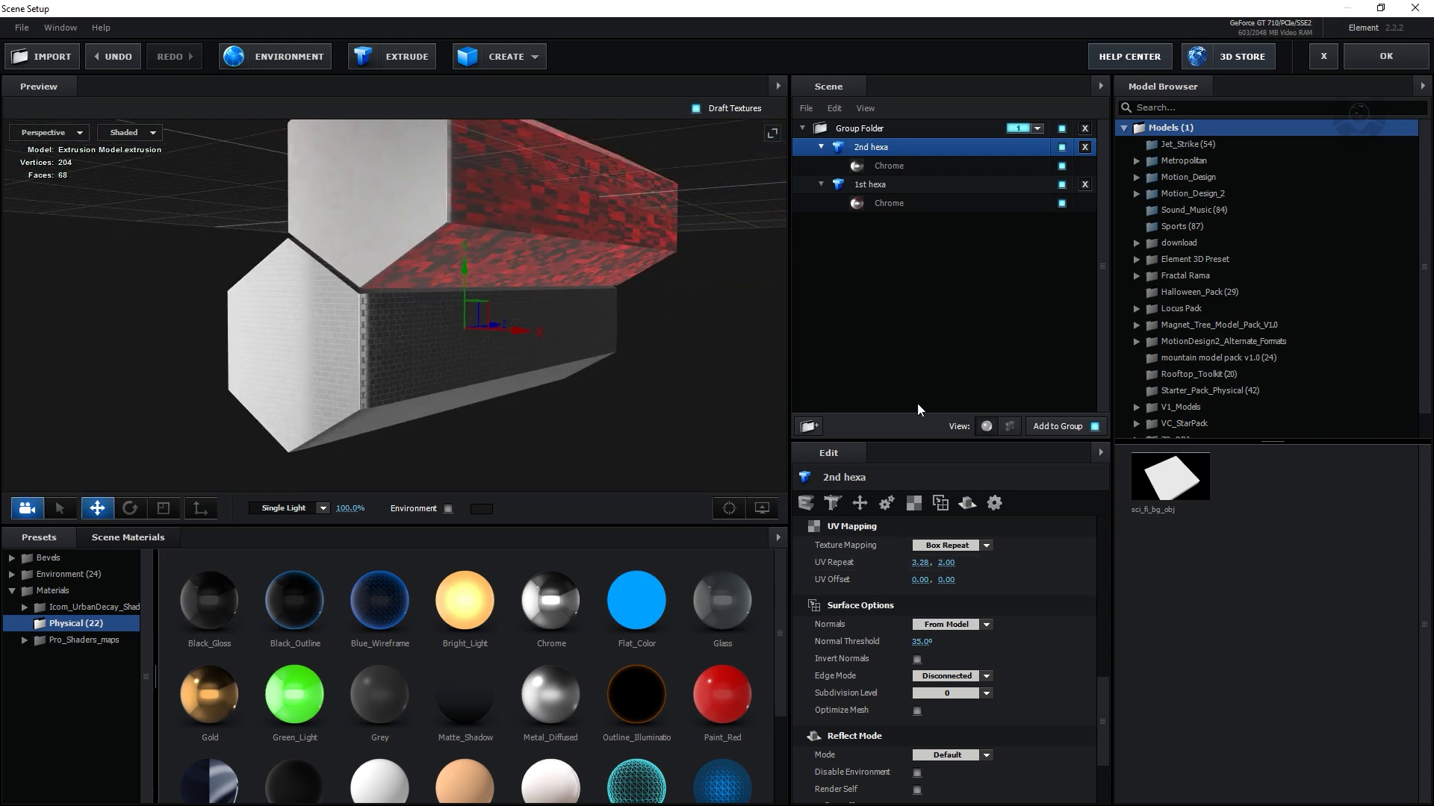
# Copy the Glossiness texture of the 2nd hexa's Chrome material into its Normal Bump channel
pyautogui.click(918, 169)
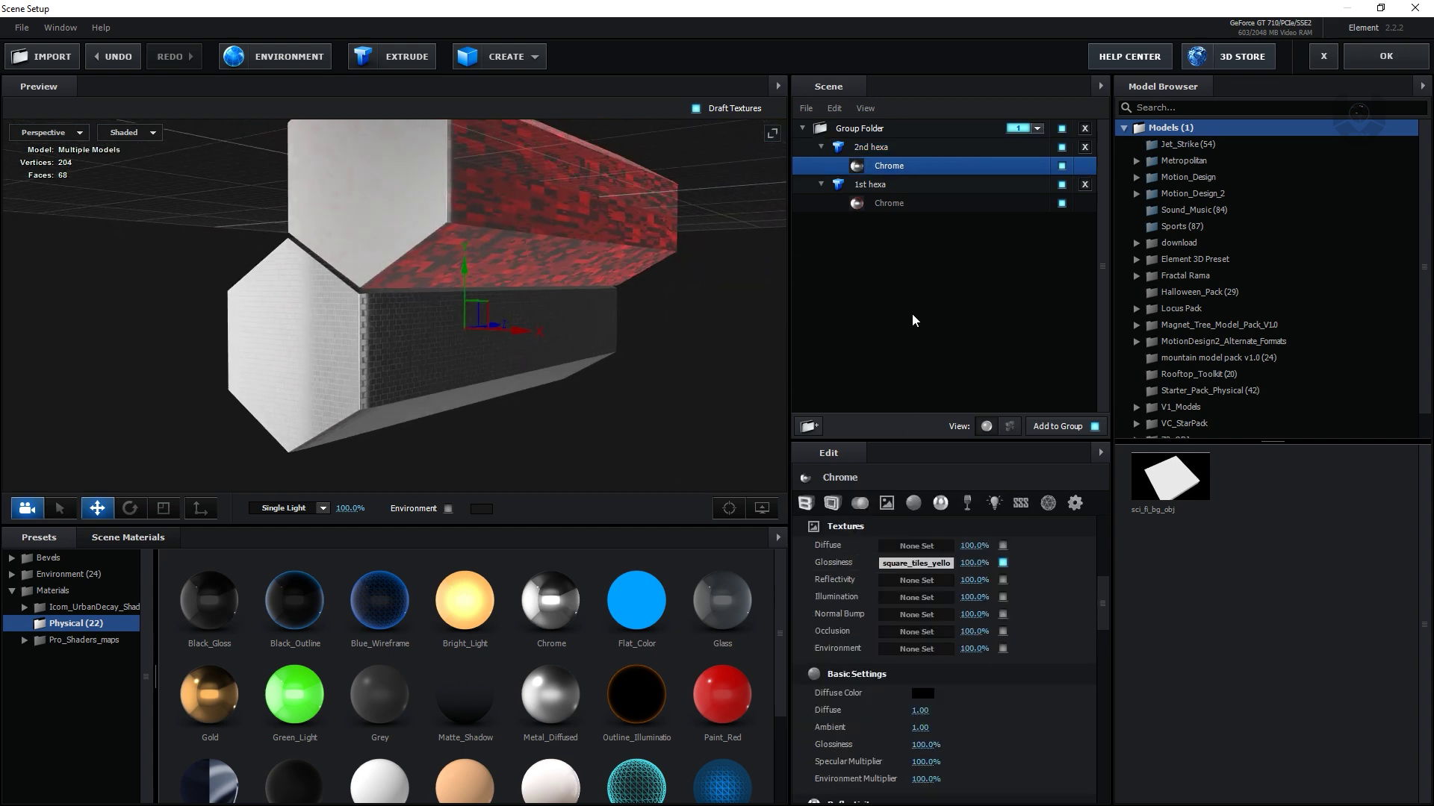
pyautogui.rightClick(945, 564)
pyautogui.click(982, 595)
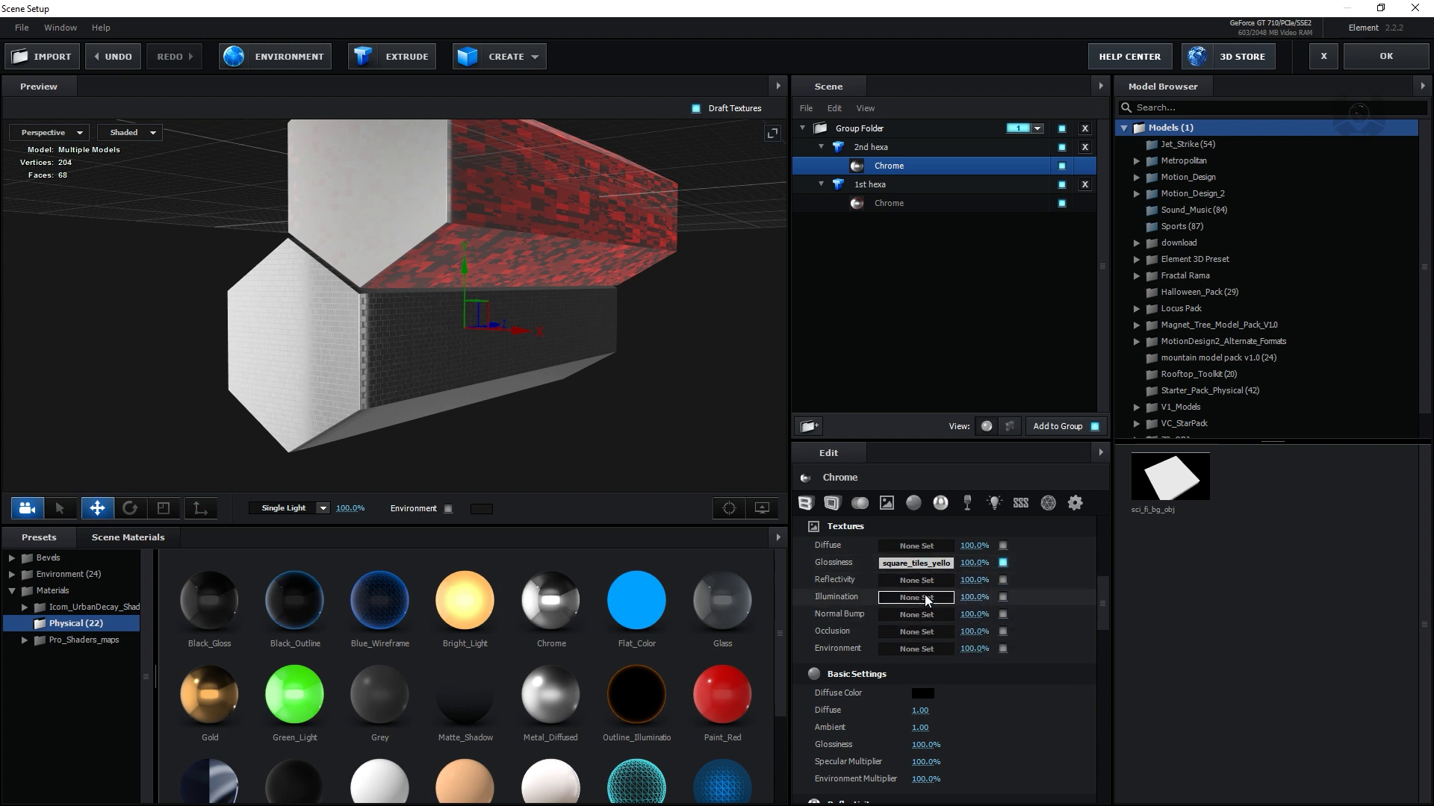
pyautogui.rightClick(924, 595)
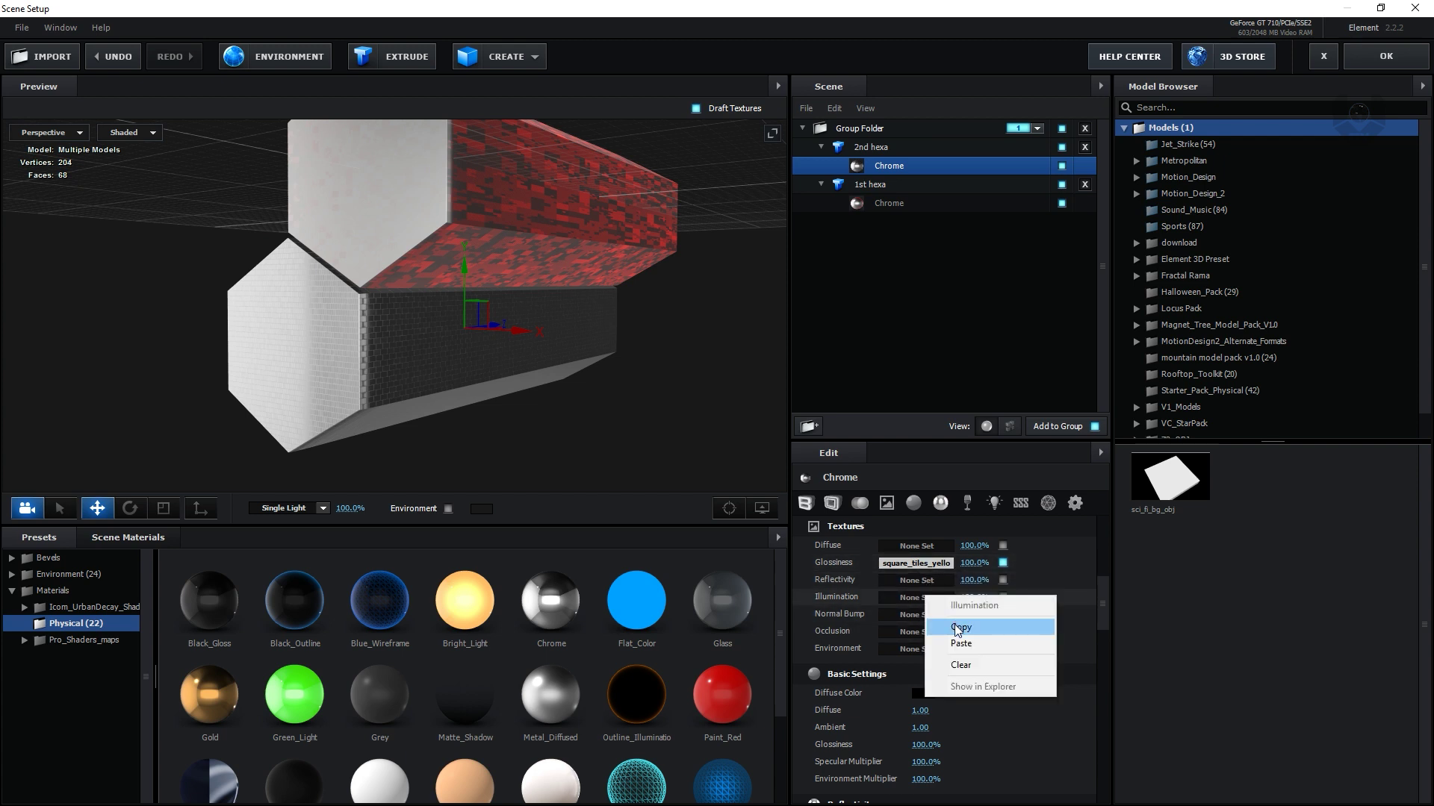
pyautogui.rightClick(912, 616)
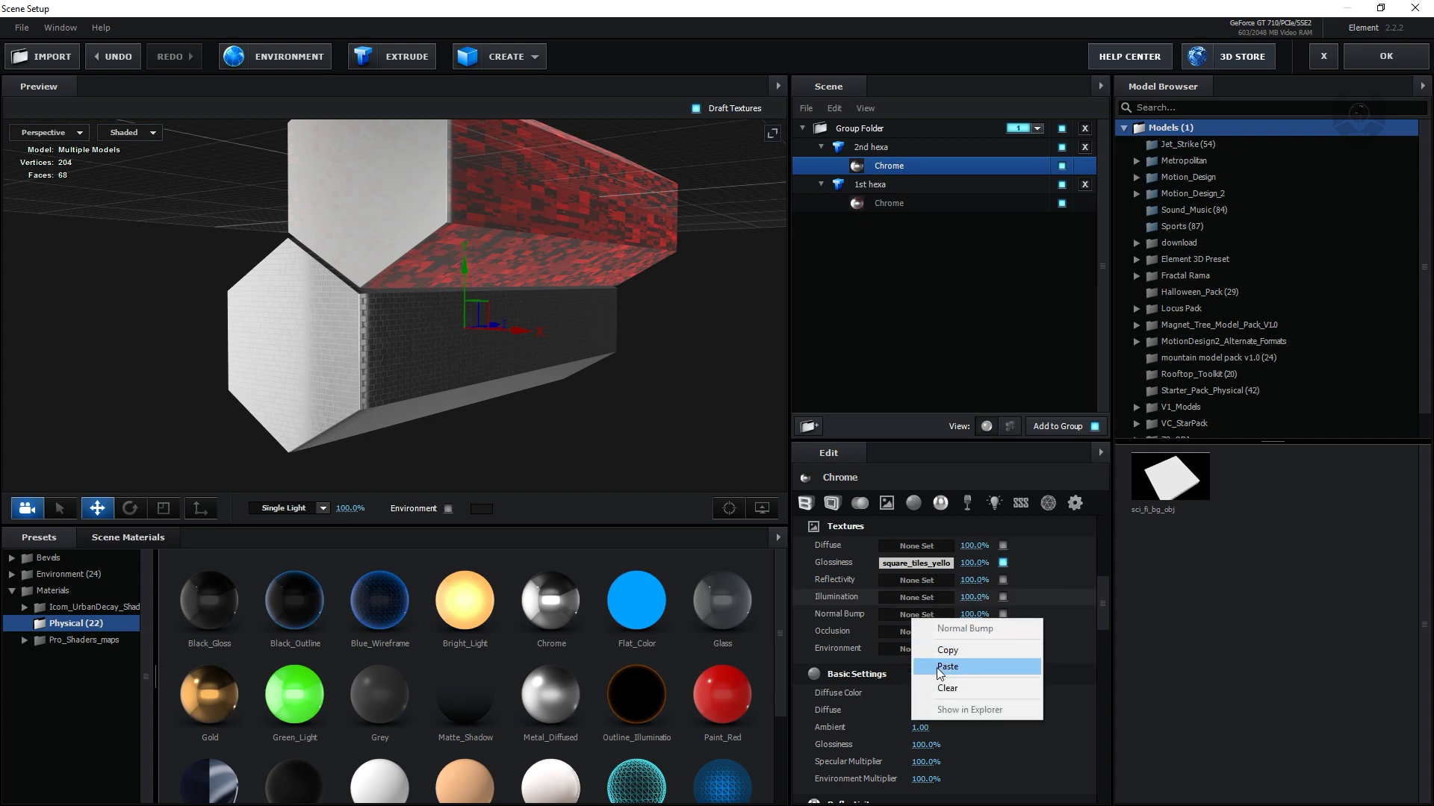
pyautogui.click(936, 667)
pyautogui.moveTo(545, 390)
pyautogui.mouseDown()
pyautogui.moveTo(481, 387)
pyautogui.moveTo(555, 386)
pyautogui.mouseUp()
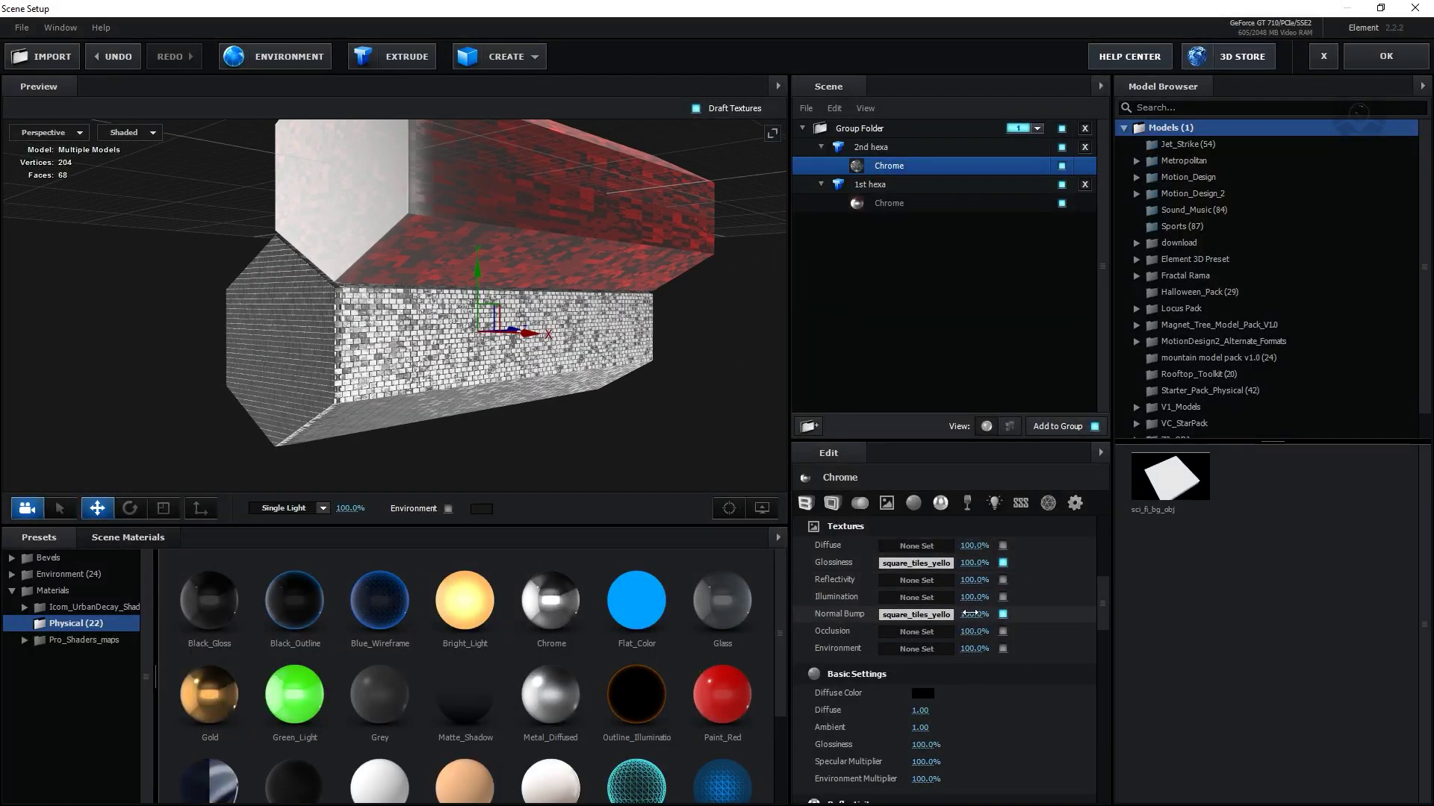
# Set the 2nd hexa's Chrome Normal Bump strength to 16.0% and its basic Glossiness to 78.0%
pyautogui.moveTo(969, 614); pyautogui.dragTo(704, 482)
pyautogui.moveTo(520, 415)
pyautogui.mouseDown()
pyautogui.moveTo(536, 416)
pyautogui.moveTo(473, 419)
pyautogui.moveTo(505, 431)
pyautogui.moveTo(561, 417)
pyautogui.moveTo(543, 414)
pyautogui.mouseUp()
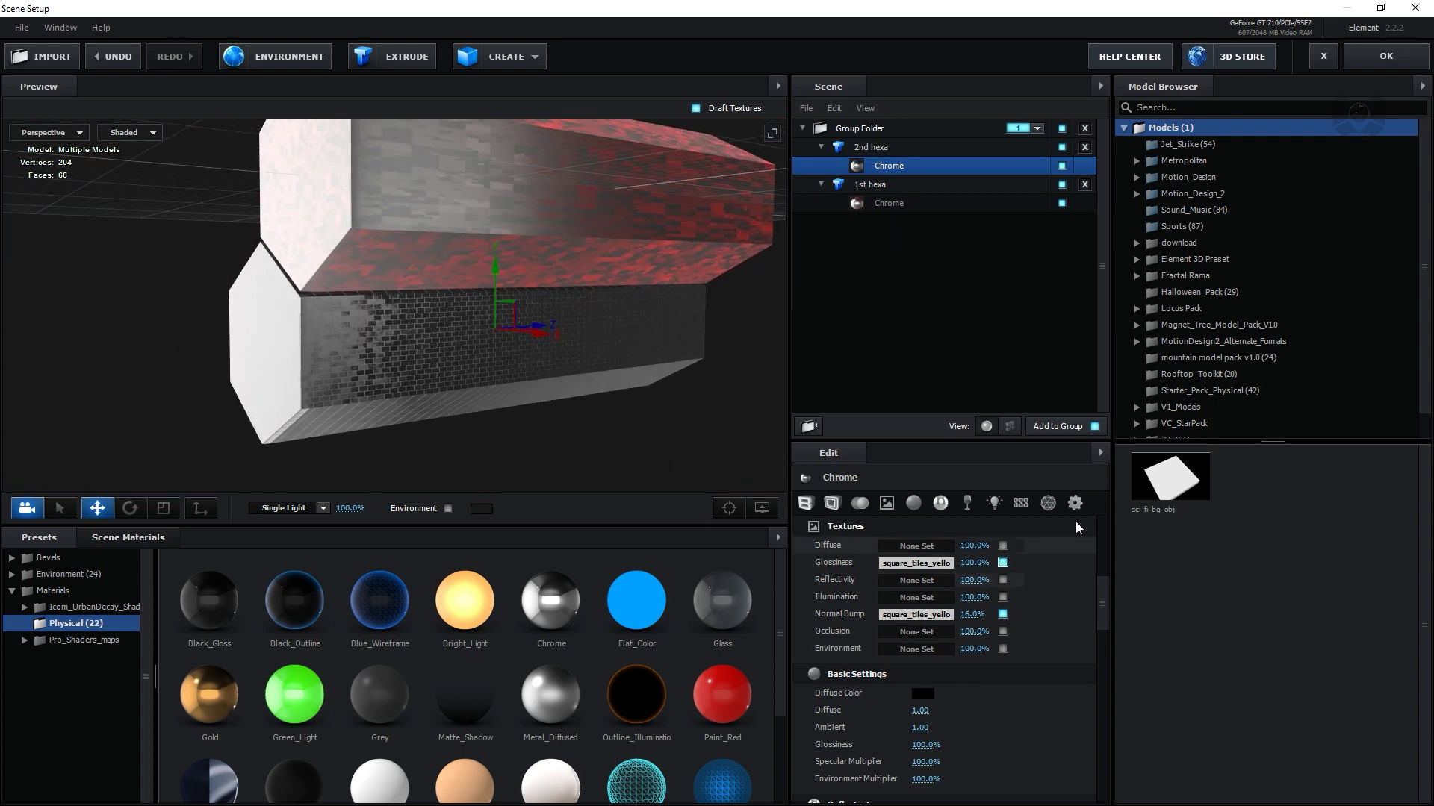
pyautogui.moveTo(635, 418); pyautogui.dragTo(642, 422)
pyautogui.moveTo(1100, 600); pyautogui.dragTo(1106, 637)
pyautogui.moveTo(923, 648); pyautogui.dragTo(914, 649)
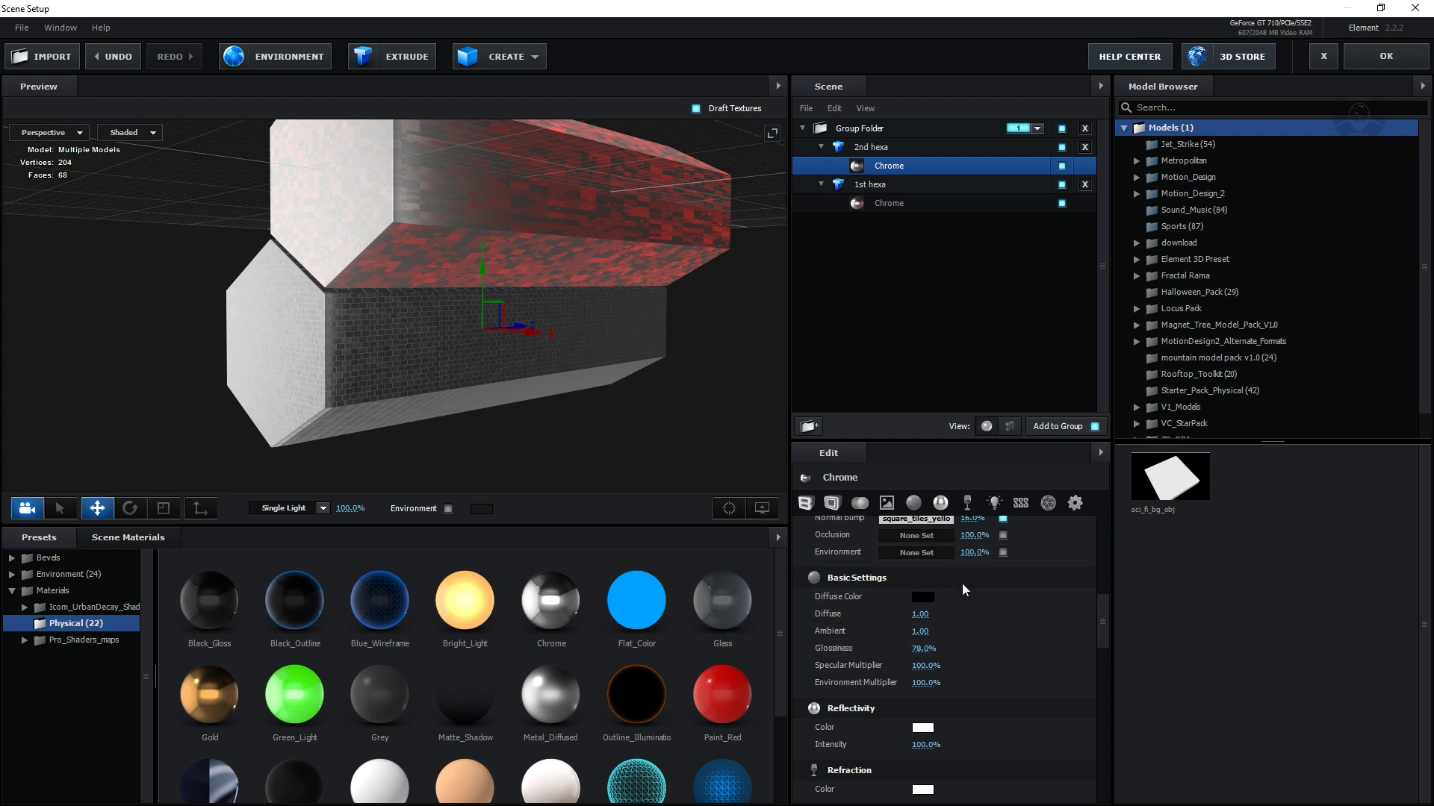
# Give the 2nd hexa's Chrome material a dark blue illumination colour with Fresnel 0.96 and Fresnel Bias 0.64
pyautogui.click(996, 505)
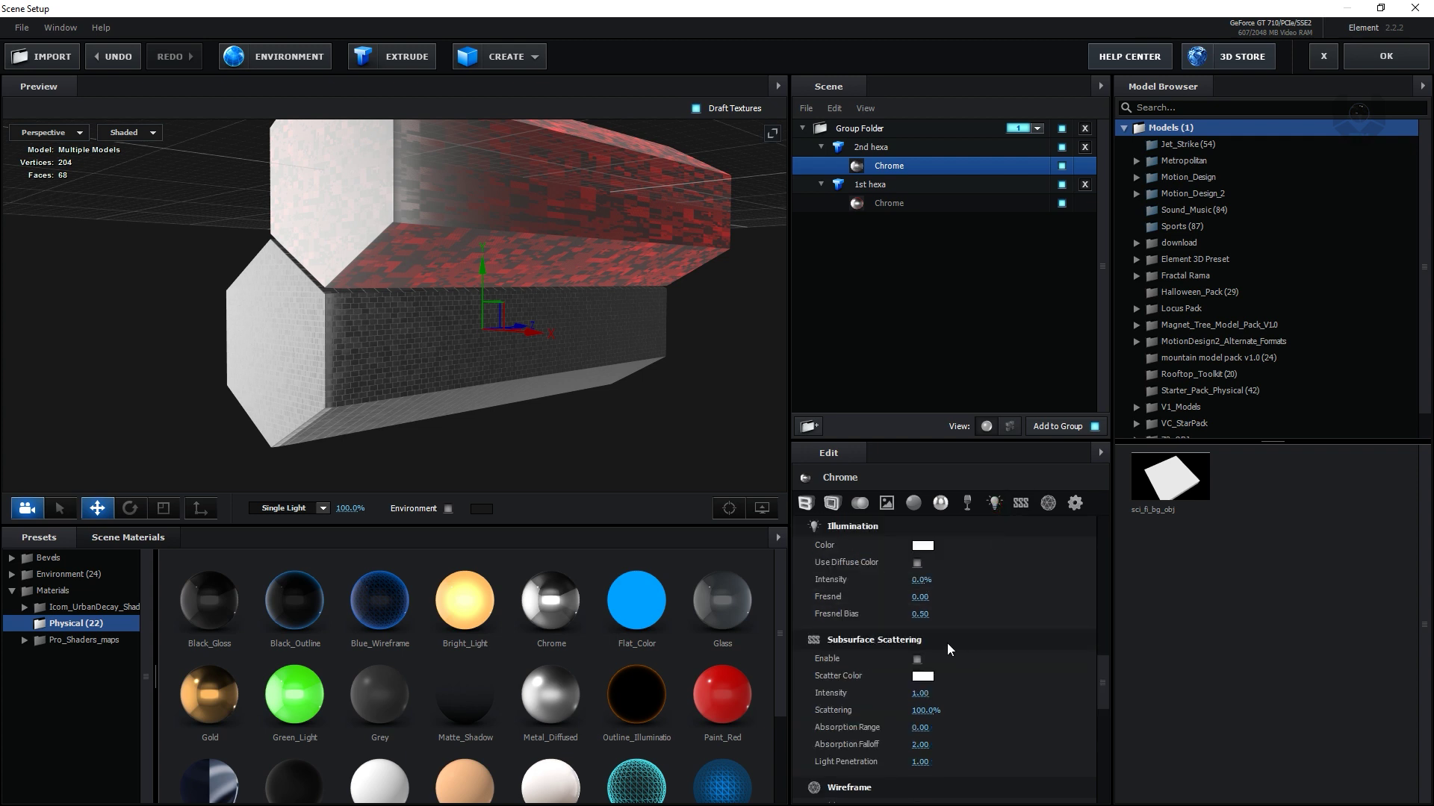
pyautogui.moveTo(921, 581); pyautogui.dragTo(997, 564)
pyautogui.click(925, 546)
pyautogui.moveTo(944, 539); pyautogui.dragTo(1002, 466)
pyautogui.moveTo(999, 558); pyautogui.dragTo(949, 562)
pyautogui.click(1045, 663)
pyautogui.moveTo(631, 439)
pyautogui.mouseDown()
pyautogui.moveTo(592, 441)
pyautogui.moveTo(612, 442)
pyautogui.mouseUp()
pyautogui.moveTo(921, 581); pyautogui.dragTo(1010, 597)
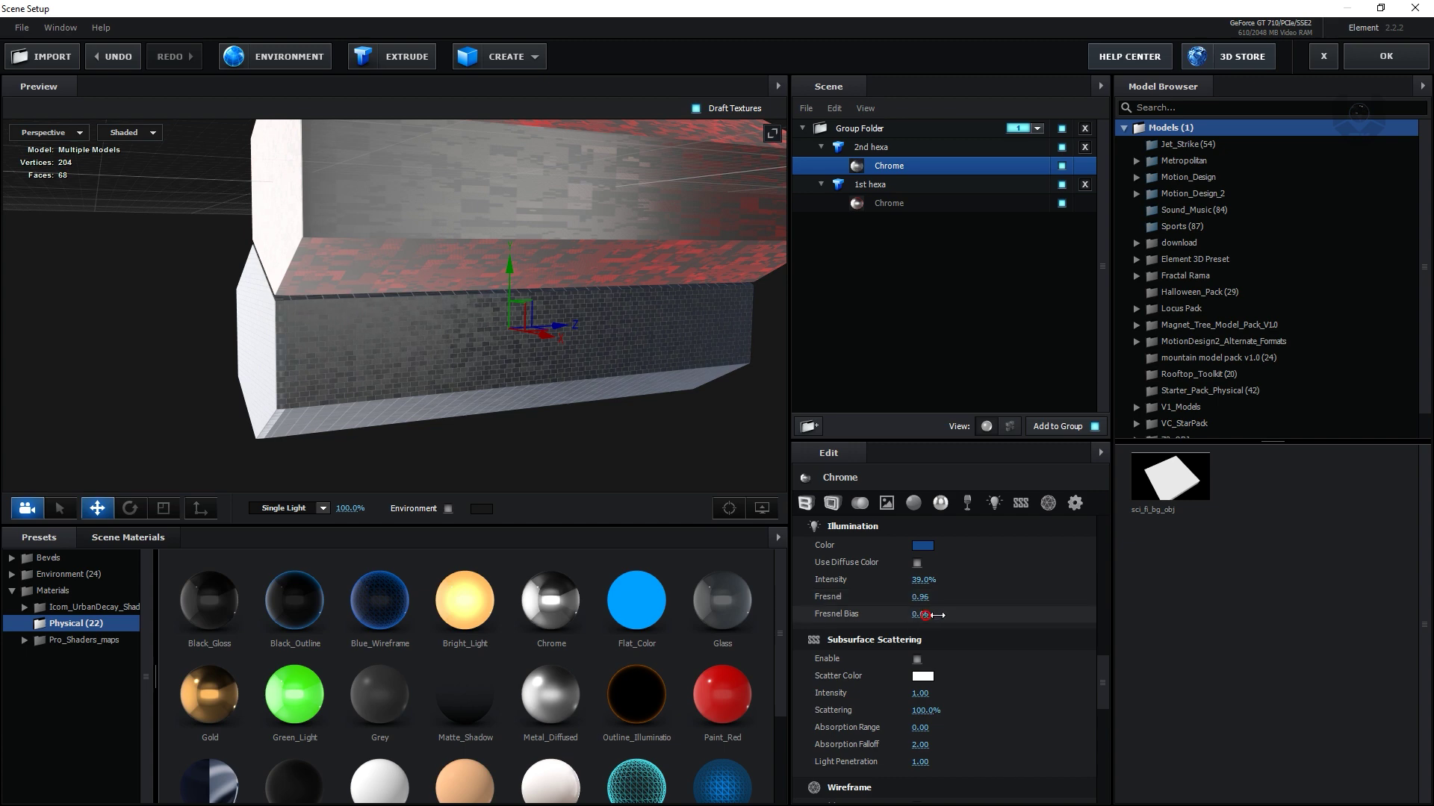
pyautogui.moveTo(647, 427); pyautogui.dragTo(629, 384)
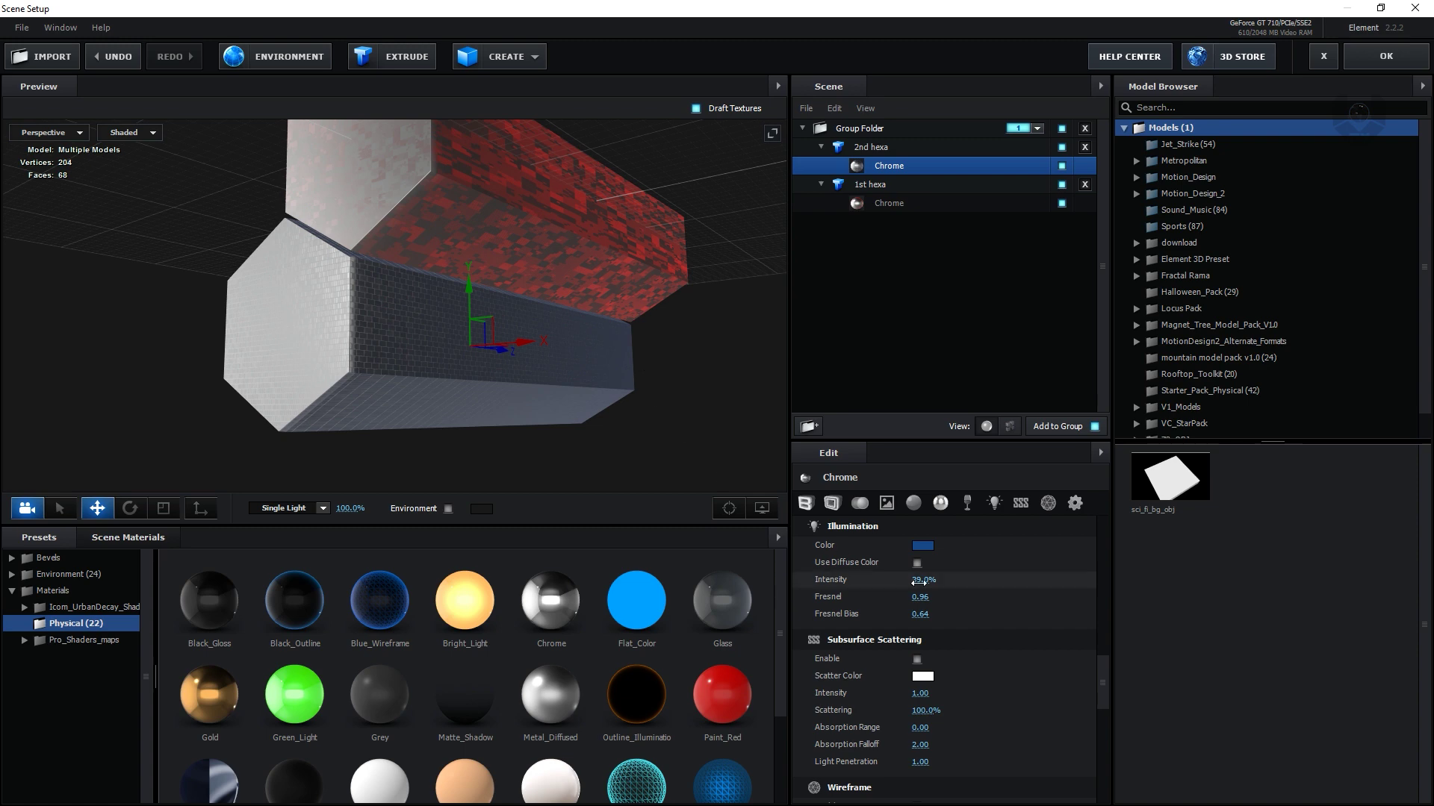
# Set the 2nd hexa's Illumination Intensity to 108.0% and preview the applied scene at Full resolution
pyautogui.moveTo(966, 581); pyautogui.dragTo(970, 581)
pyautogui.moveTo(701, 419)
pyautogui.mouseDown()
pyautogui.moveTo(634, 437)
pyautogui.moveTo(719, 439)
pyautogui.moveTo(581, 413)
pyautogui.moveTo(551, 445)
pyautogui.moveTo(717, 418)
pyautogui.mouseUp()
pyautogui.click(1374, 60)
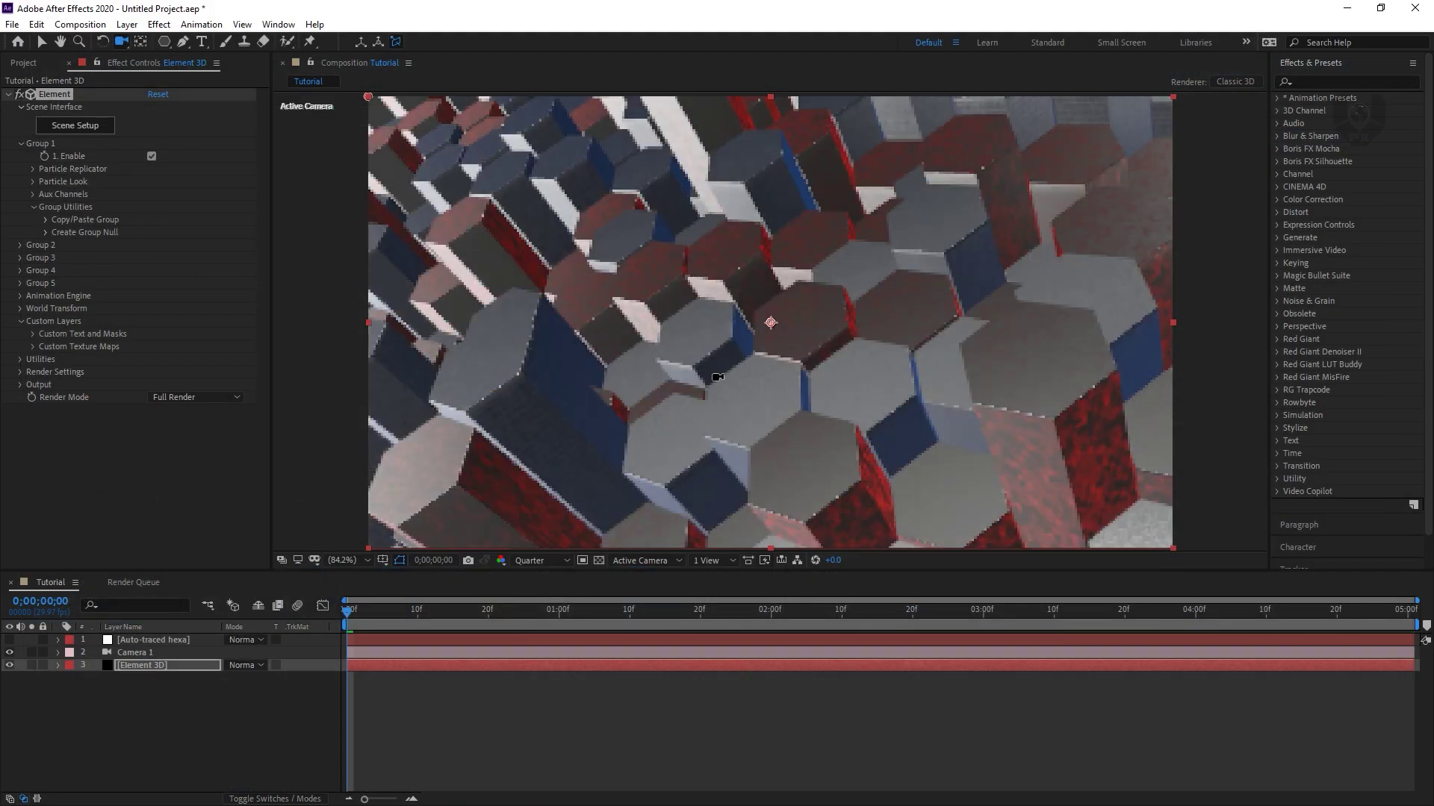
pyautogui.click(557, 562)
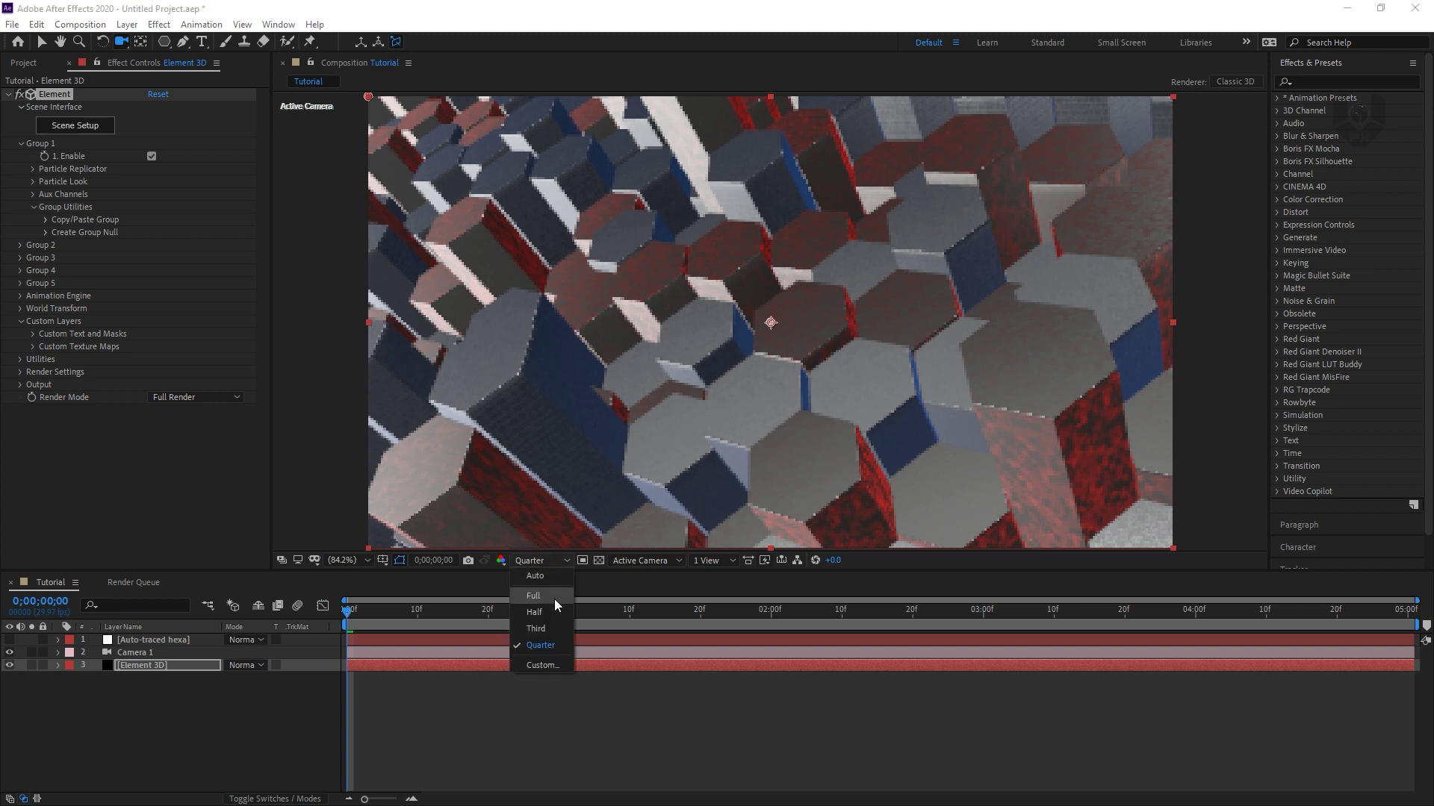
pyautogui.click(523, 619)
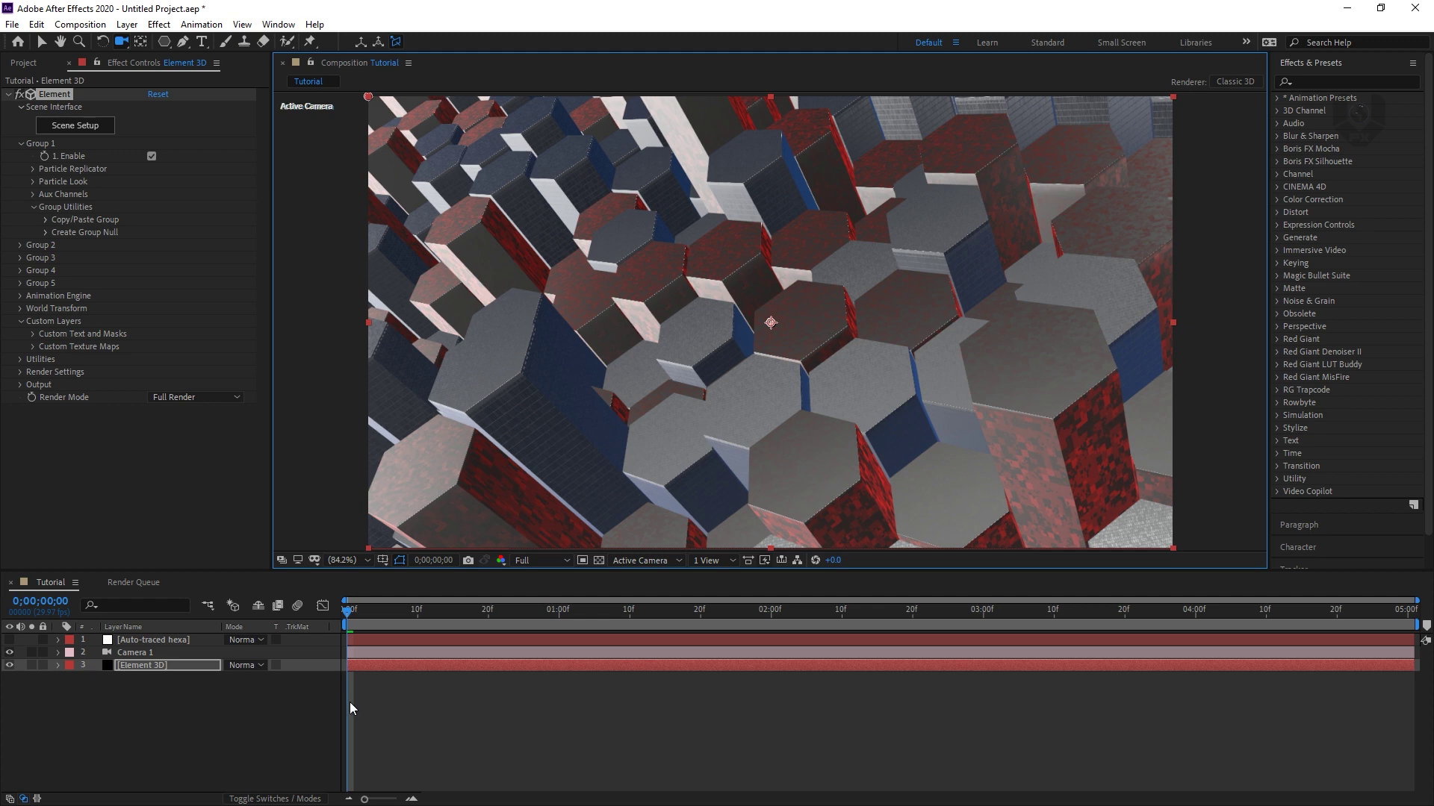
# Reopen the Element Scene Setup and show the environment behind the hexagon models
pyautogui.click(93, 127)
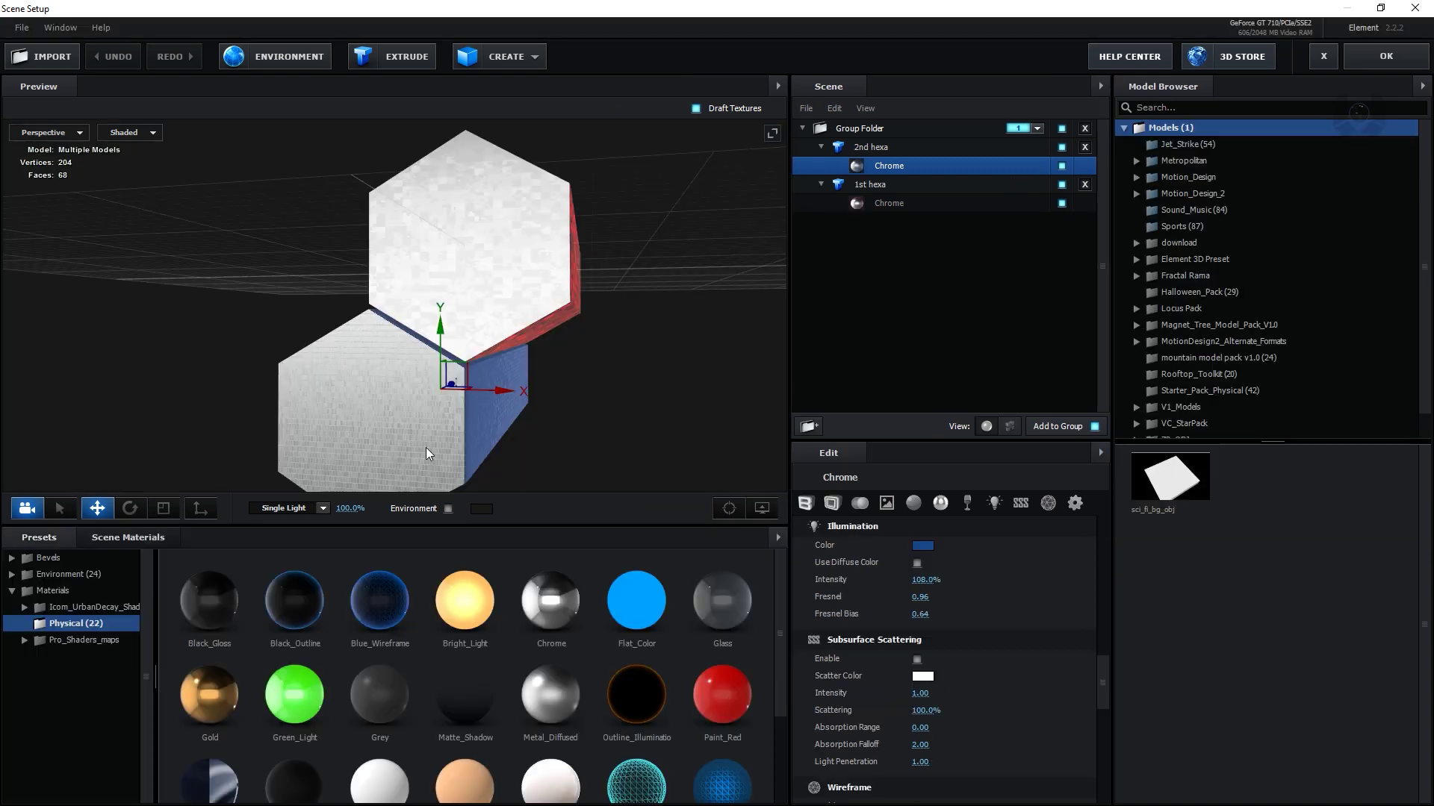
pyautogui.moveTo(575, 430); pyautogui.dragTo(486, 629)
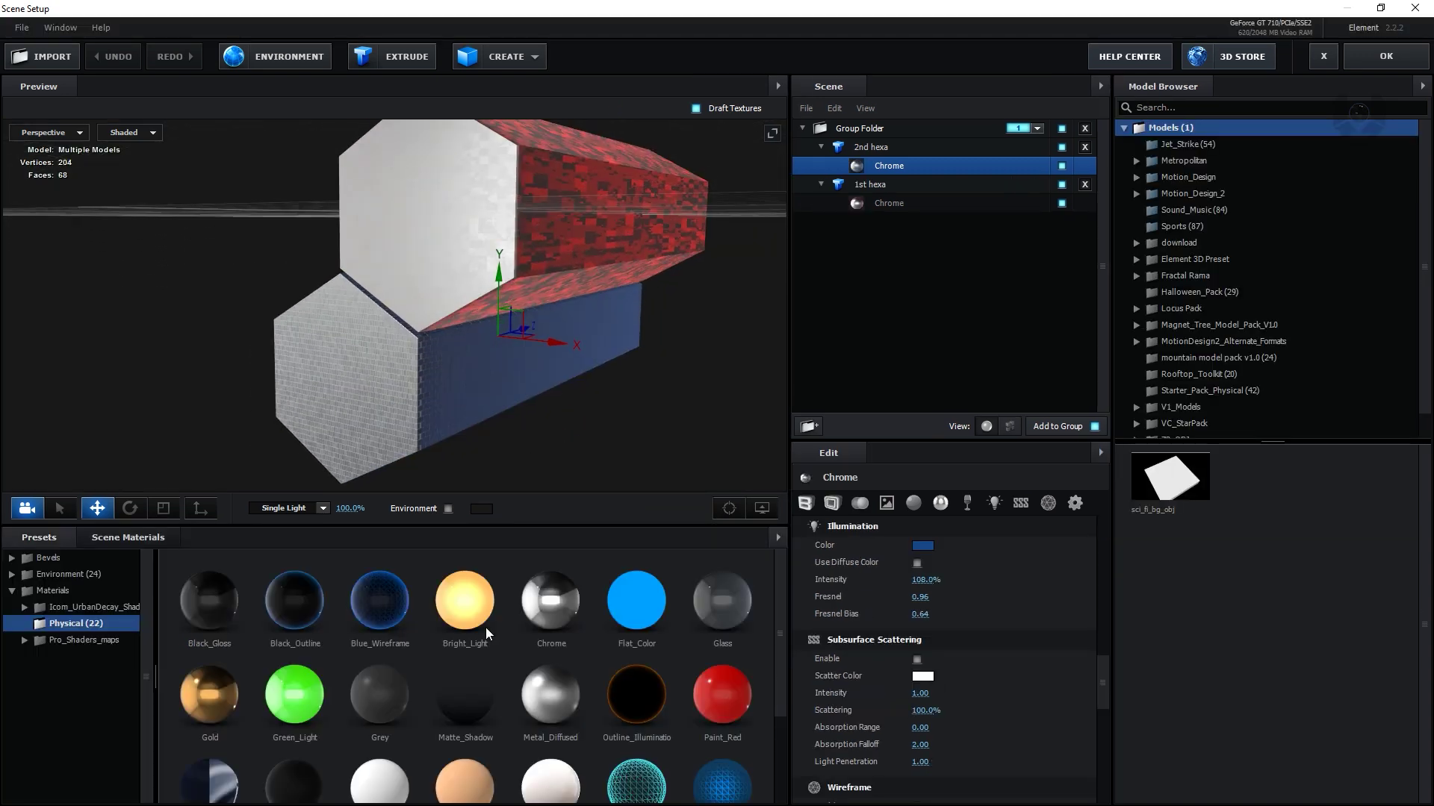
pyautogui.scroll(-3, 475, 750)
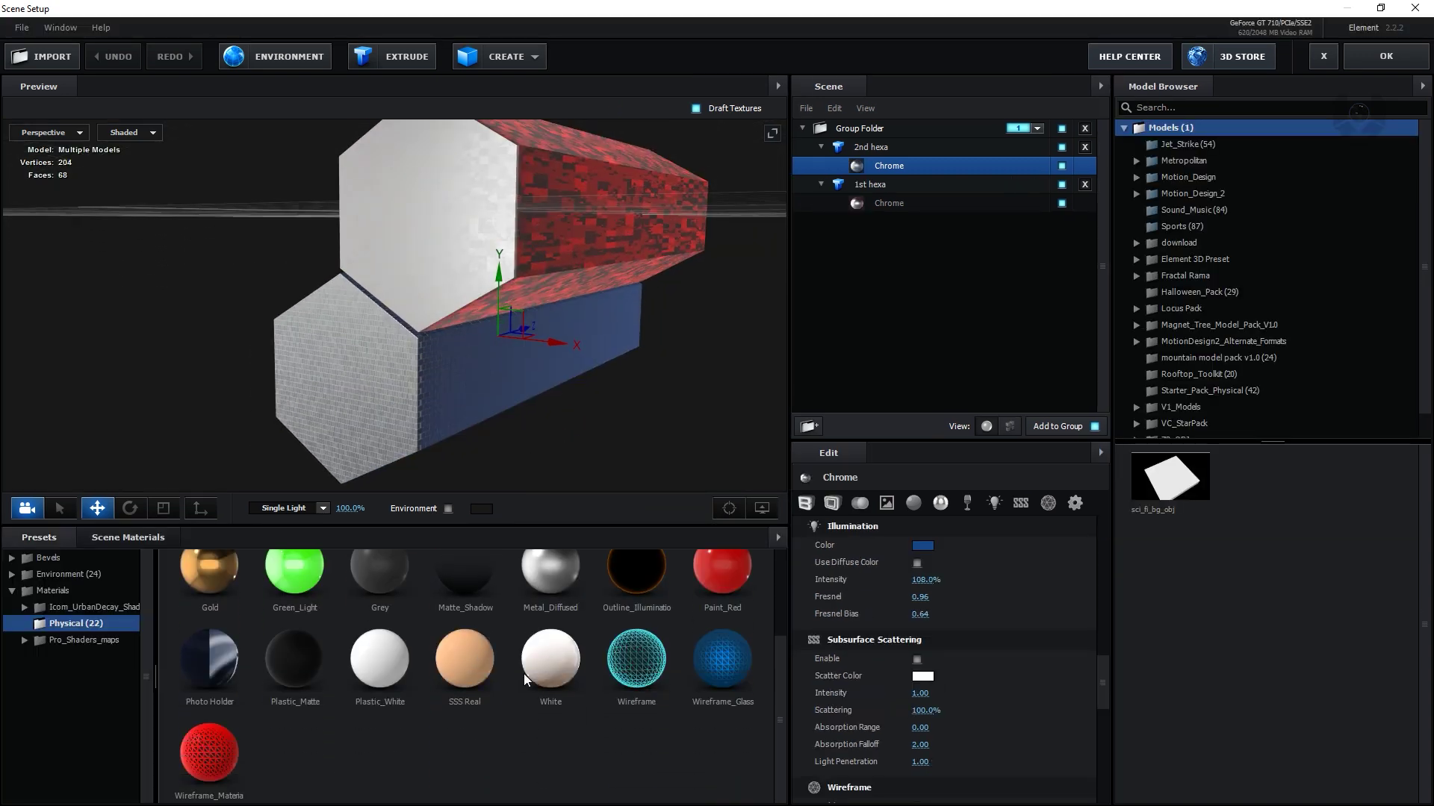
pyautogui.scroll(-2, 507, 384)
pyautogui.scroll(-2, 507, 378)
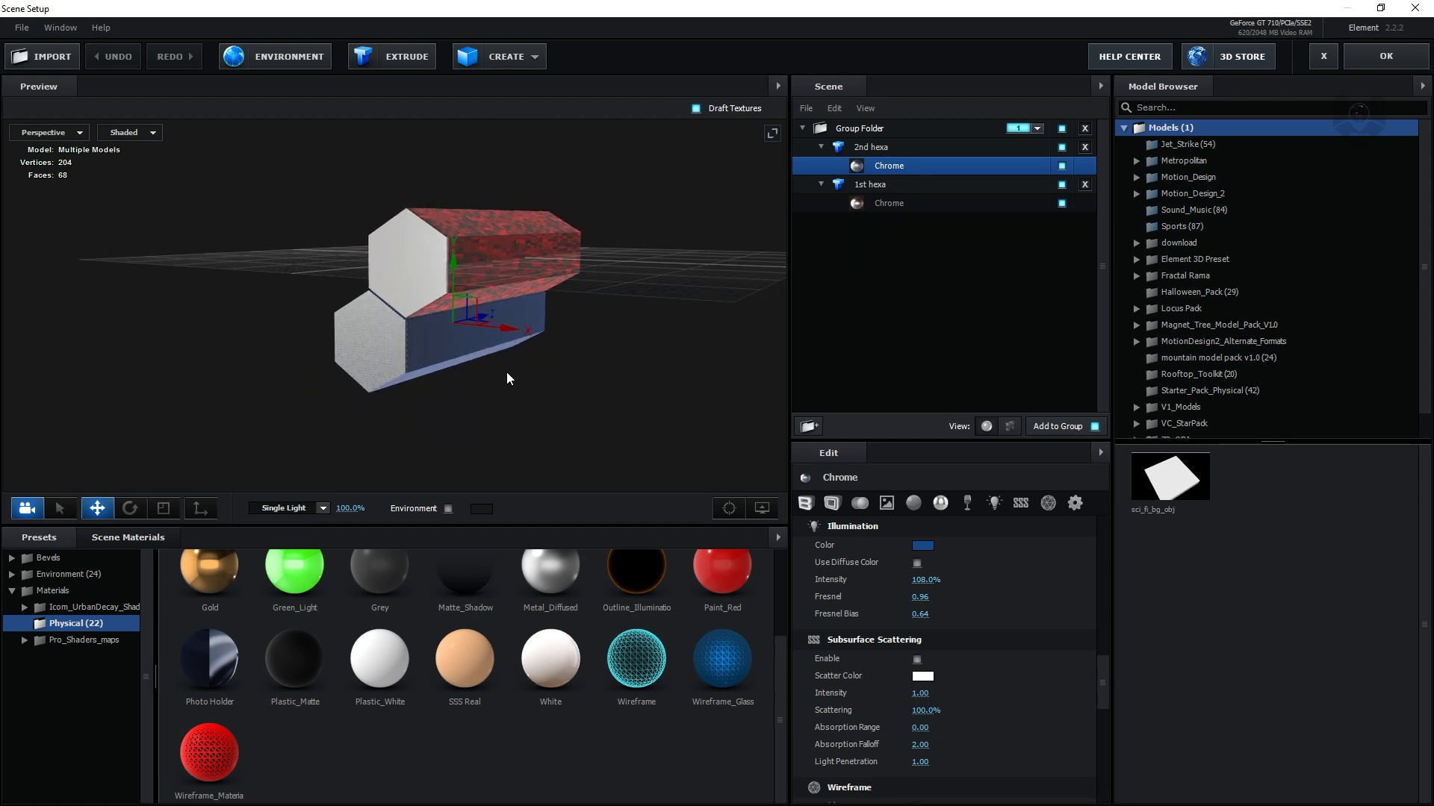
pyautogui.click(448, 509)
pyautogui.moveTo(476, 437); pyautogui.dragTo(494, 446)
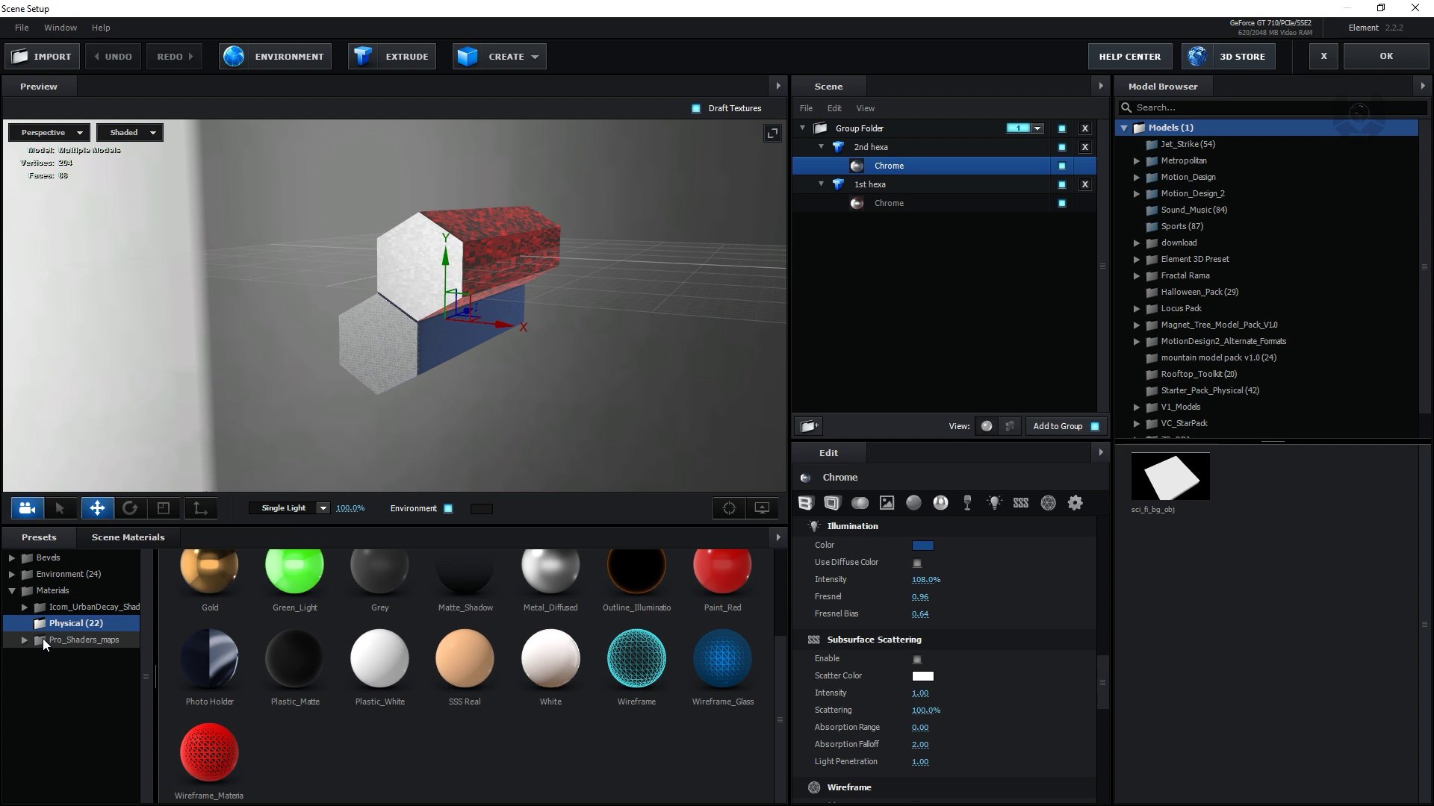
# Compare the Default_blurred, Parking_blurred and Shop_blurred environment presets and keep Studio_blurred for the scene
pyautogui.click(89, 574)
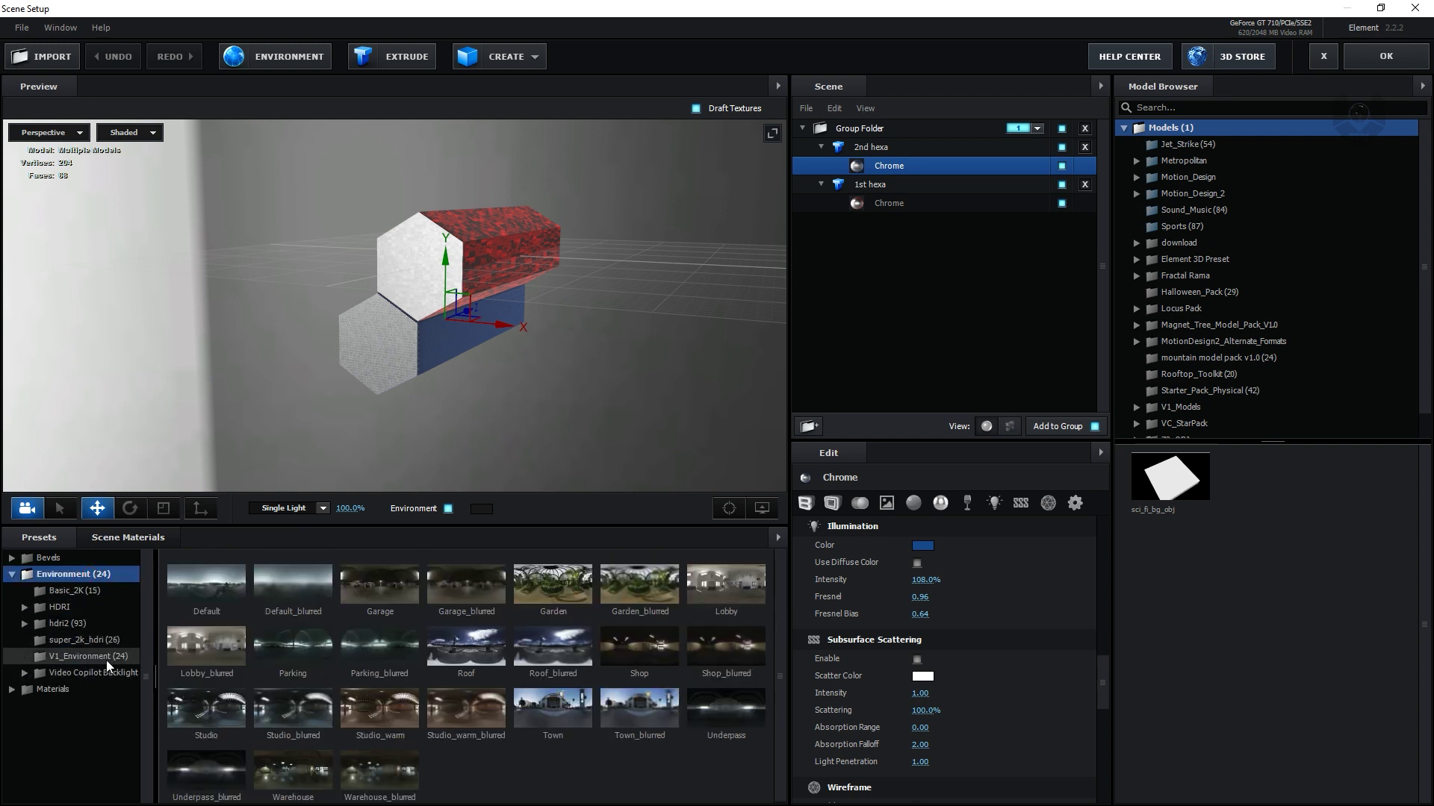
pyautogui.click(303, 597)
pyautogui.click(381, 653)
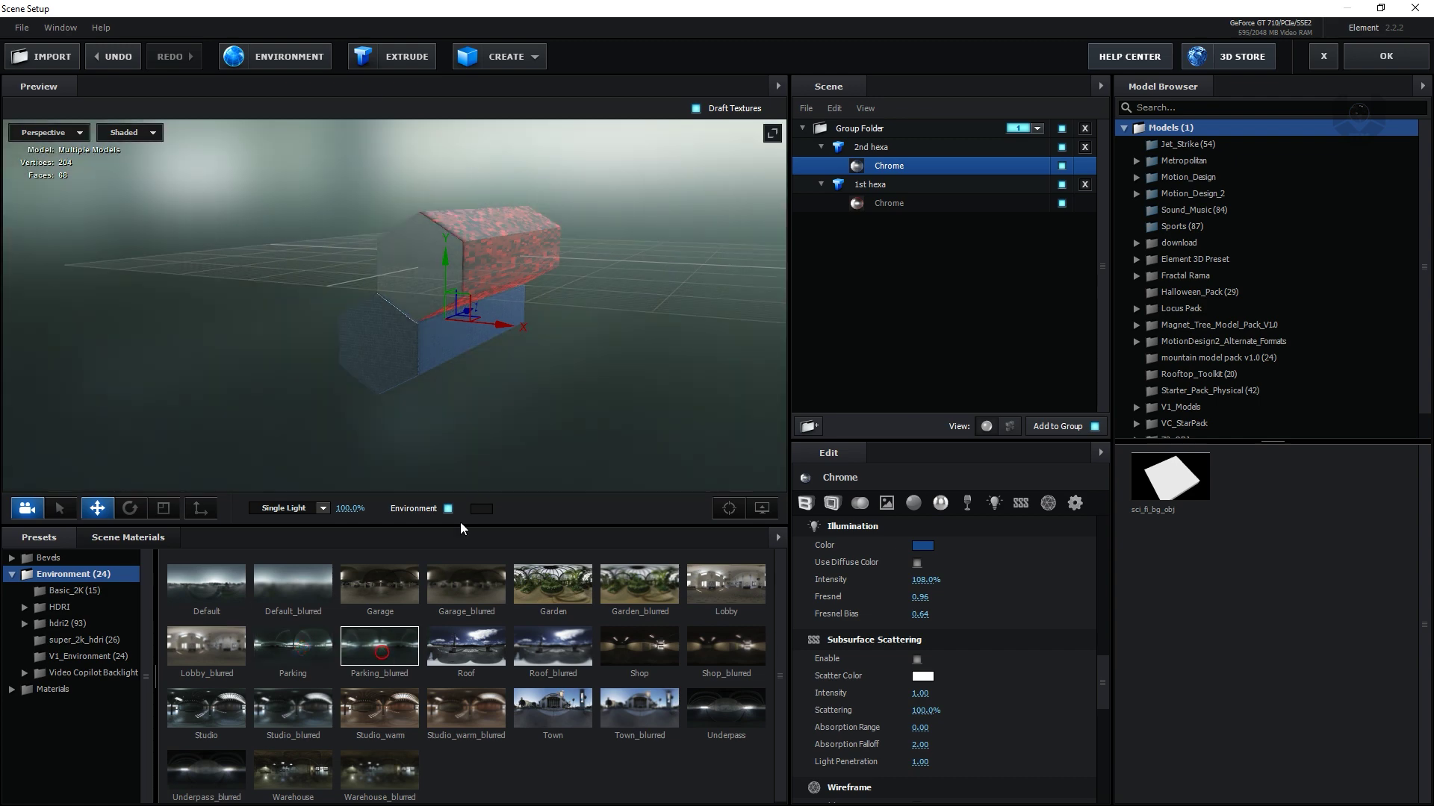
pyautogui.moveTo(516, 445); pyautogui.dragTo(577, 441)
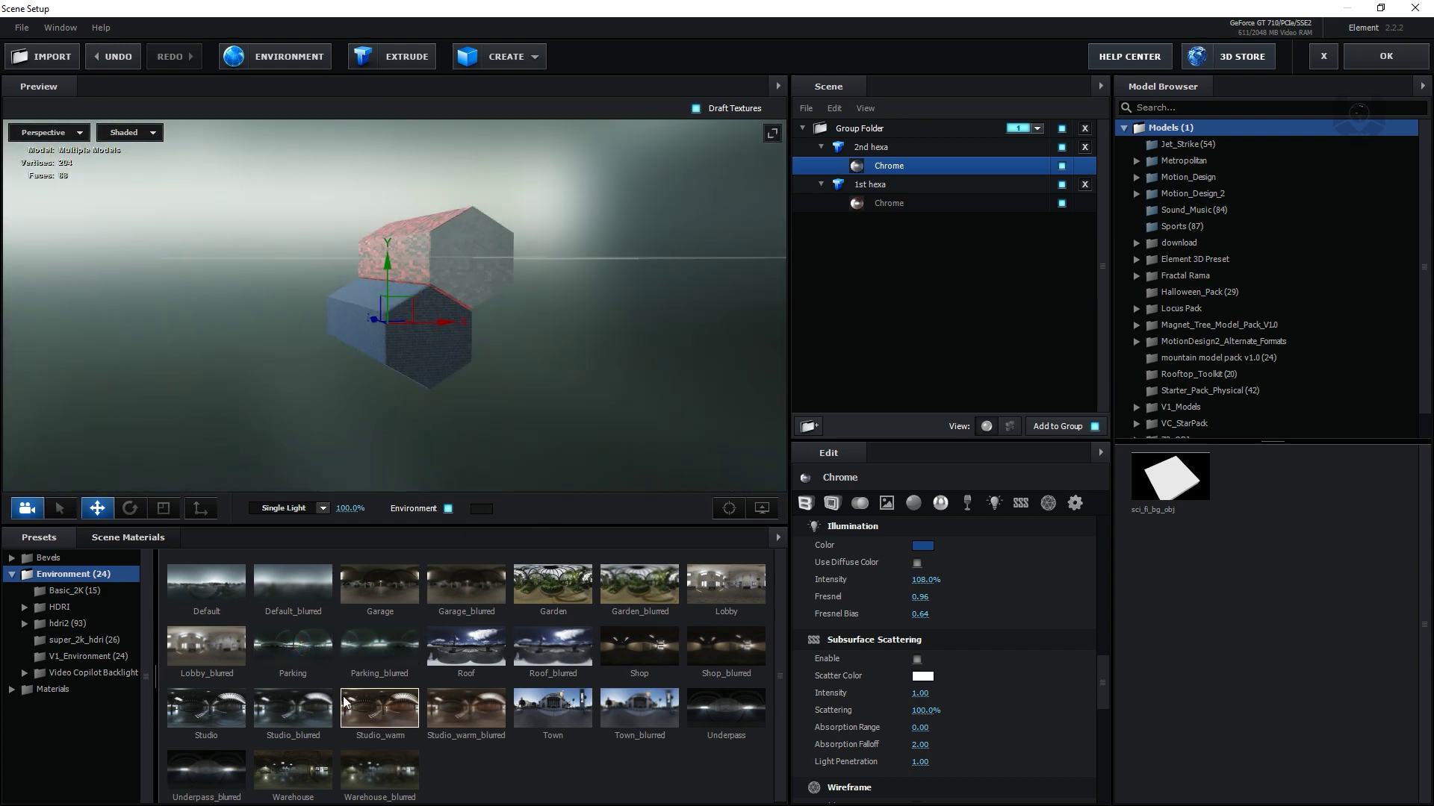
pyautogui.click(313, 710)
pyautogui.moveTo(544, 385); pyautogui.dragTo(480, 421)
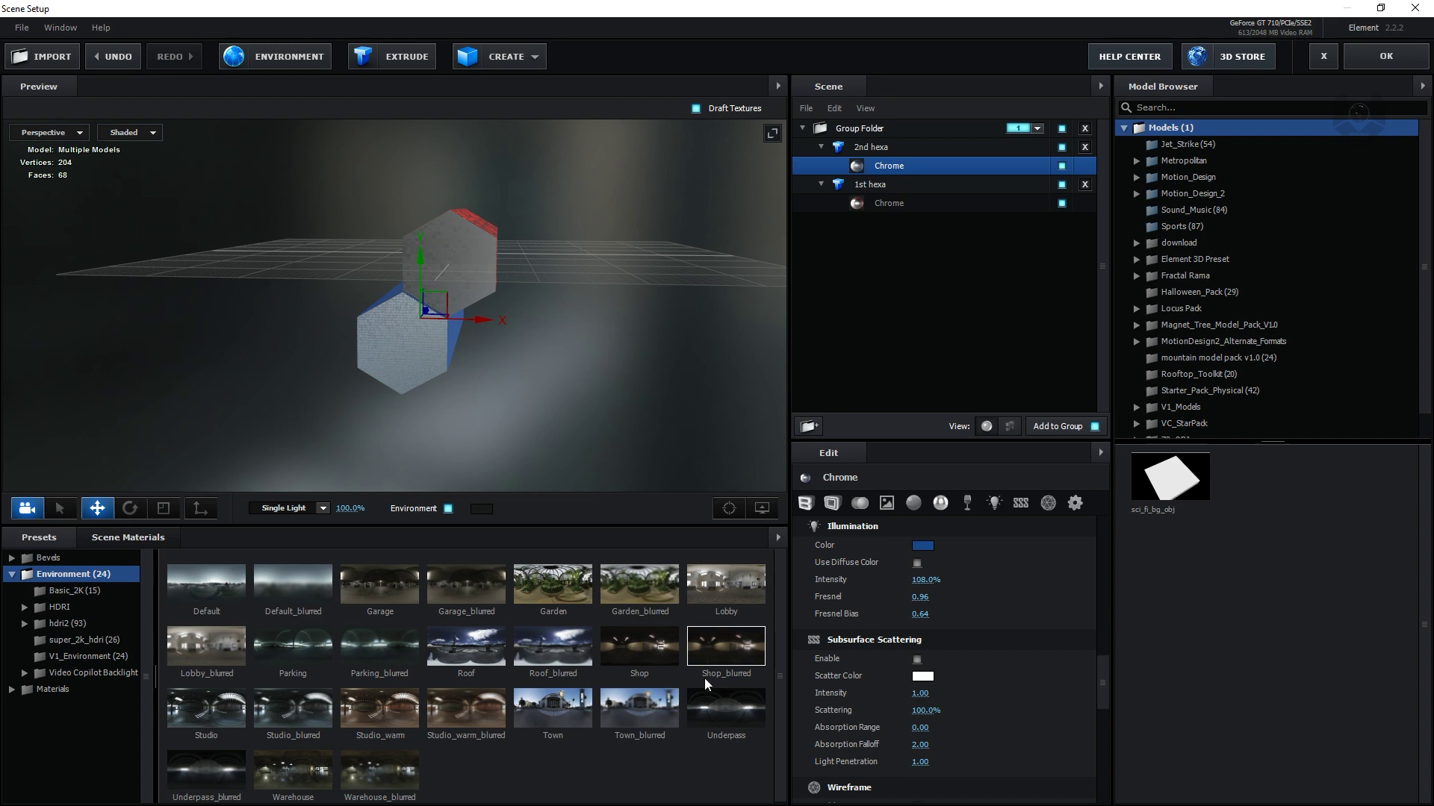
pyautogui.click(700, 657)
pyautogui.click(306, 721)
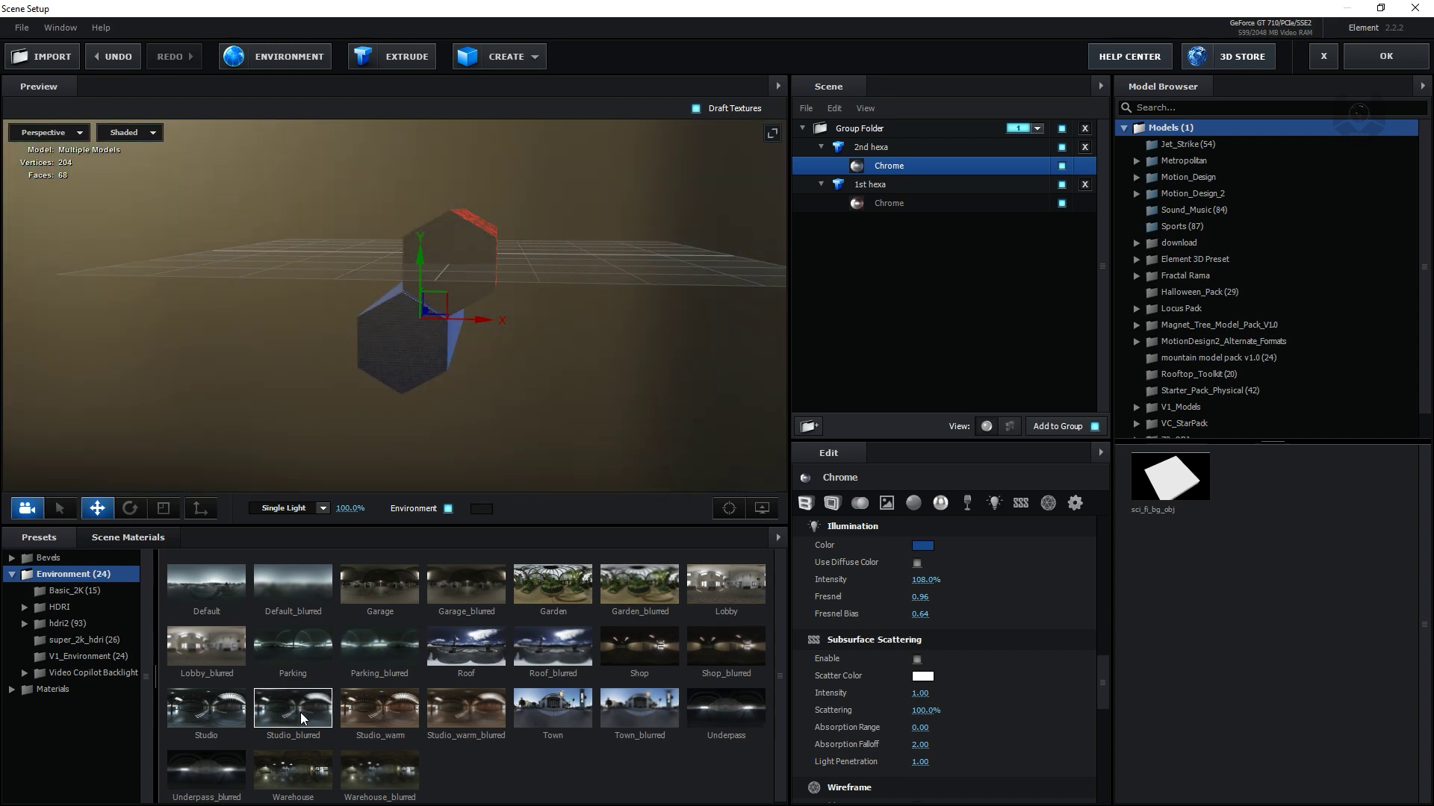
pyautogui.moveTo(403, 463); pyautogui.dragTo(459, 431)
# Adjust the Saturation of the Studio_blurred environment map and apply the scene to the composition
pyautogui.click(299, 58)
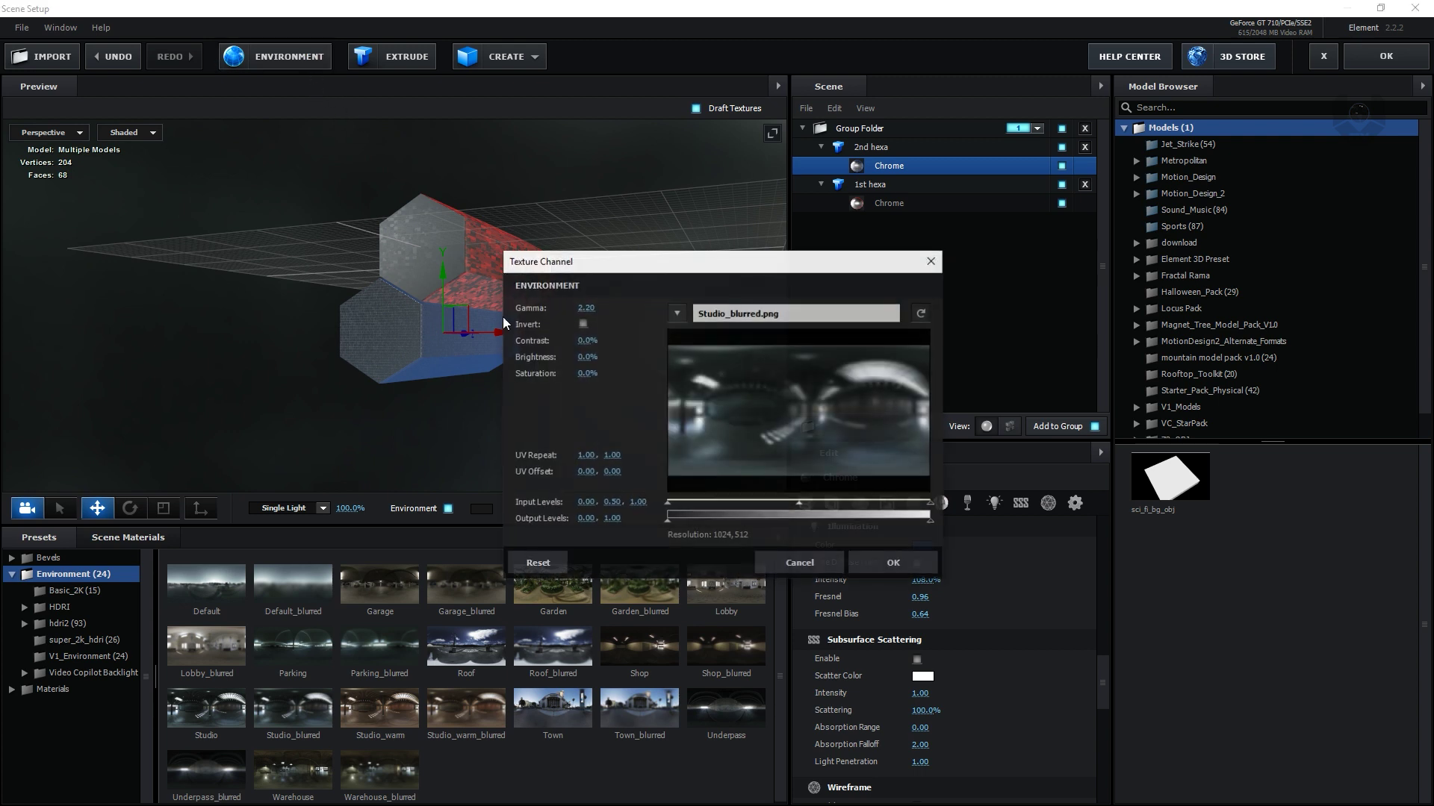
pyautogui.moveTo(587, 376); pyautogui.dragTo(587, 357)
pyautogui.click(893, 570)
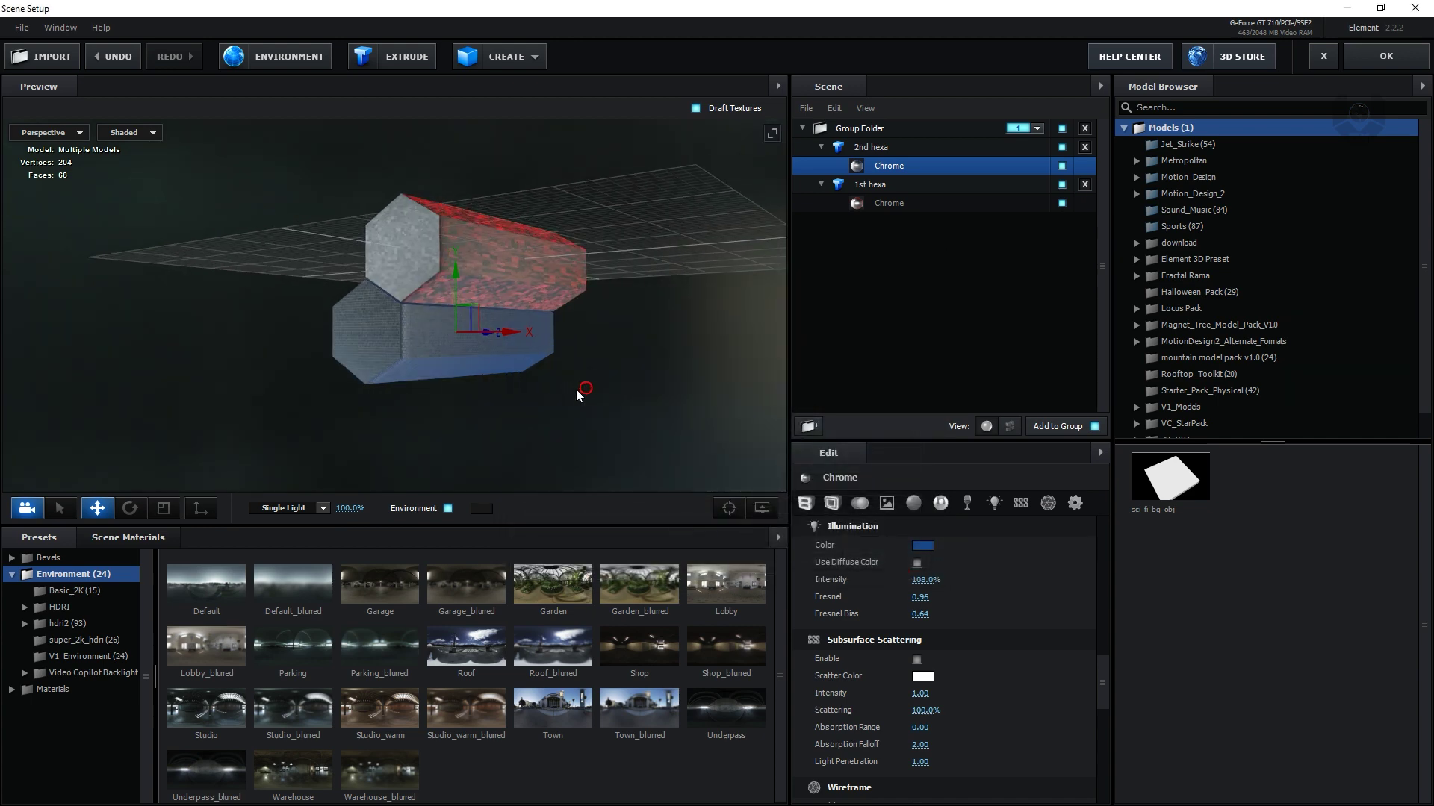
pyautogui.click(1386, 56)
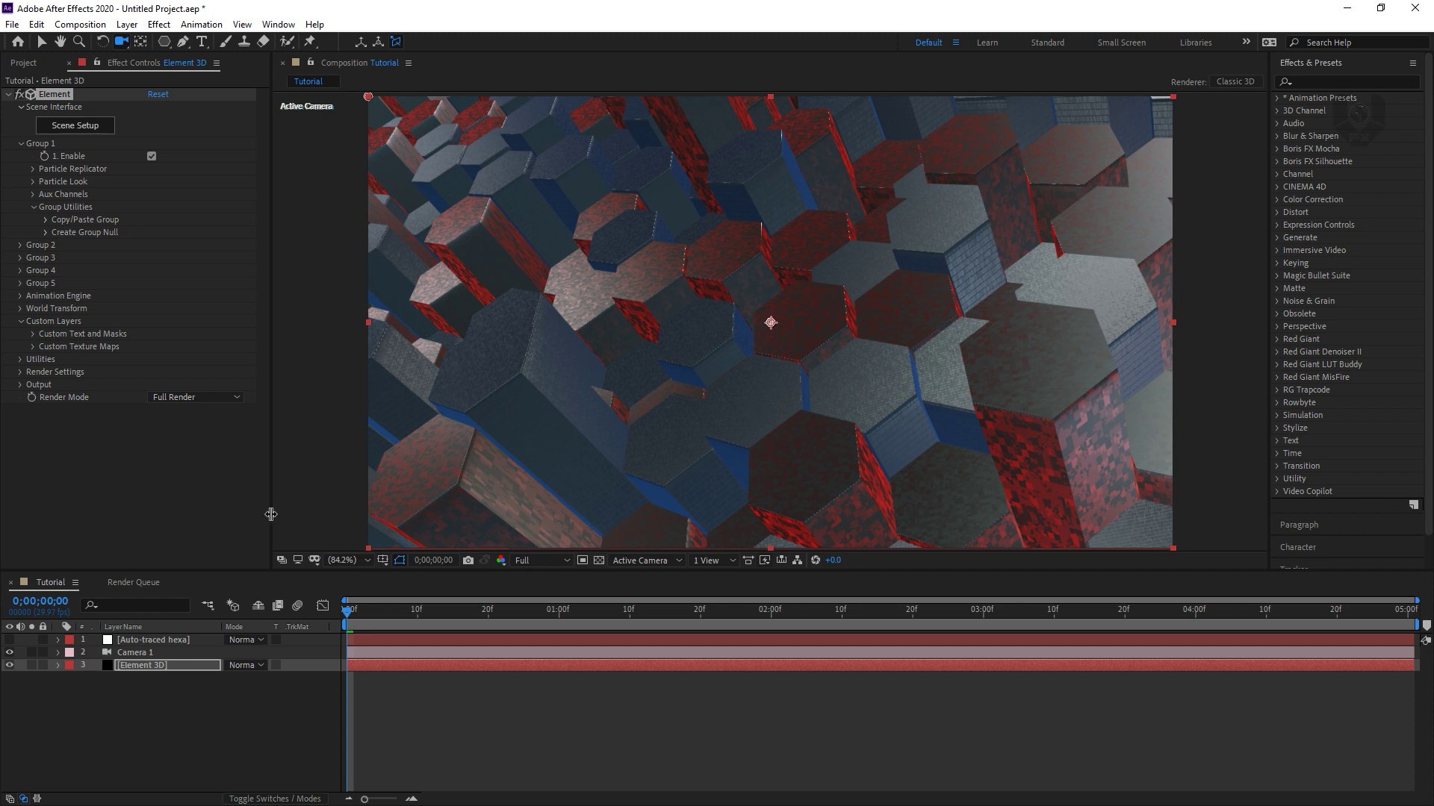
# Lower the preview resolution to Third and rotate the Element 3D layer's physical environment 49.0° around Y
pyautogui.click(128, 666)
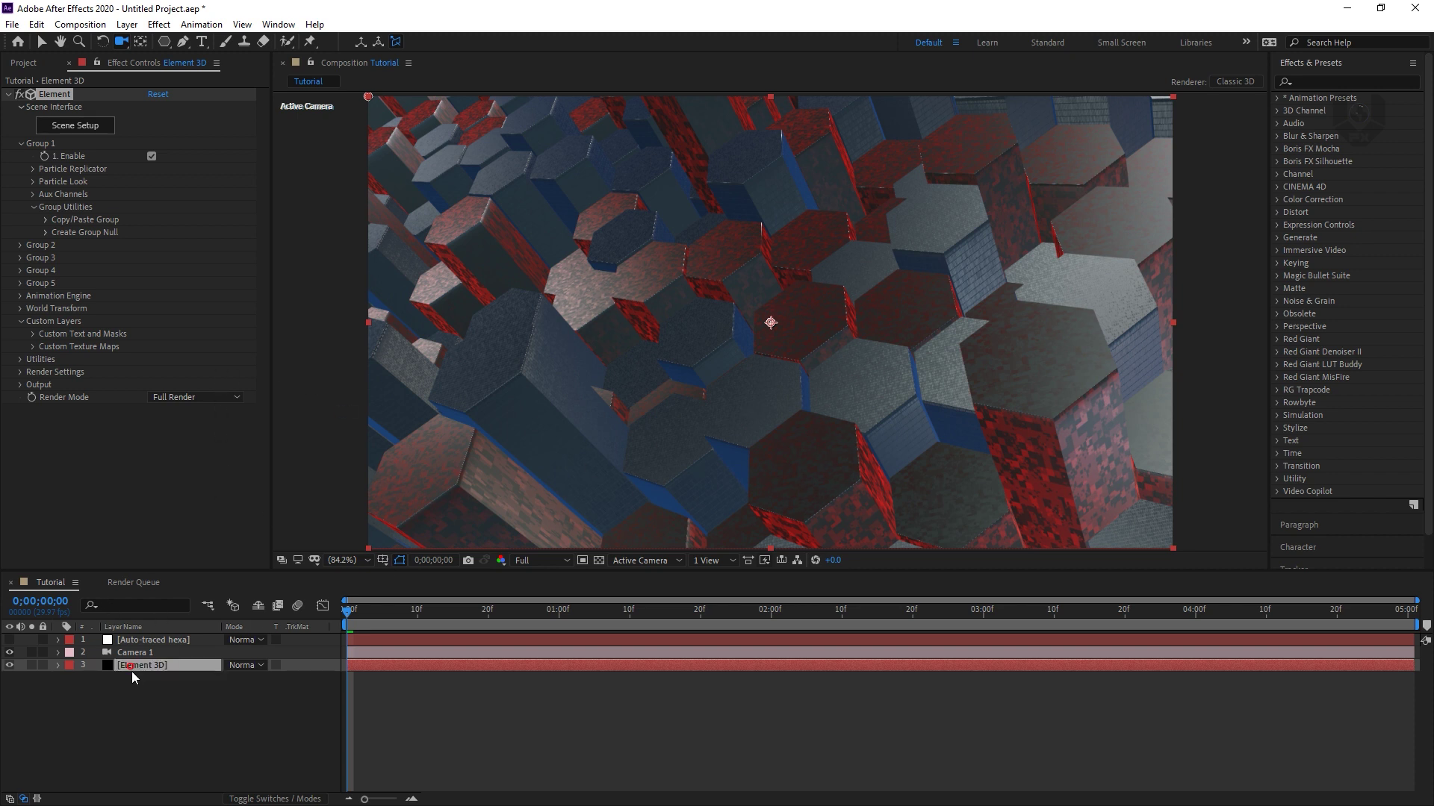
pyautogui.click(21, 143)
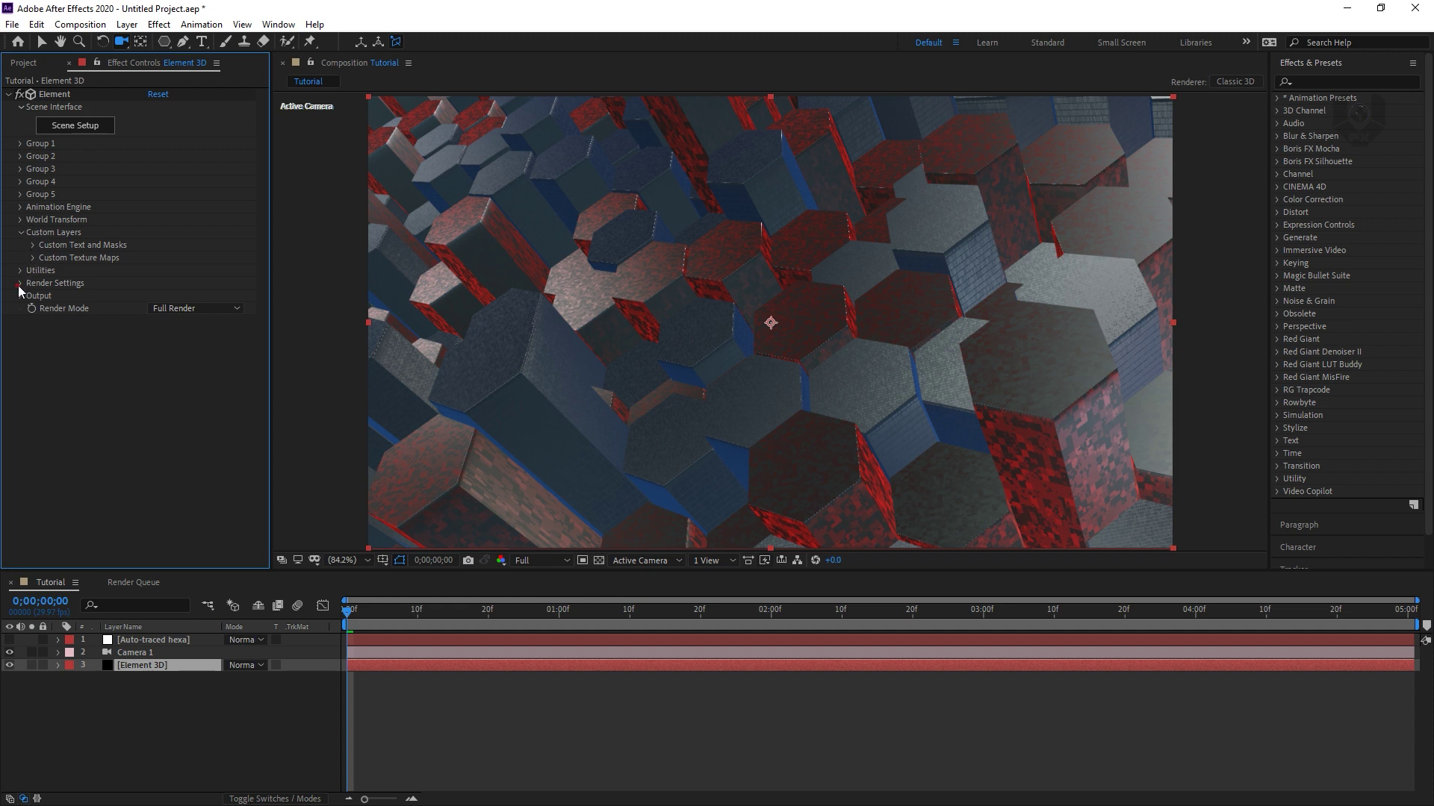
pyautogui.click(19, 284)
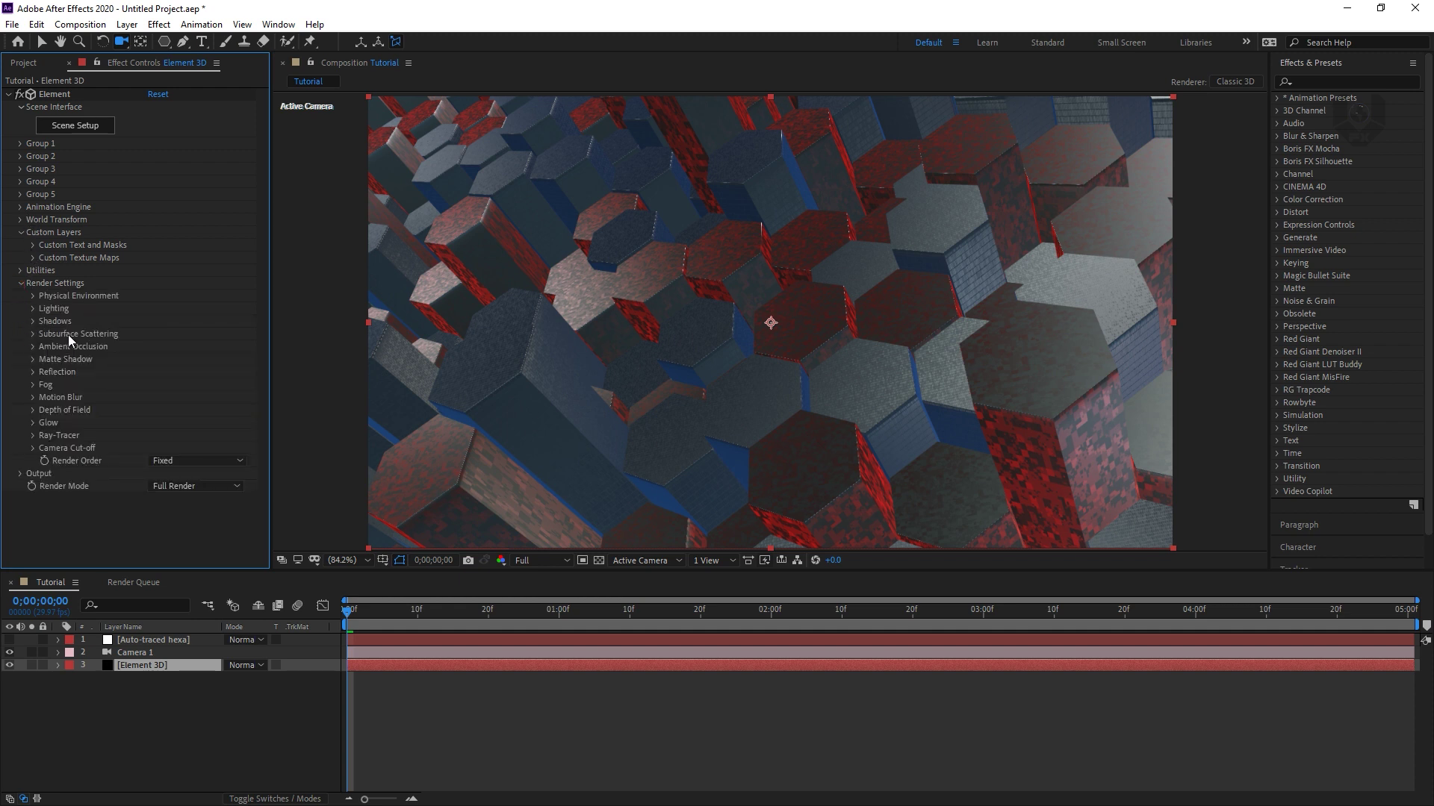
pyautogui.click(33, 297)
pyautogui.click(515, 560)
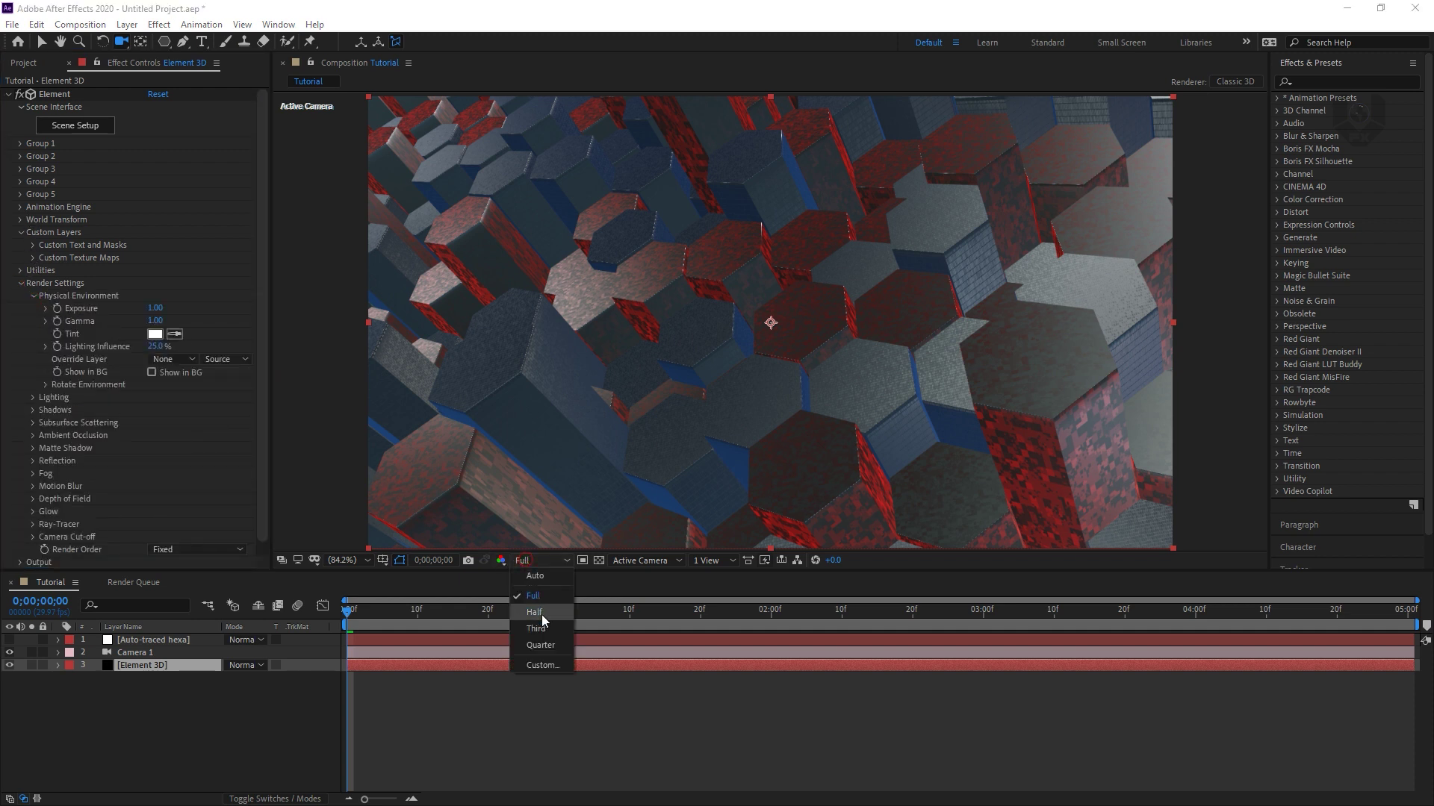
pyautogui.click(541, 628)
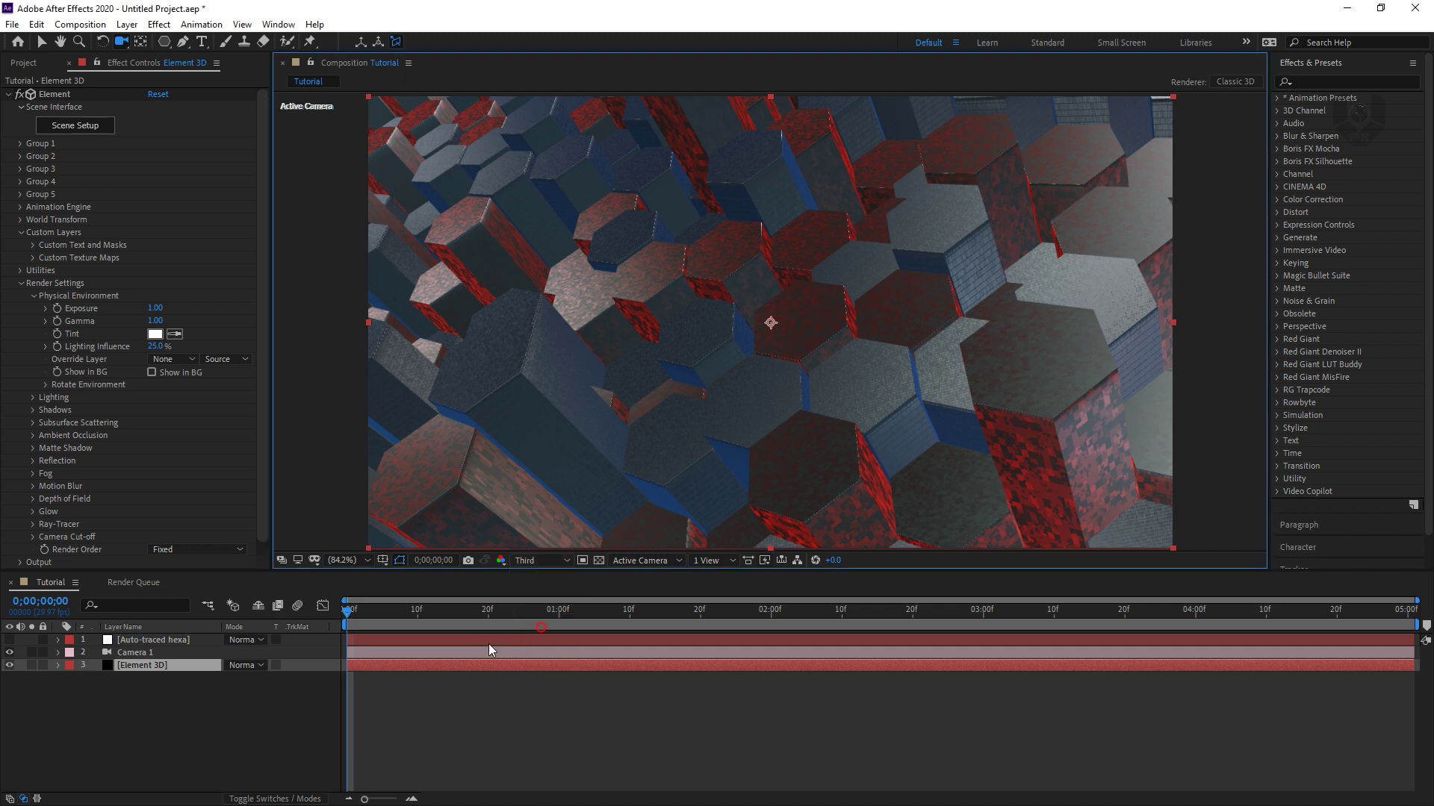
pyautogui.click(66, 385)
pyautogui.moveTo(169, 416); pyautogui.dragTo(210, 409)
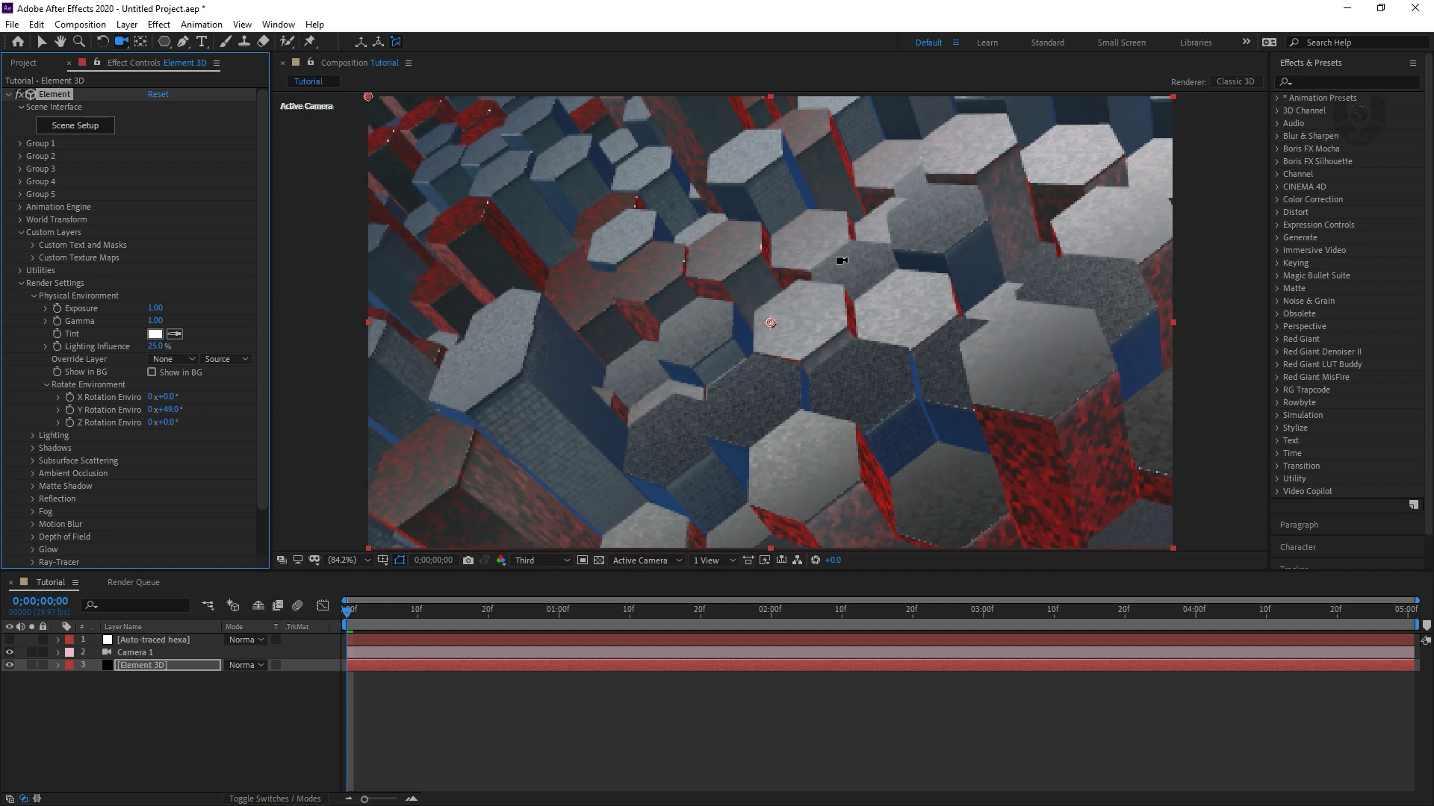
# Tint the physical environment light blue with the colour 58C0F0
pyautogui.click(155, 333)
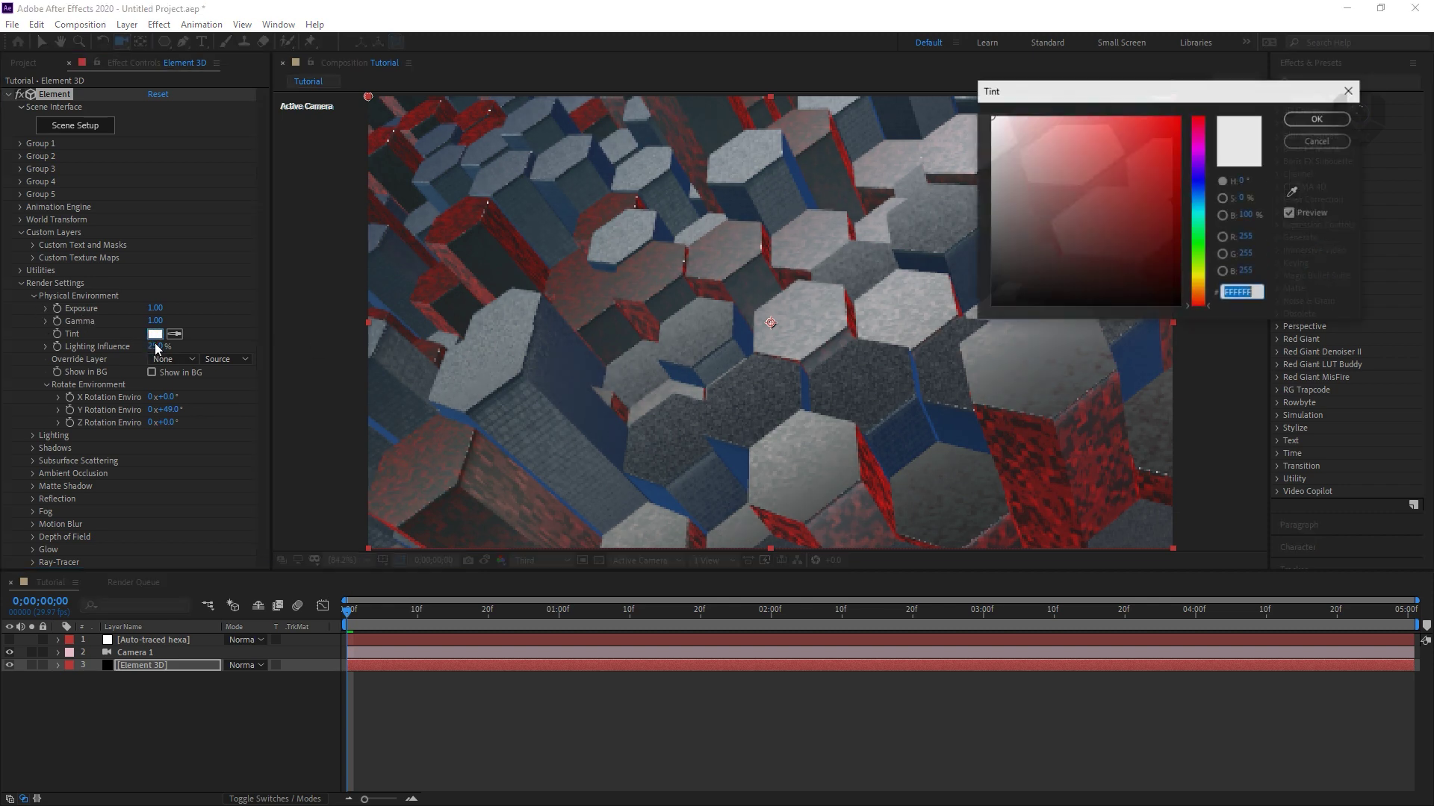
pyautogui.moveTo(1202, 215); pyautogui.dragTo(1113, 133)
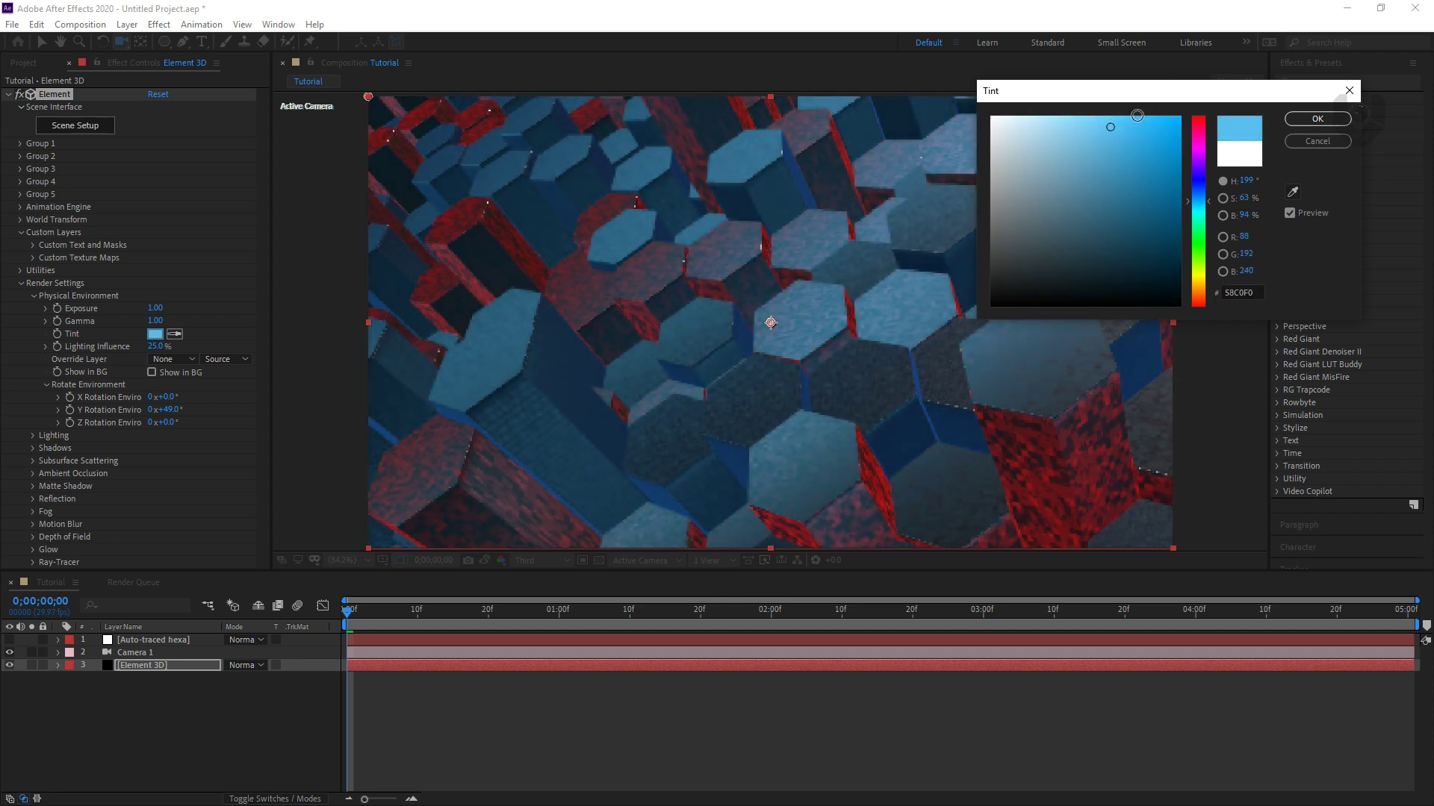
pyautogui.click(1317, 119)
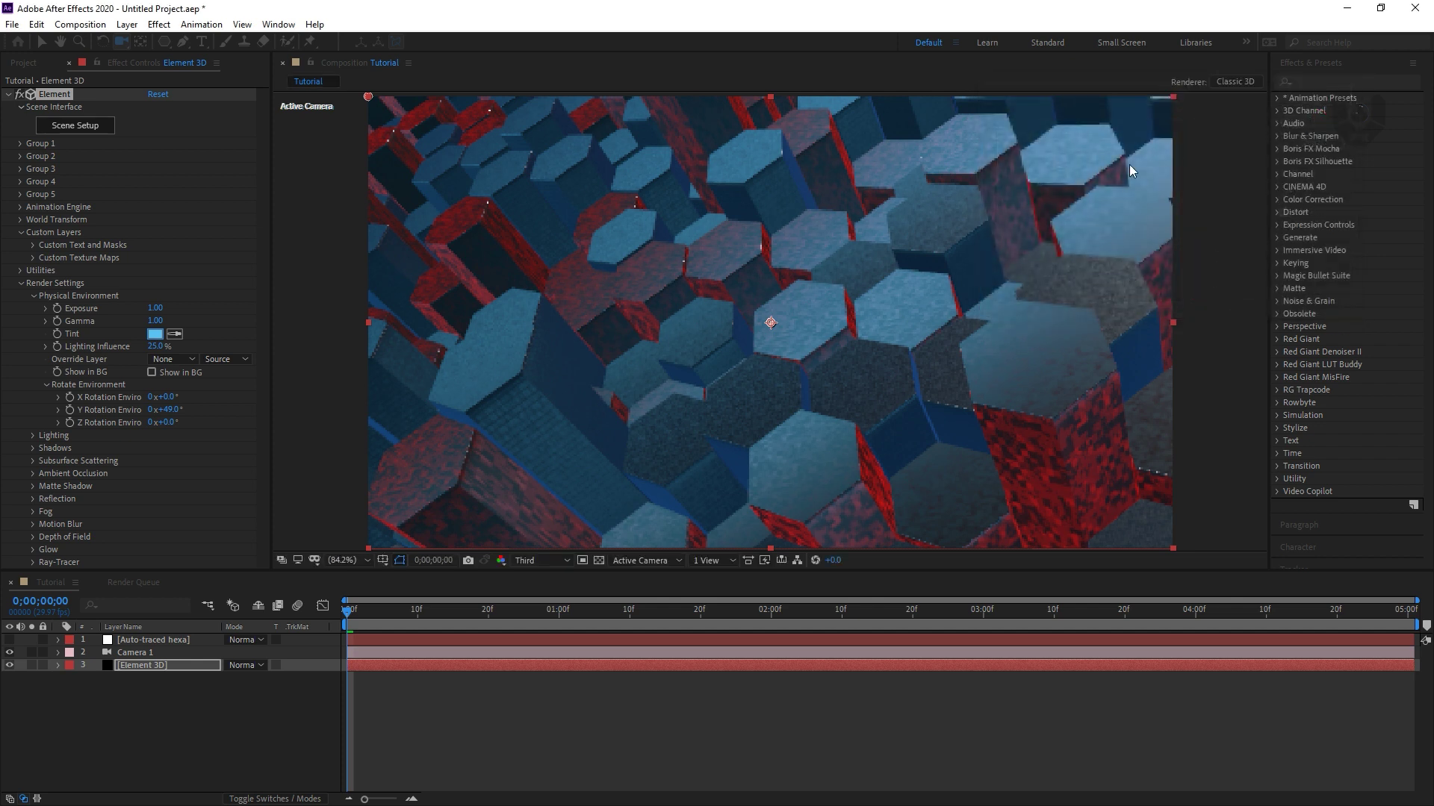
# Enable SSAO ambient occlusion in the Element 3D render settings and raise its SSAO Intensity to 14.0
pyautogui.click(34, 296)
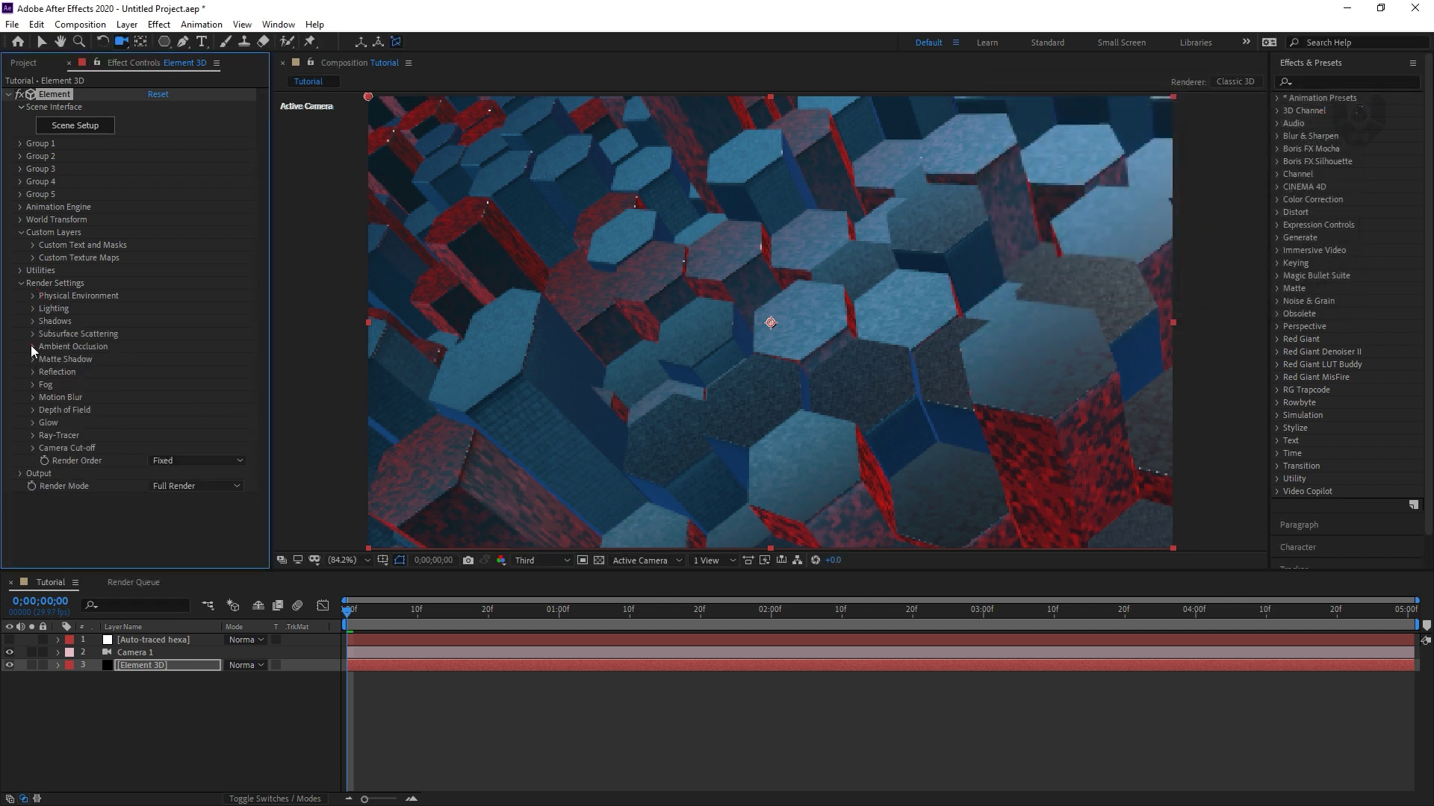
pyautogui.click(31, 347)
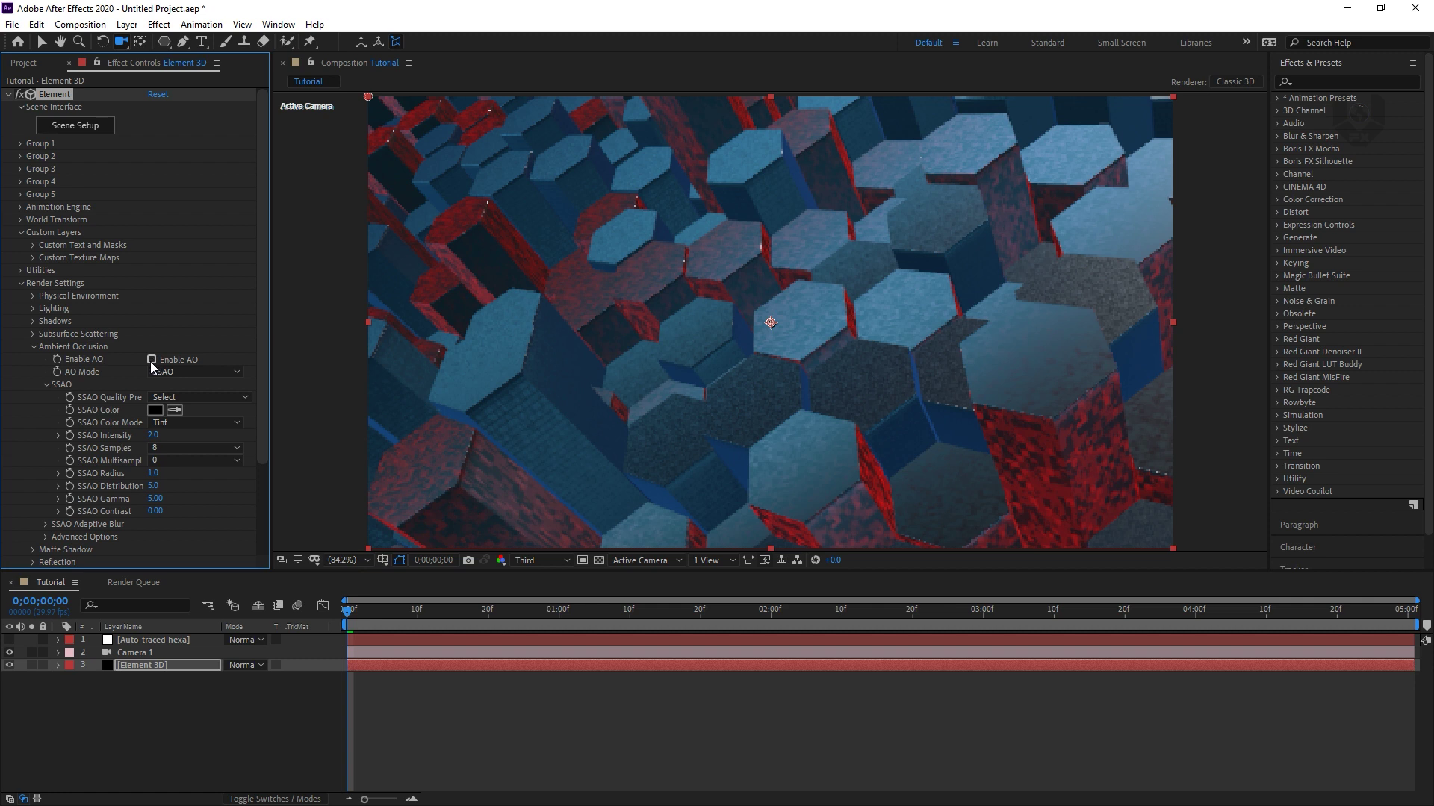
pyautogui.click(152, 360)
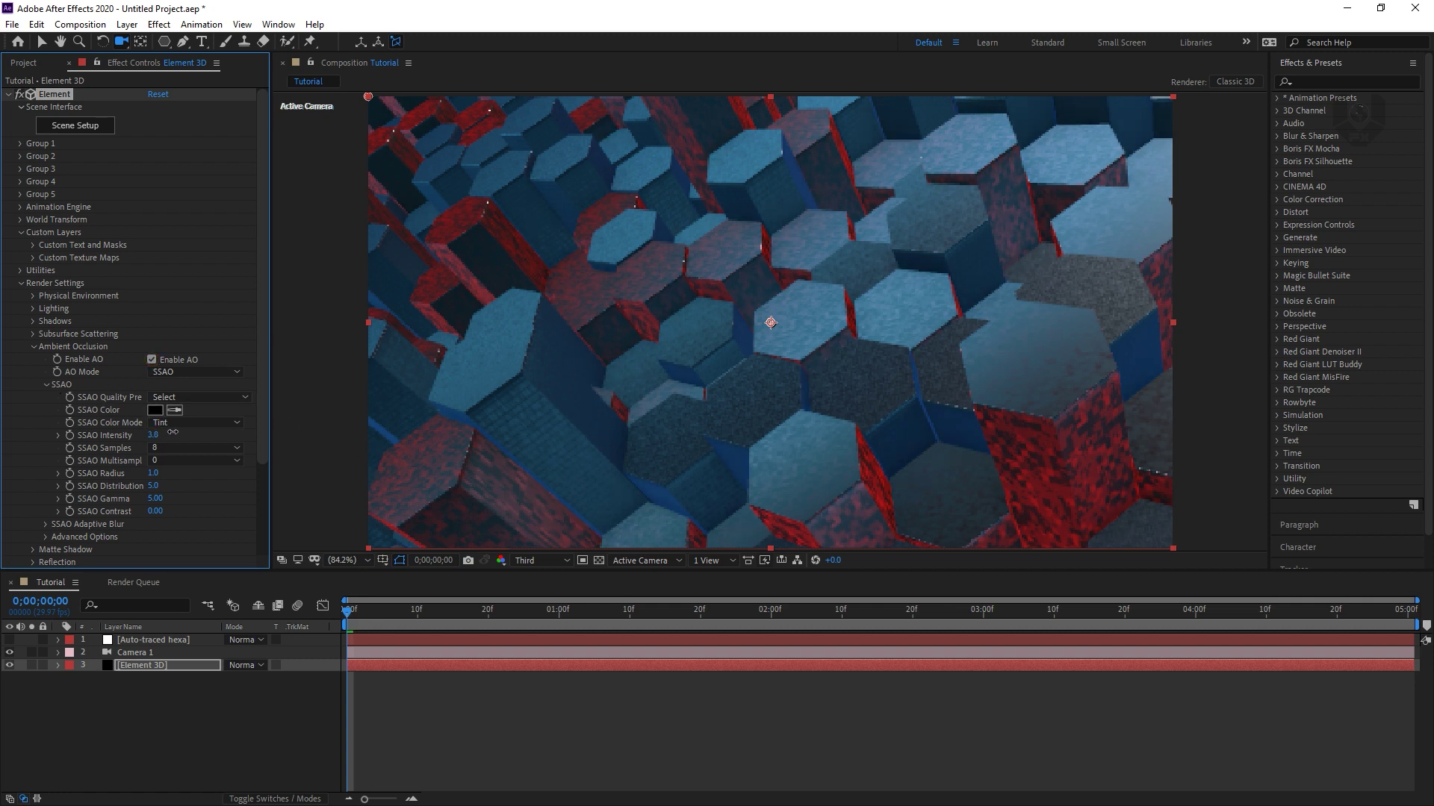
pyautogui.moveTo(173, 432); pyautogui.dragTo(218, 430)
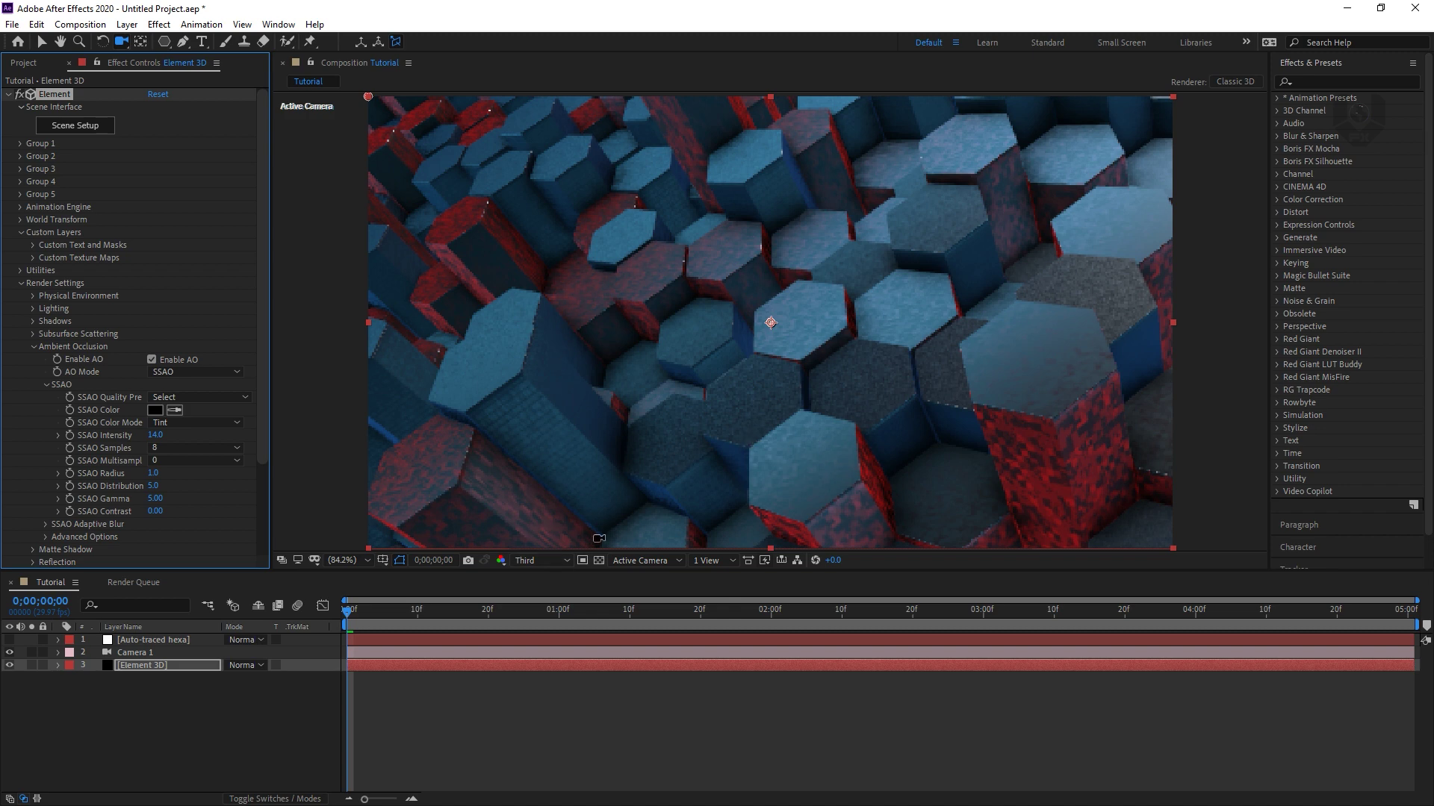
# Set the ambient occlusion's SSAO Radius to 1.5 and its SSAO Intensity to 15.0
pyautogui.moveTo(428, 614); pyautogui.dragTo(293, 665)
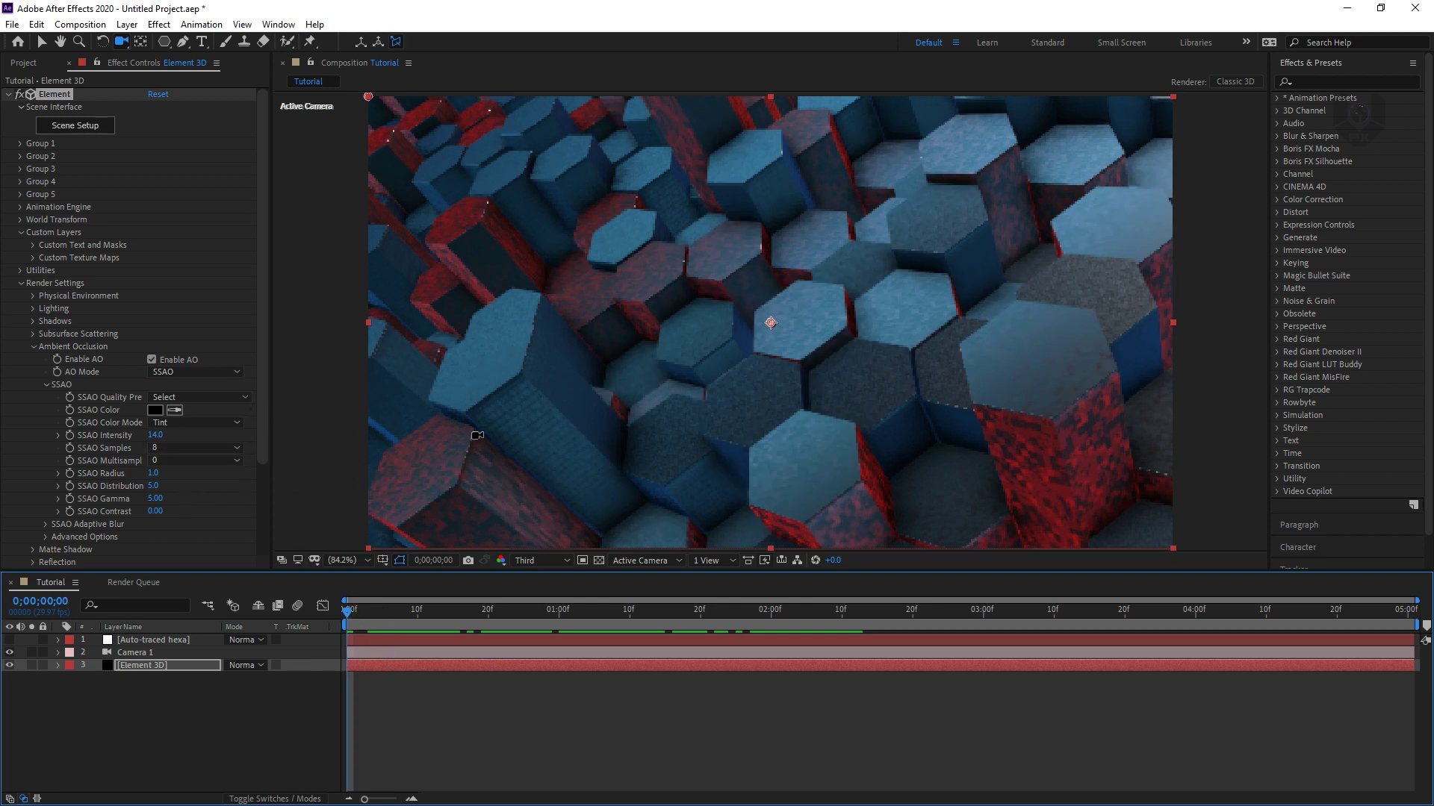
pyautogui.click(42, 41)
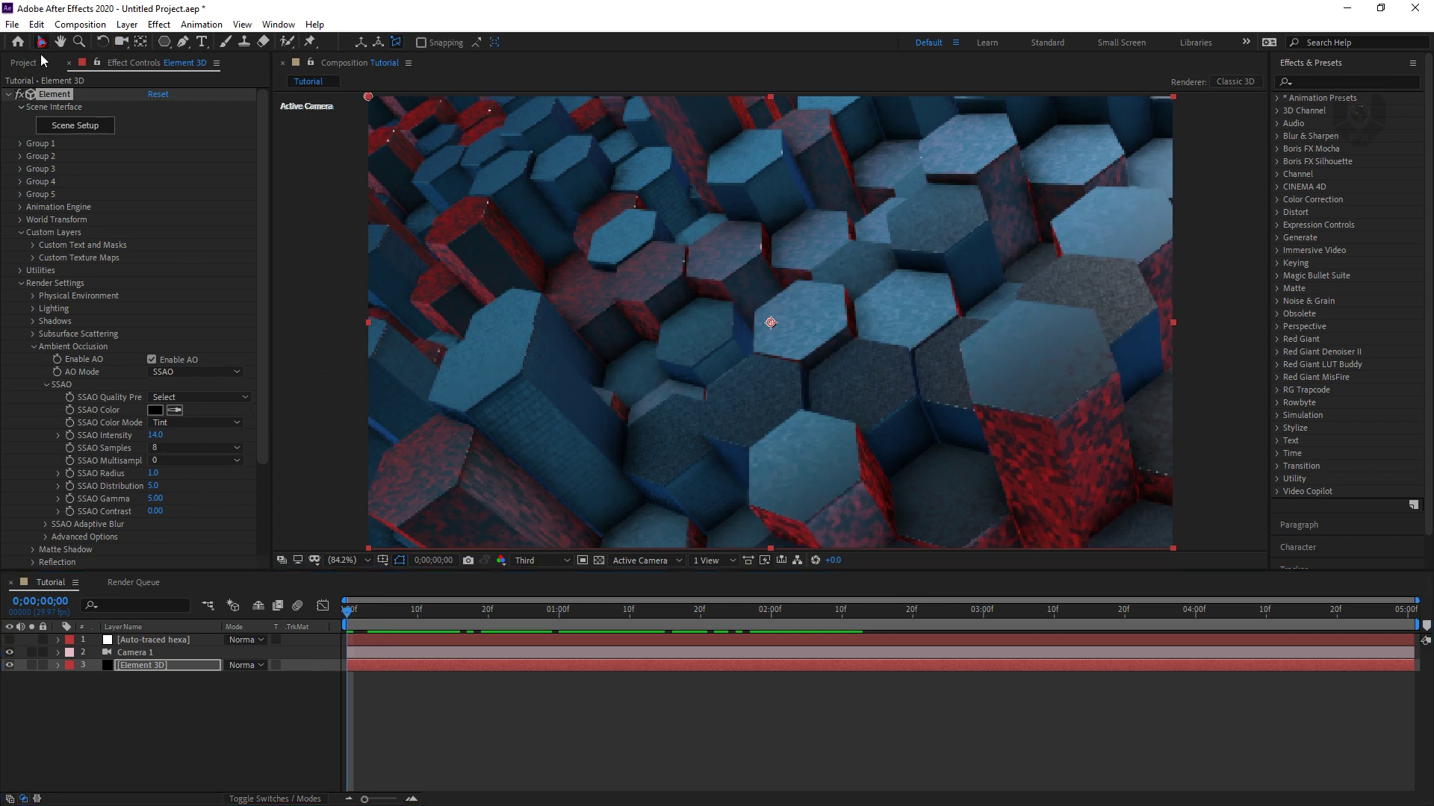
pyautogui.click(257, 747)
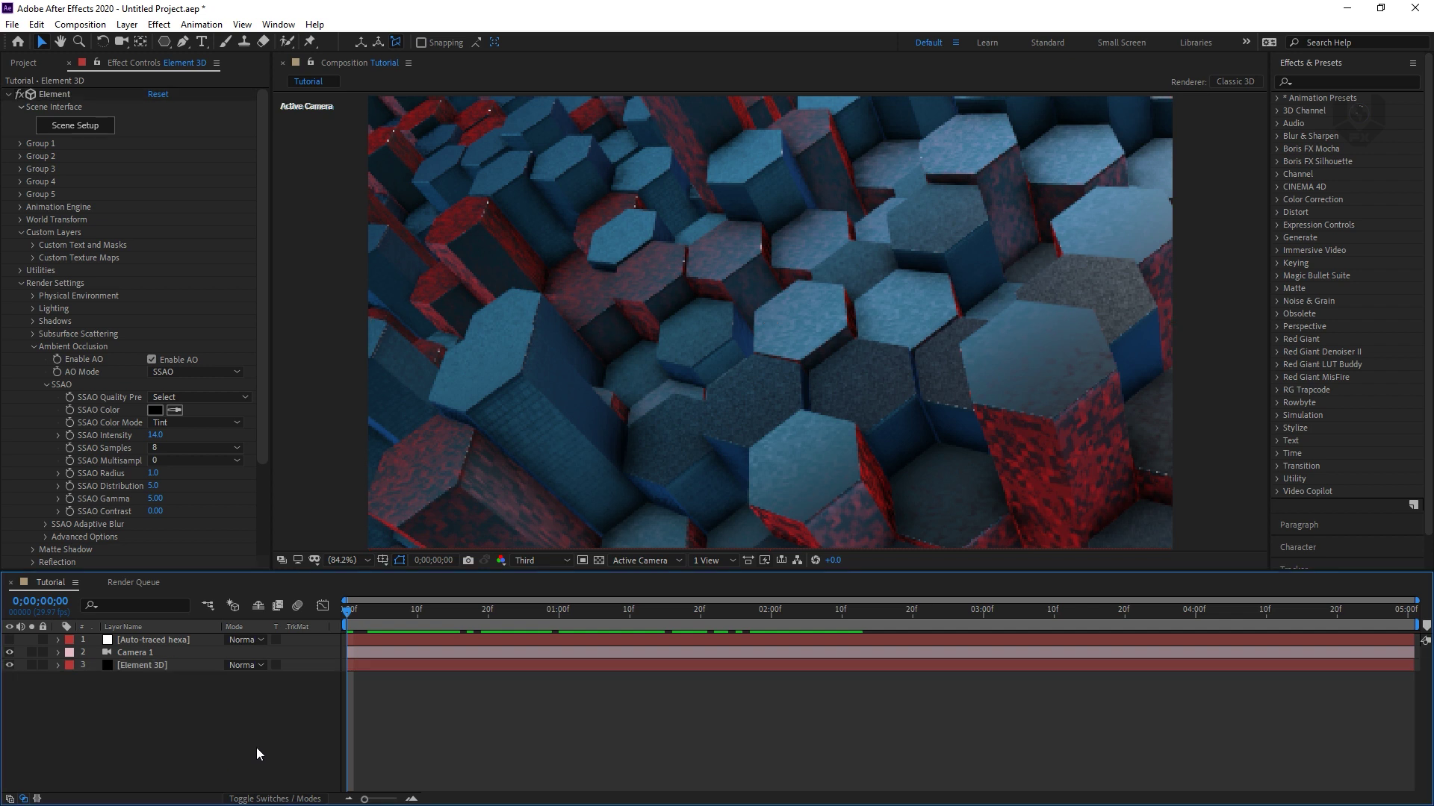
pyautogui.click(153, 474)
pyautogui.write('3')
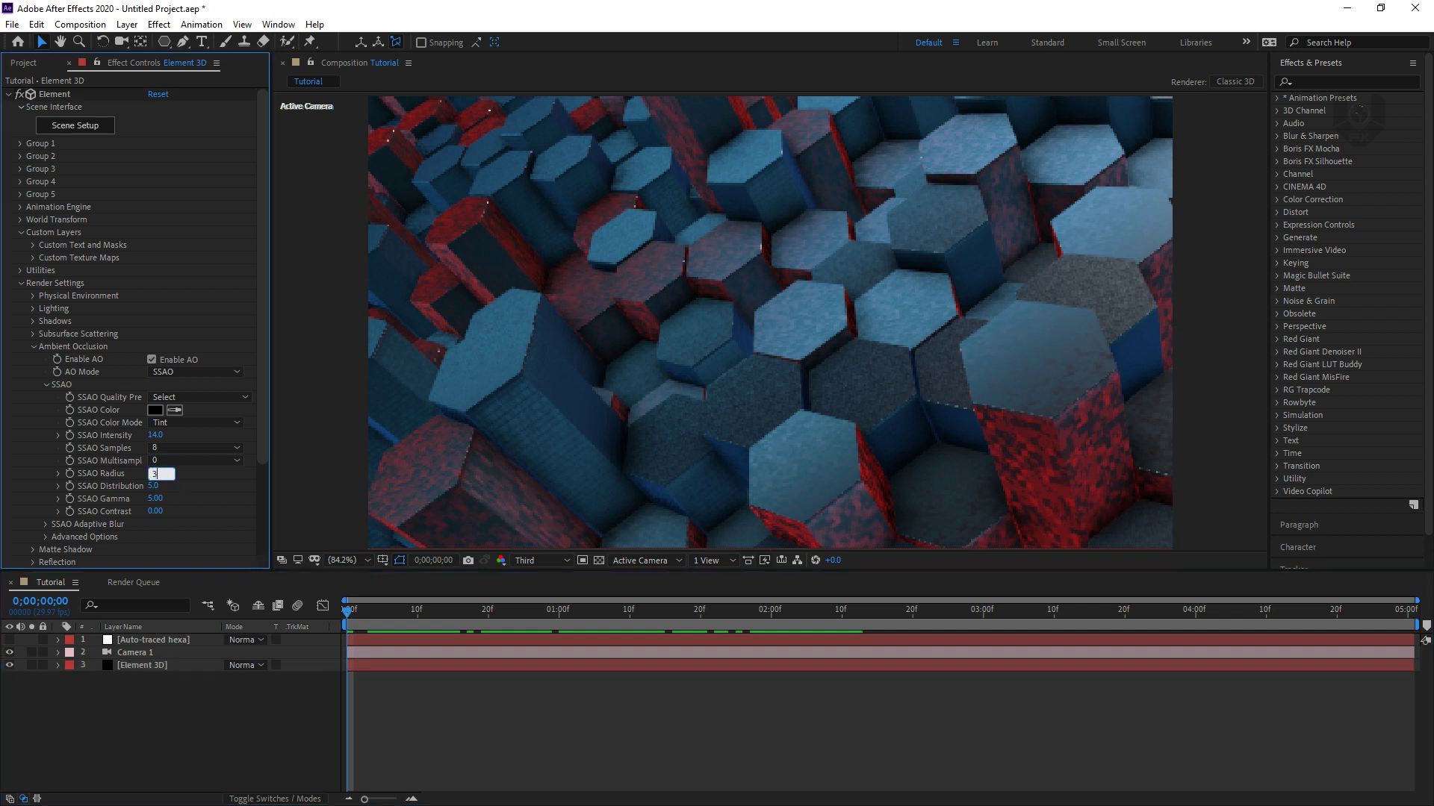
pyautogui.press('Return')
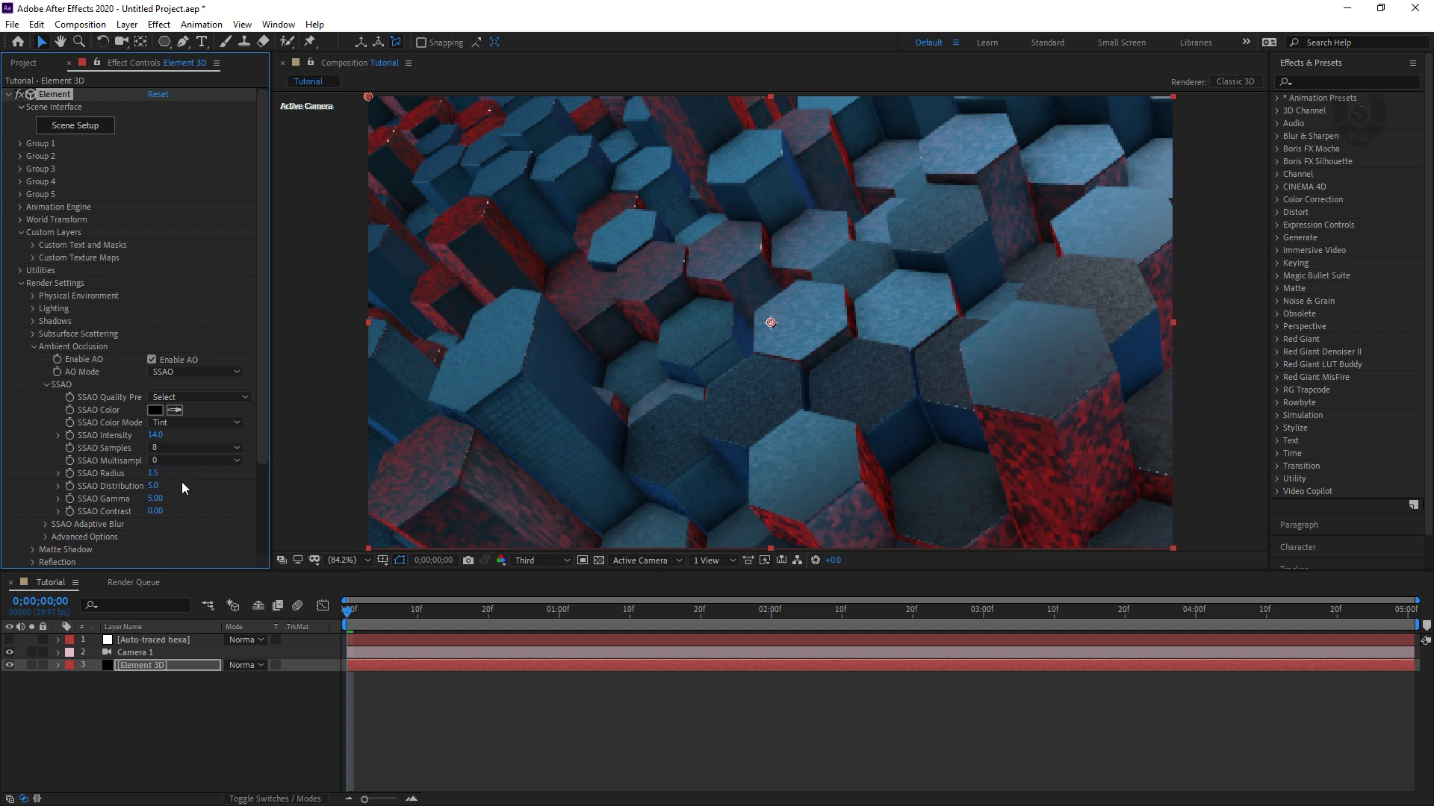
pyautogui.click(154, 435)
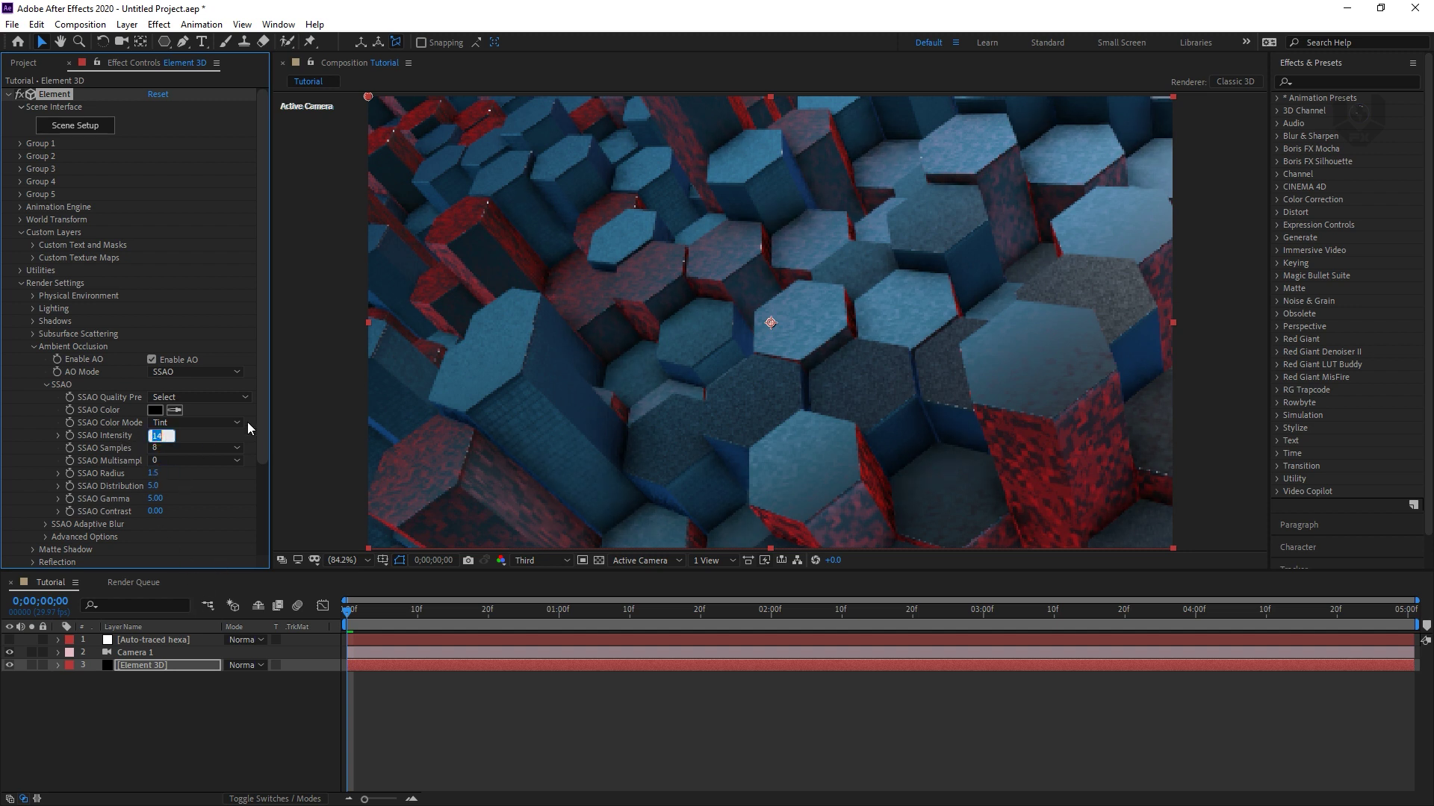
pyautogui.write('15')
pyautogui.press('Return')
pyautogui.click(181, 713)
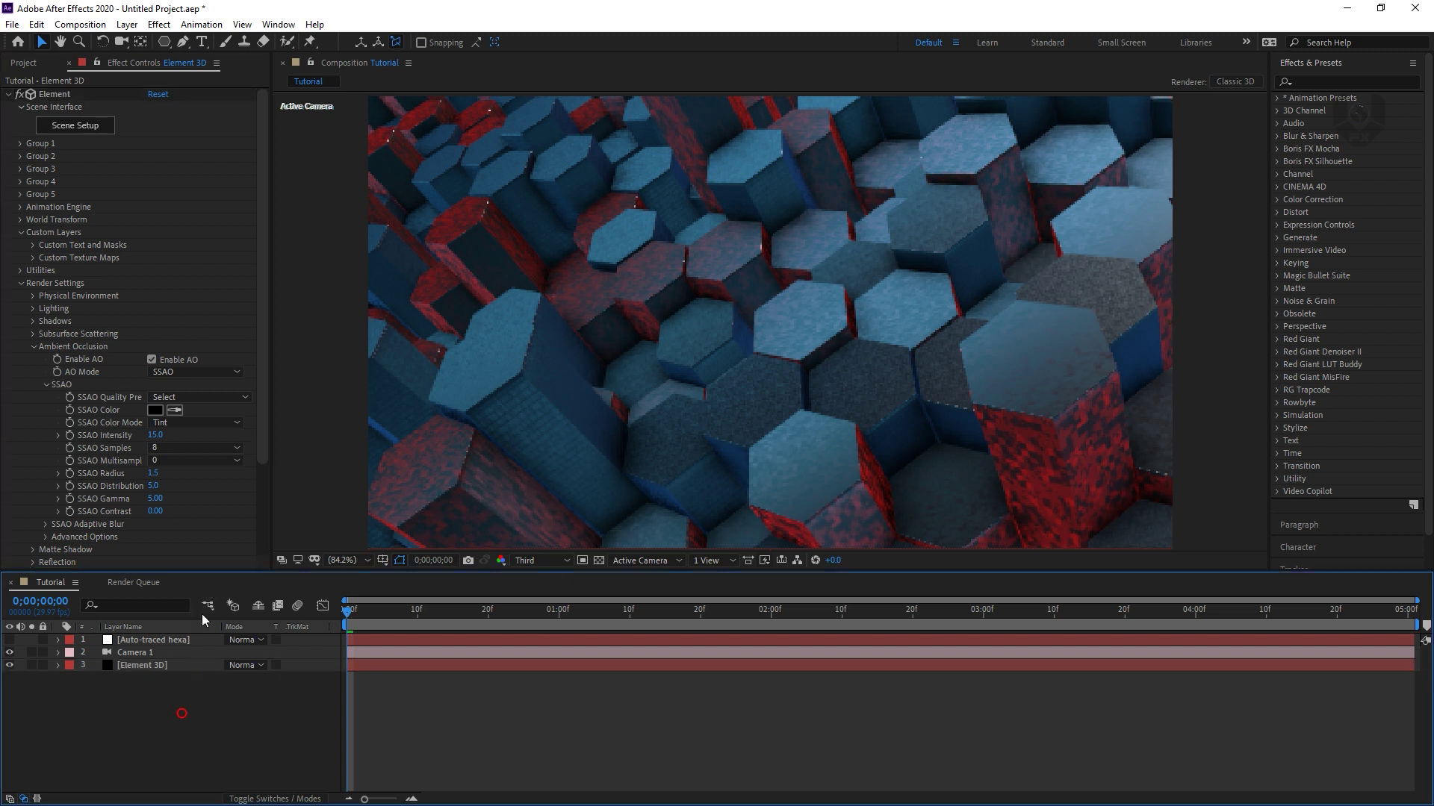
# Add a white Parallel light to the composition with 200% intensity and shadow casting turned off
pyautogui.rightClick(180, 751)
pyautogui.moveTo(314, 587)
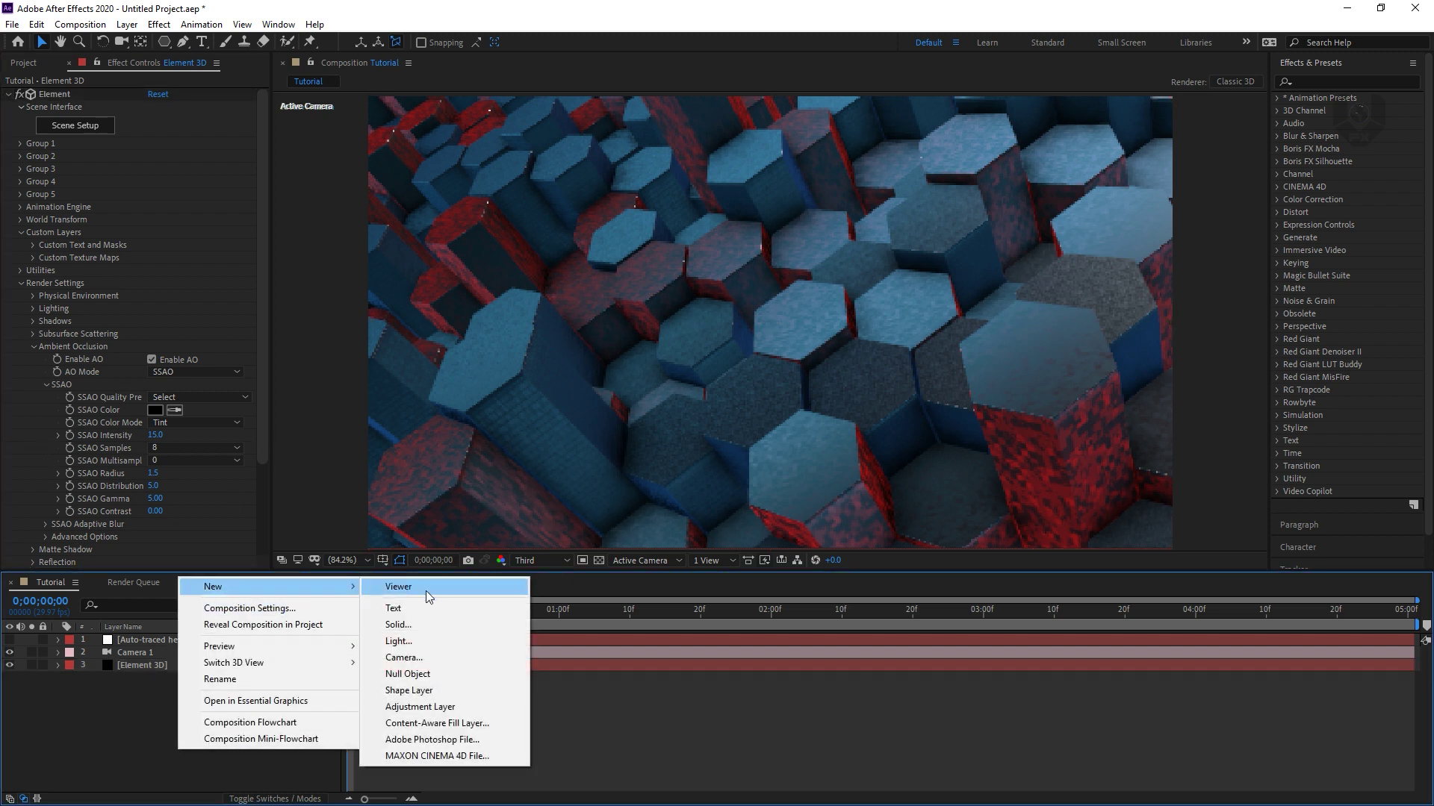
pyautogui.click(418, 641)
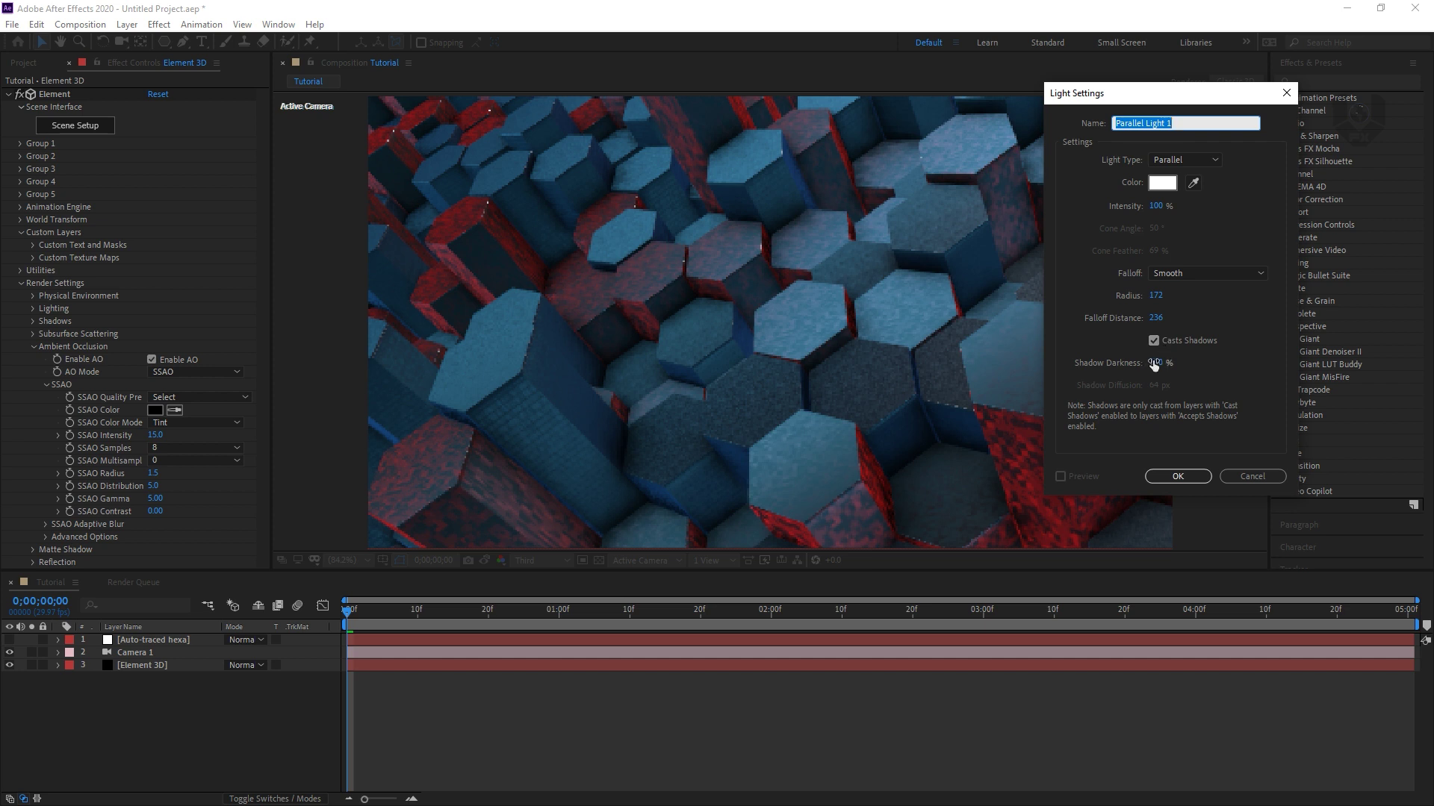
pyautogui.click(1153, 341)
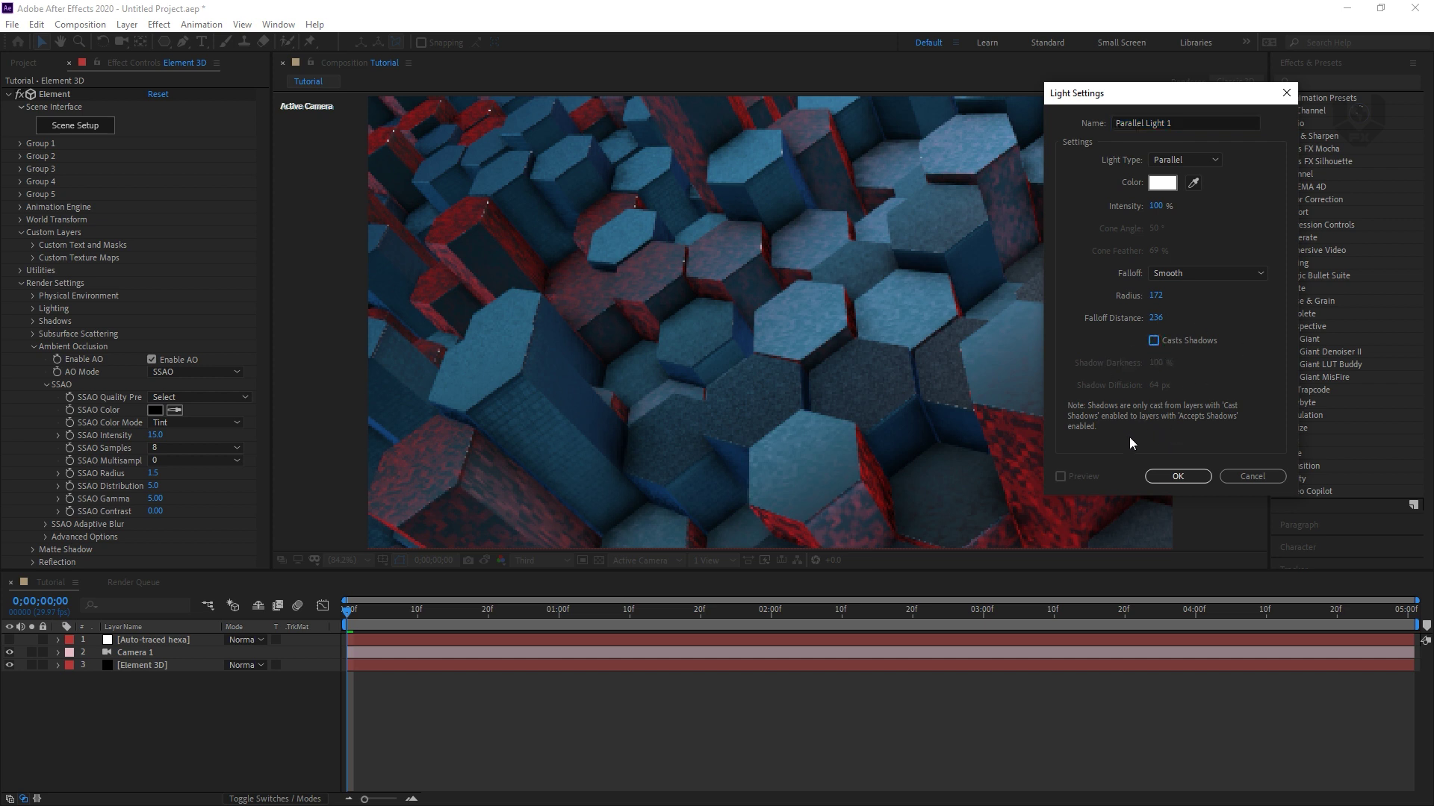
pyautogui.click(1162, 208)
pyautogui.write('200')
pyautogui.press('Return')
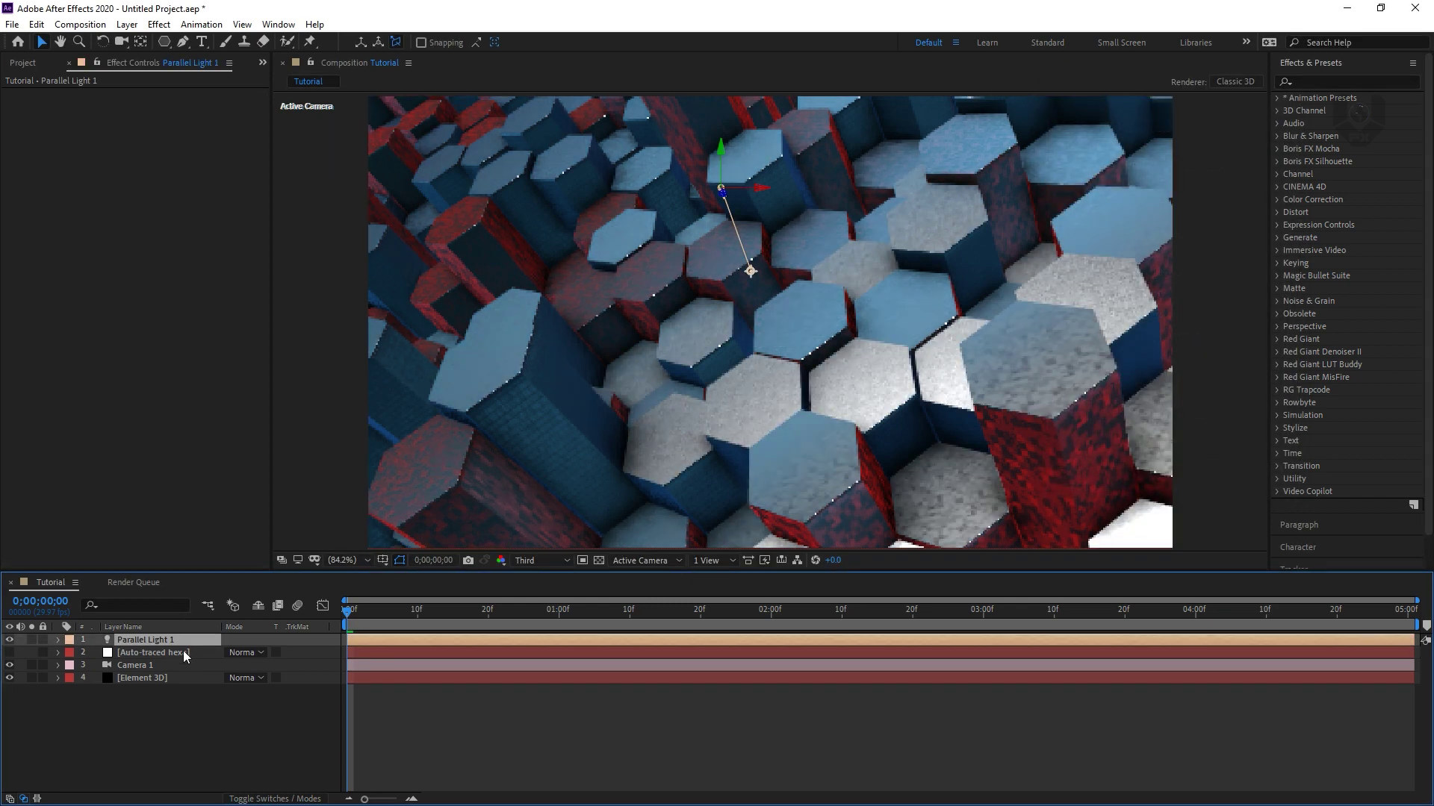
# Move the parallel light to a position of about -1156.7, 36.7, -2034.4
pyautogui.press('p')
pyautogui.moveTo(235, 653); pyautogui.dragTo(187, 653)
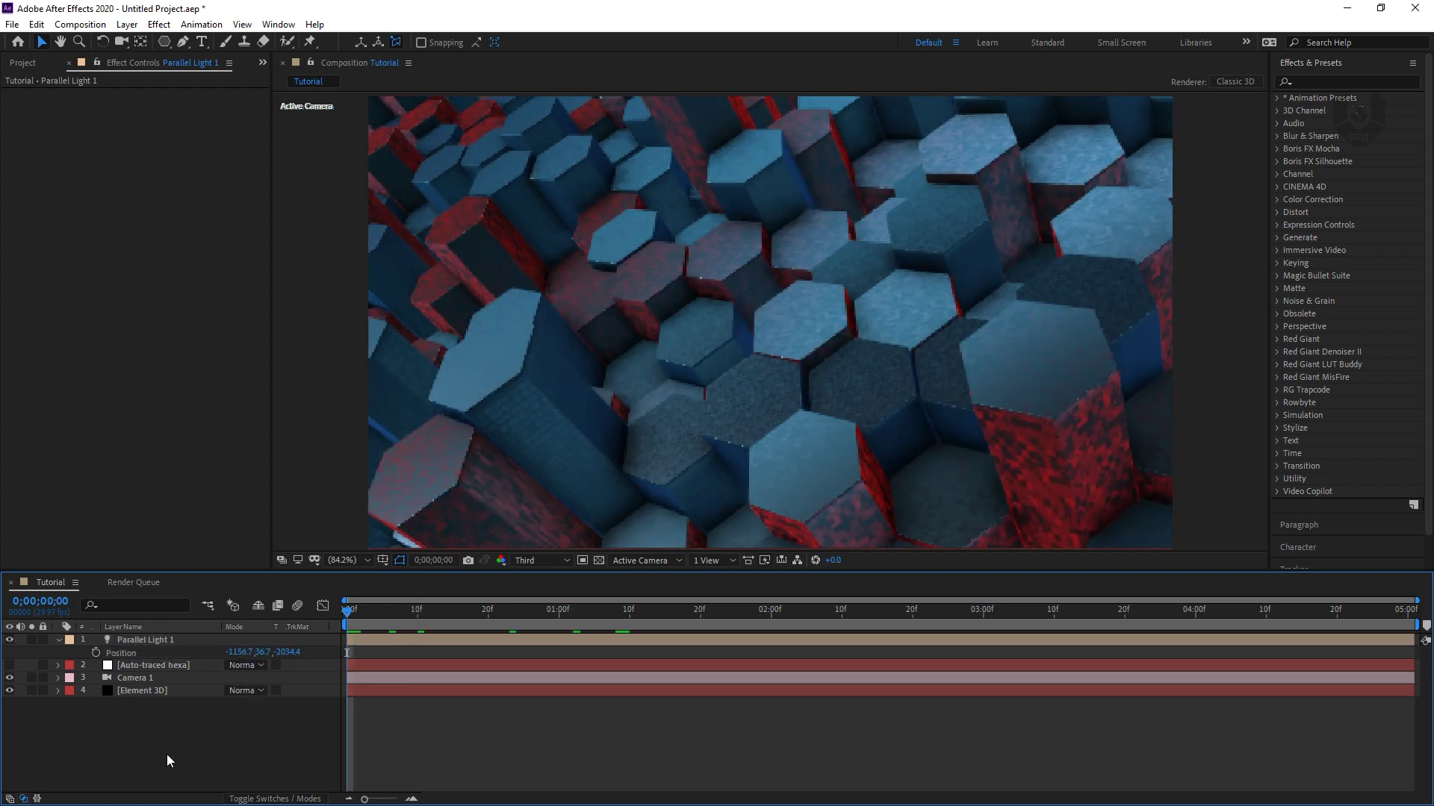
pyautogui.click(59, 640)
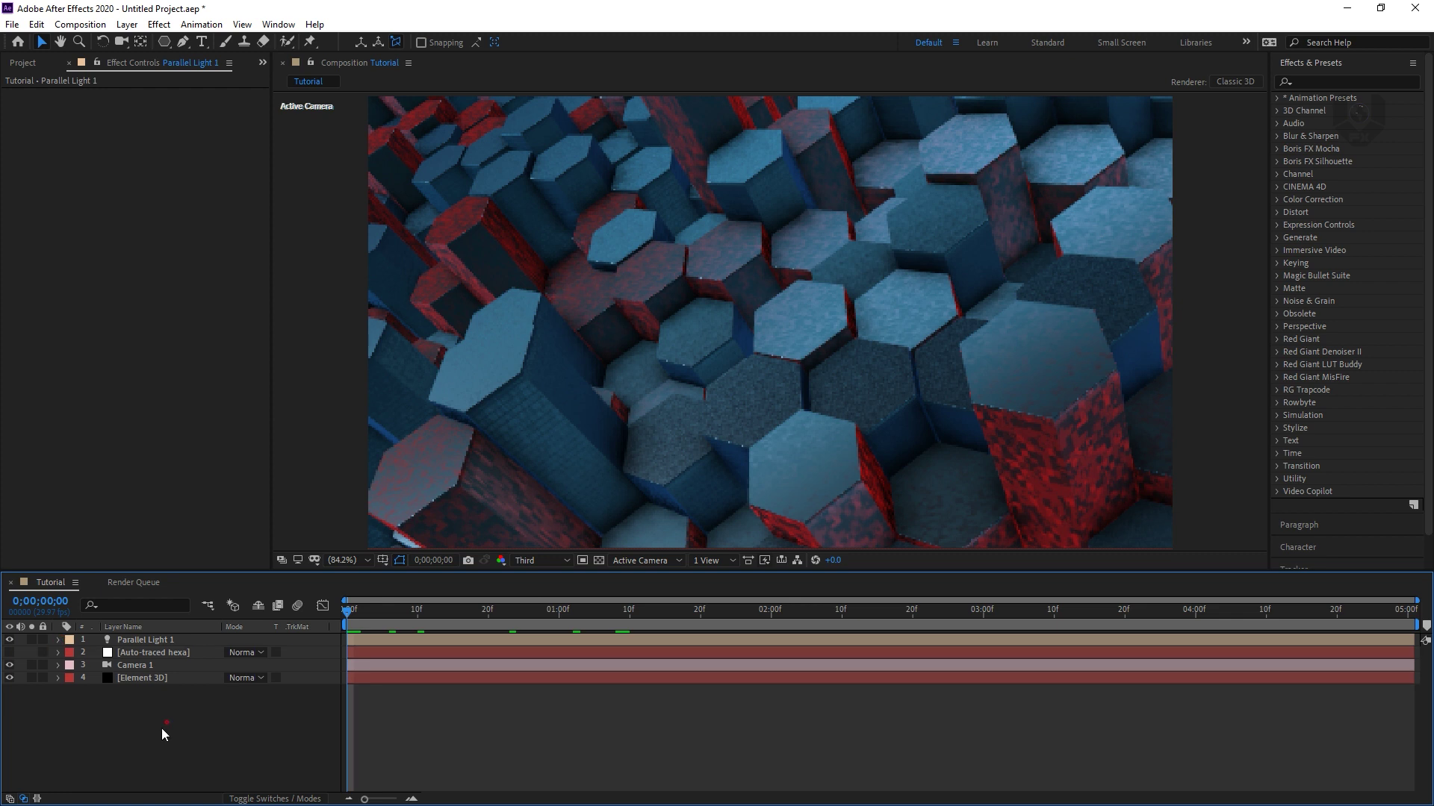
# Try Element 3D's built-in Illumination glow with a Glow Intensity of 10.0 and turn it off
pyautogui.click(161, 678)
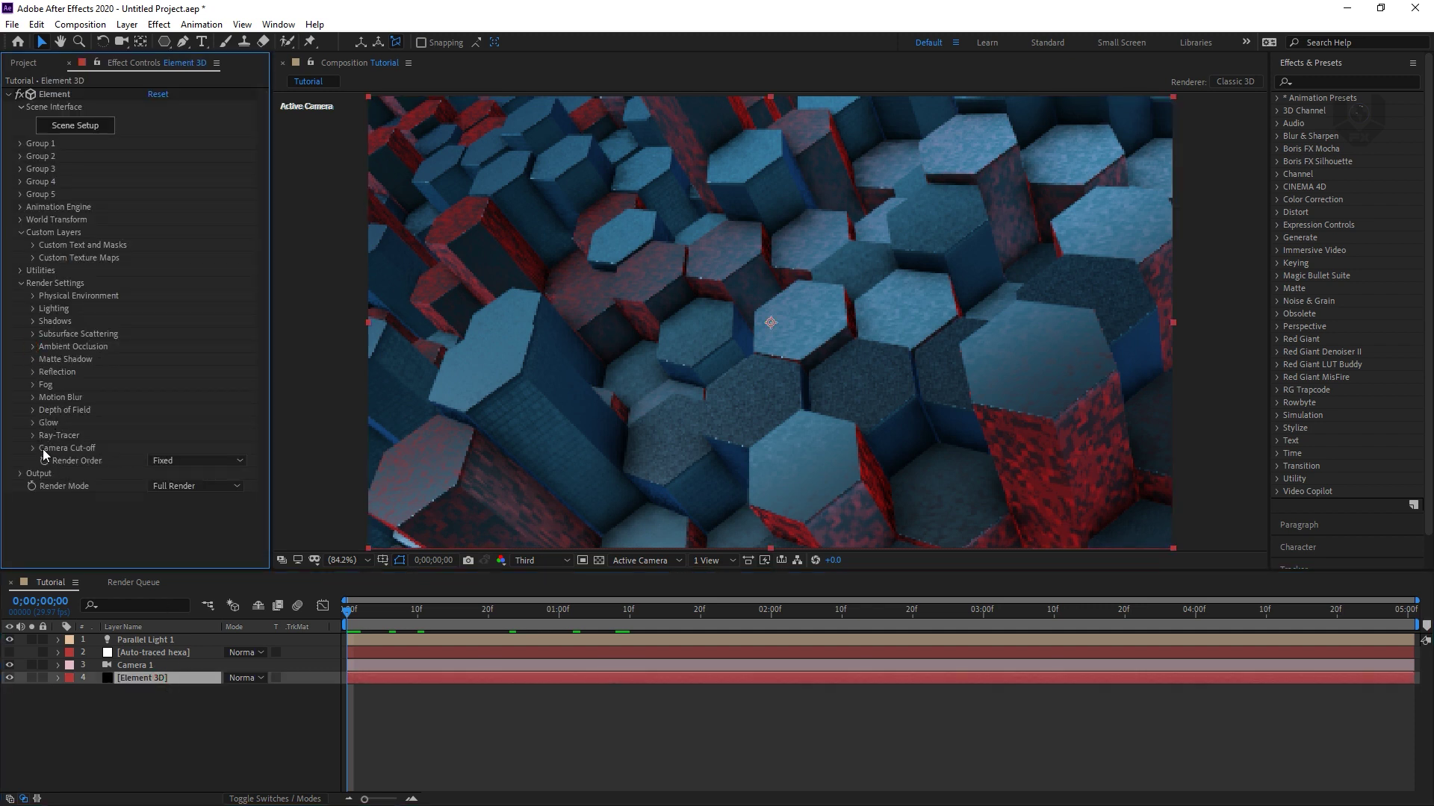
pyautogui.click(33, 423)
pyautogui.scroll(-2, 127, 409)
pyautogui.click(152, 372)
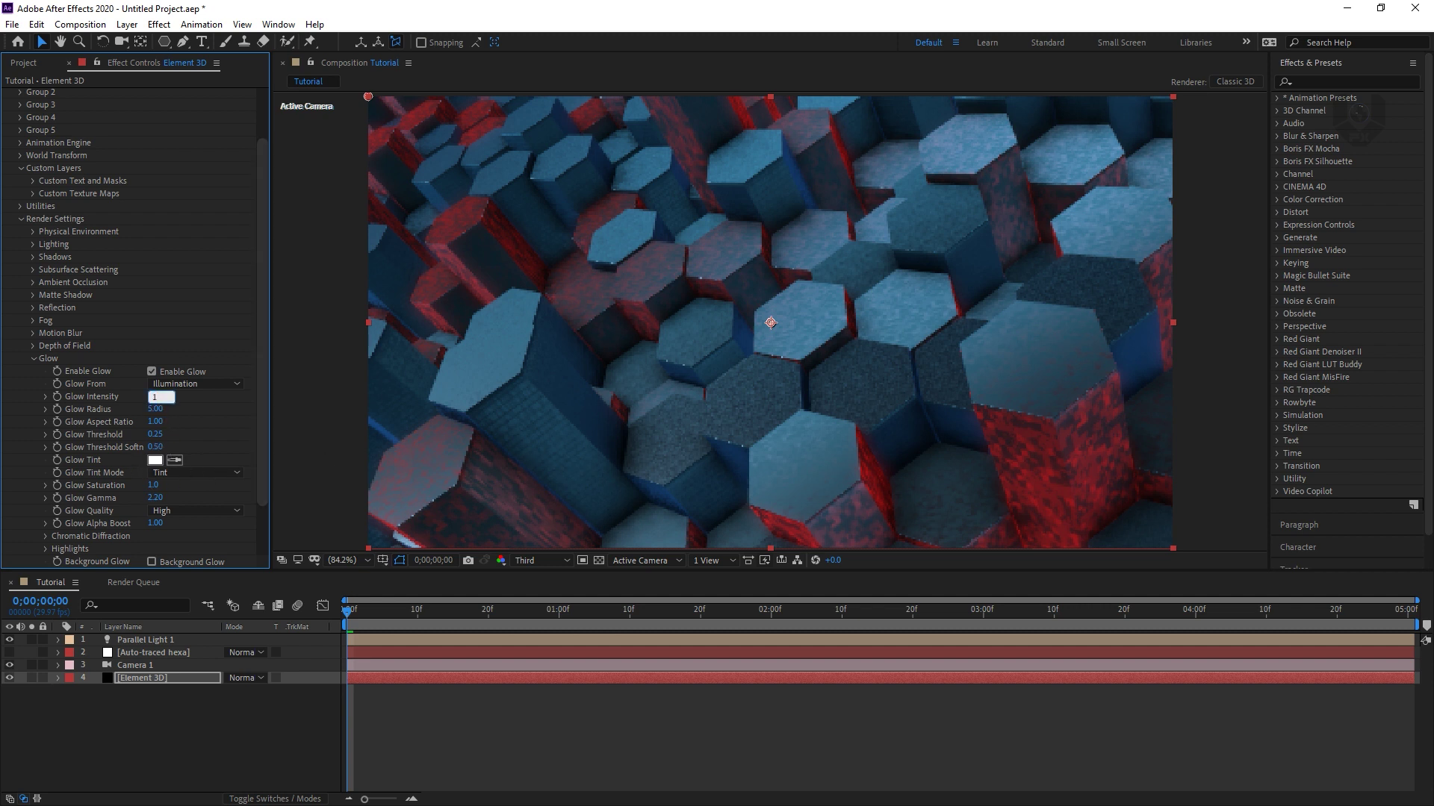
pyautogui.write('10')
pyautogui.press('Return')
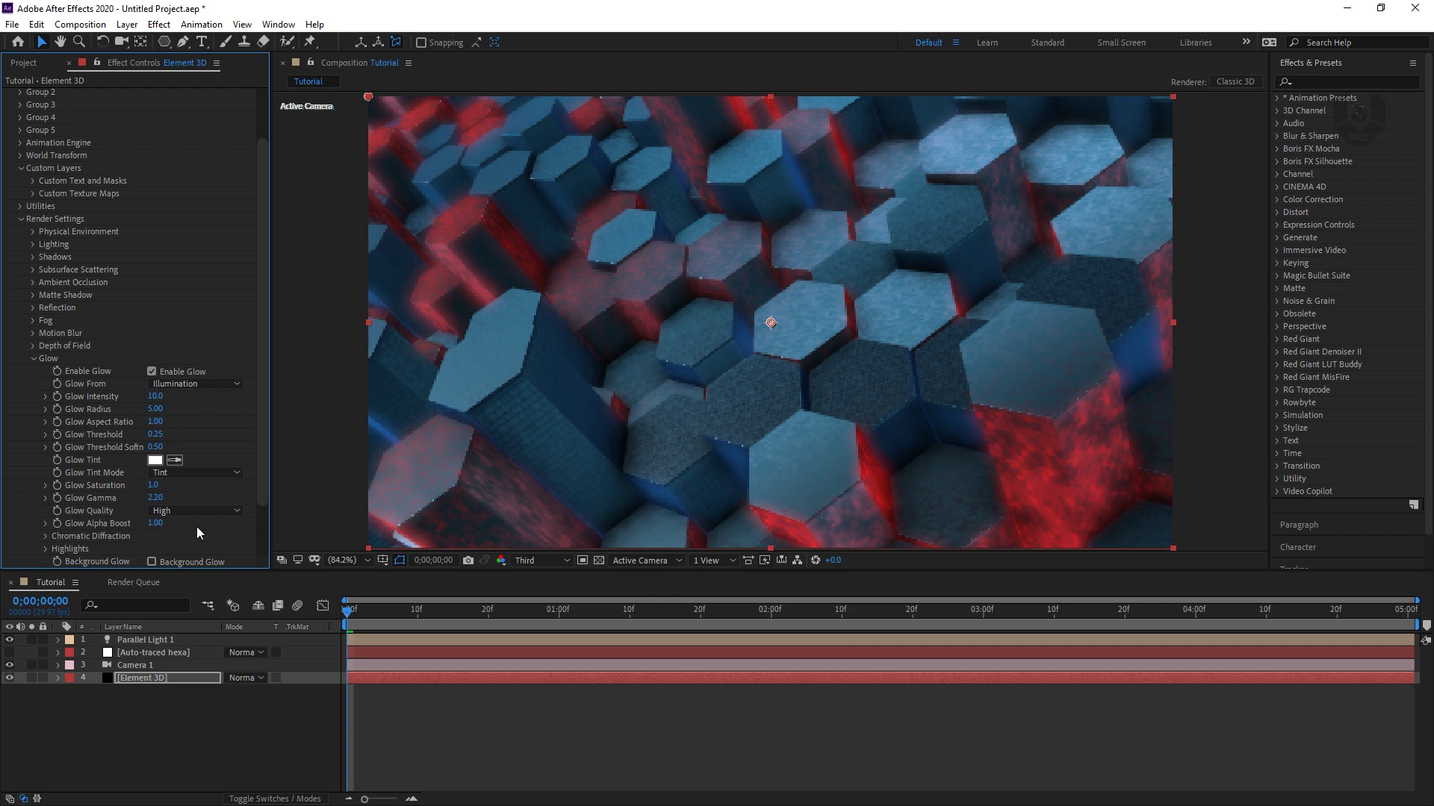
pyautogui.click(160, 397)
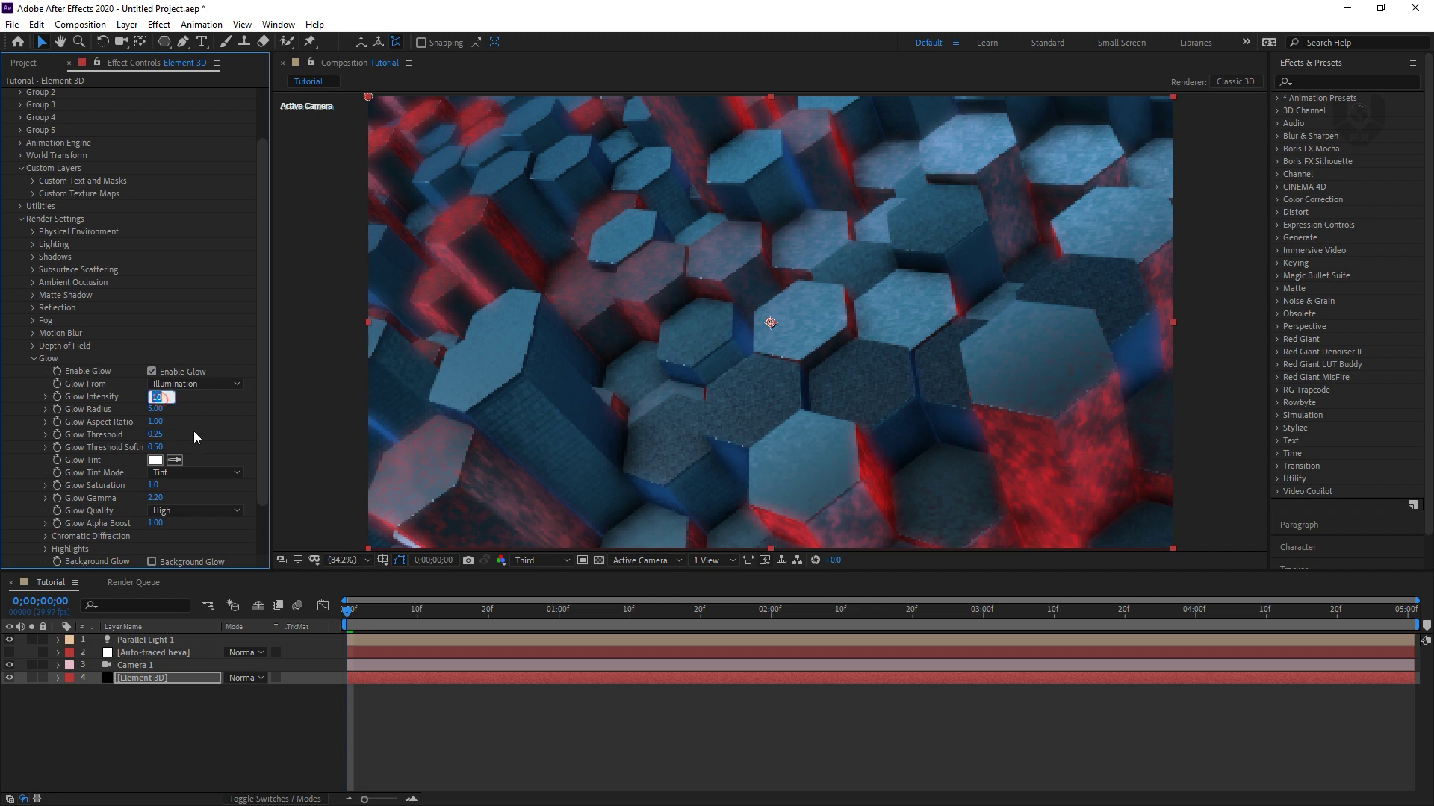
pyautogui.click(152, 371)
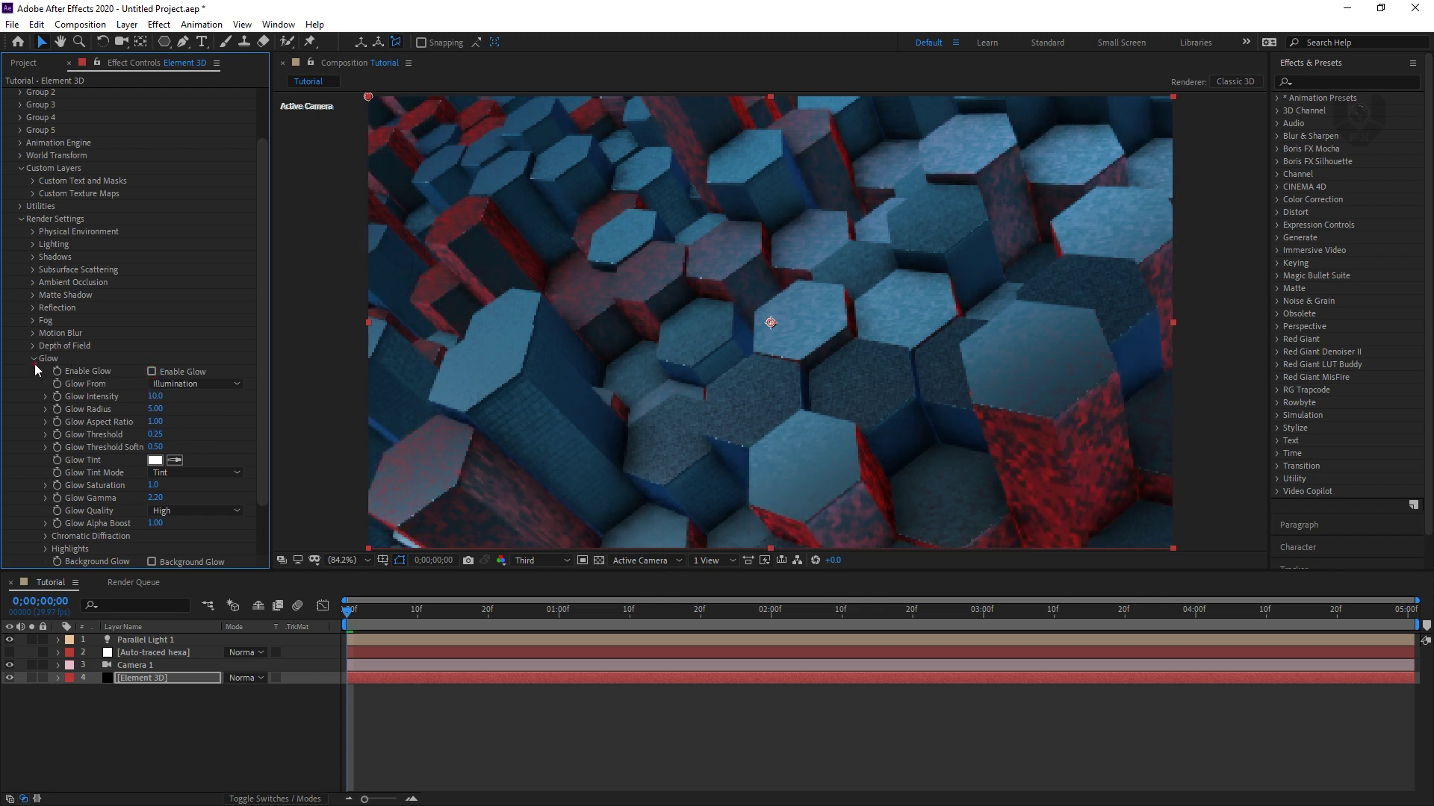
pyautogui.click(34, 360)
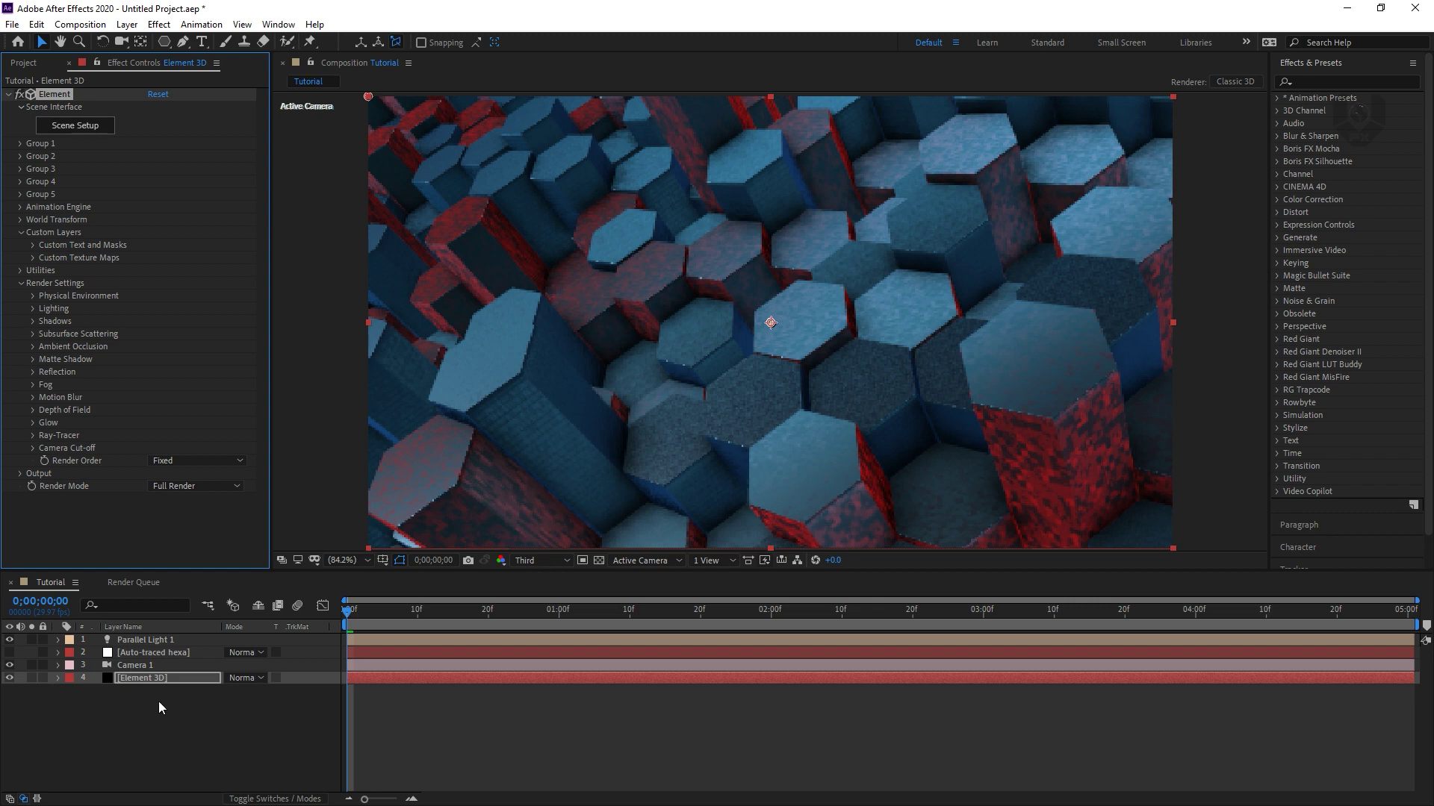
# Duplicate the Element 3D layer and rename the copy "glow"
pyautogui.click(170, 684)
pyautogui.hotkey('ctrl', 'd')
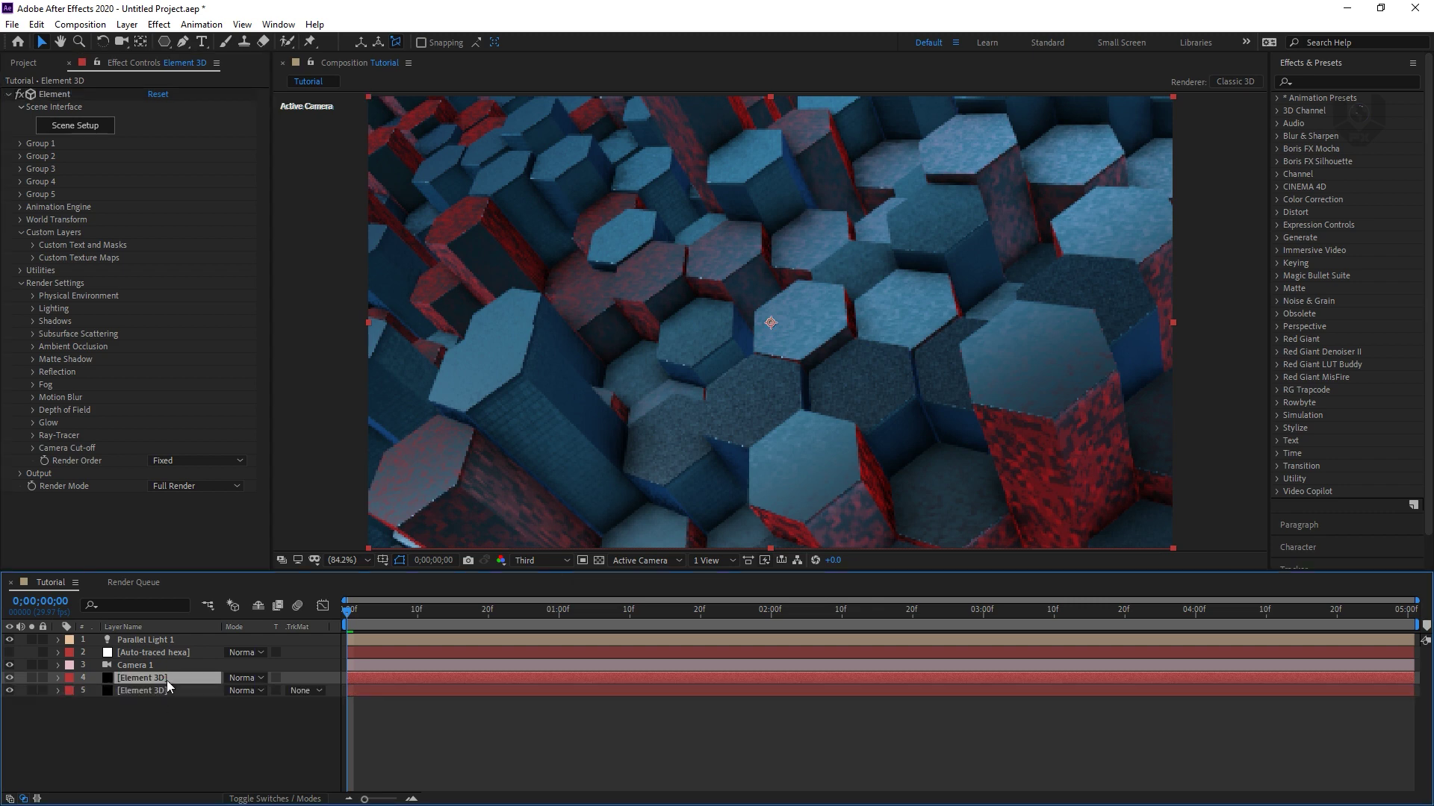
pyautogui.rightClick(149, 675)
pyautogui.click(192, 665)
pyautogui.write('glow')
pyautogui.press('Return')
# Set the glow layer's Element output to show only the Illumination pass
pyautogui.click(20, 474)
pyautogui.scroll(-3, 82, 545)
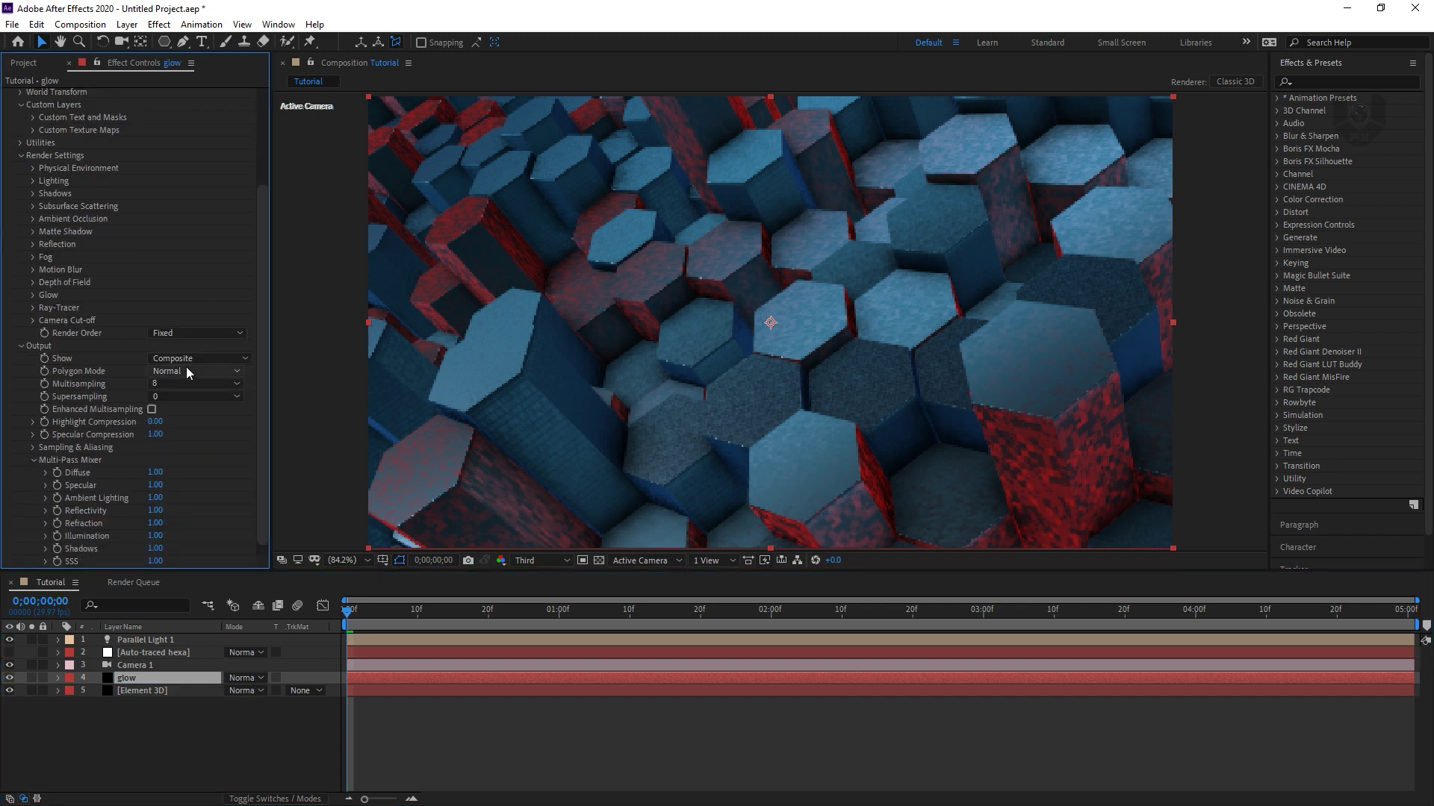
pyautogui.click(192, 371)
pyautogui.click(112, 386)
pyautogui.click(185, 359)
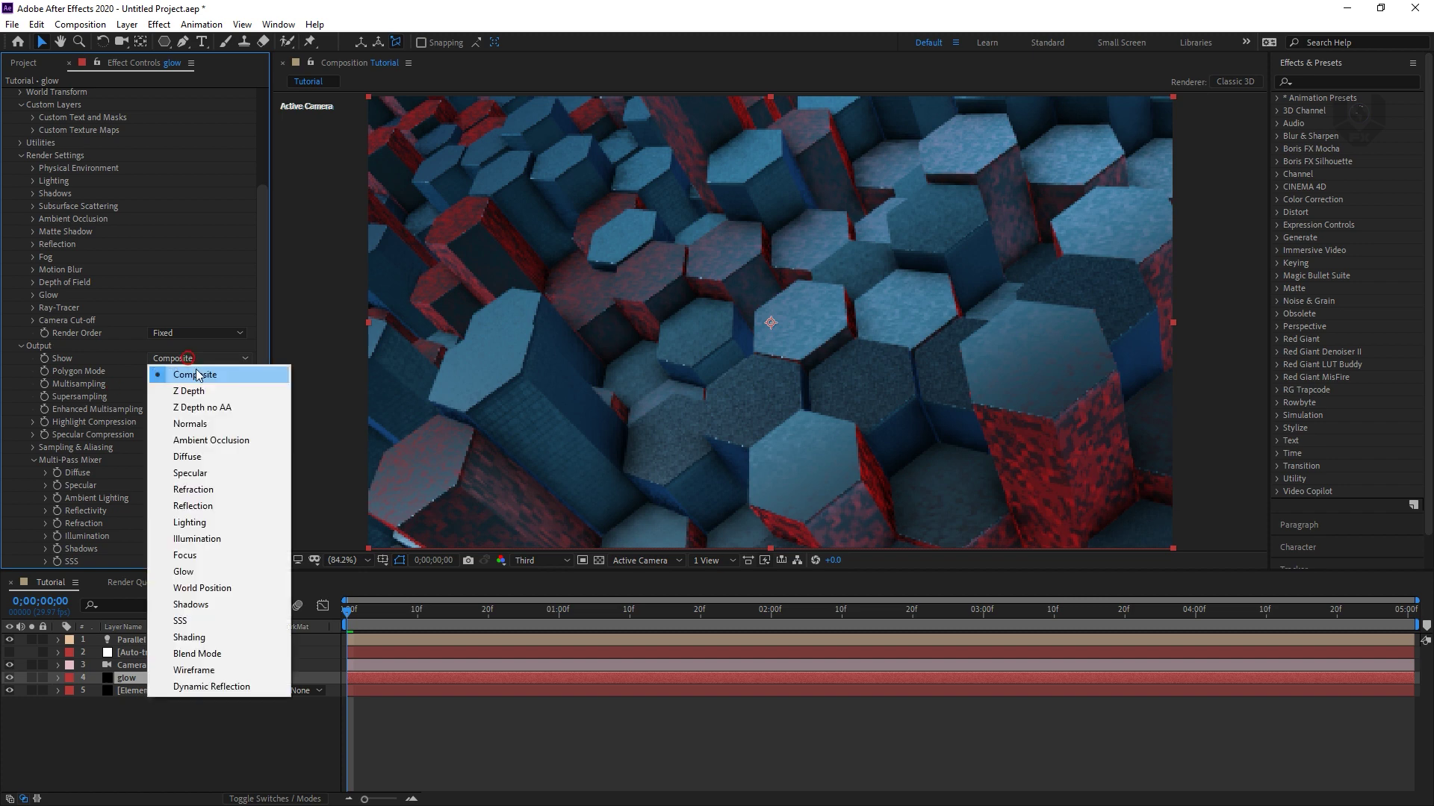
pyautogui.click(203, 541)
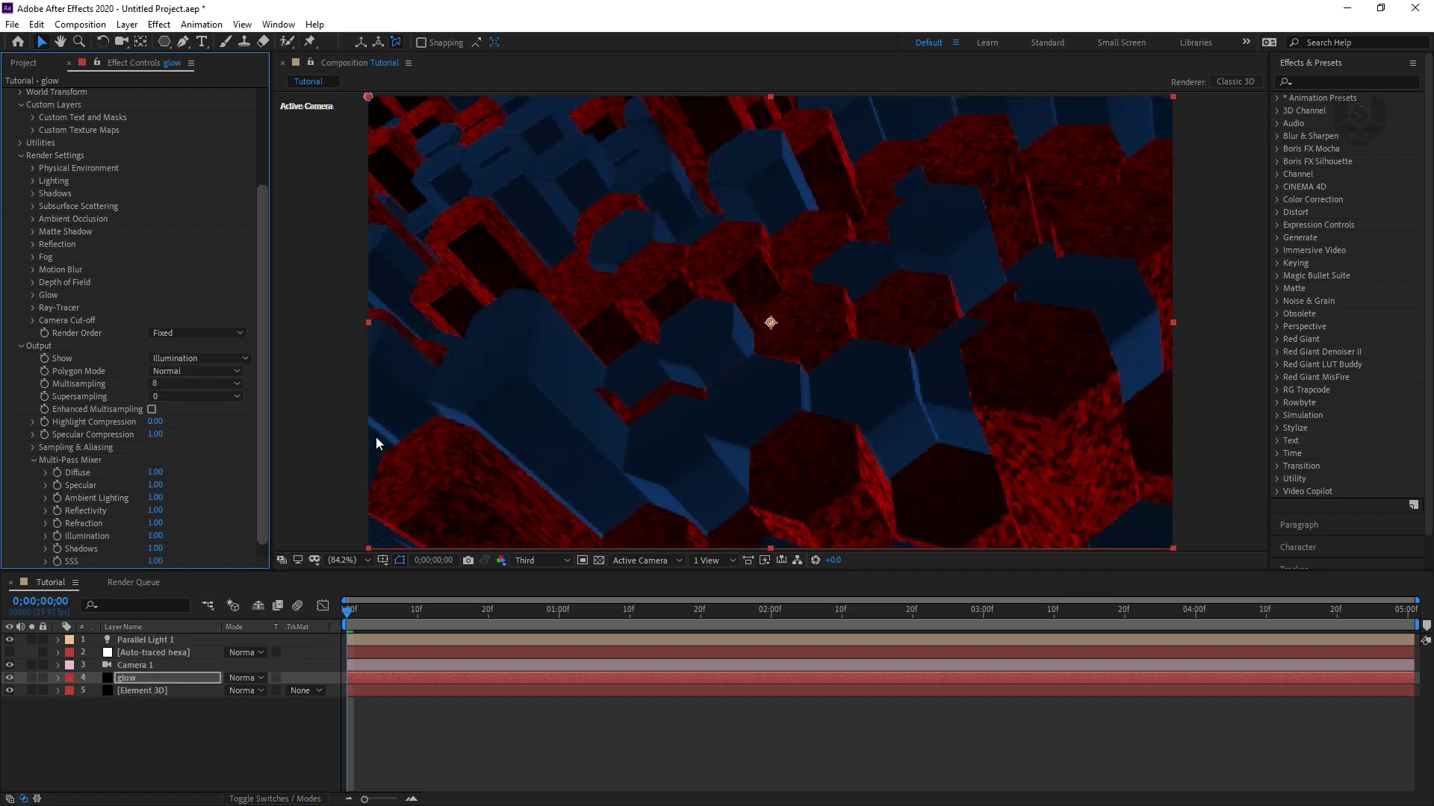
# Apply the Stylize Glow effect to the glow layer, solo it and set Threshold 51.8%, Radius 7.0 and Intensity 2.3
pyautogui.click(1312, 81)
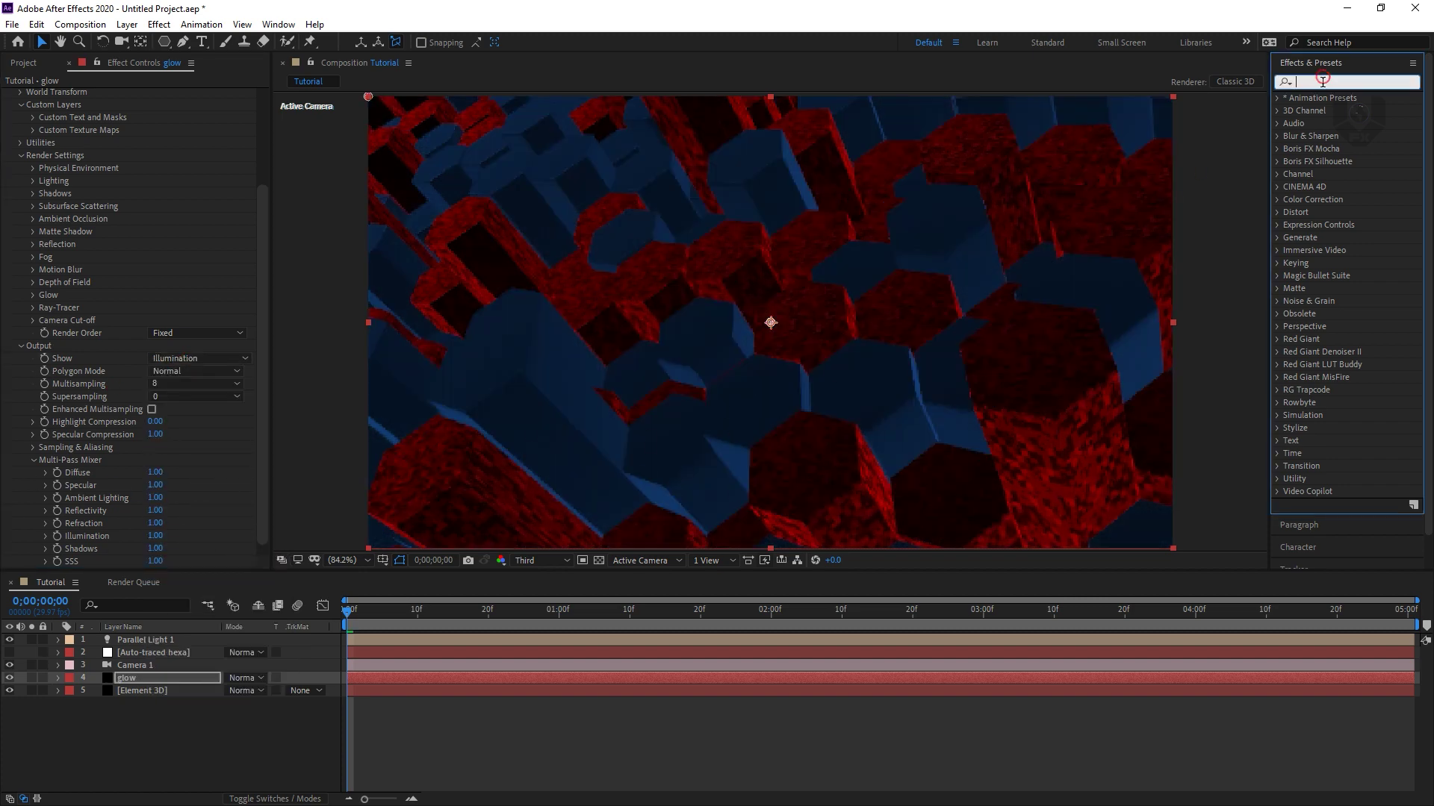
pyautogui.write('glow')
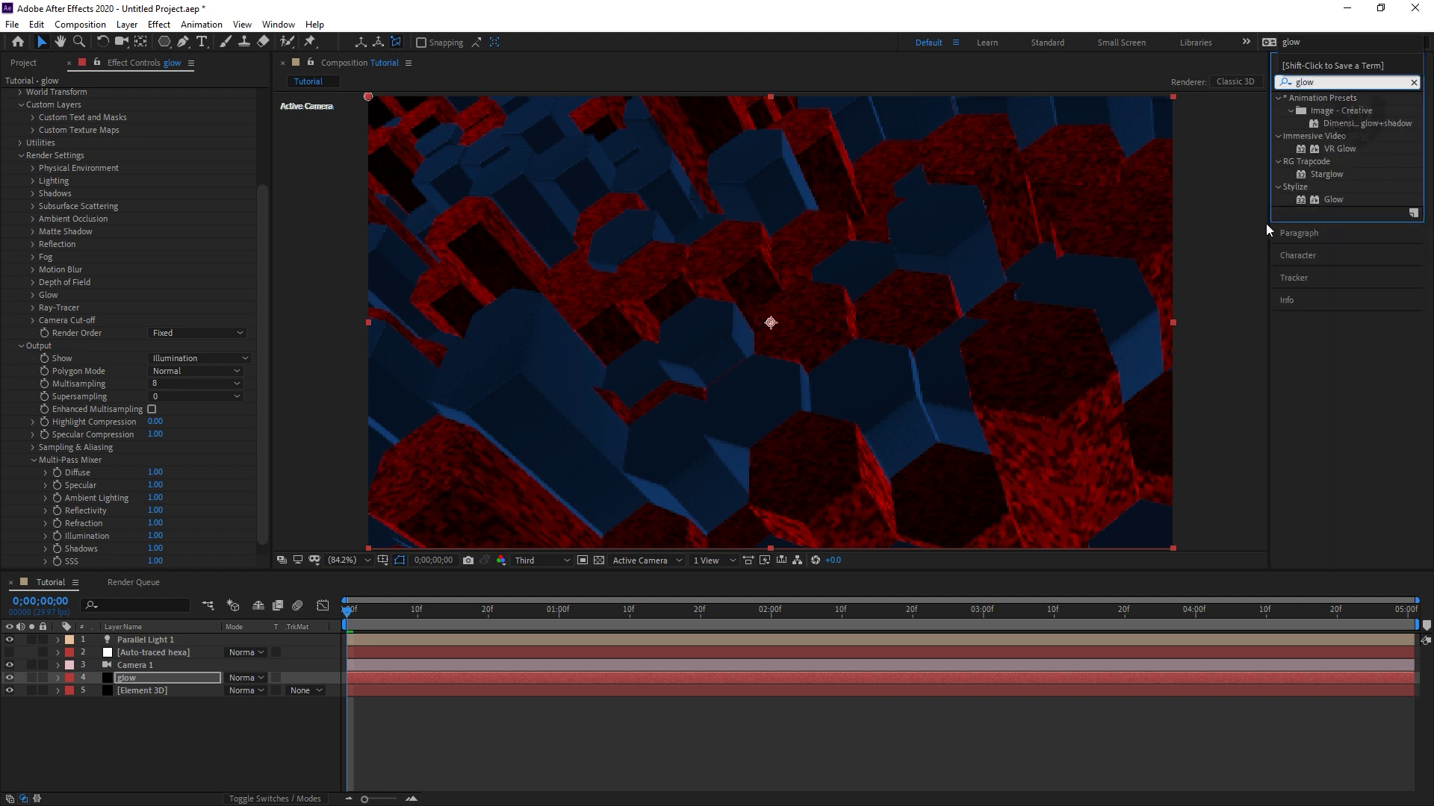
pyautogui.doubleClick(1333, 199)
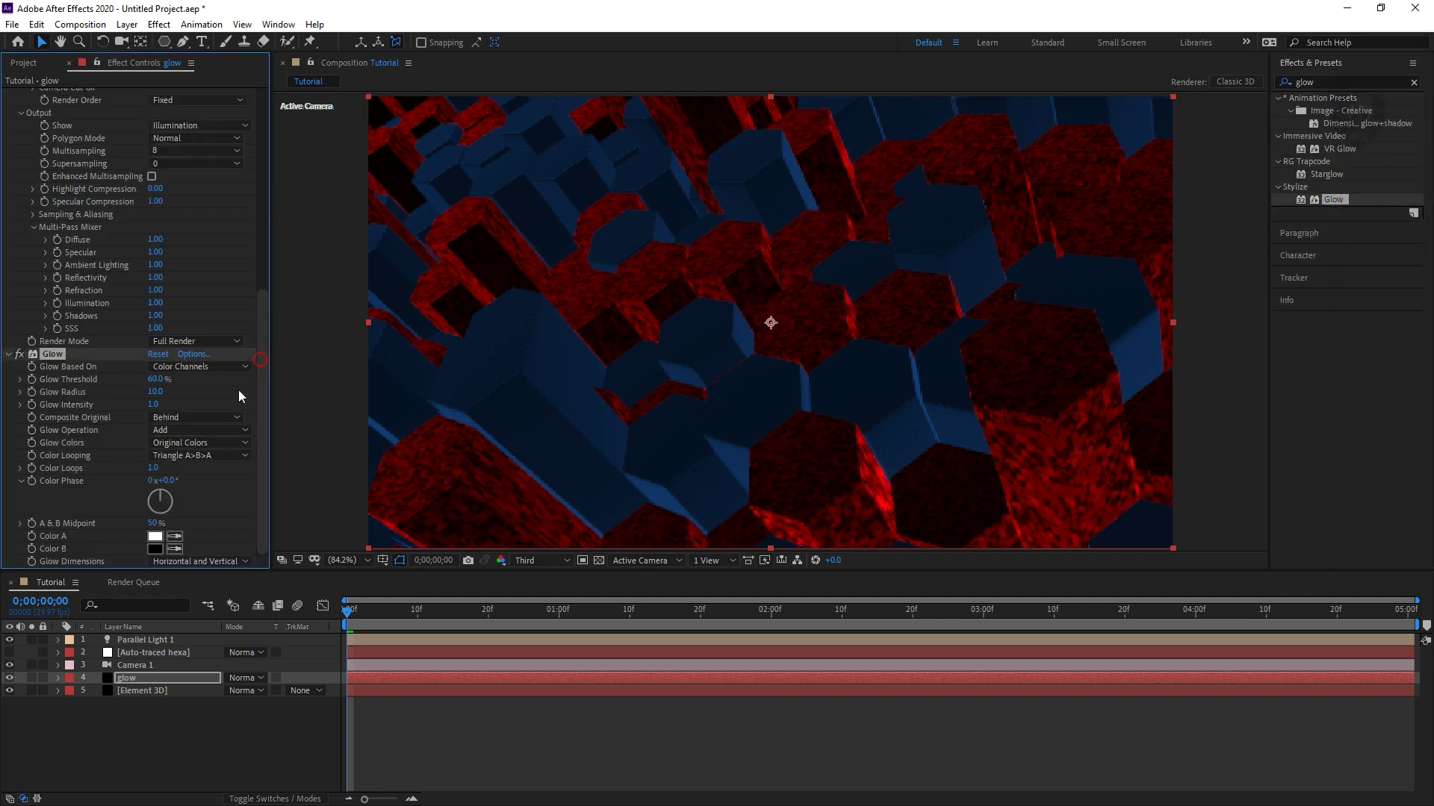
pyautogui.click(31, 678)
pyautogui.moveTo(153, 404); pyautogui.dragTo(252, 403)
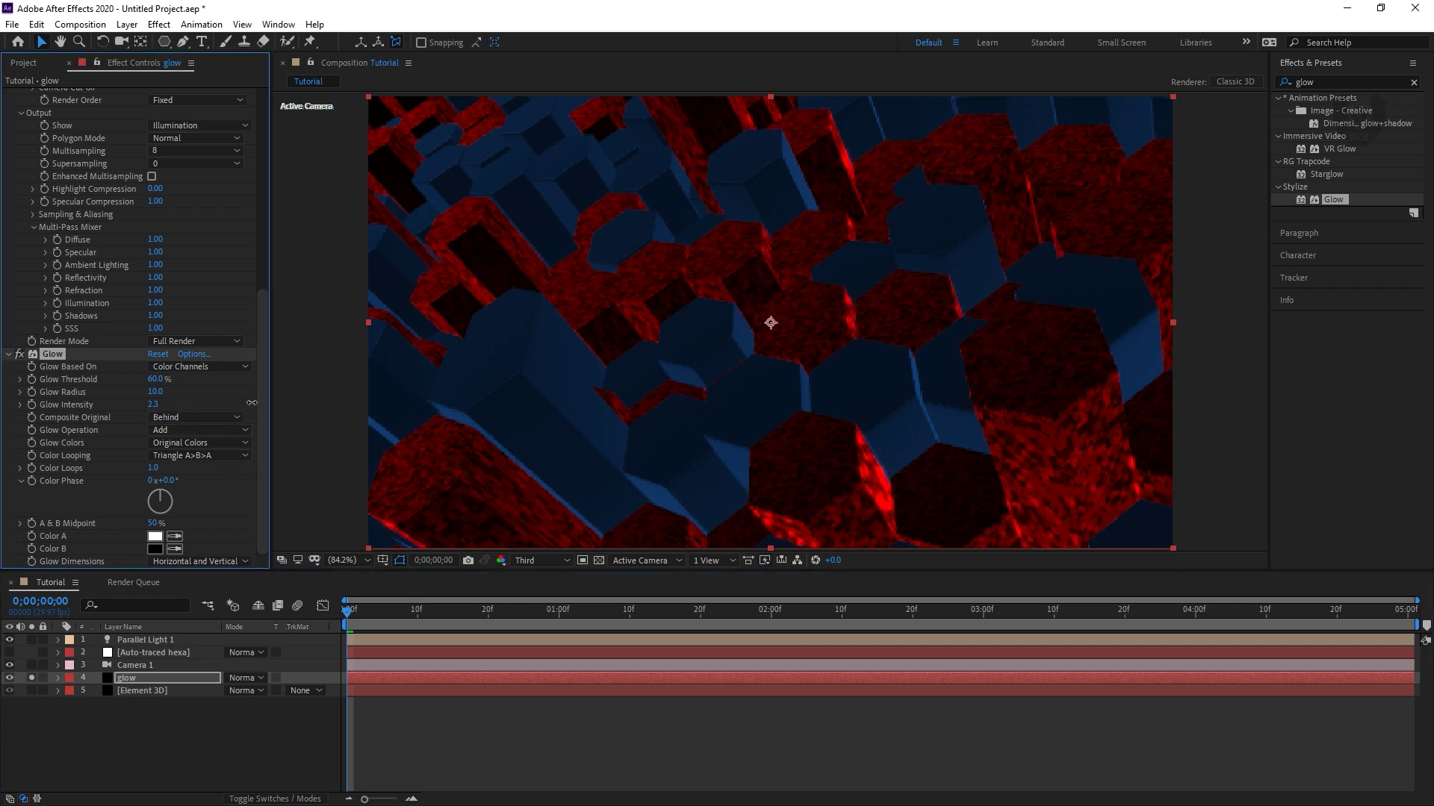
pyautogui.moveTo(158, 392)
pyautogui.mouseDown()
pyautogui.moveTo(187, 393)
pyautogui.moveTo(145, 382)
pyautogui.moveTo(156, 384)
pyautogui.mouseUp()
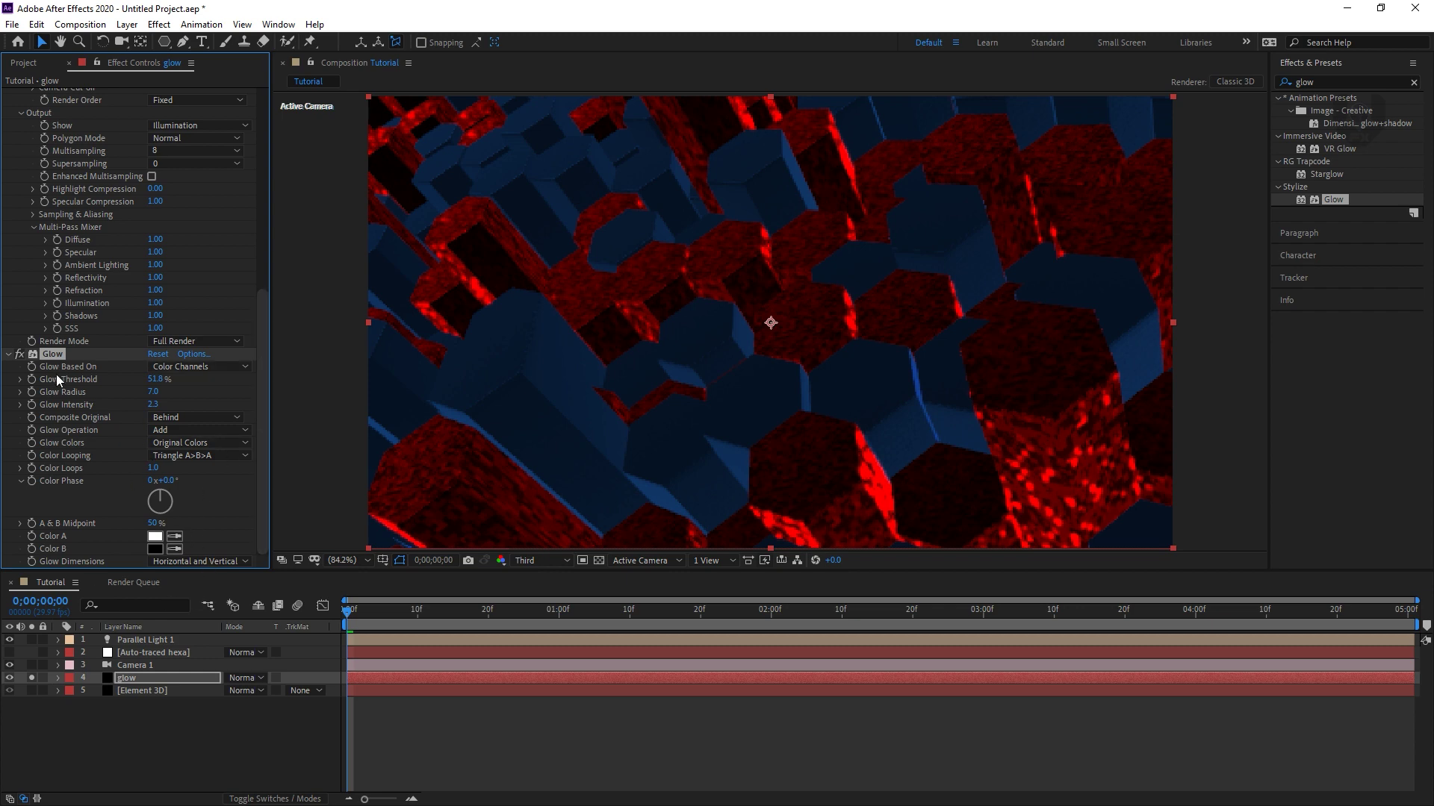
# Set the glow layer's blending mode to Screen, unsolo it and toggle its visibility to compare the effect
pyautogui.click(240, 678)
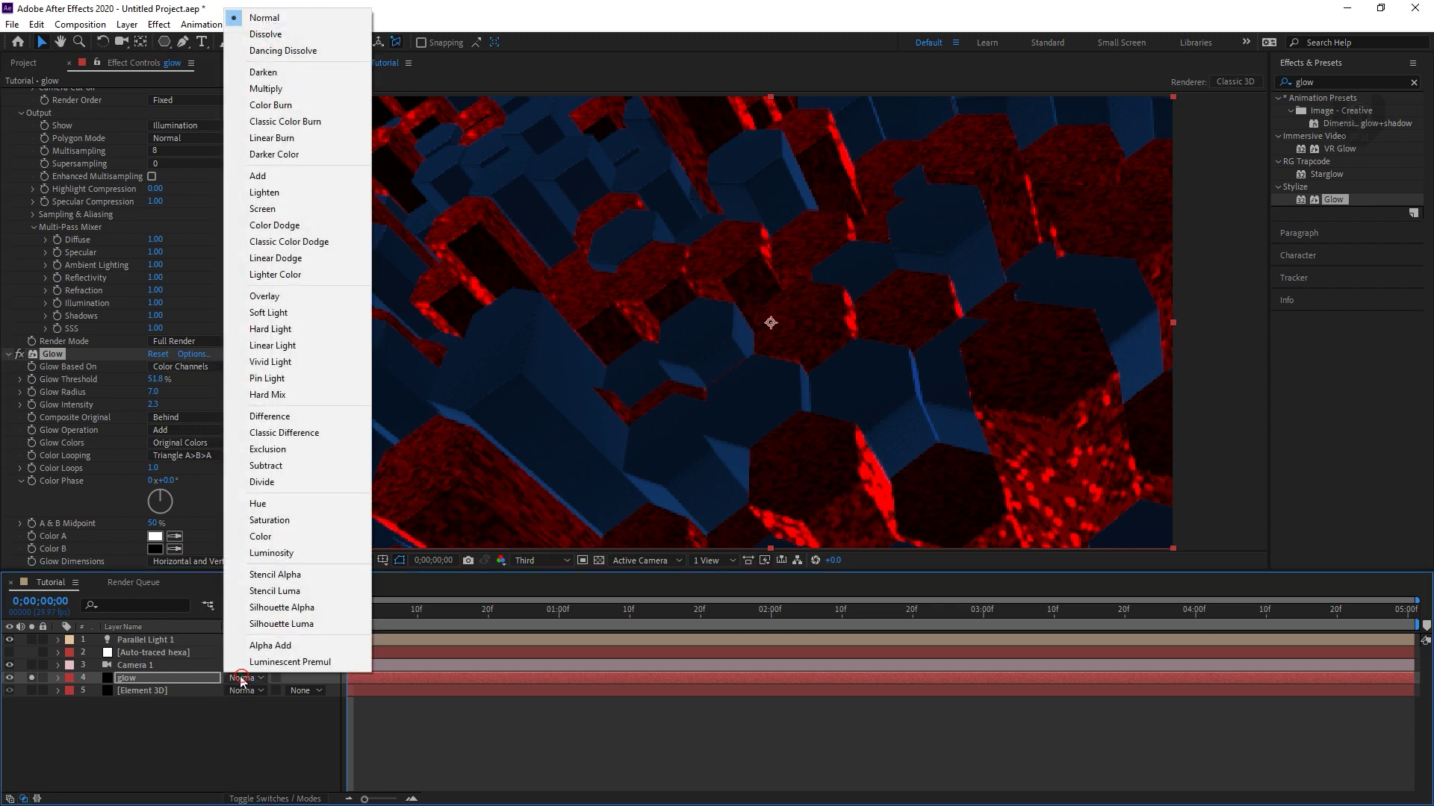
pyautogui.click(263, 209)
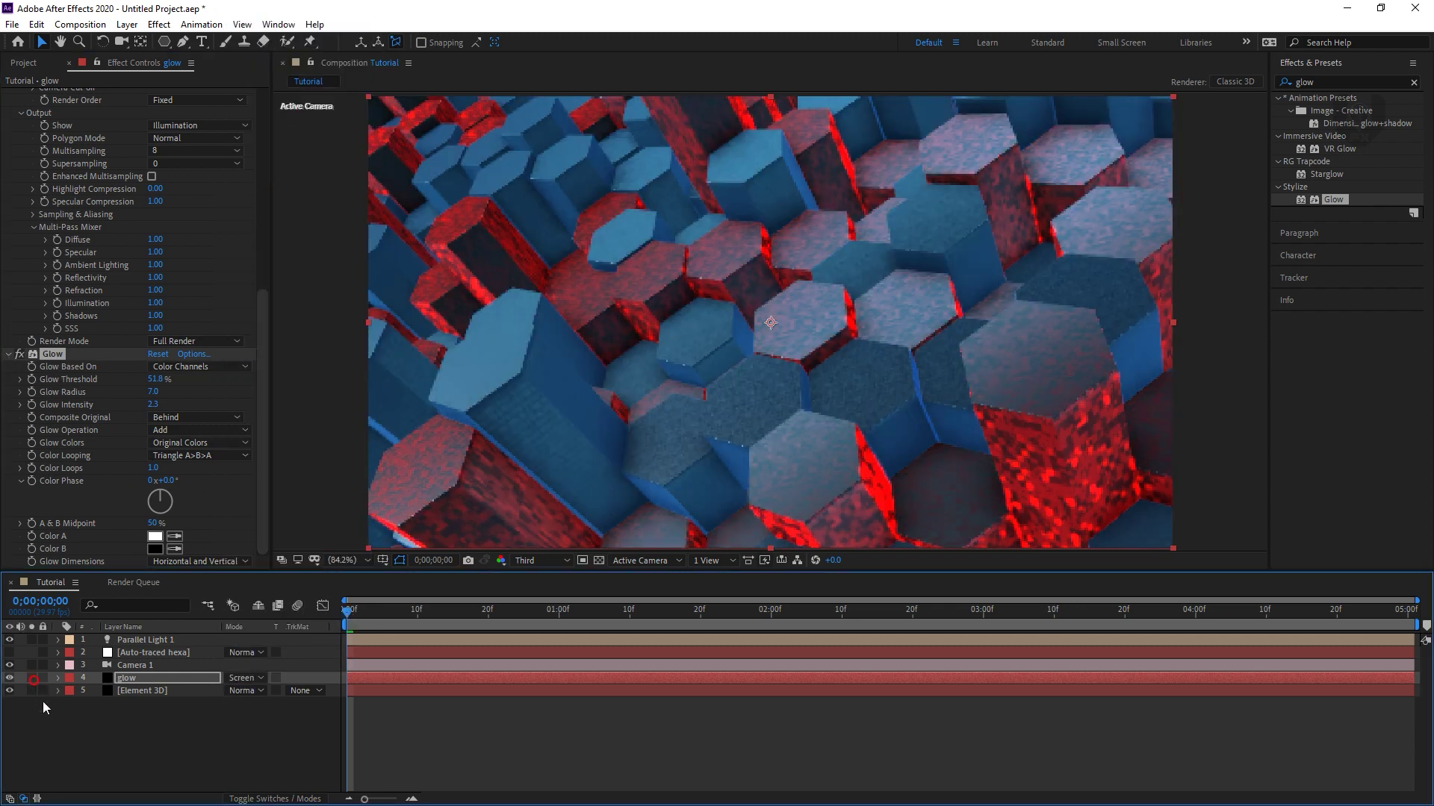
pyautogui.click(10, 678)
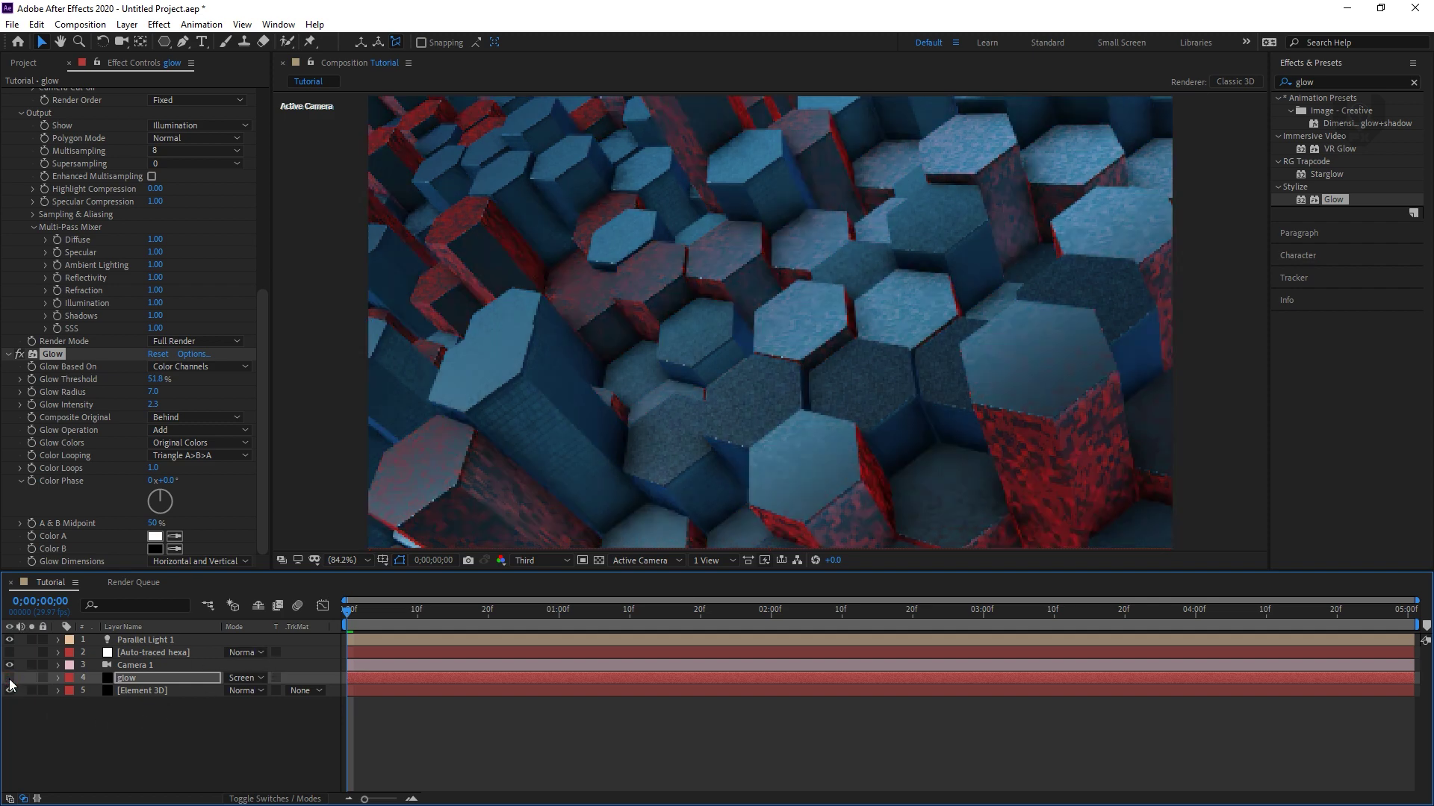
# Compare the image with and without the glow layer and set its Glow Threshold to 54.5%, Radius to 4.0 and Intensity to 2.4
pyautogui.click(10, 678)
pyautogui.click(10, 678)
pyautogui.click(10, 678)
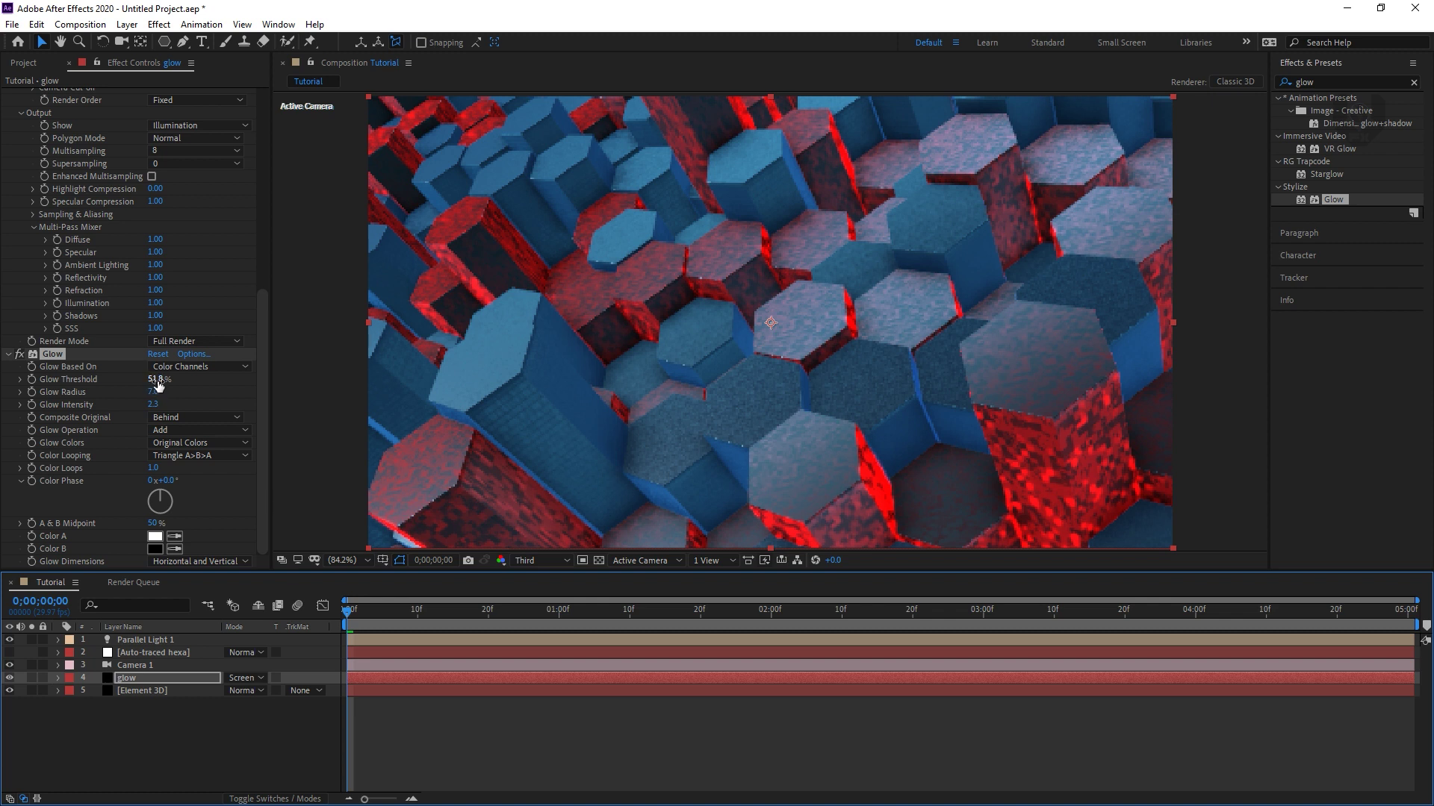
pyautogui.moveTo(155, 379); pyautogui.dragTo(158, 404)
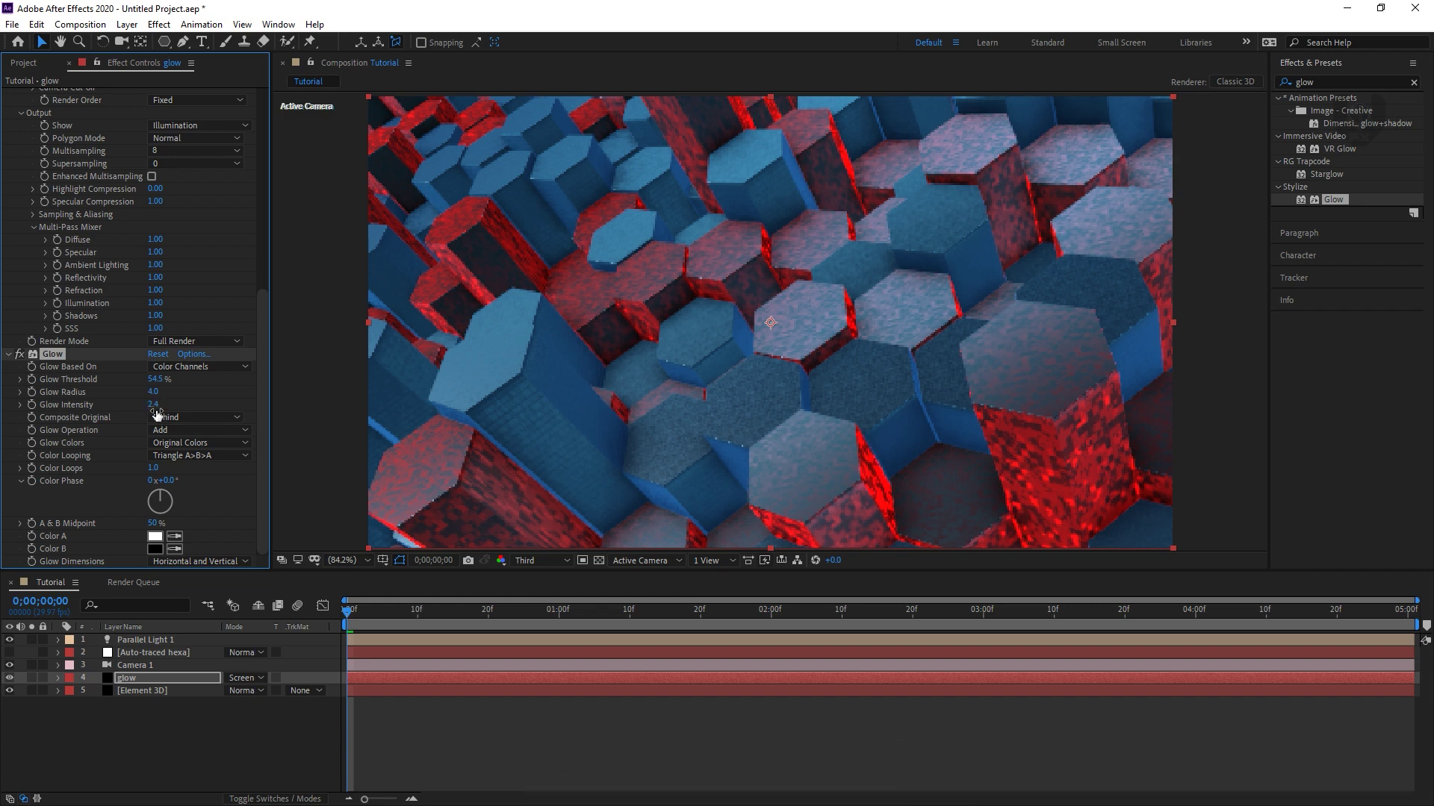
pyautogui.click(7, 355)
pyautogui.moveTo(260, 306); pyautogui.dragTo(275, 149)
pyautogui.click(8, 94)
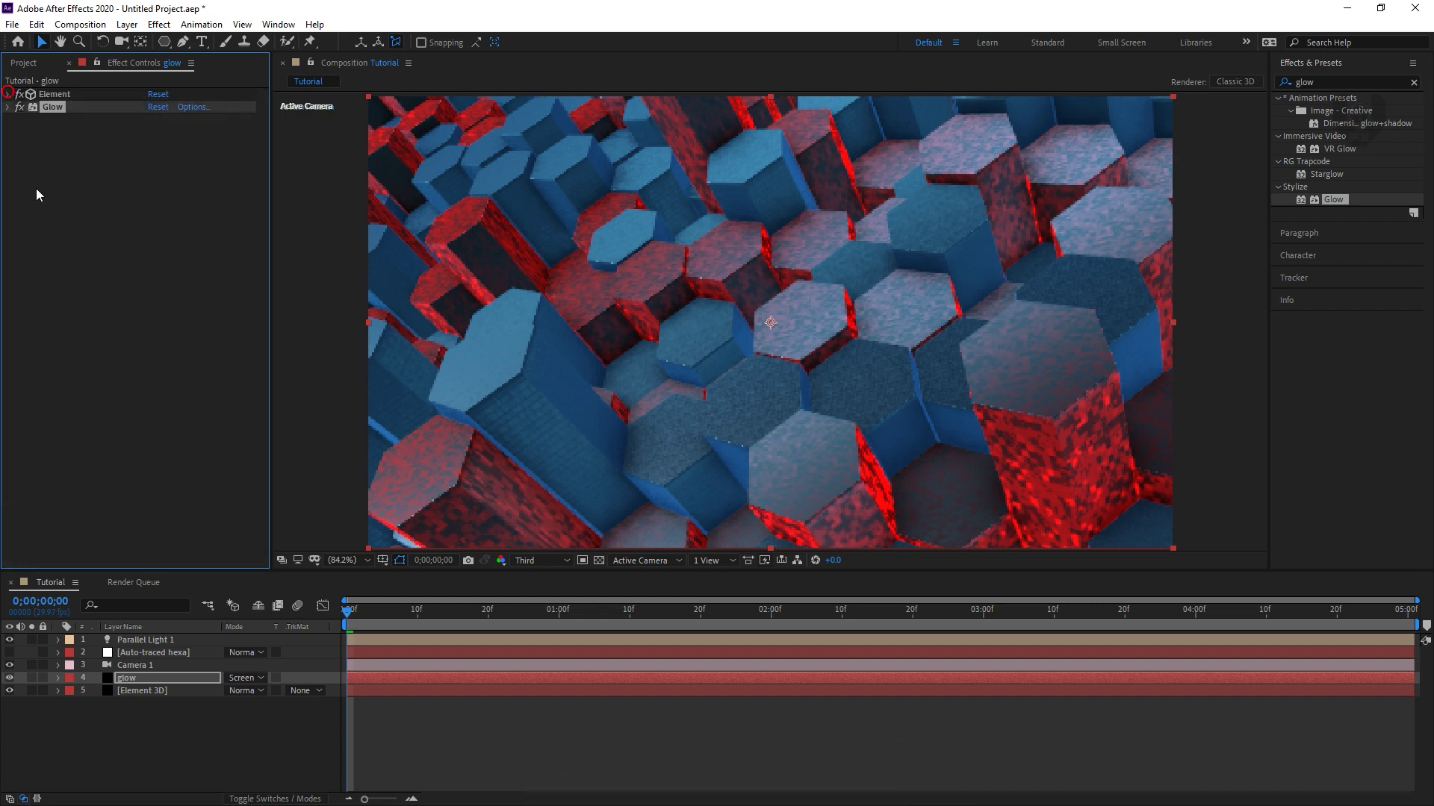
# Try recolouring the glow layer with a VC Color Vibrance effect and a cyan-blue hue
pyautogui.click(106, 223)
pyautogui.rightClick(107, 224)
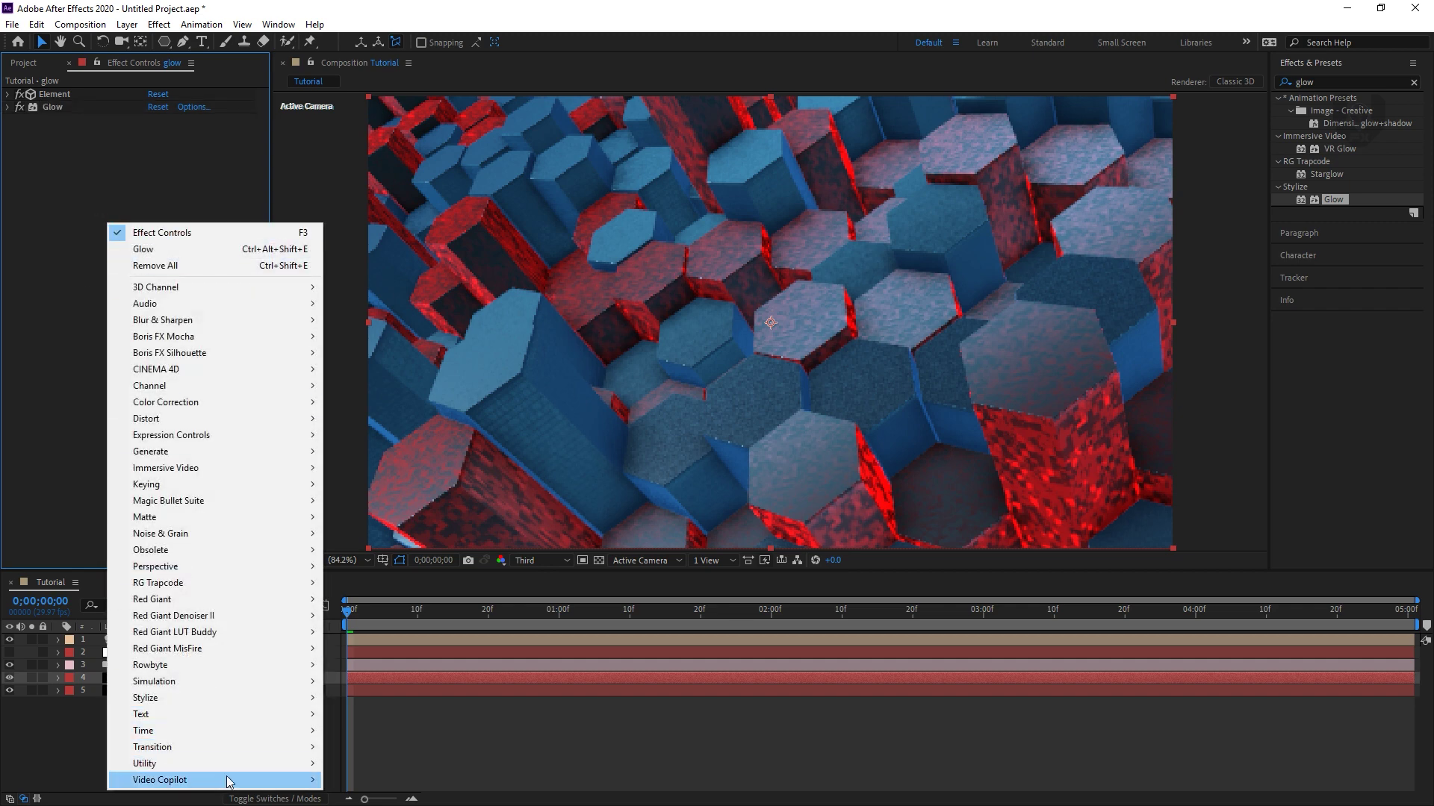
pyautogui.moveTo(224, 780)
pyautogui.click(410, 764)
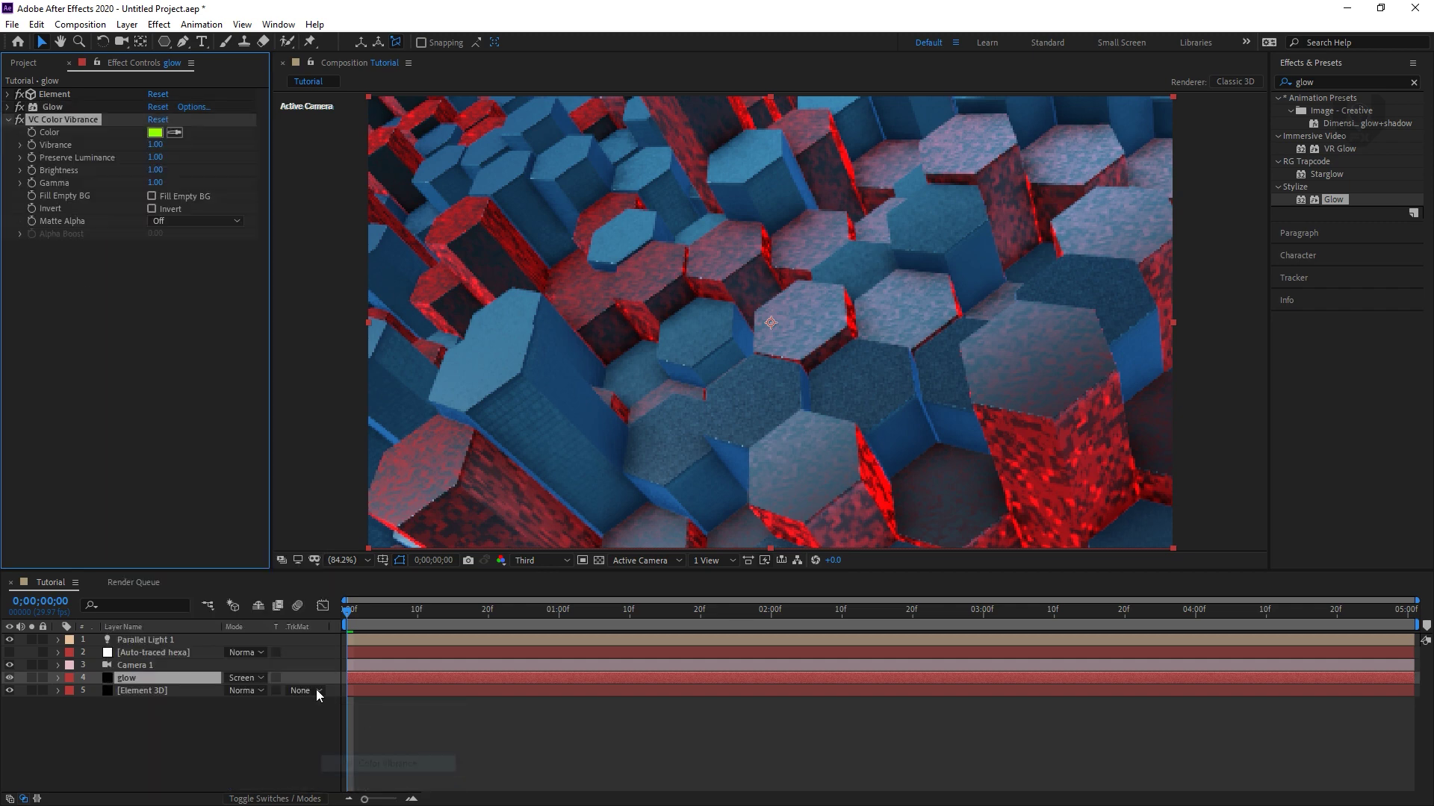
pyautogui.click(156, 133)
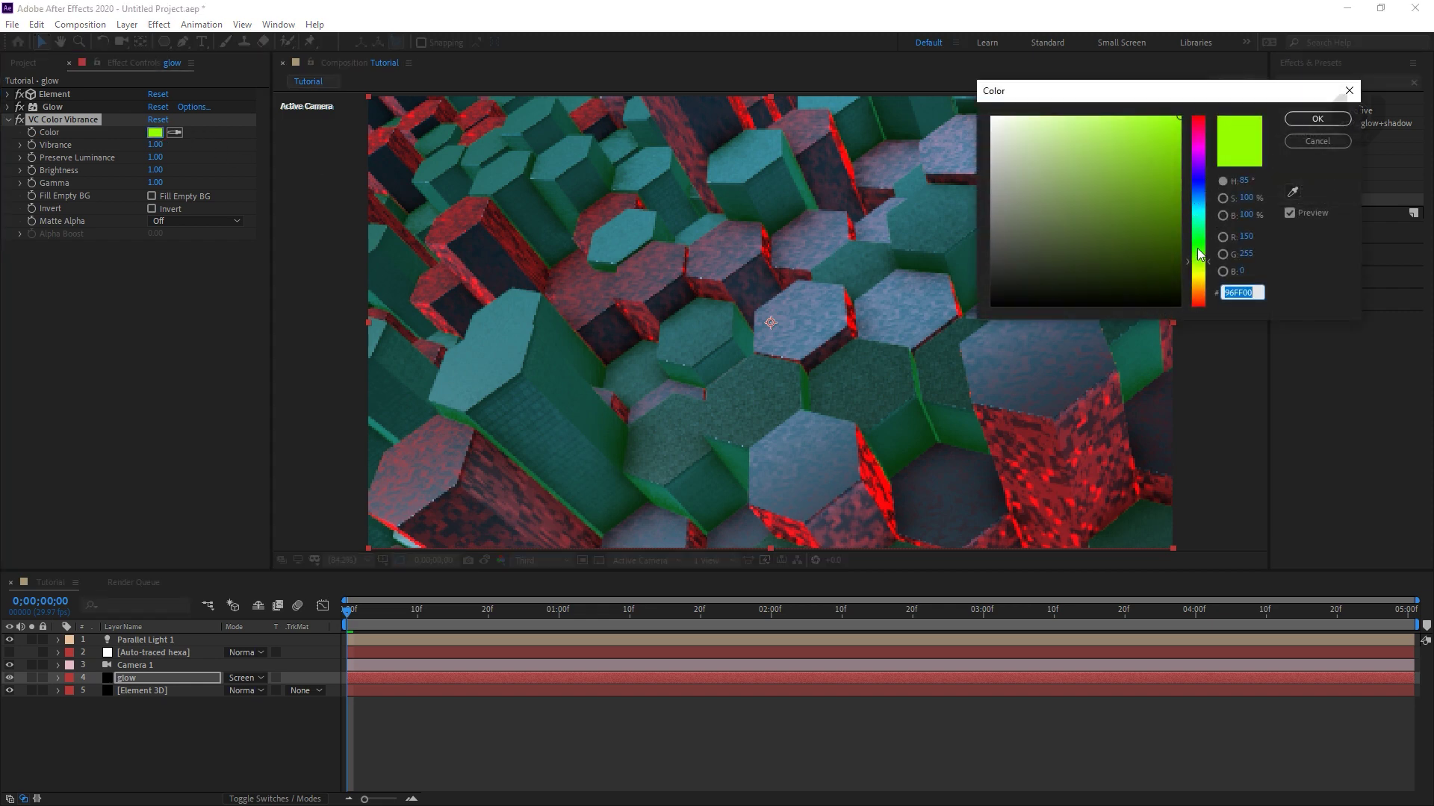
pyautogui.moveTo(1198, 254); pyautogui.dragTo(1199, 204)
pyautogui.click(1317, 141)
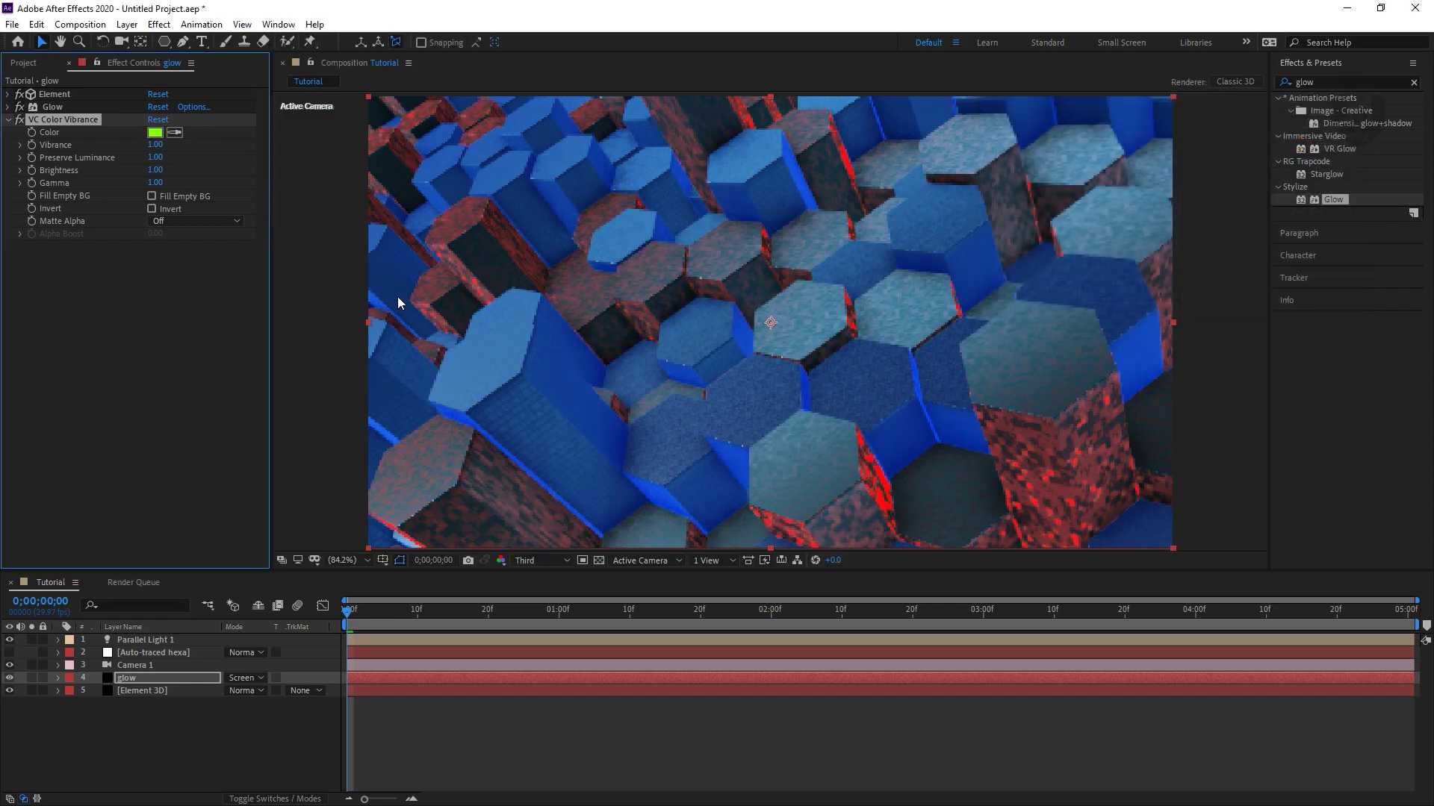
pyautogui.press('Delete')
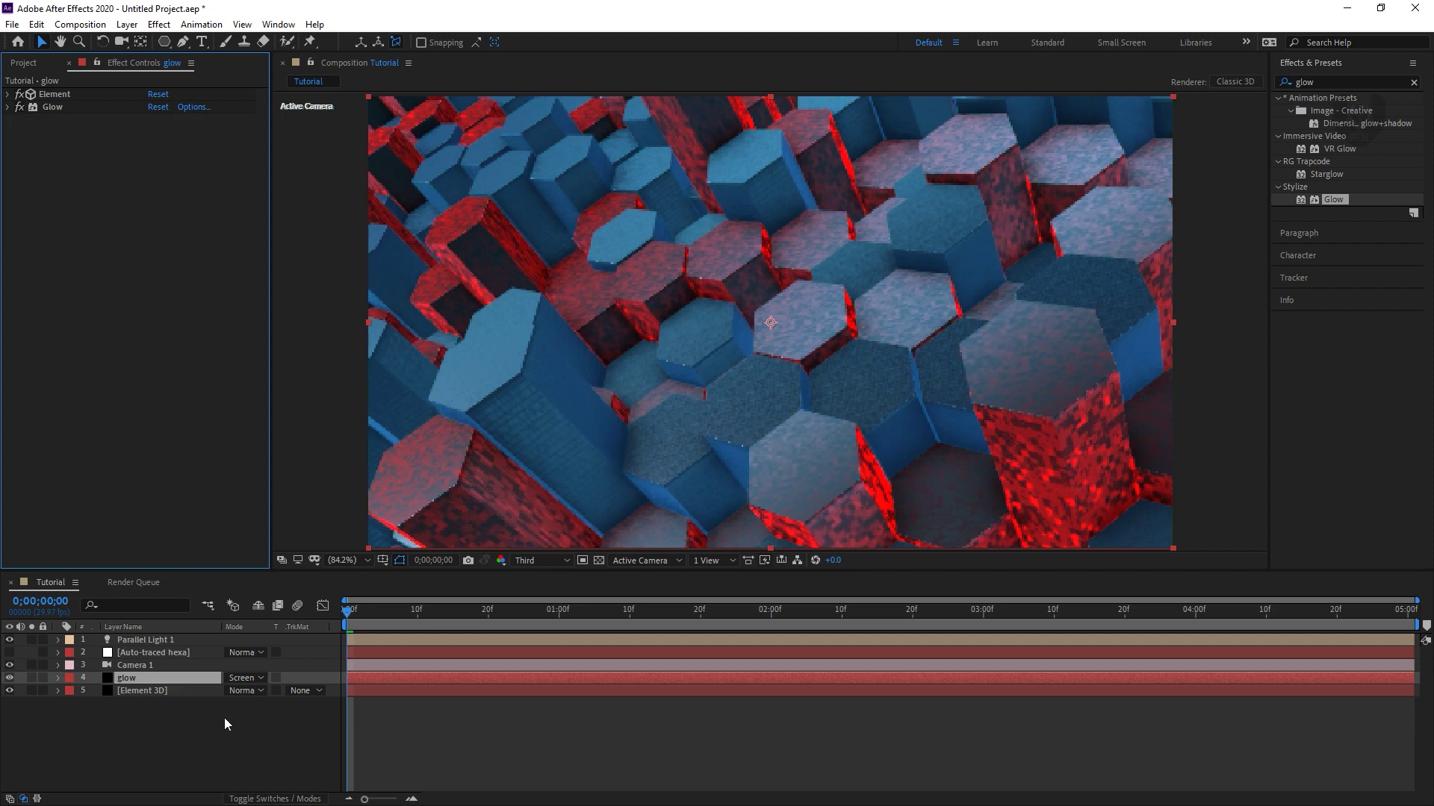
# Change the Element 3D layer's ambient occlusion SSAO Color from black to a dark red
pyautogui.click(226, 723)
pyautogui.moveTo(415, 606); pyautogui.dragTo(263, 698)
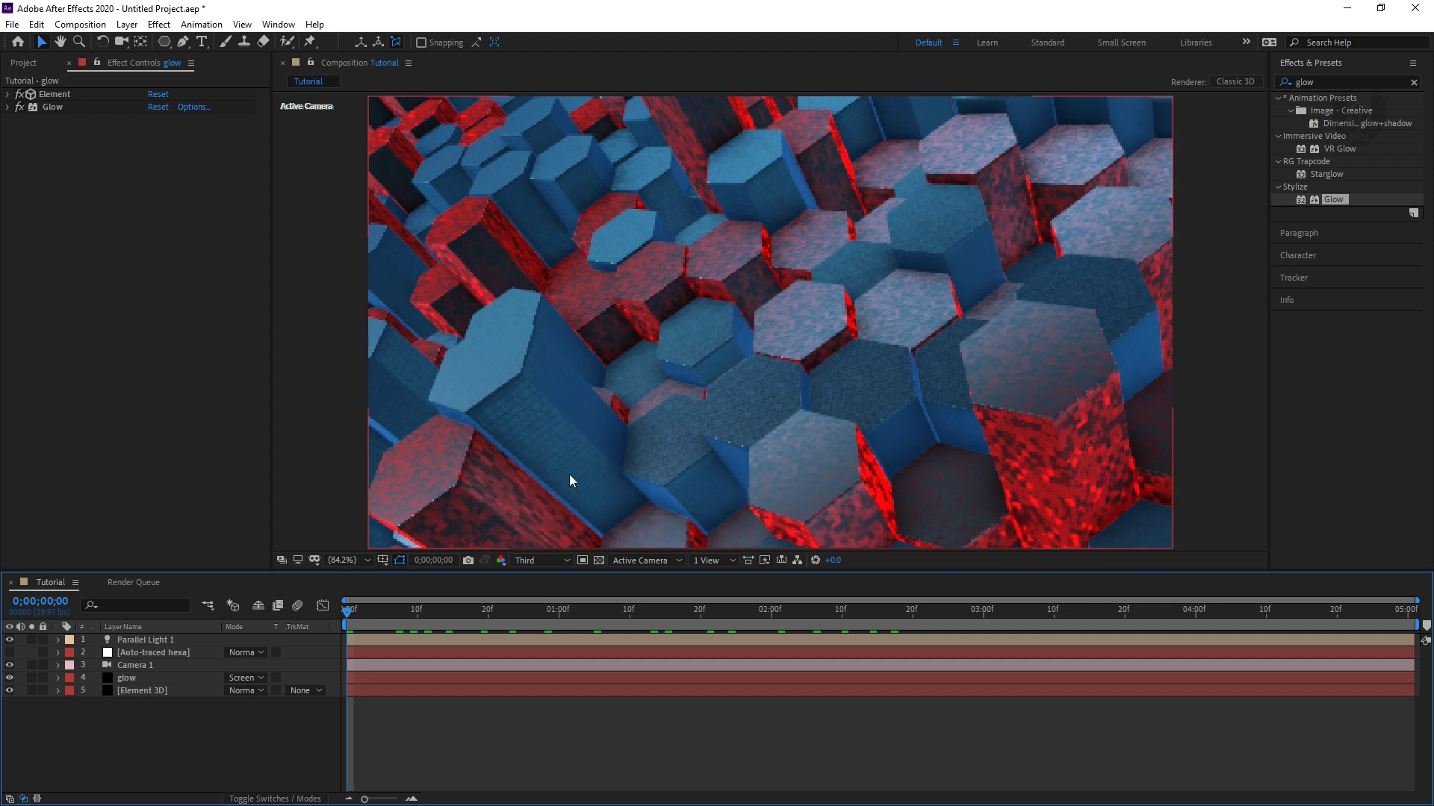
pyautogui.click(166, 690)
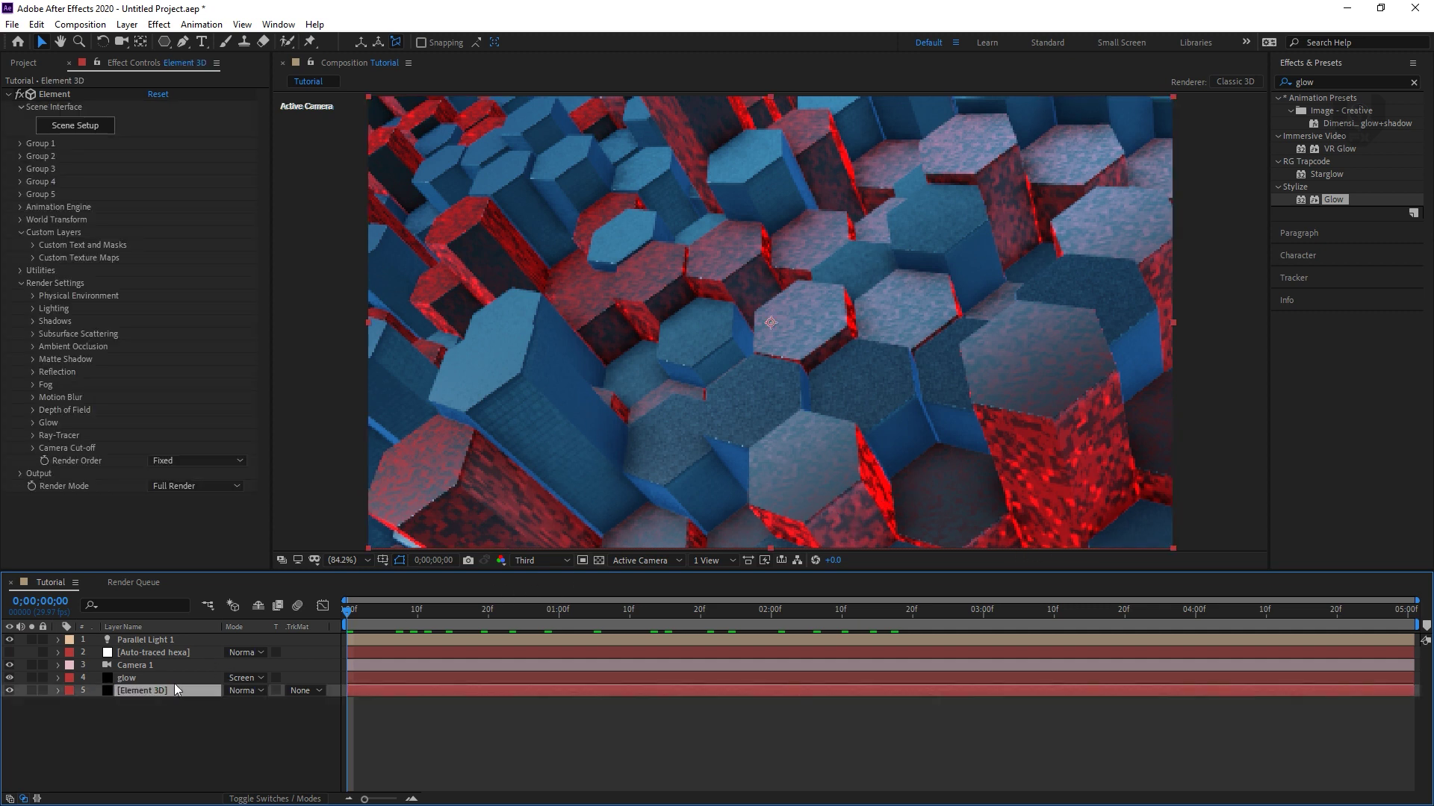
pyautogui.click(32, 346)
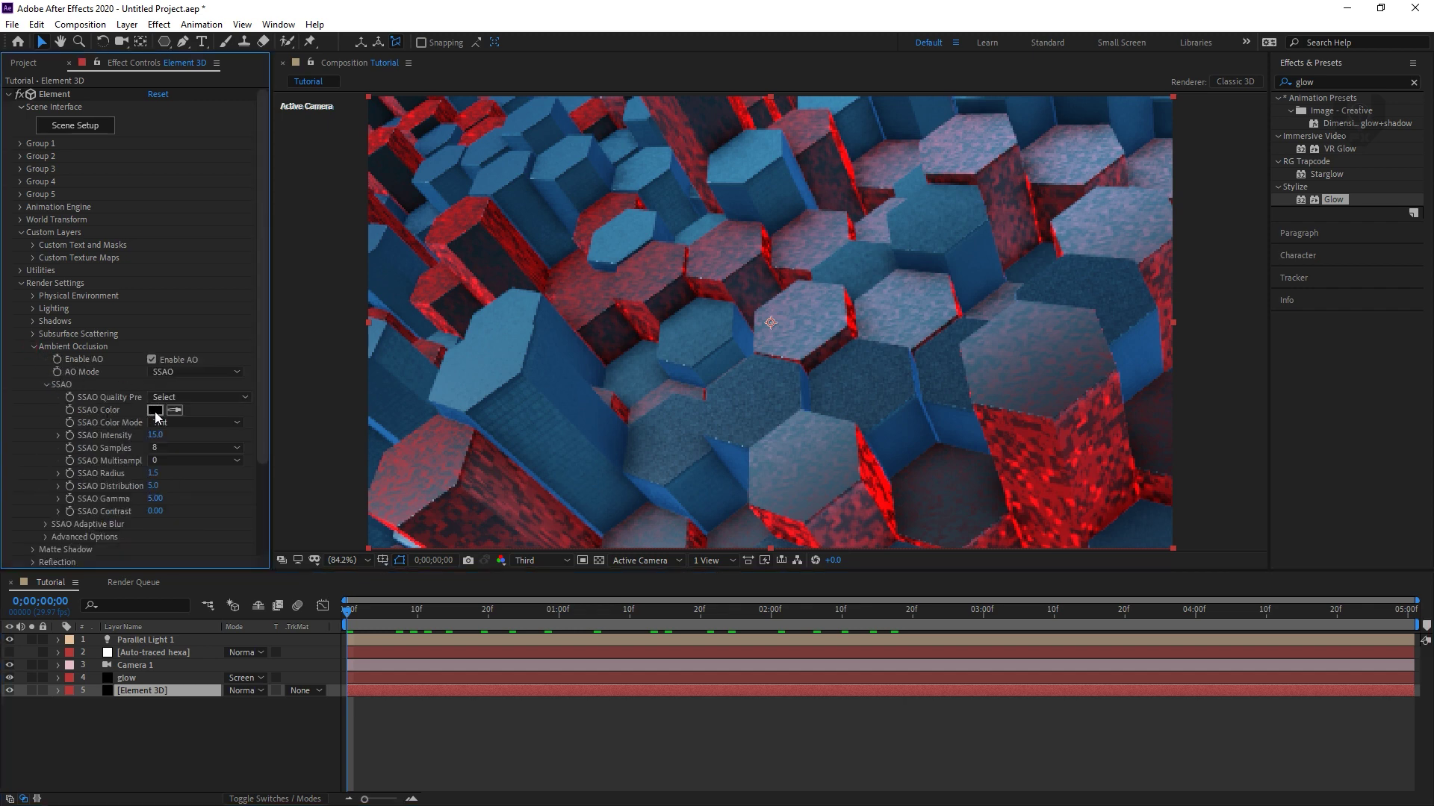
pyautogui.click(154, 410)
pyautogui.moveTo(1070, 218)
pyautogui.mouseDown()
pyautogui.moveTo(1106, 224)
pyautogui.moveTo(1131, 142)
pyautogui.moveTo(1101, 236)
pyautogui.moveTo(1149, 118)
pyautogui.moveTo(1142, 132)
pyautogui.mouseUp()
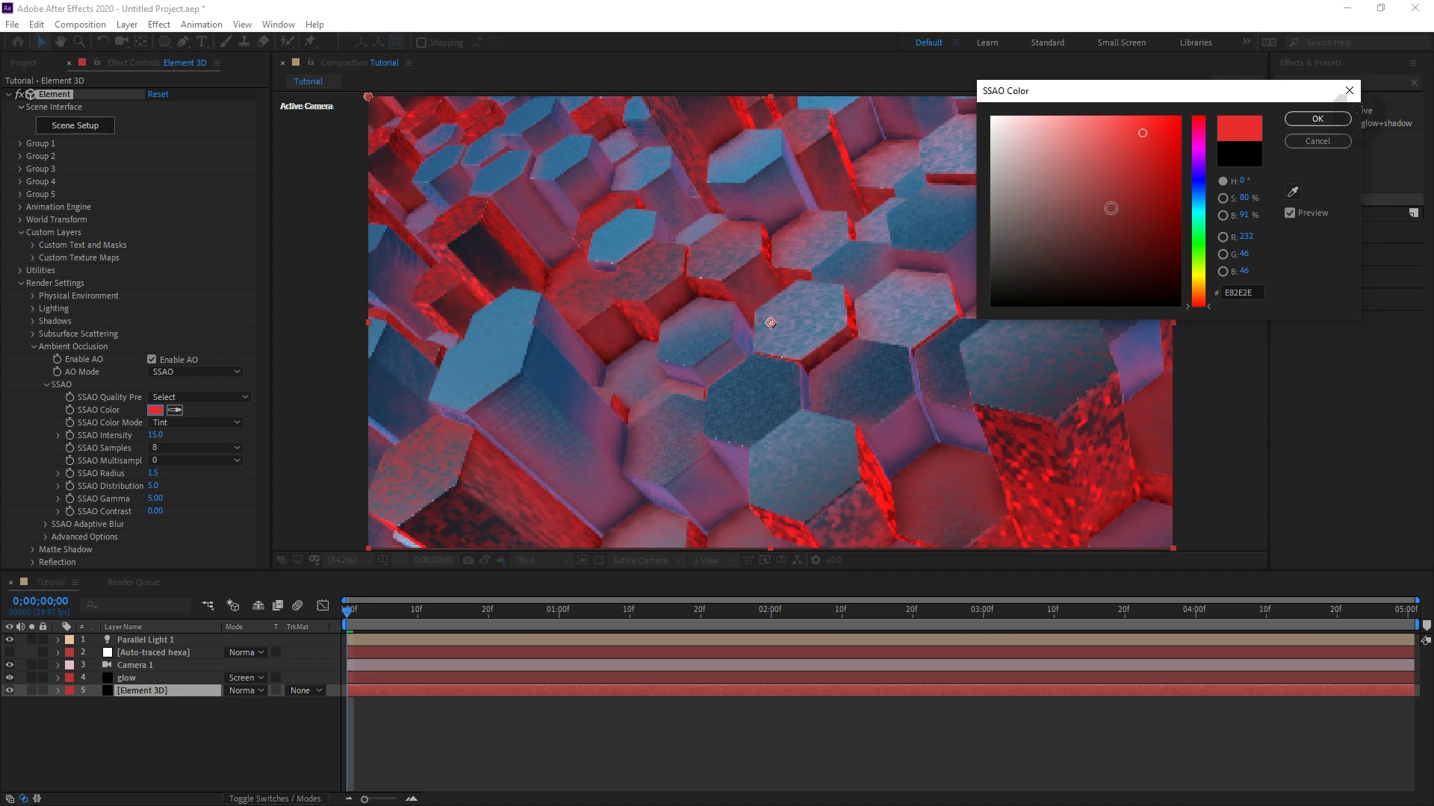
pyautogui.moveTo(1110, 208)
pyautogui.mouseDown()
pyautogui.moveTo(1096, 241)
pyautogui.moveTo(1127, 249)
pyautogui.moveTo(1144, 228)
pyautogui.mouseUp()
pyautogui.click(1316, 118)
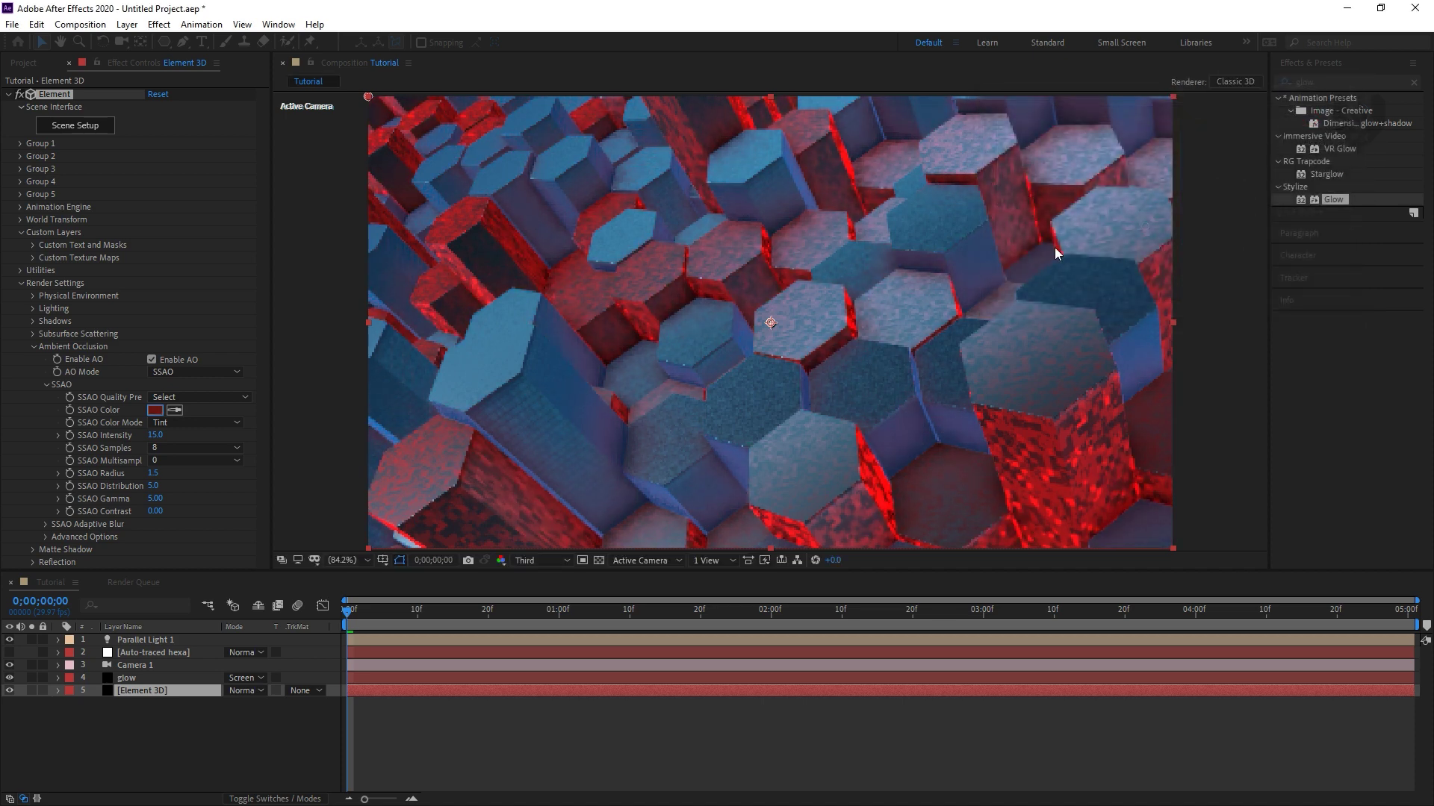
pyautogui.click(203, 754)
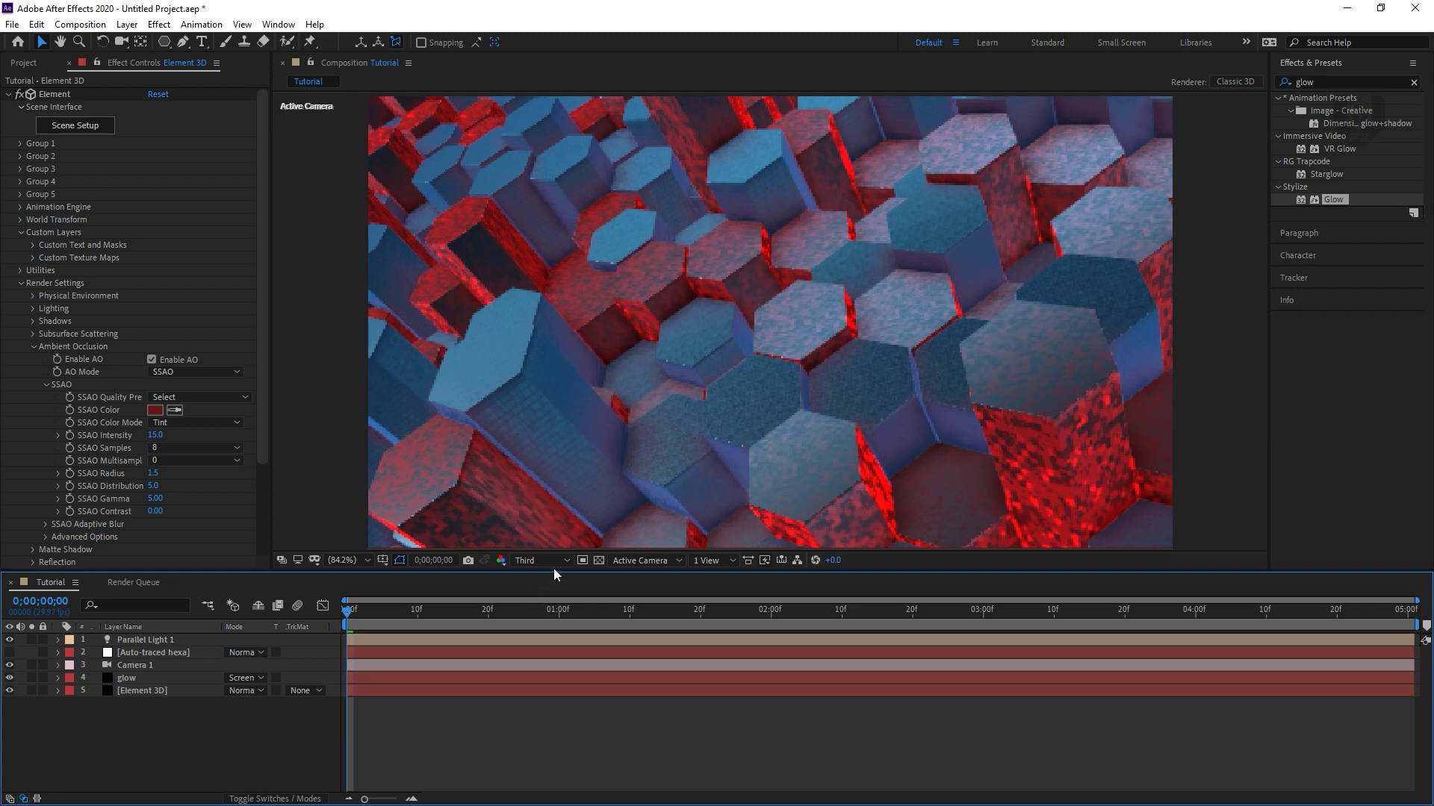
# Enable Depth of Field in the settings of Camera 1
pyautogui.doubleClick(174, 665)
pyautogui.click(327, 433)
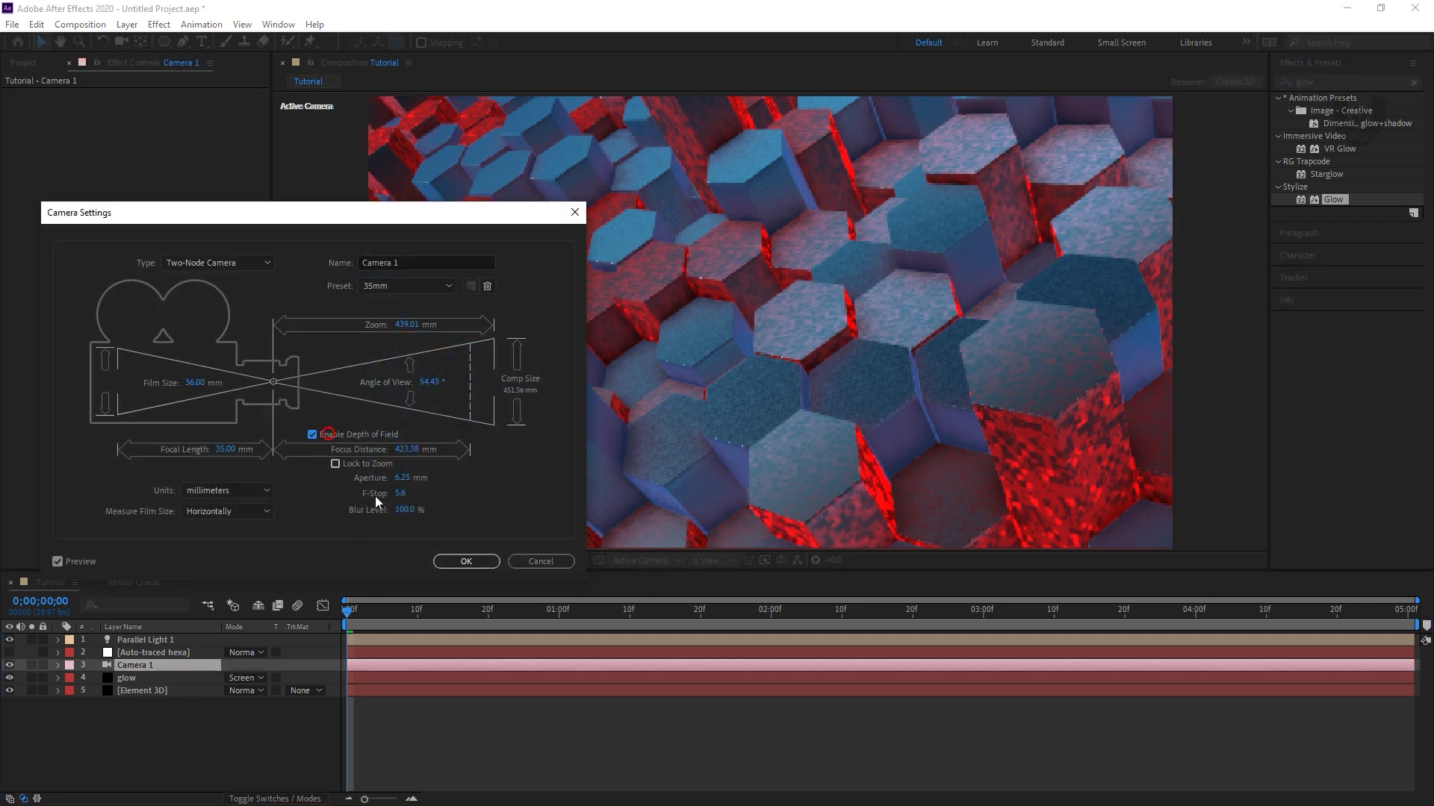
pyautogui.click(464, 561)
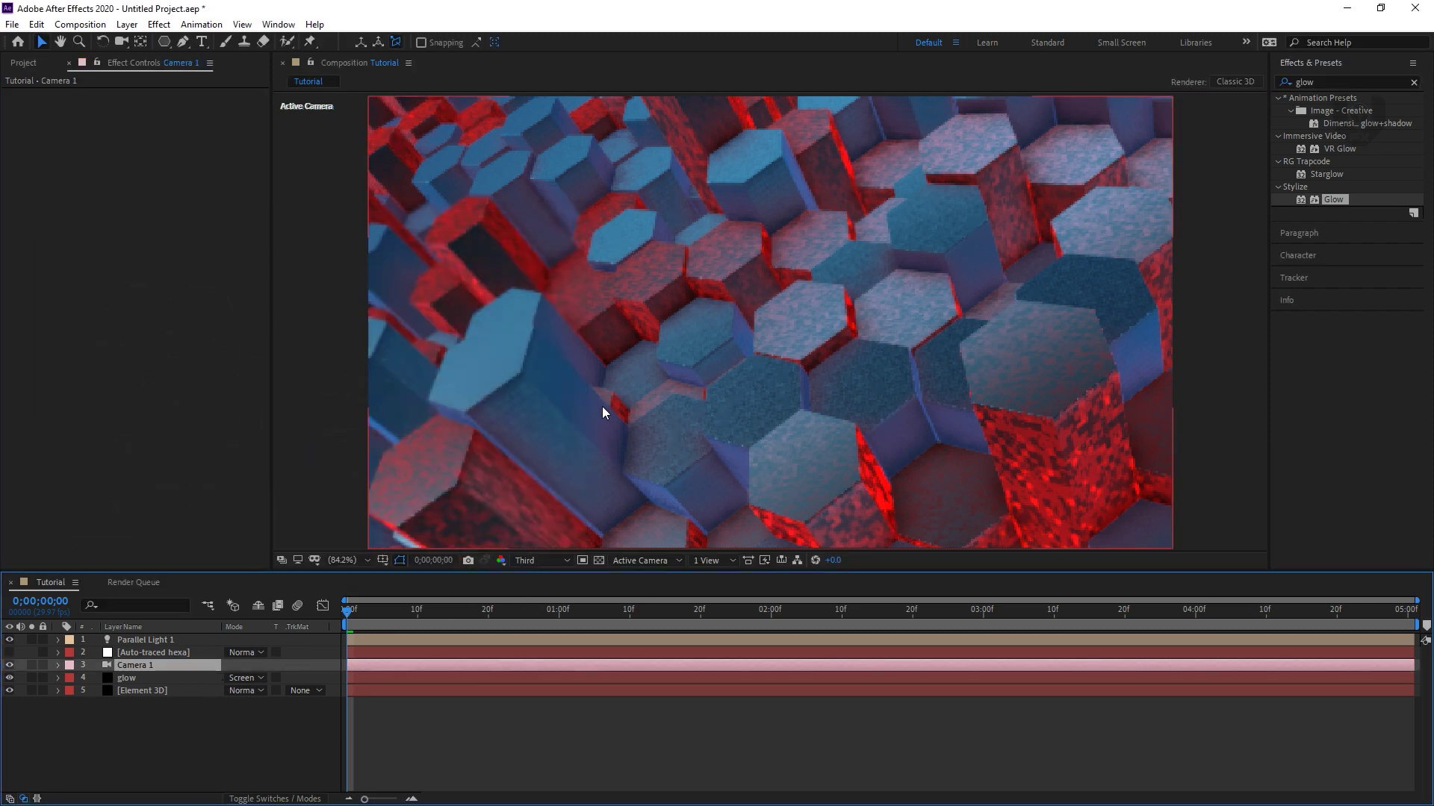
# Set Camera 1's Focus Distance to 2195.1 pixels, widen its Aperture for background blur, and switch the preview resolution to Full
pyautogui.click(59, 664)
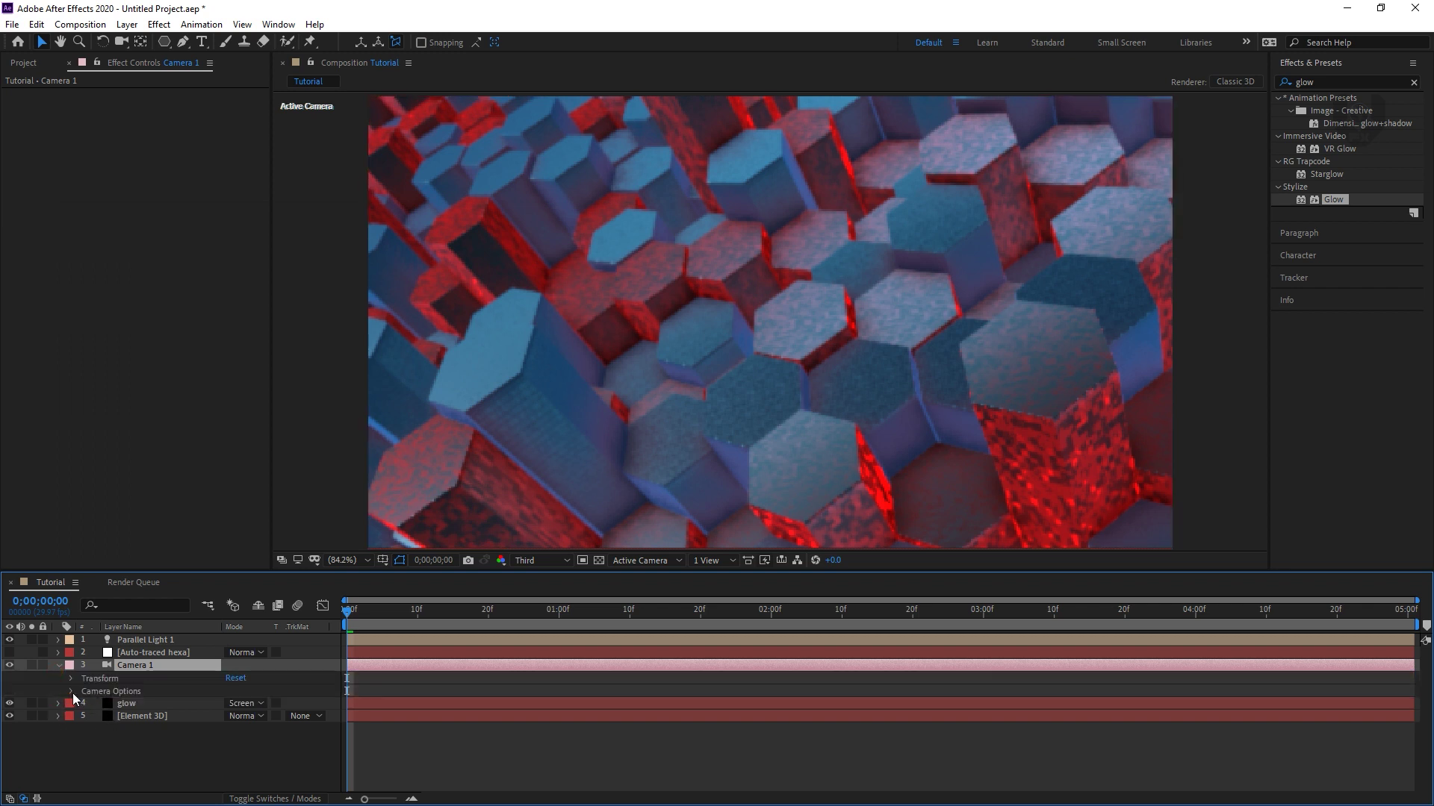
pyautogui.click(71, 692)
pyautogui.moveTo(236, 693); pyautogui.dragTo(315, 684)
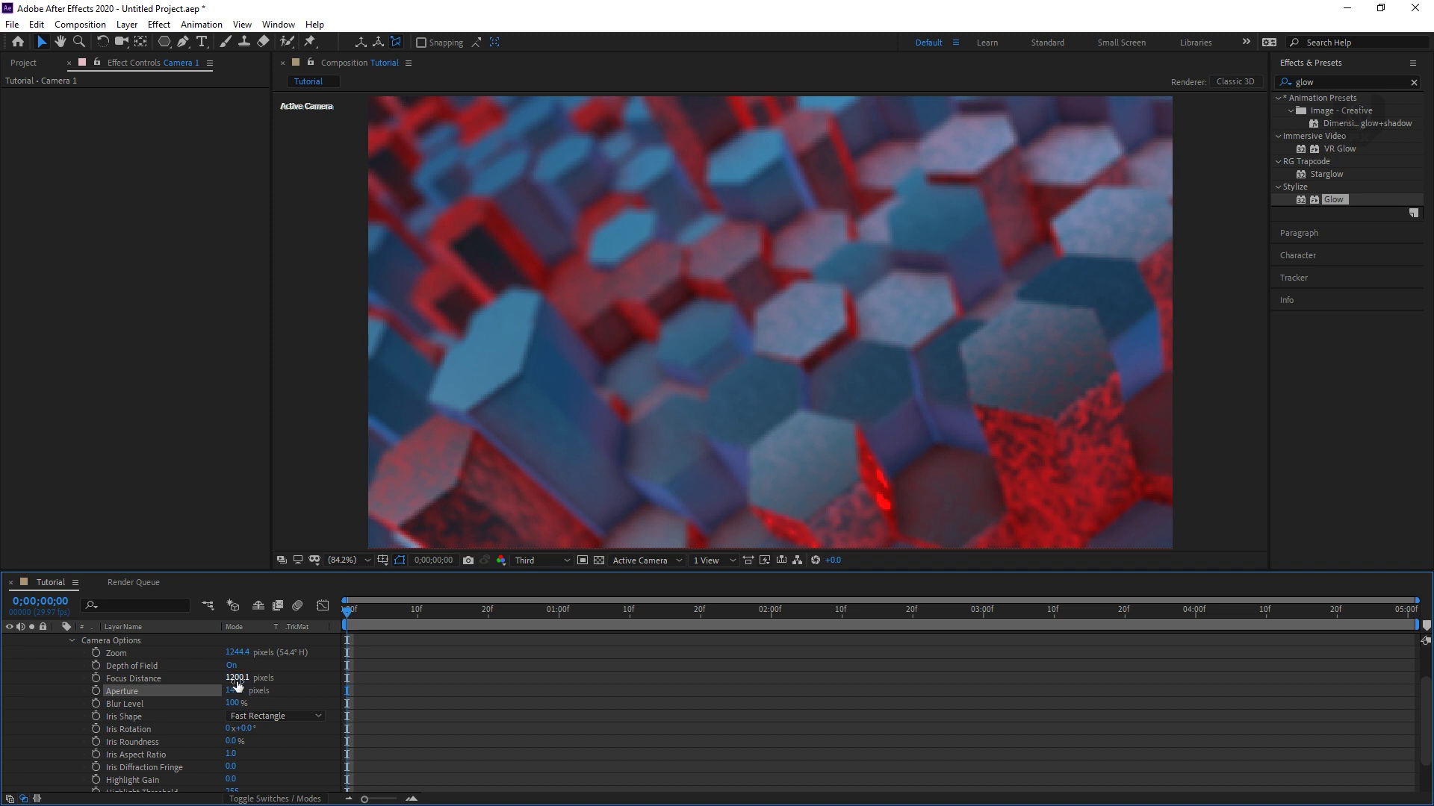
pyautogui.moveTo(236, 678); pyautogui.dragTo(881, 657)
pyautogui.moveTo(235, 678); pyautogui.dragTo(284, 691)
pyautogui.scroll(3, 66, 672)
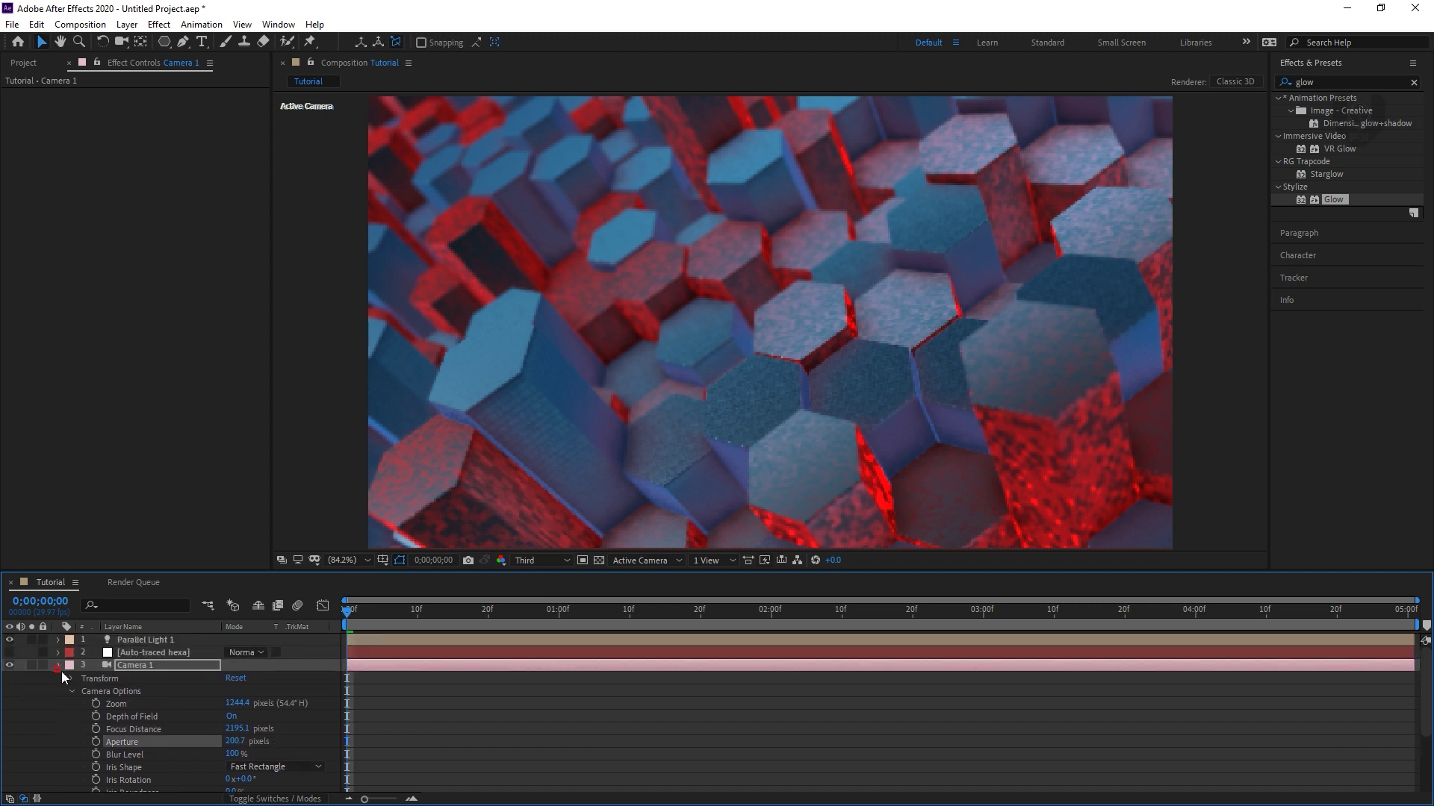
pyautogui.click(58, 666)
pyautogui.click(548, 563)
pyautogui.click(548, 595)
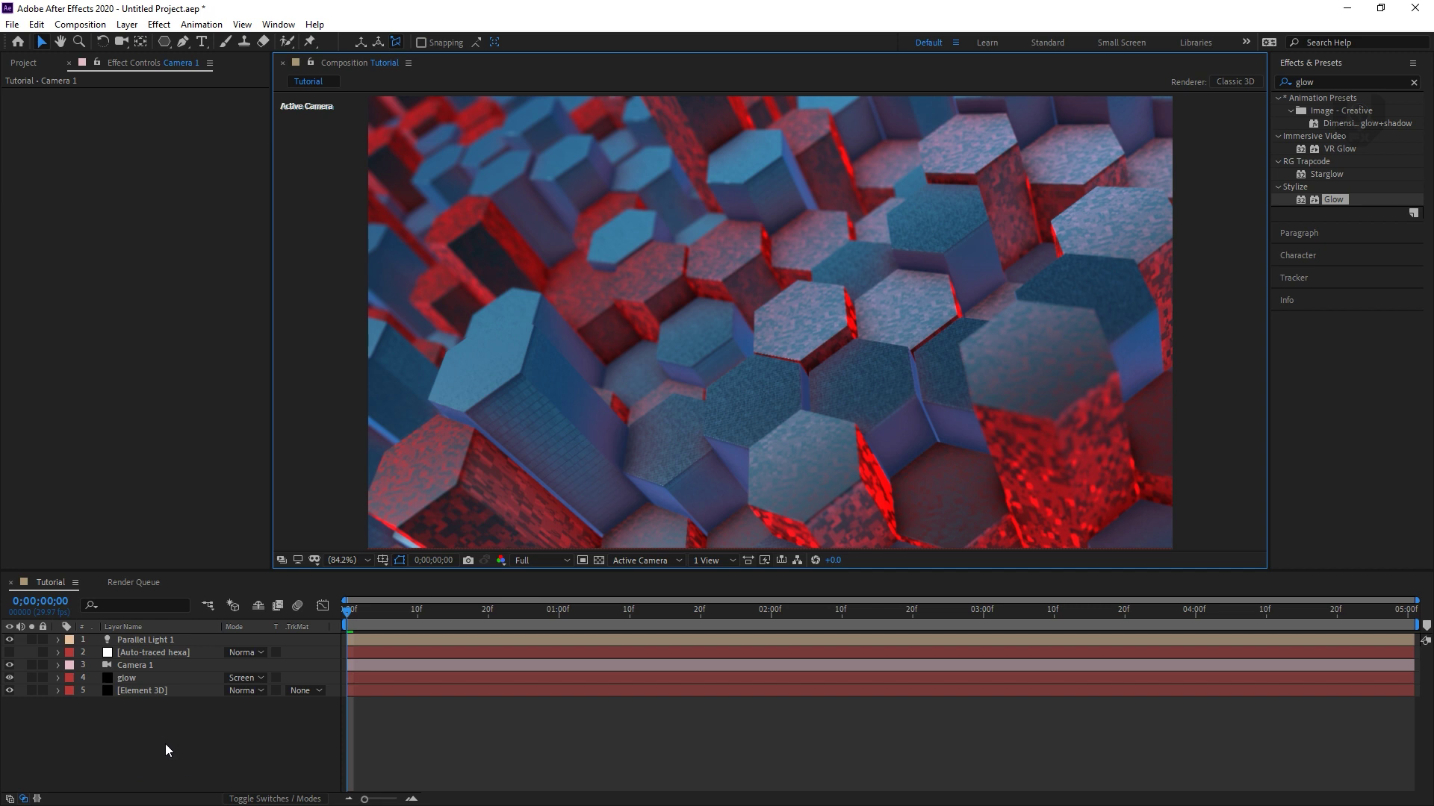
# Apply the Curves effect to the Element 3D layer and shape its RGB curve into an S for more contrast
pyautogui.click(167, 692)
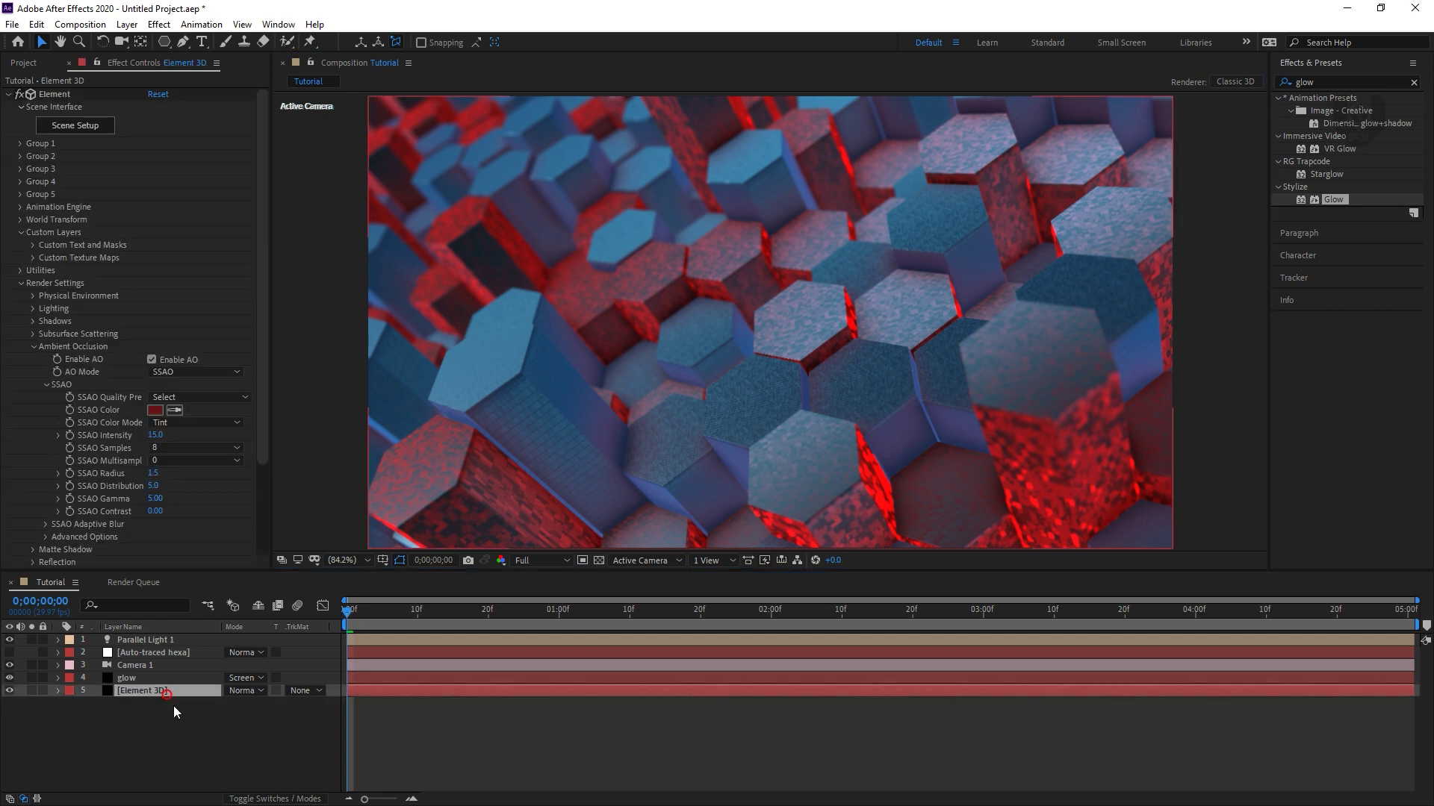
pyautogui.click(8, 95)
pyautogui.rightClick(72, 155)
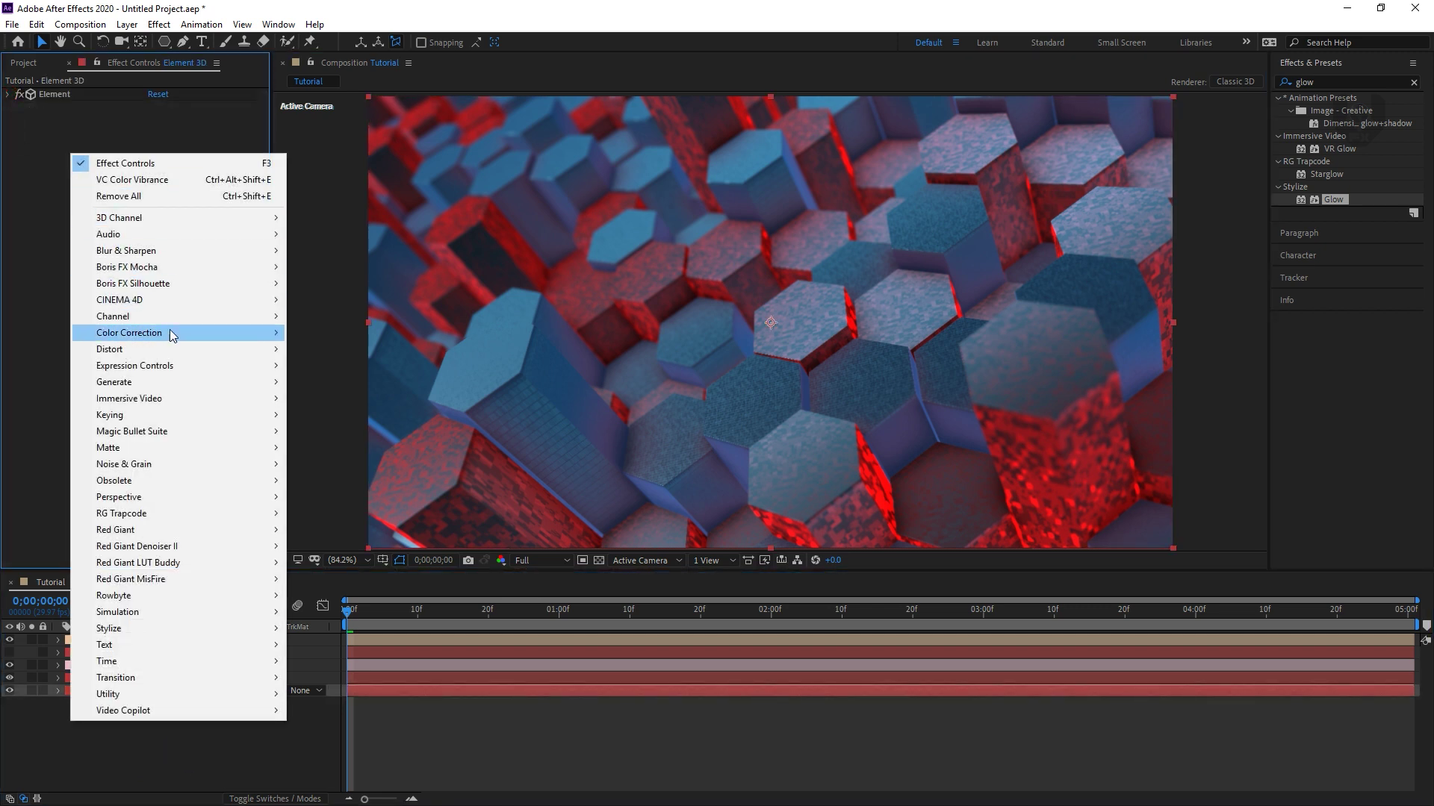
pyautogui.moveTo(171, 333)
pyautogui.click(351, 535)
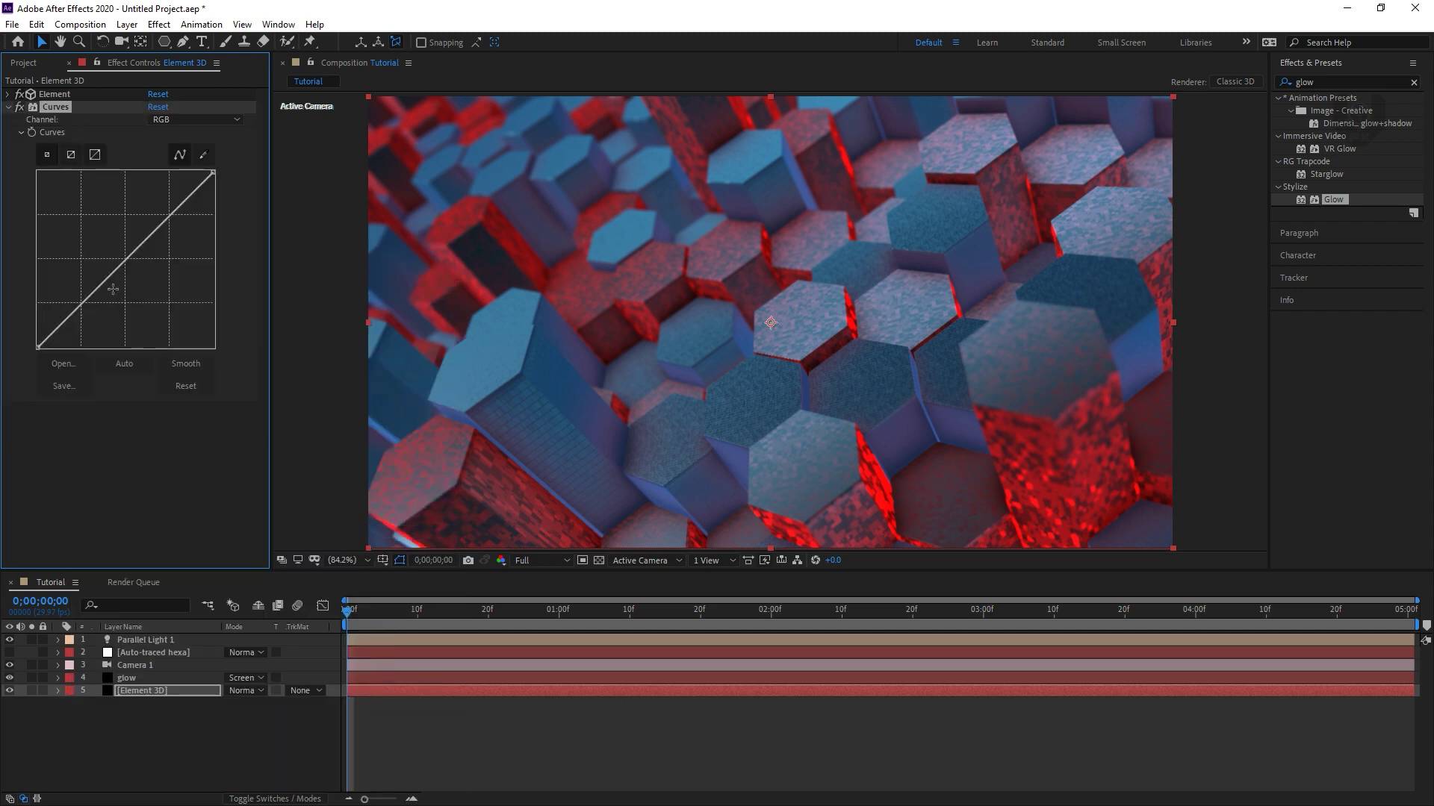
pyautogui.moveTo(99, 287); pyautogui.dragTo(97, 302)
pyautogui.moveTo(159, 227); pyautogui.dragTo(150, 215)
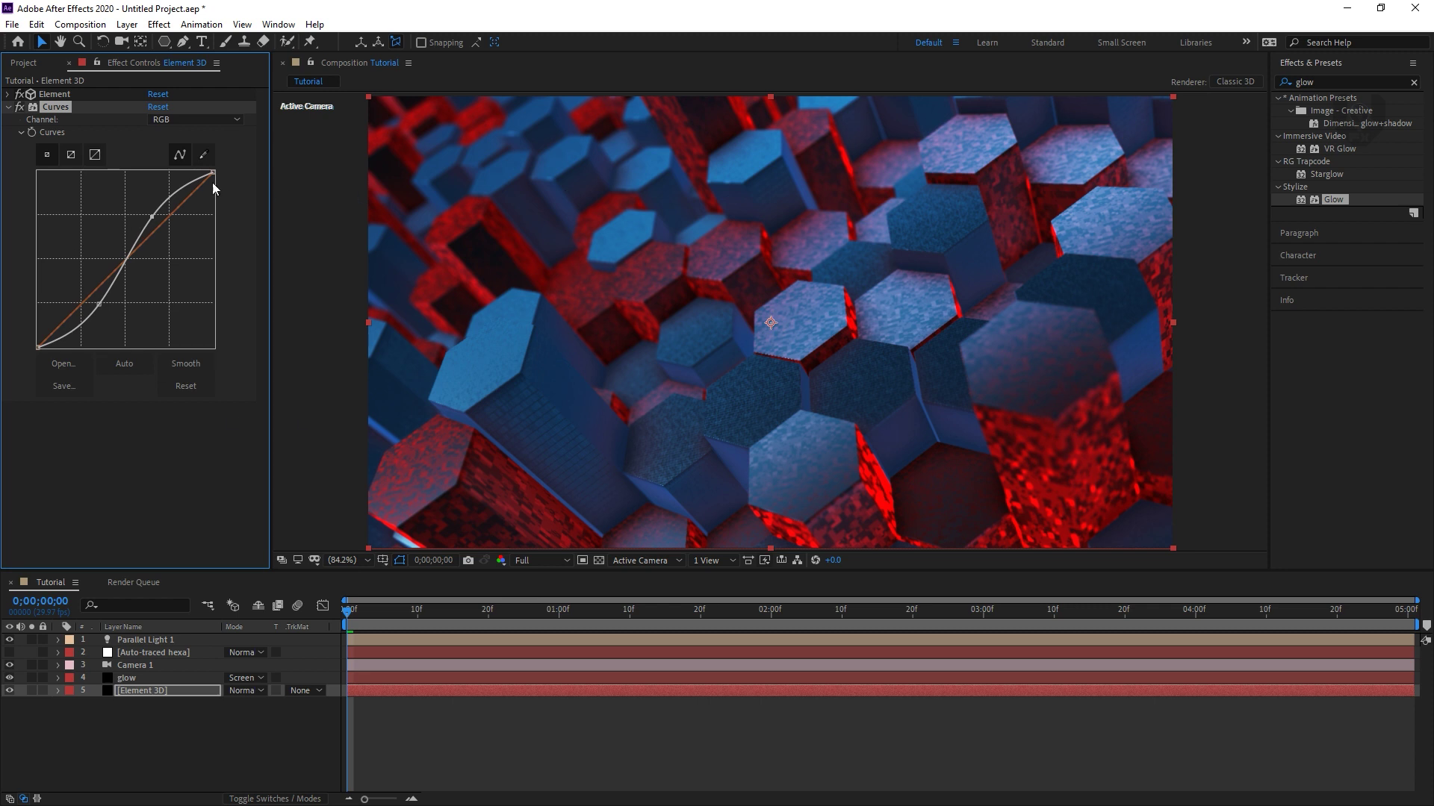
# Lift the midpoint of the Blue channel curve slightly on the Element 3D layer
pyautogui.click(195, 119)
pyautogui.click(179, 183)
pyautogui.moveTo(123, 263); pyautogui.dragTo(122, 259)
# Create an adjustment layer above all the other layers and rename it "cc"
pyautogui.click(279, 751)
pyautogui.rightClick(280, 751)
pyautogui.click(349, 589)
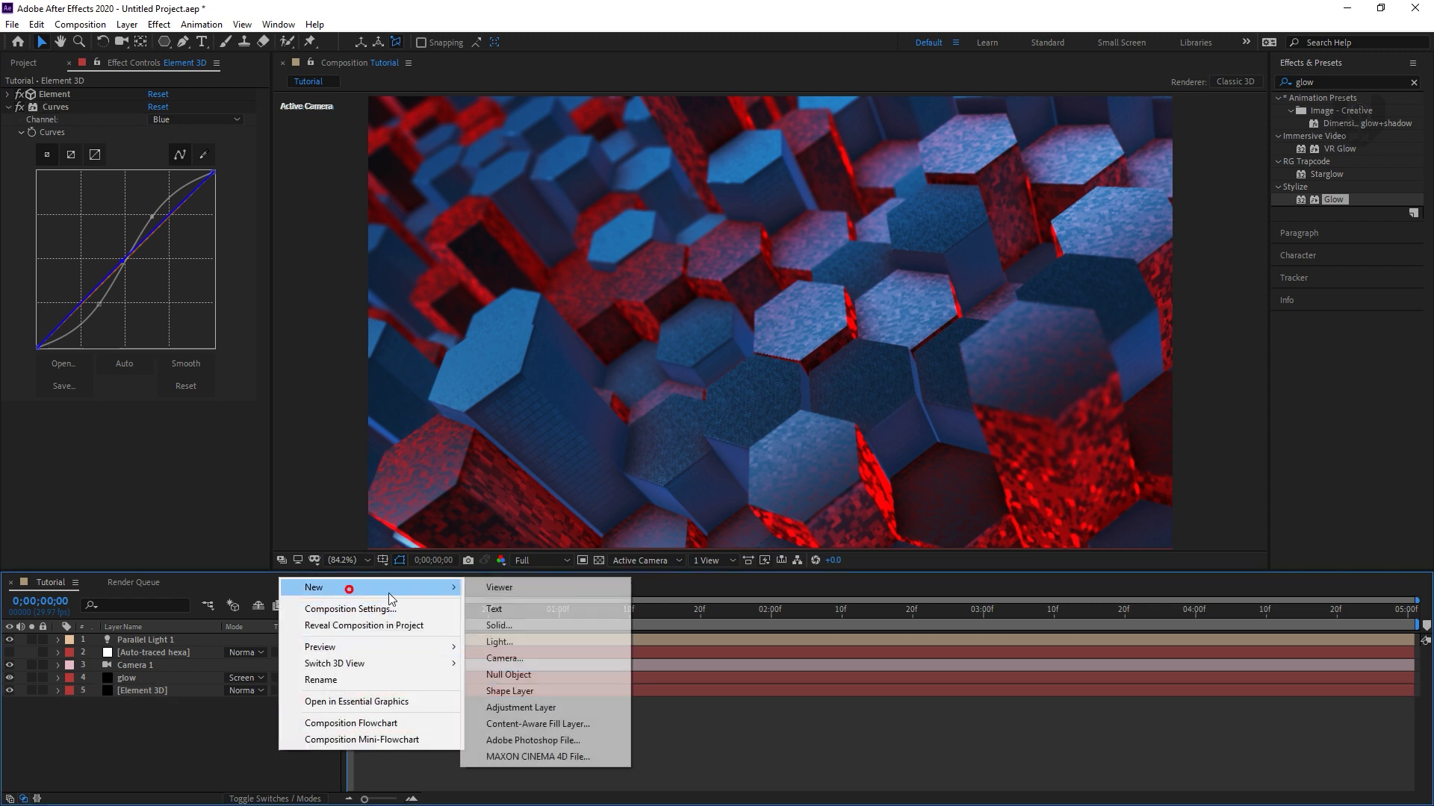
pyautogui.click(530, 707)
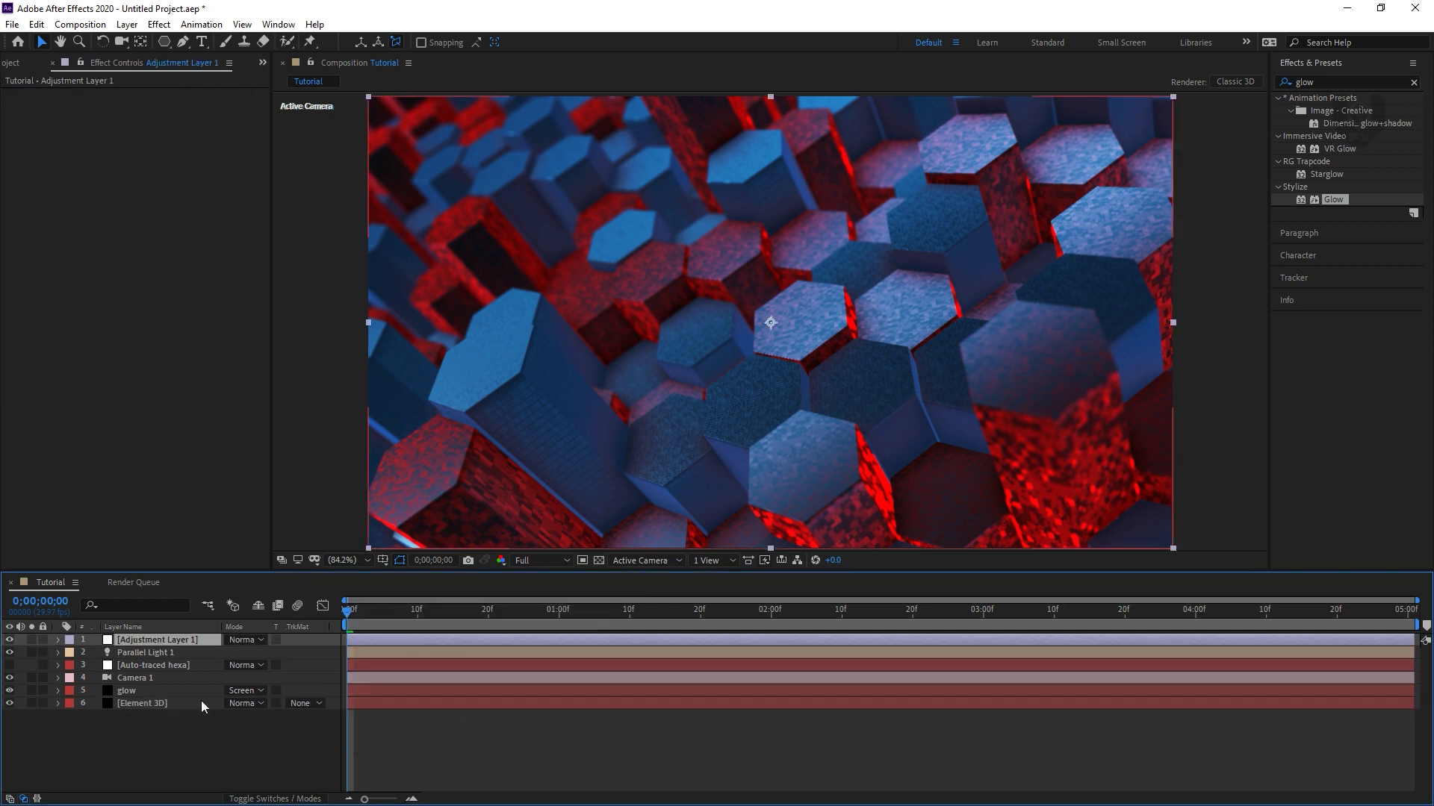
pyautogui.rightClick(190, 639)
pyautogui.click(224, 625)
pyautogui.write('cc')
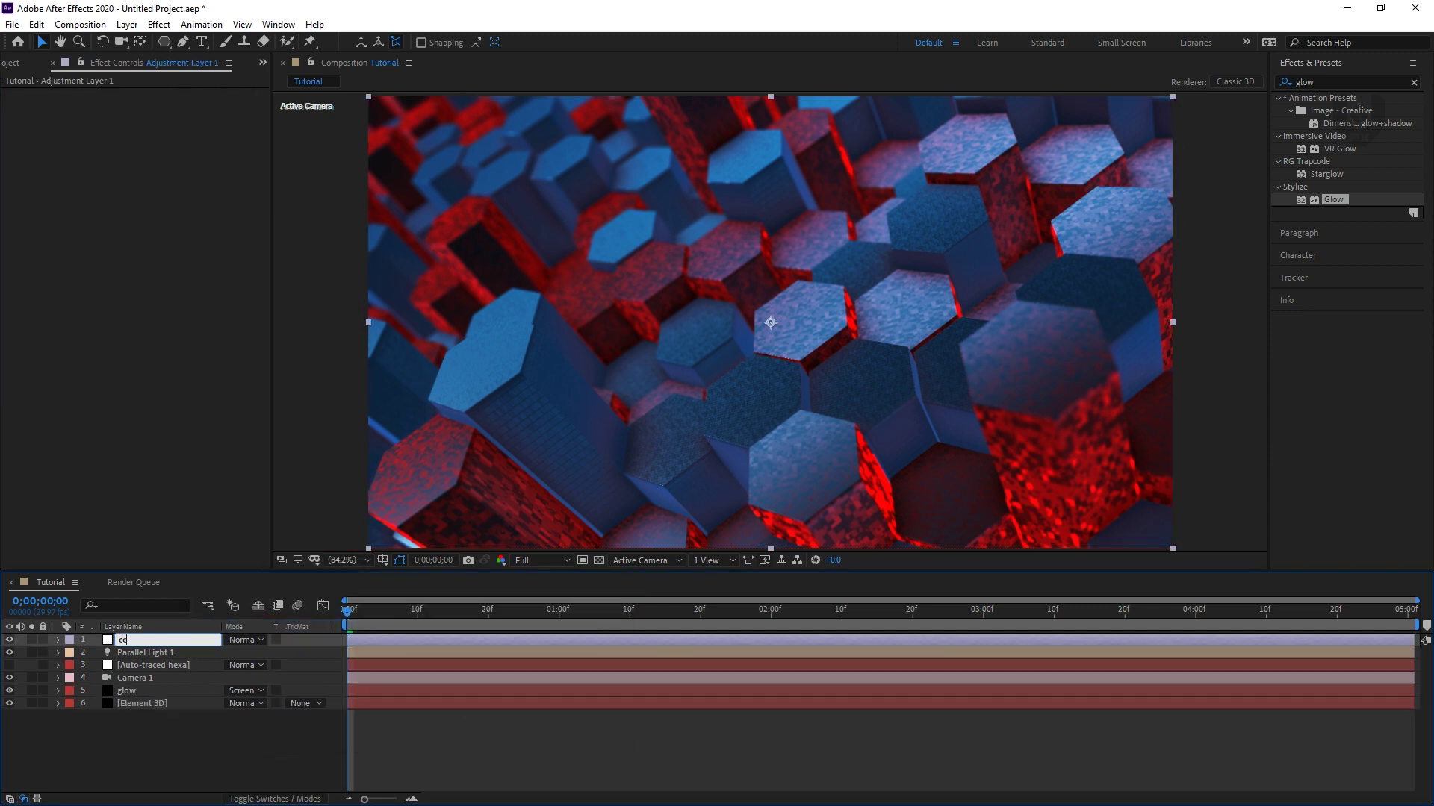
pyautogui.press('Return')
# Apply the Lumetri Color effect to the cc adjustment layer
pyautogui.rightClick(153, 201)
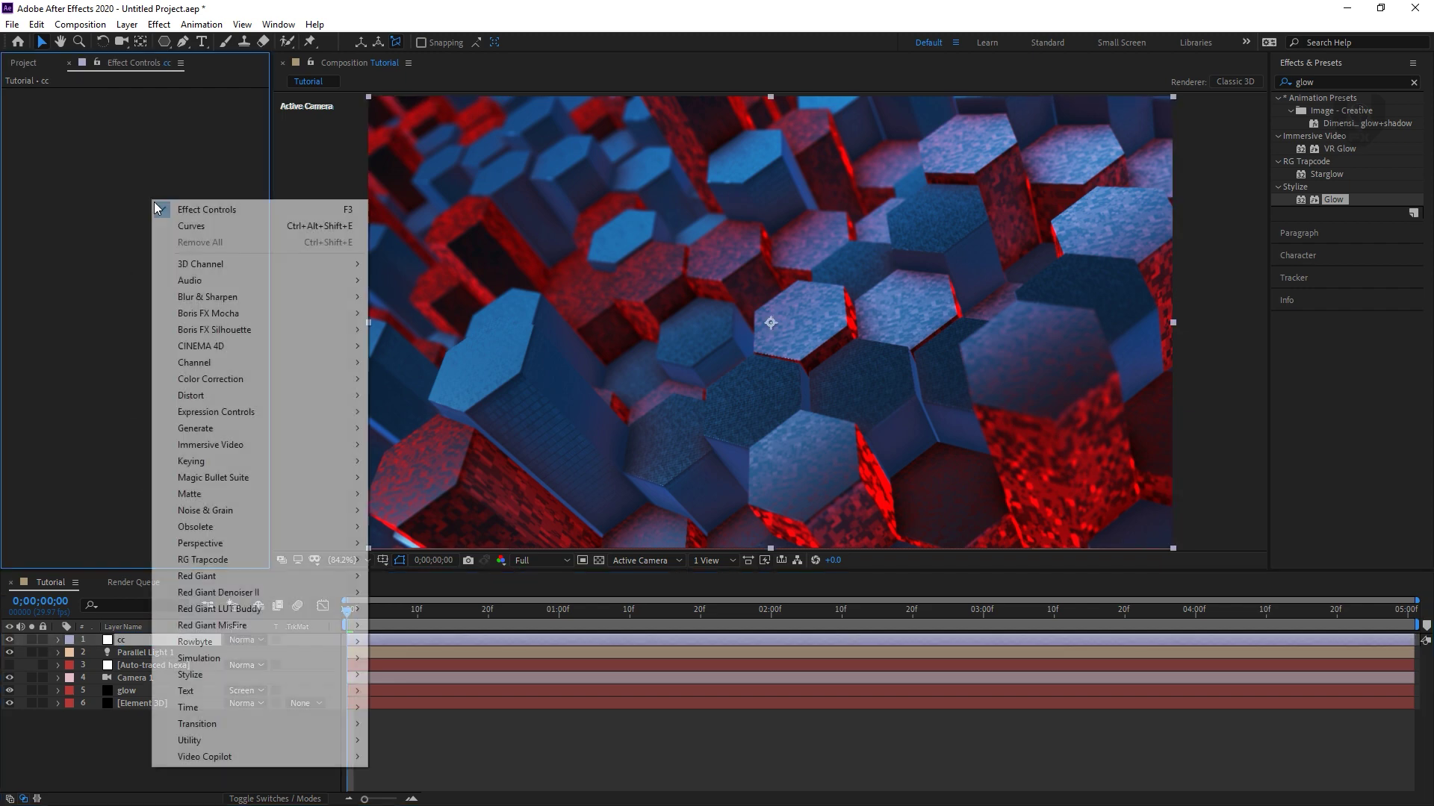
pyautogui.moveTo(296, 379)
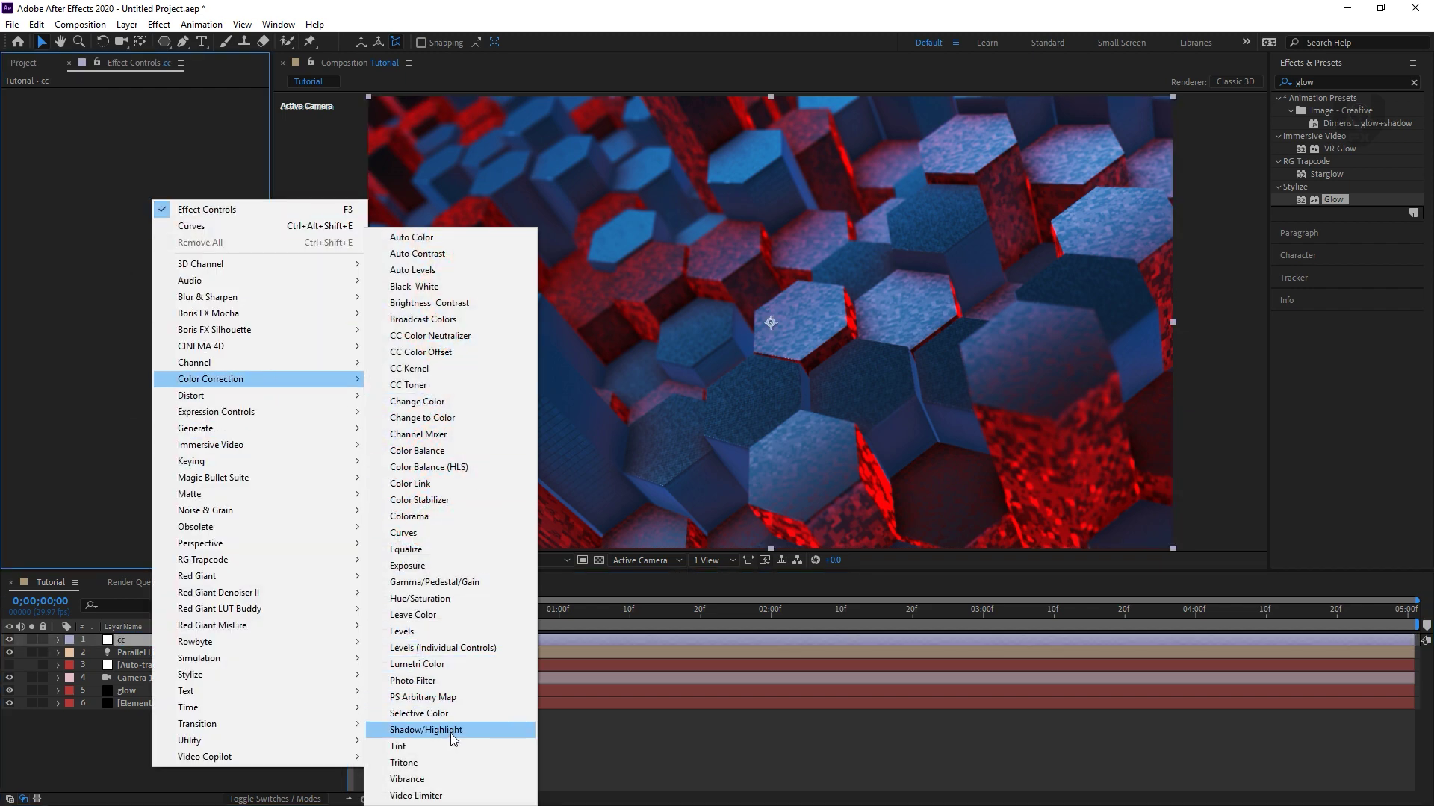
pyautogui.click(451, 665)
# Load the Avengers Endgame - Standard LUT from the Cinematic LUTs V4 "01 - Standard" folder in Downloads as Lumetri's Input LUT
pyautogui.click(192, 145)
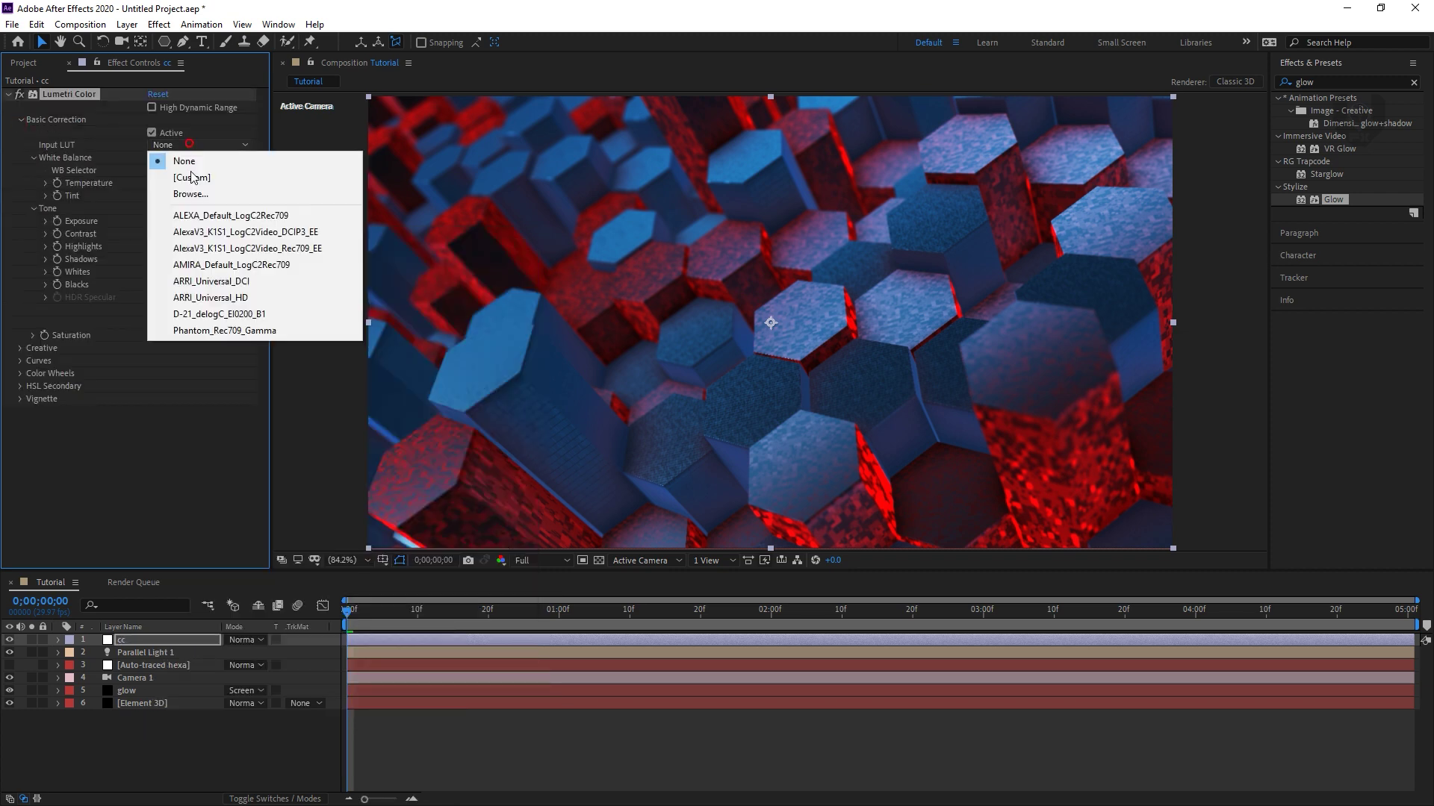
pyautogui.click(191, 193)
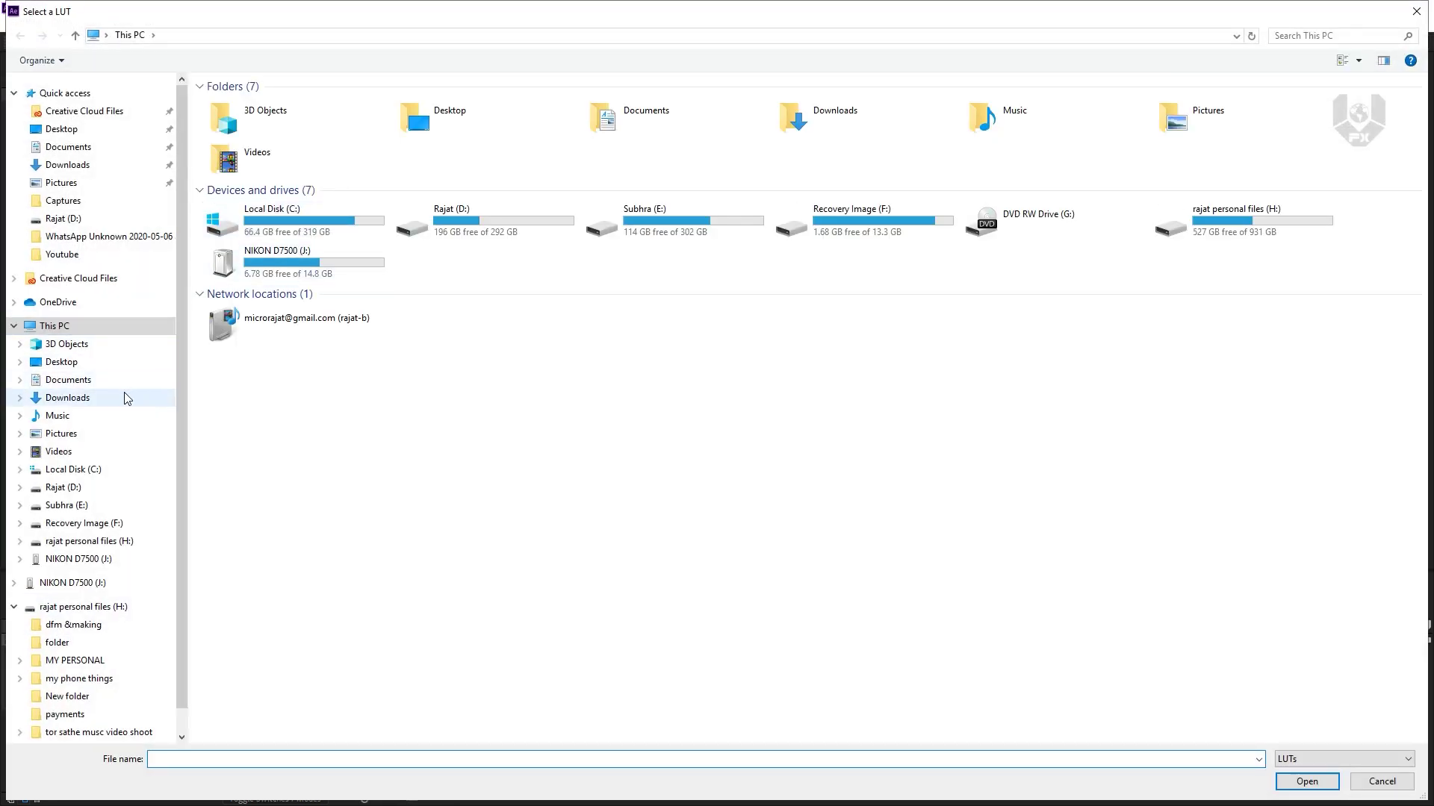
pyautogui.click(124, 398)
pyautogui.doubleClick(556, 143)
pyautogui.doubleClick(247, 105)
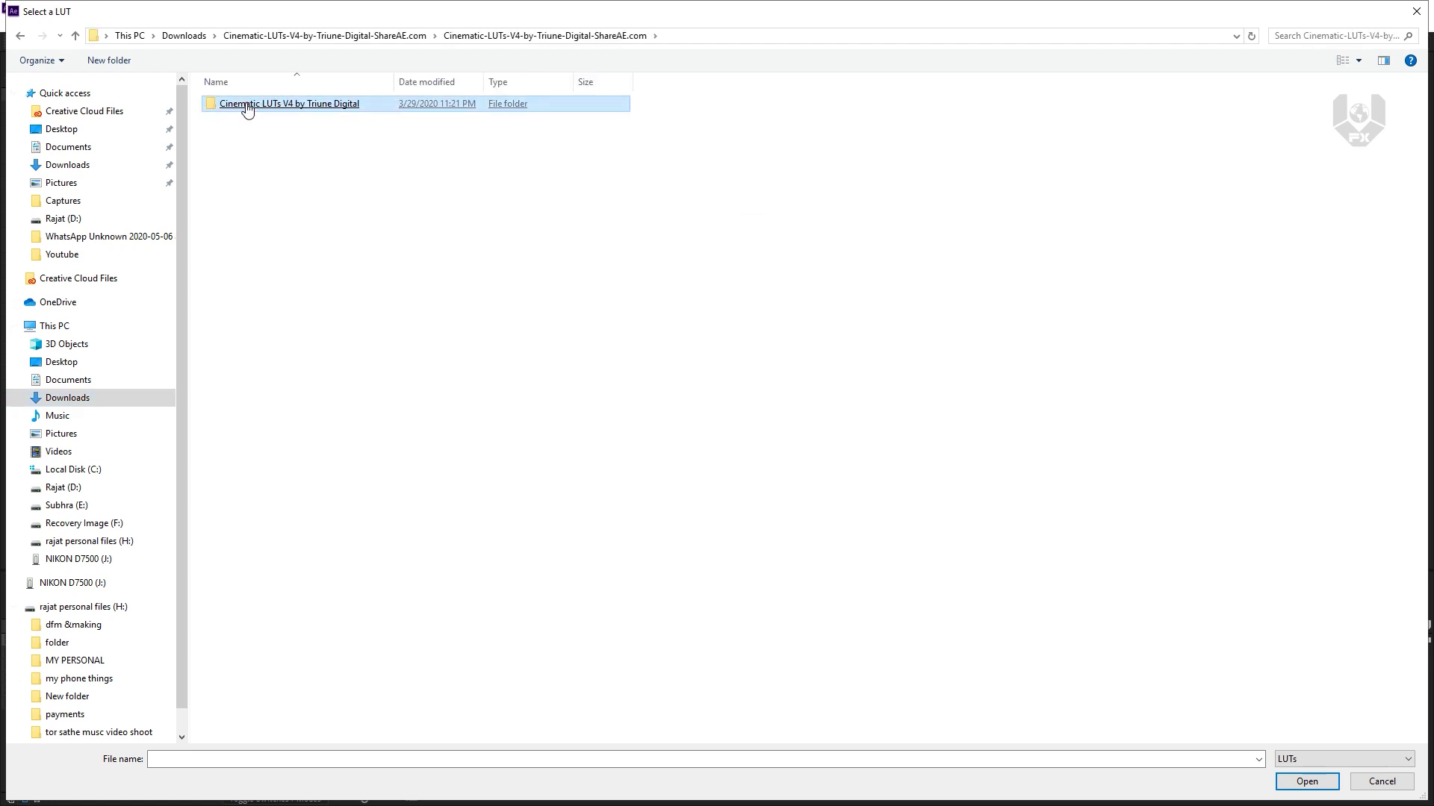
pyautogui.doubleClick(248, 105)
pyautogui.doubleClick(248, 105)
pyautogui.doubleClick(269, 106)
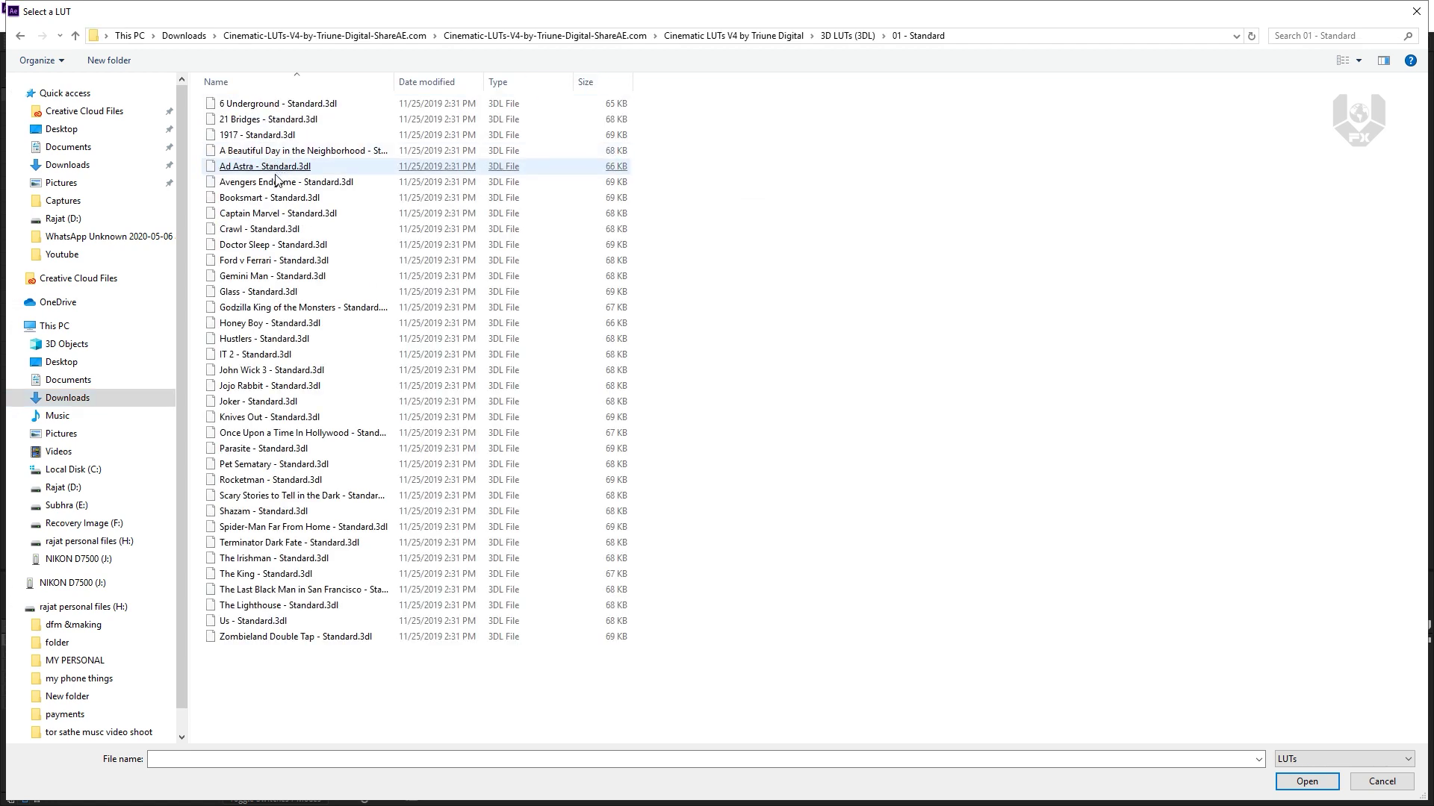
pyautogui.click(276, 181)
pyautogui.doubleClick(276, 181)
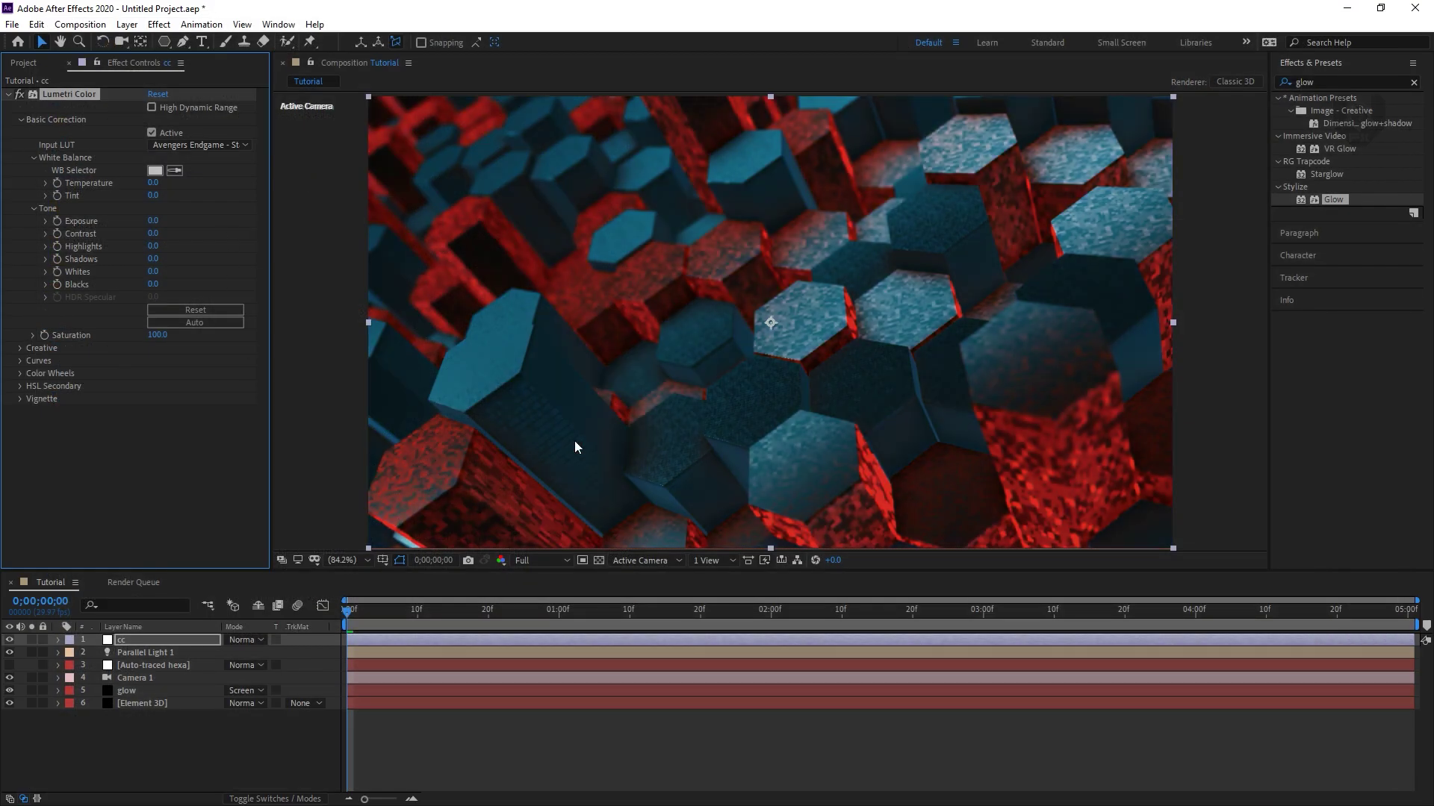
# Set the Shadow Tint in Lumetri's Creative split toning toward blue
pyautogui.click(20, 349)
pyautogui.click(125, 519)
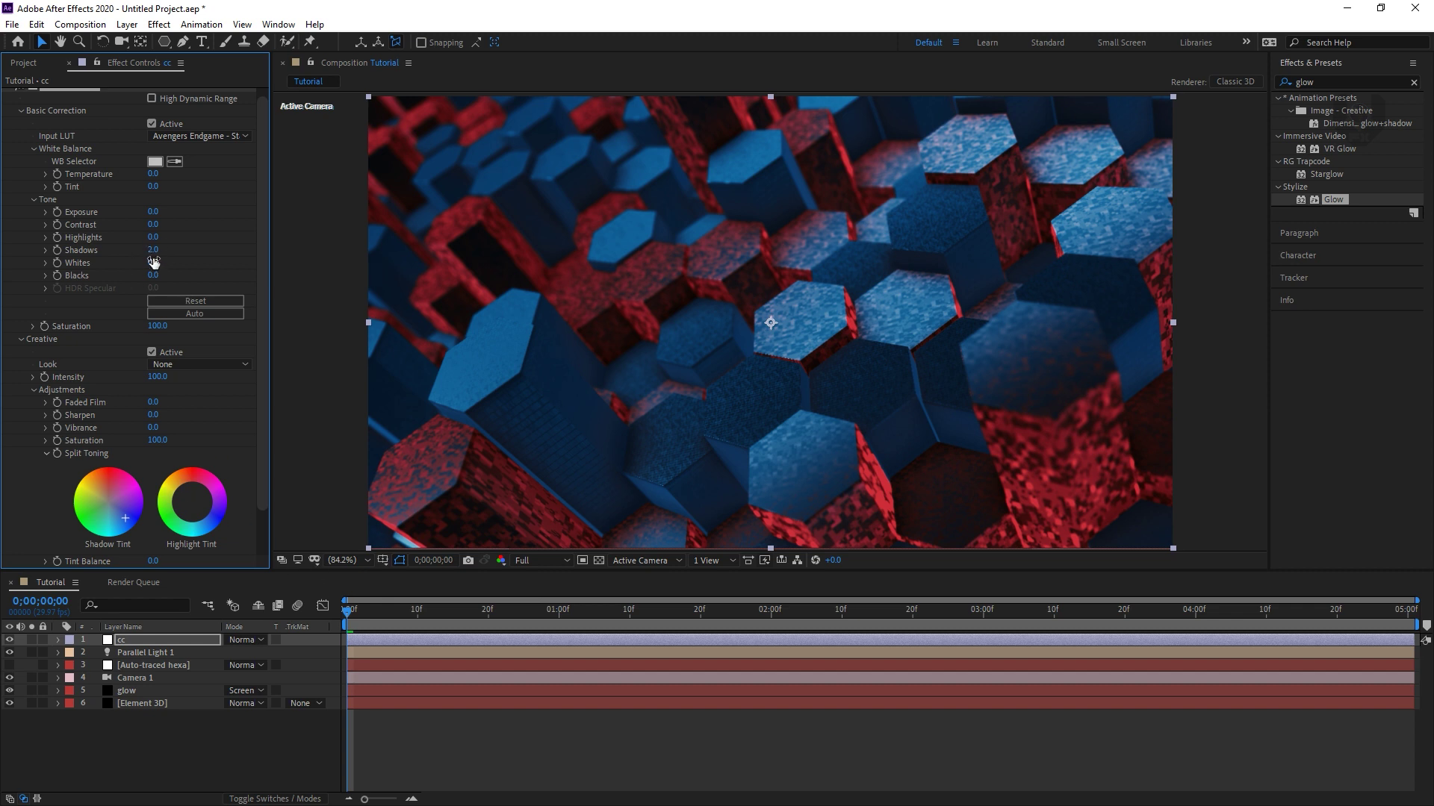
# Set the Lumetri Color Exposure on the cc adjustment layer to 0.2
pyautogui.write('0.2')
pyautogui.click(259, 746)
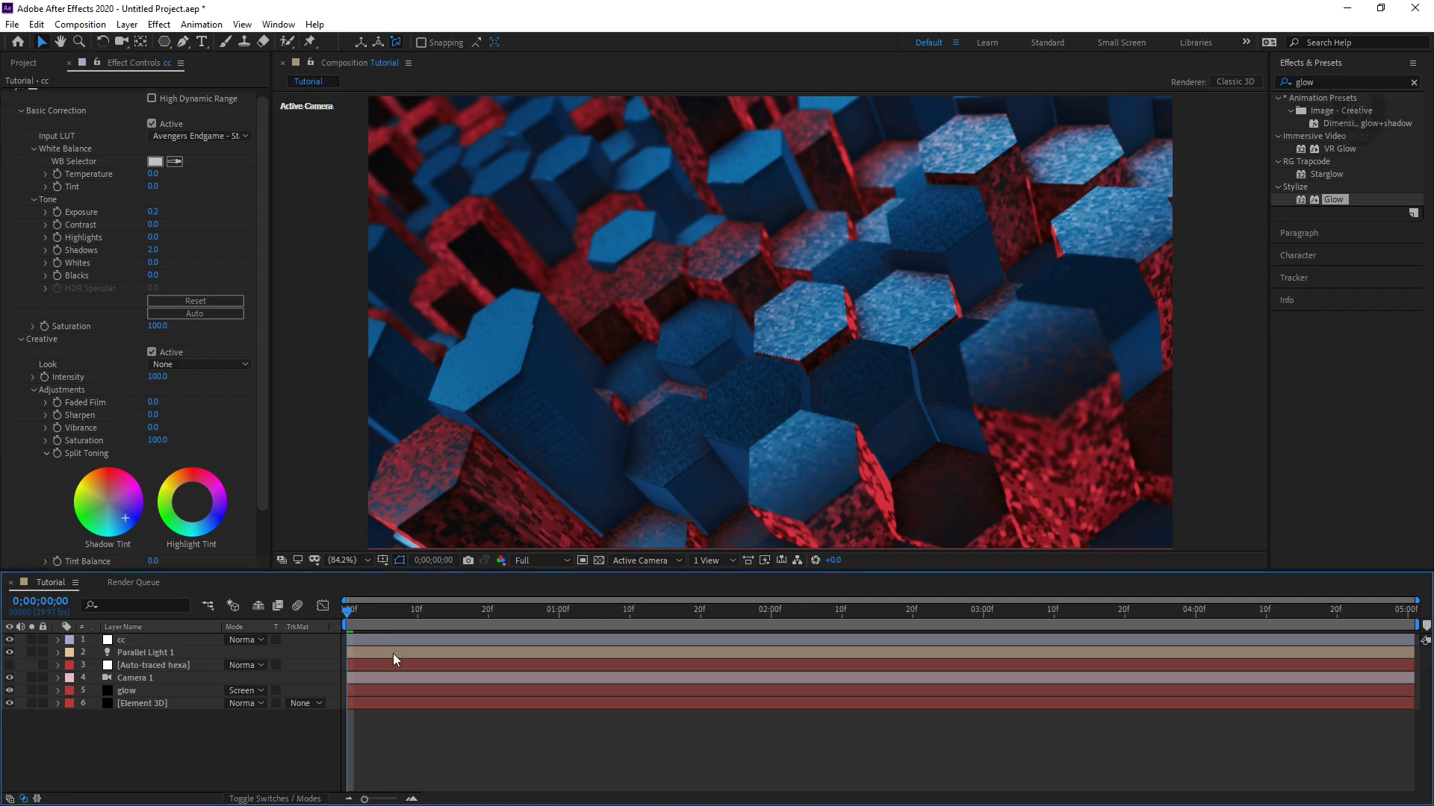
# Set the Aperture in Camera 1's Camera Options to 300 pixels
pyautogui.doubleClick(133, 678)
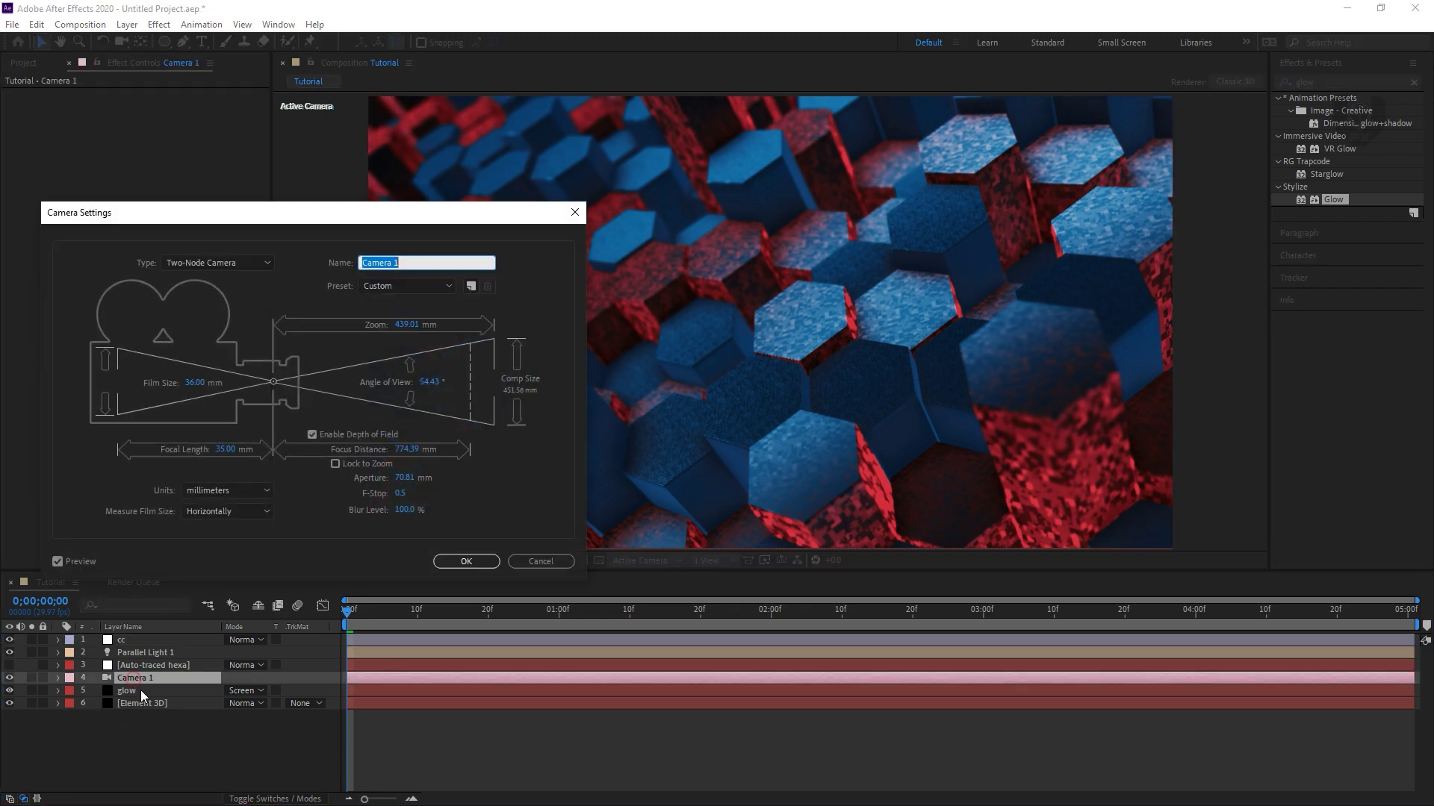
pyautogui.press('Escape')
pyautogui.click(58, 678)
pyautogui.click(238, 717)
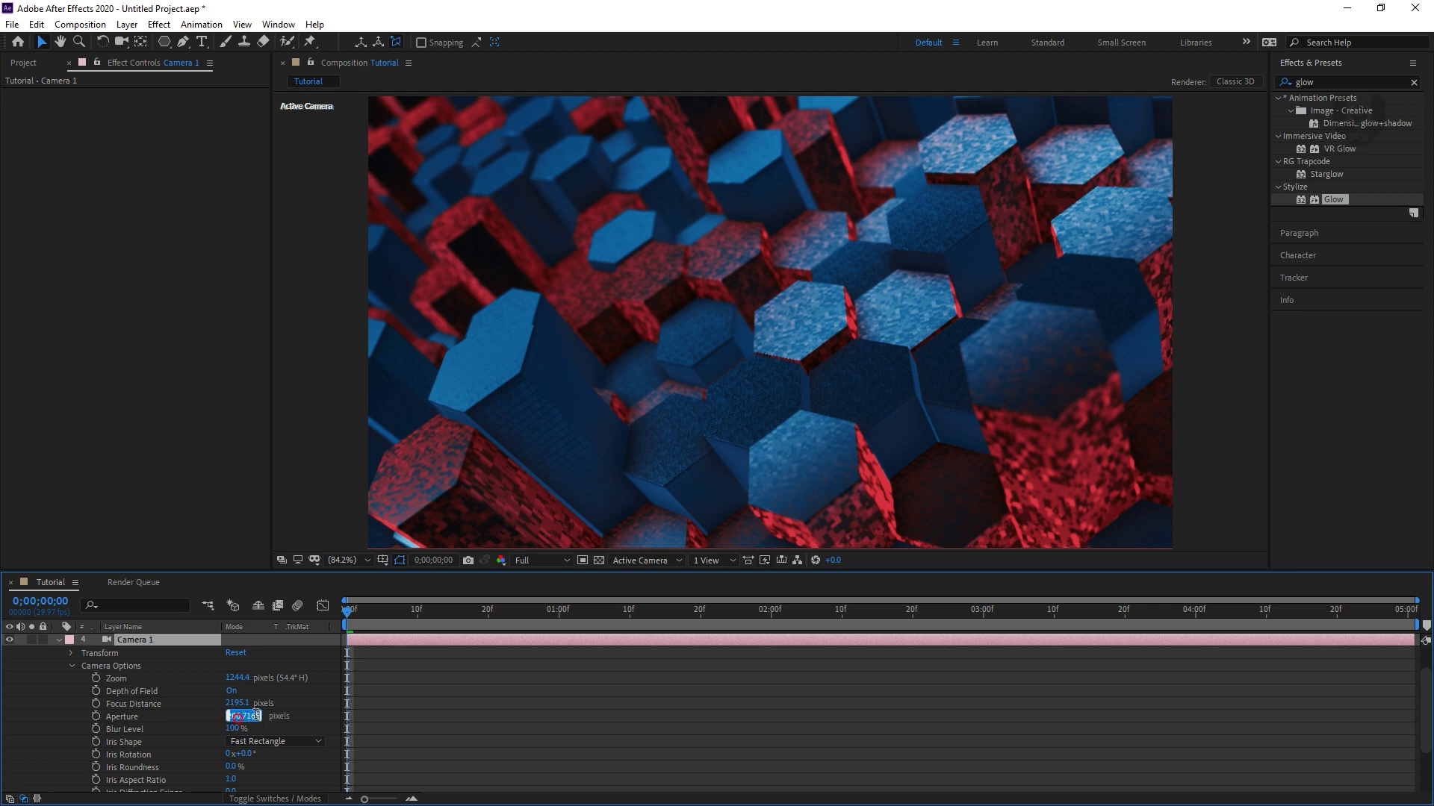
pyautogui.write('300')
pyautogui.press('Return')
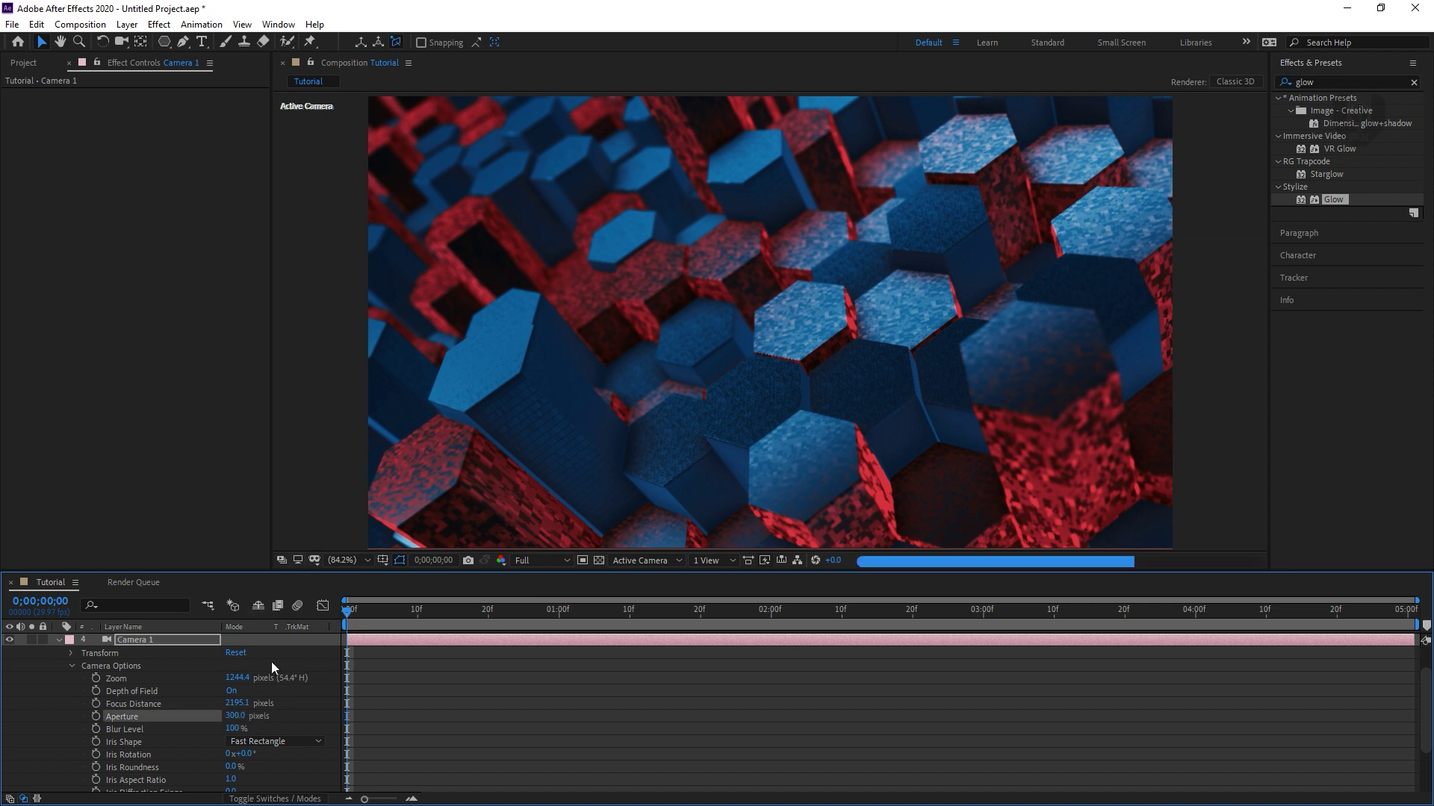
# Change Camera 1's Iris Shape to Hexagon and collapse the camera layer's properties
pyautogui.click(277, 749)
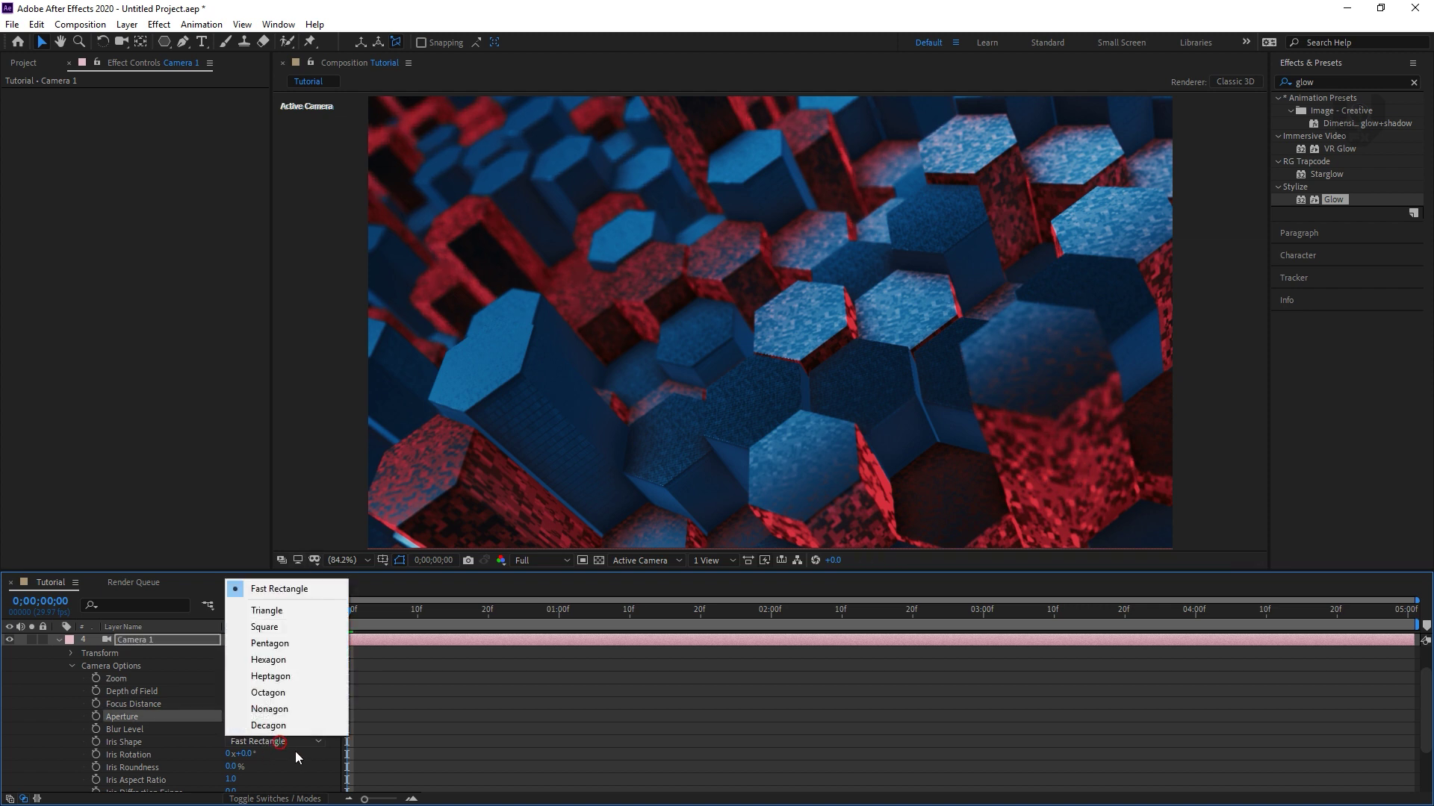
pyautogui.click(281, 667)
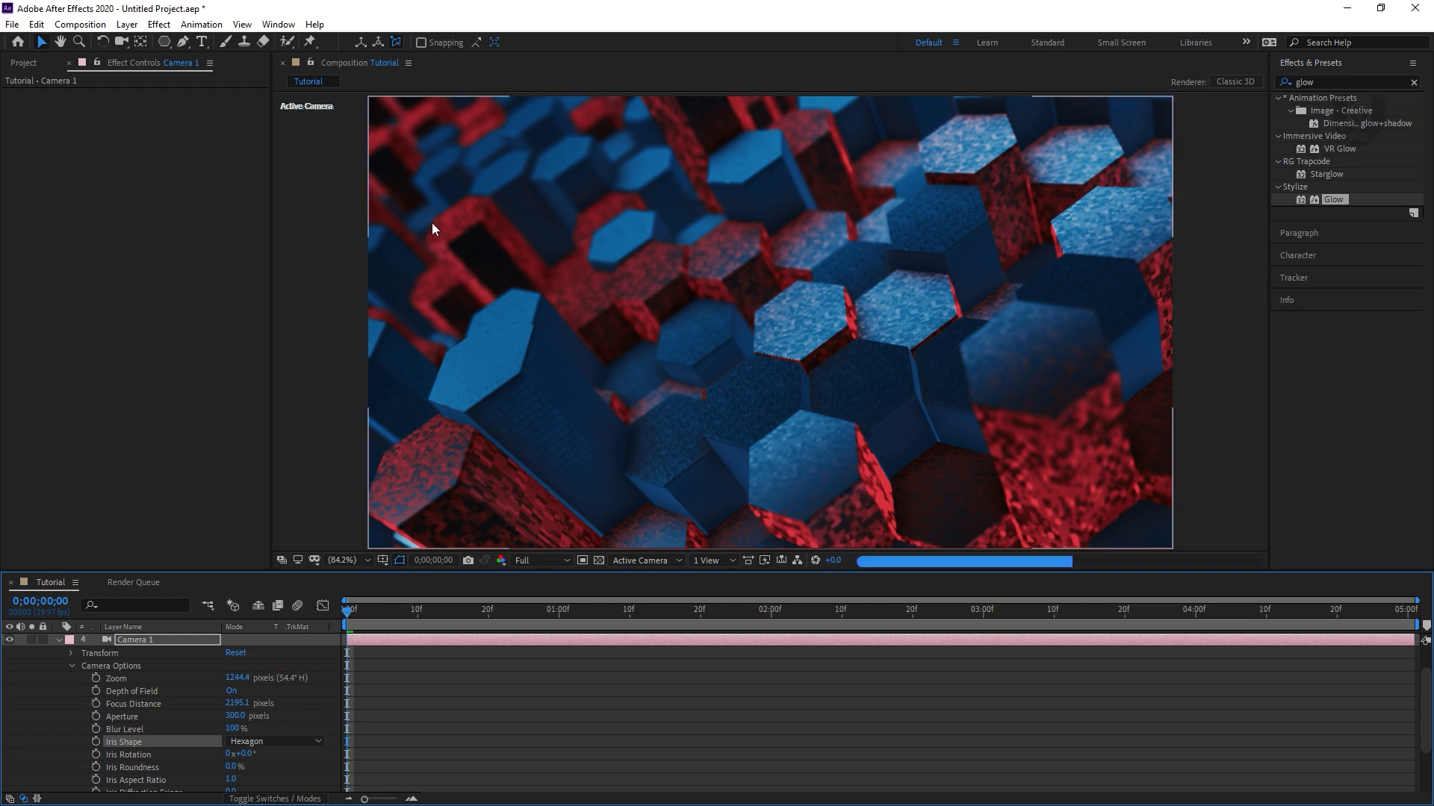
pyautogui.scroll(2, 41, 784)
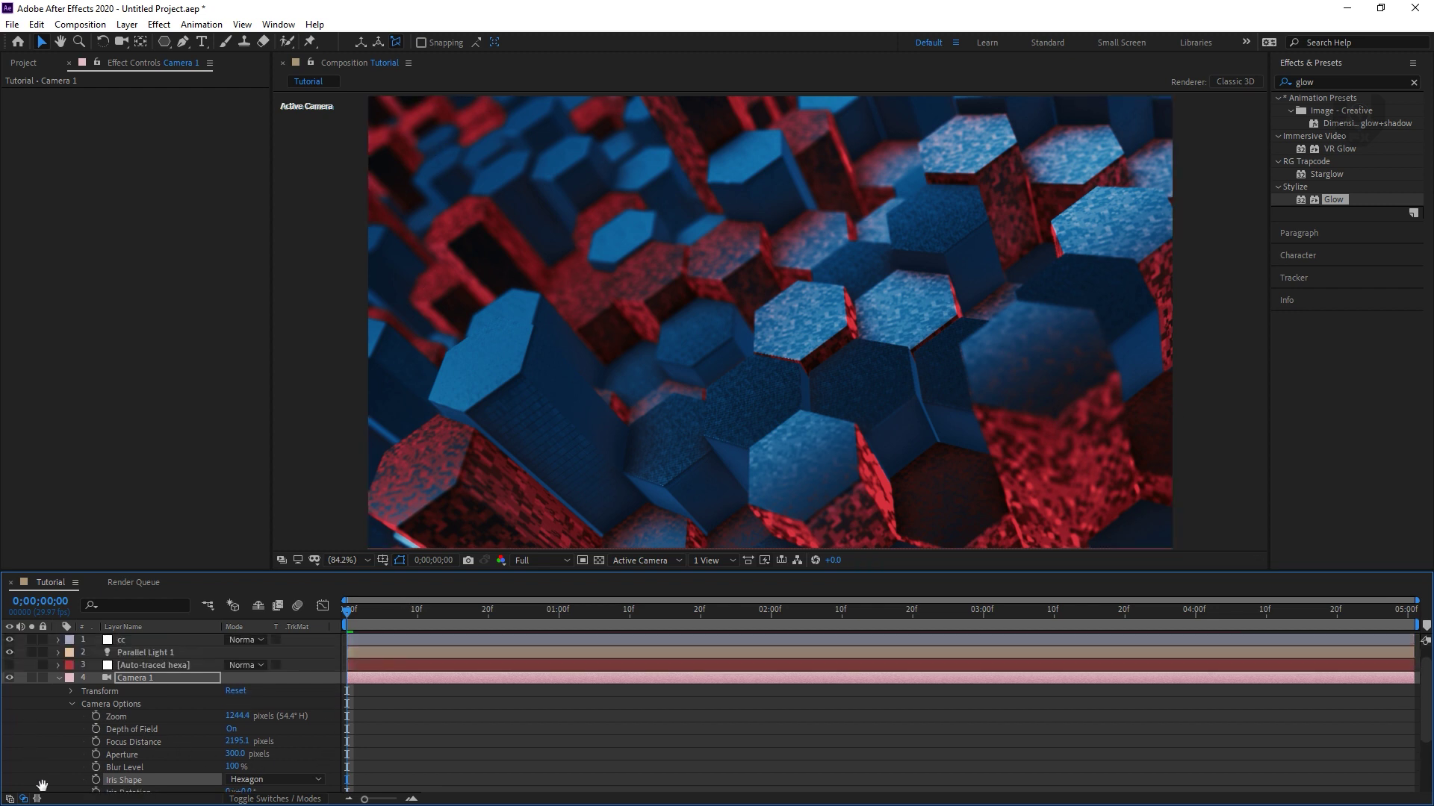
pyautogui.click(113, 755)
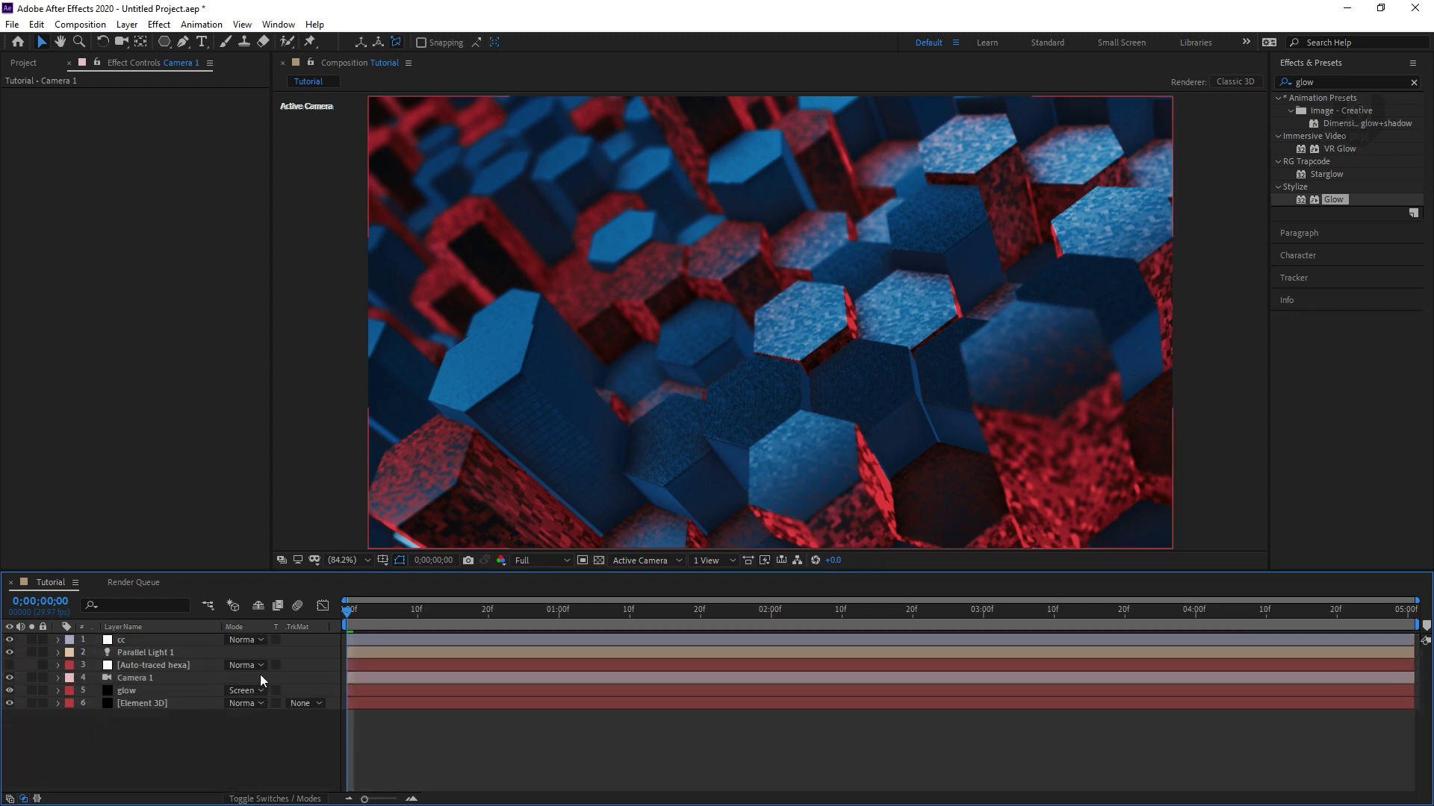
# Lower the opacity of the cc adjustment layer to 79%
pyautogui.click(185, 641)
pyautogui.press('t')
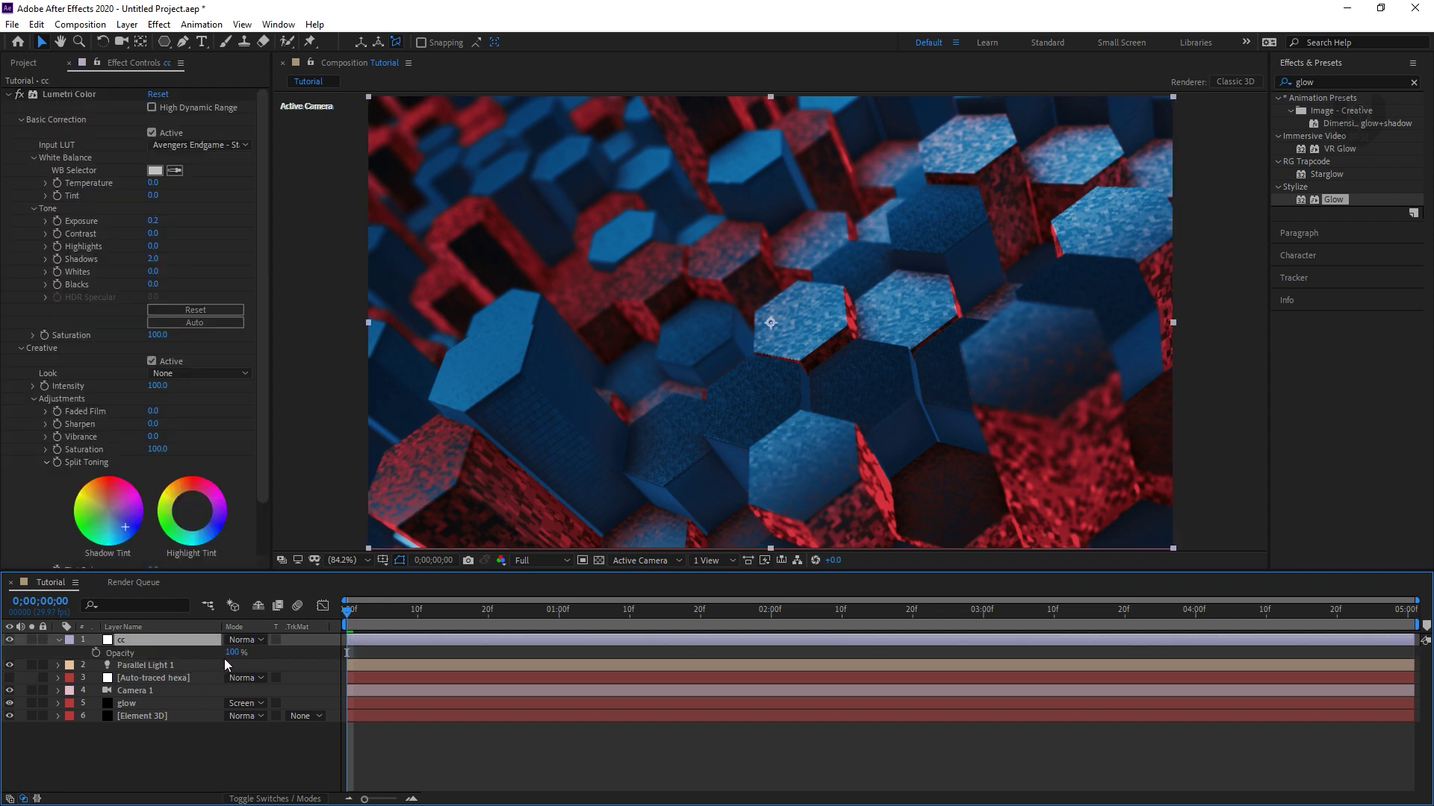
pyautogui.moveTo(226, 657); pyautogui.dragTo(218, 657)
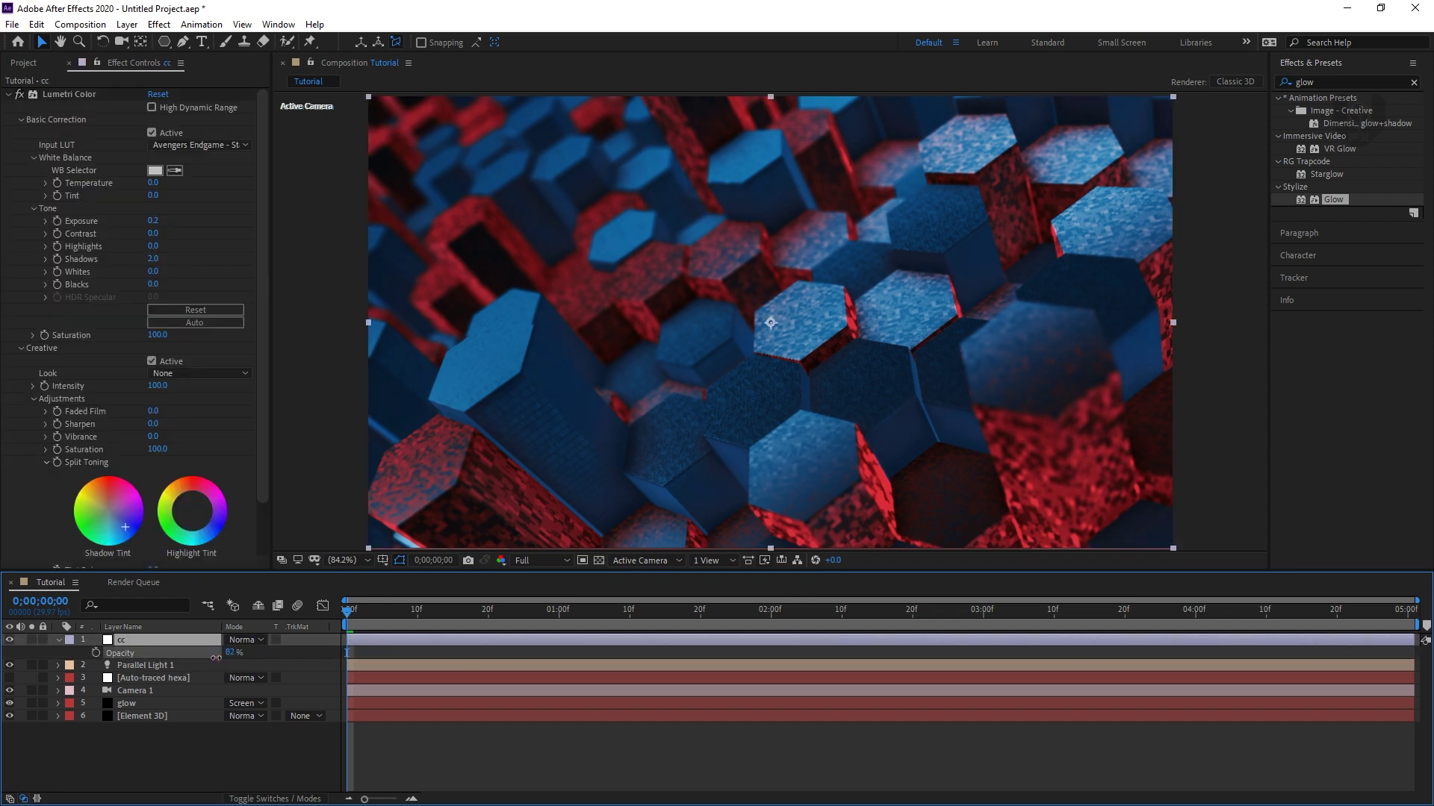
pyautogui.click(220, 760)
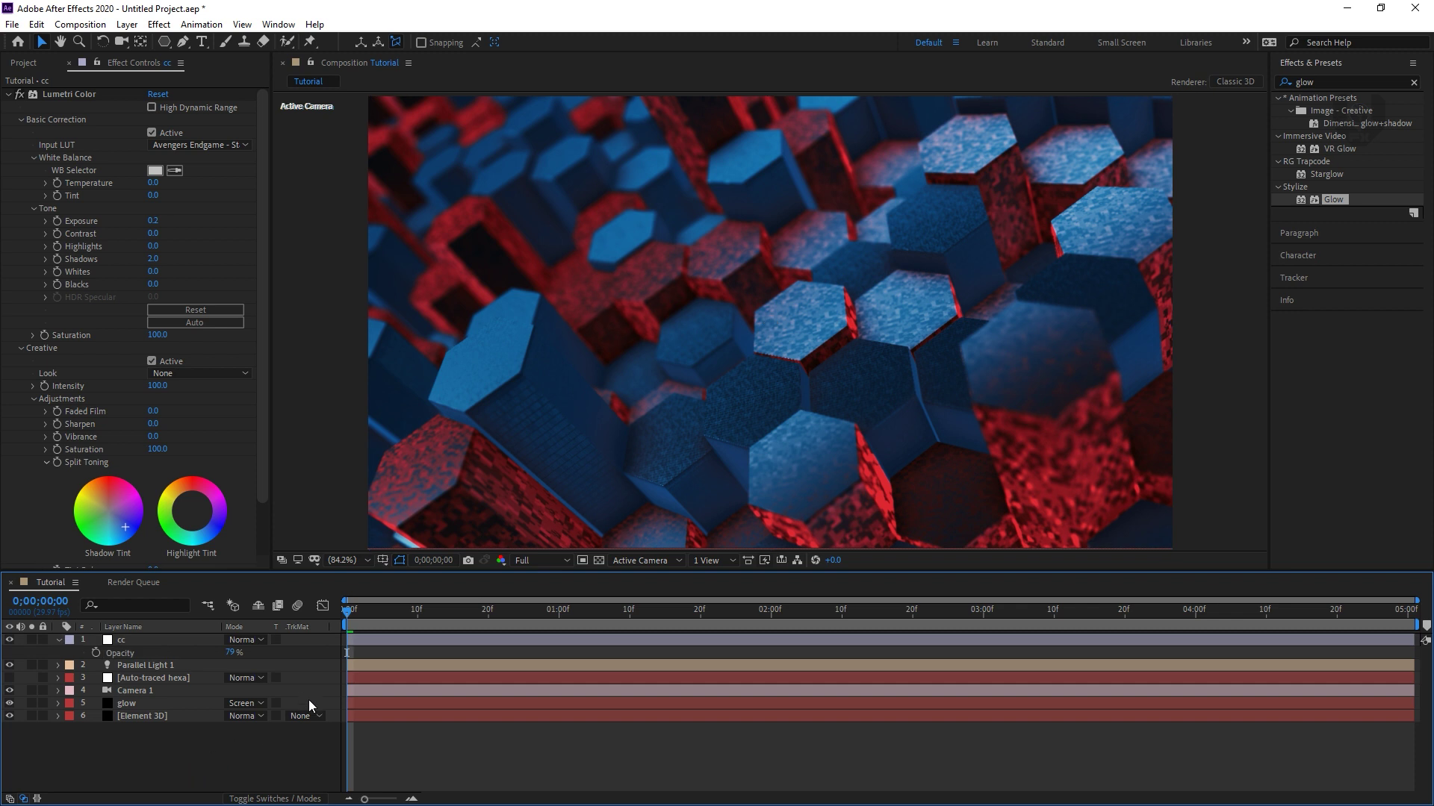